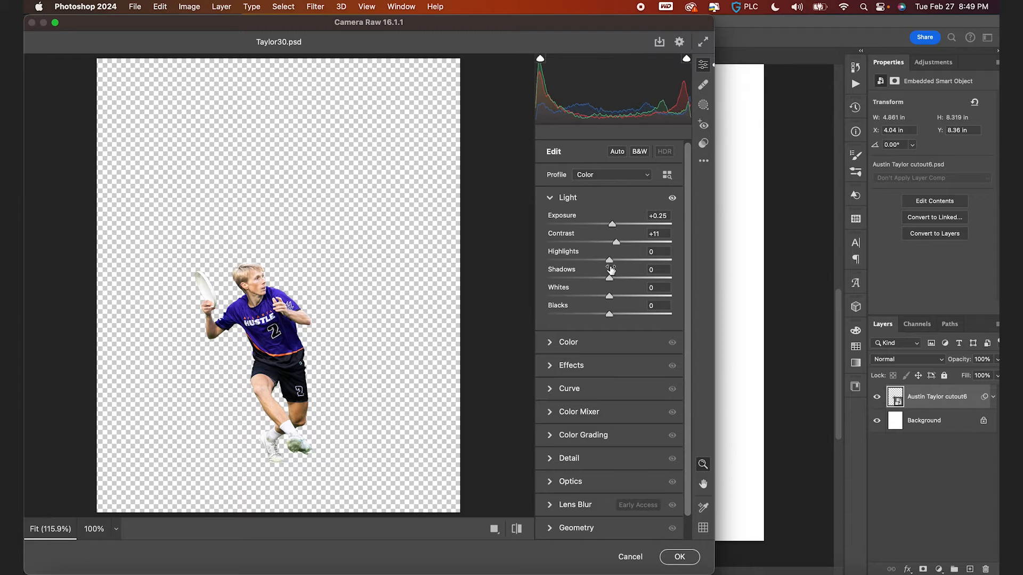
- Raise the shadows slightly and adjust the Detail settings in Camera Raw, then apply the filter
mouse_move(609, 262)
left_mouse_down()
mouse_move(598, 262)
mouse_move(634, 278)
mouse_move(619, 280)
mouse_move(624, 299)
mouse_move(604, 317)
mouse_move(621, 288)
mouse_move(615, 270)
left_mouse_up()
left_click(551, 367)
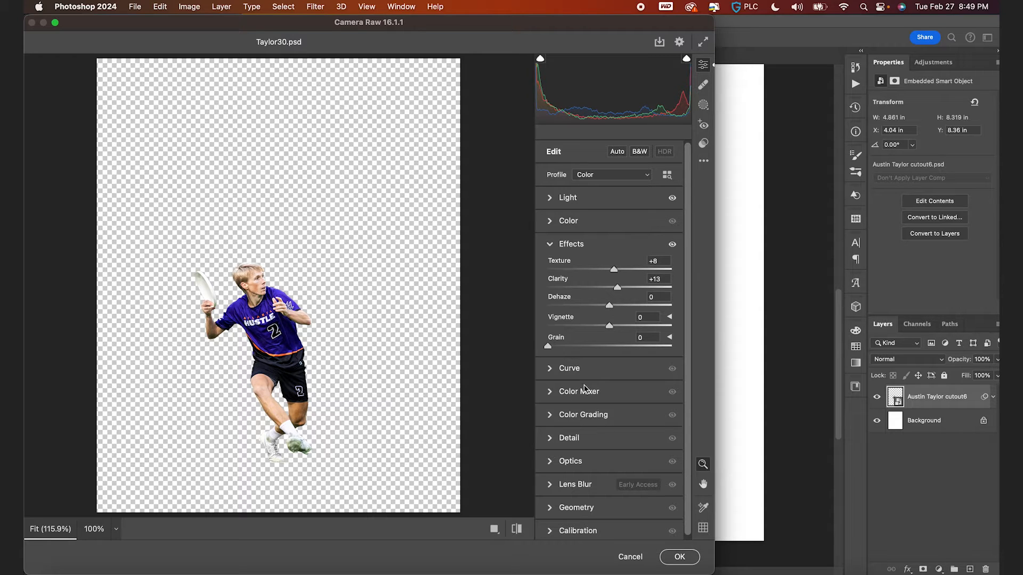
left_click(552, 443)
left_click_drag(570, 452, 594, 449)
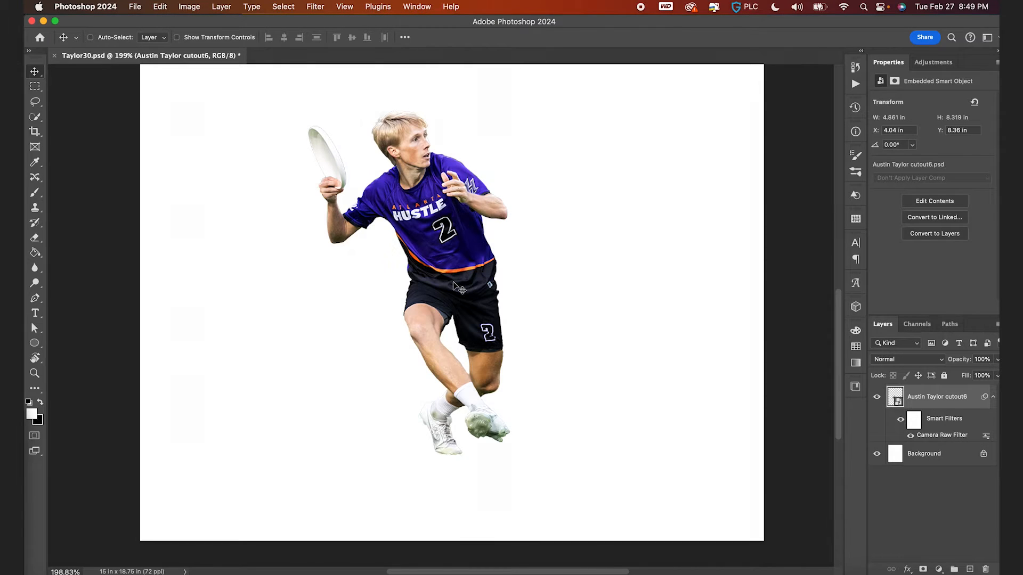
- Fit the canvas on screen and add a new empty layer above the Background layer
key("super+0")
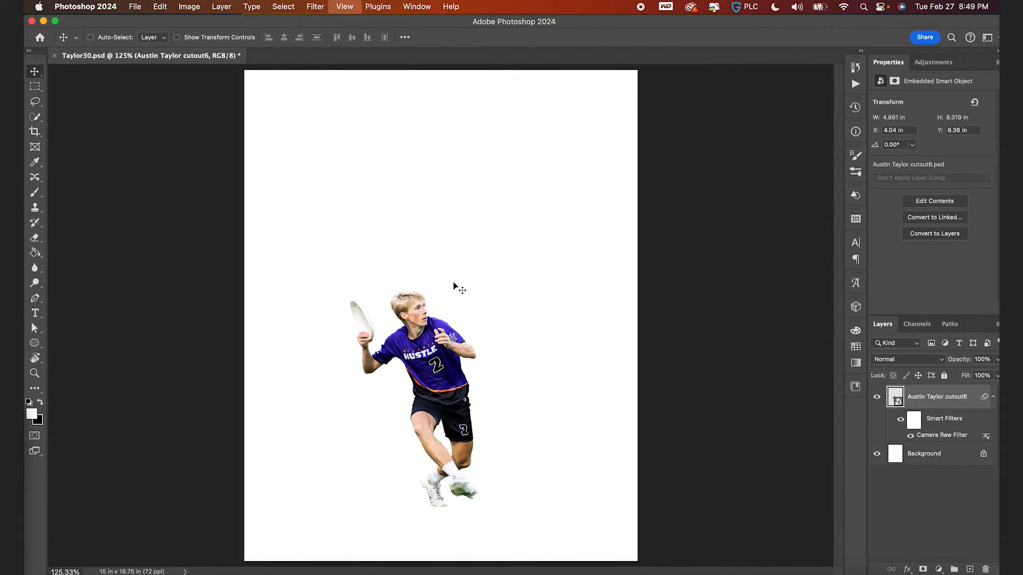
left_click(911, 456)
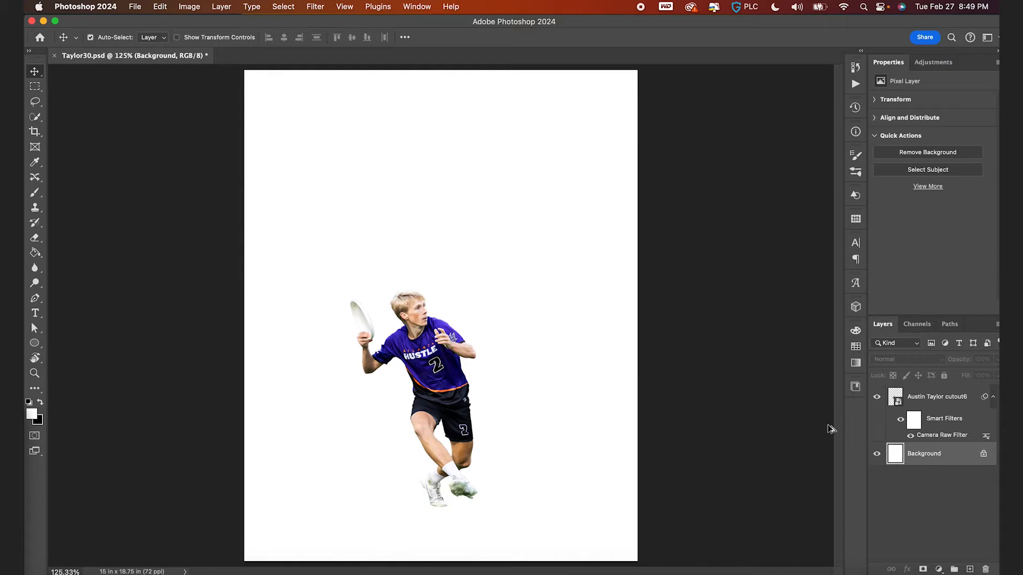
key("super+alt+shift+n")
- Sample the jersey's purple as foreground color and fill the new layer with it using the Paint Bucket
left_click(855, 347)
key("b")
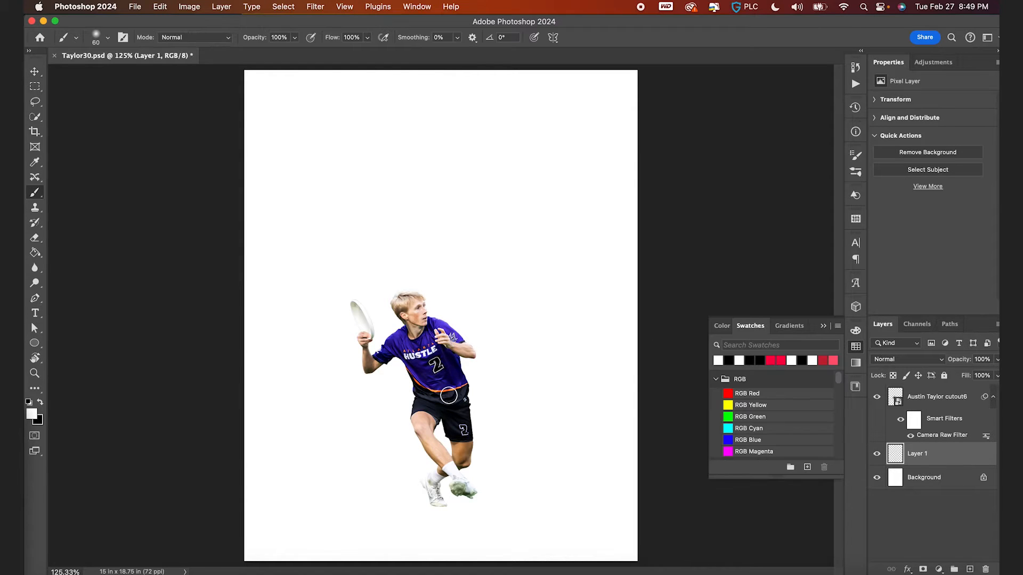
left_click(426, 342, "alt")
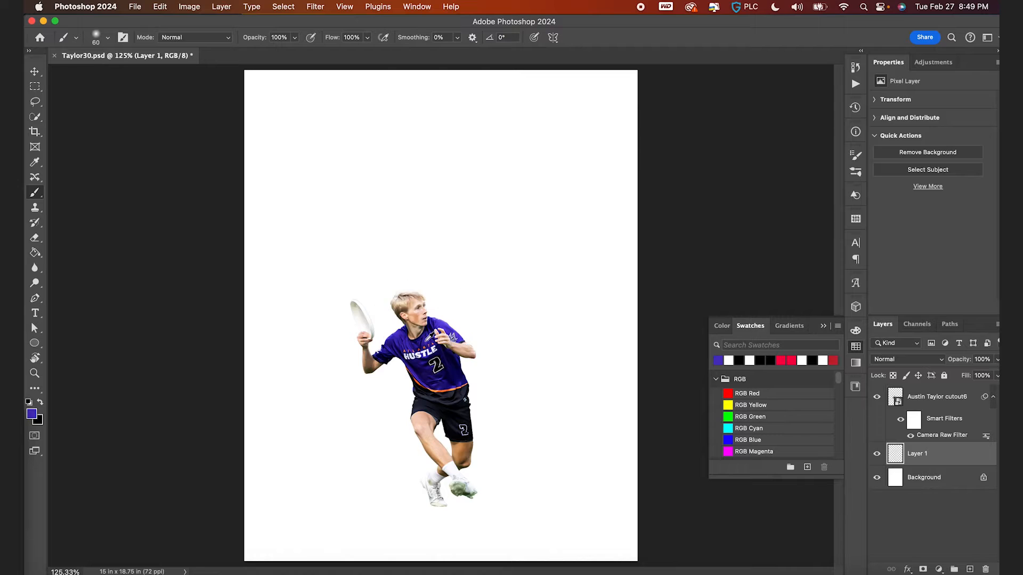
left_click(426, 342, "alt")
key("g")
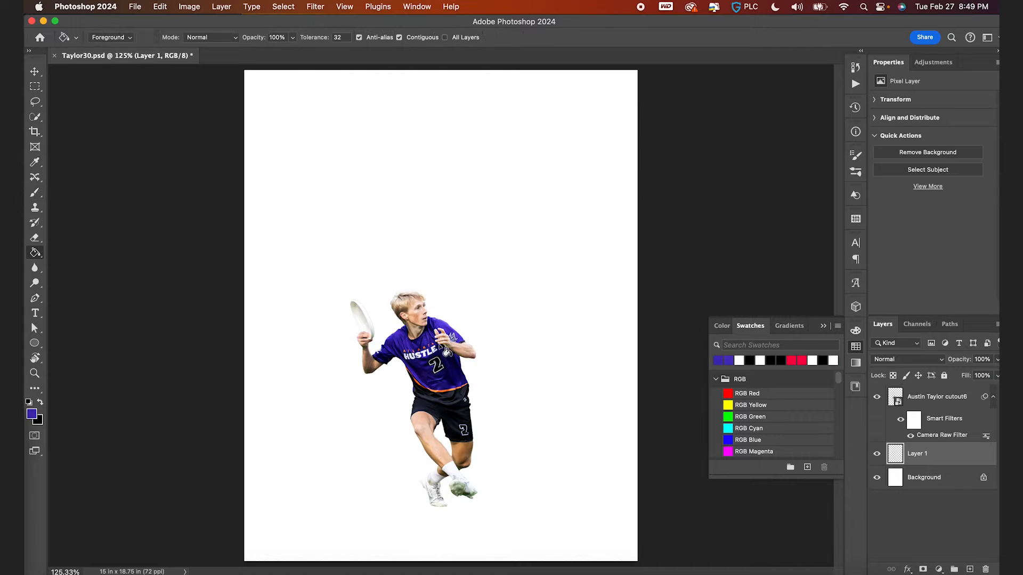
left_click(446, 347)
key("v")
scroll(446, 345, "down", 2)
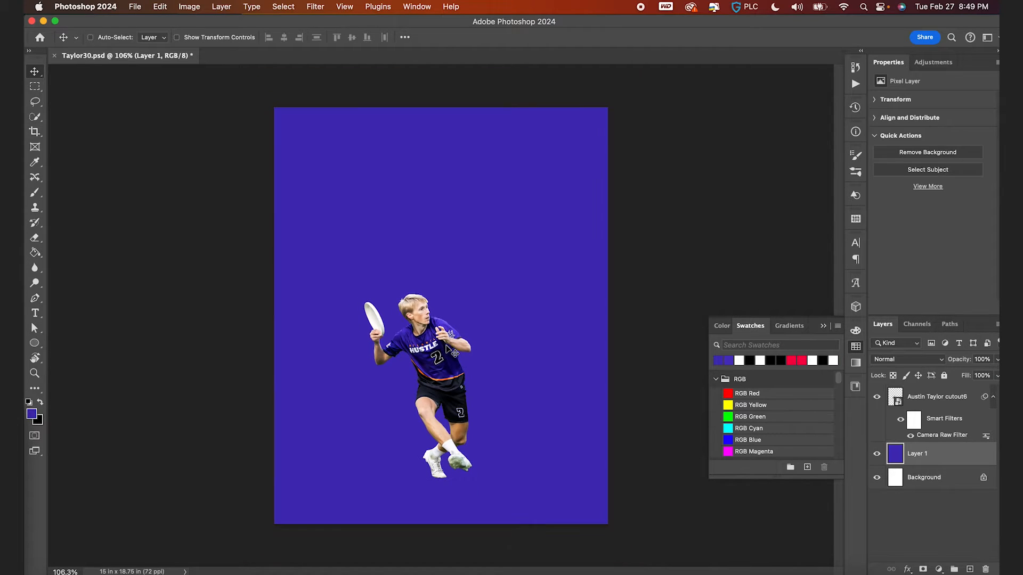
left_click(908, 570)
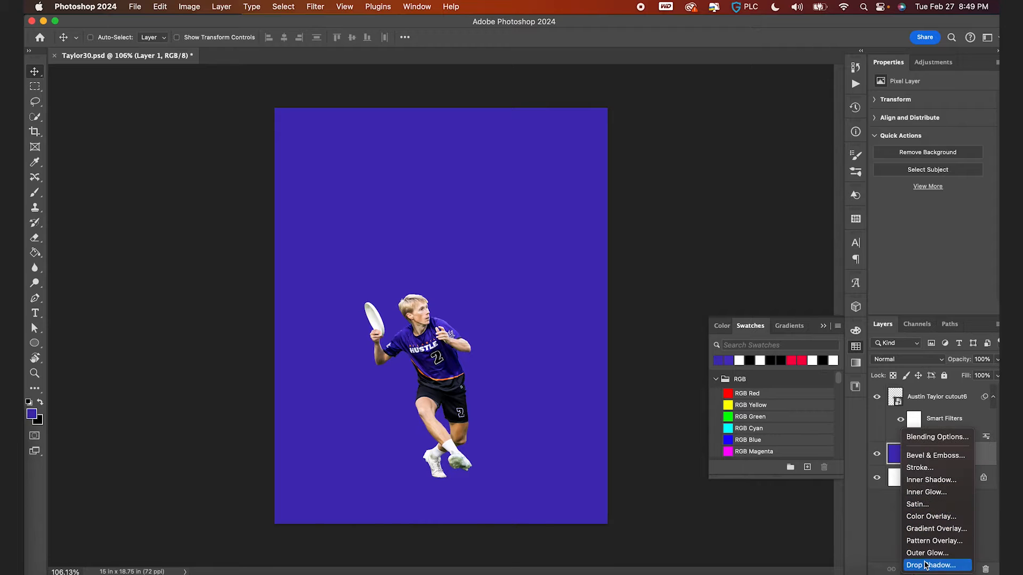
left_click(804, 541)
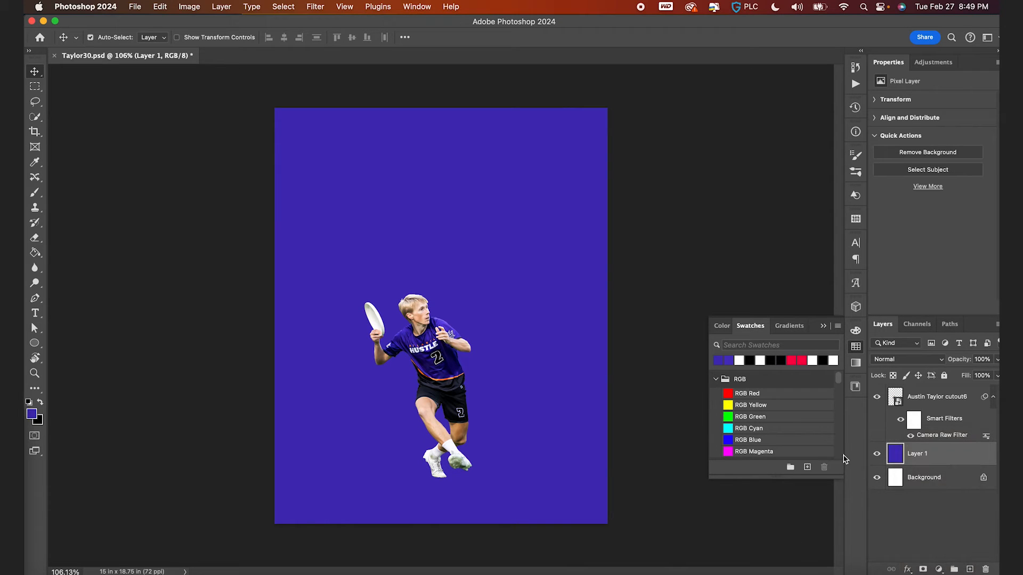
- Add a dark-to-transparent gradient over the purple layer, drawn from the top downward across the canvas
key("alt+shift+super+n")
key("g")
key("shift+g")
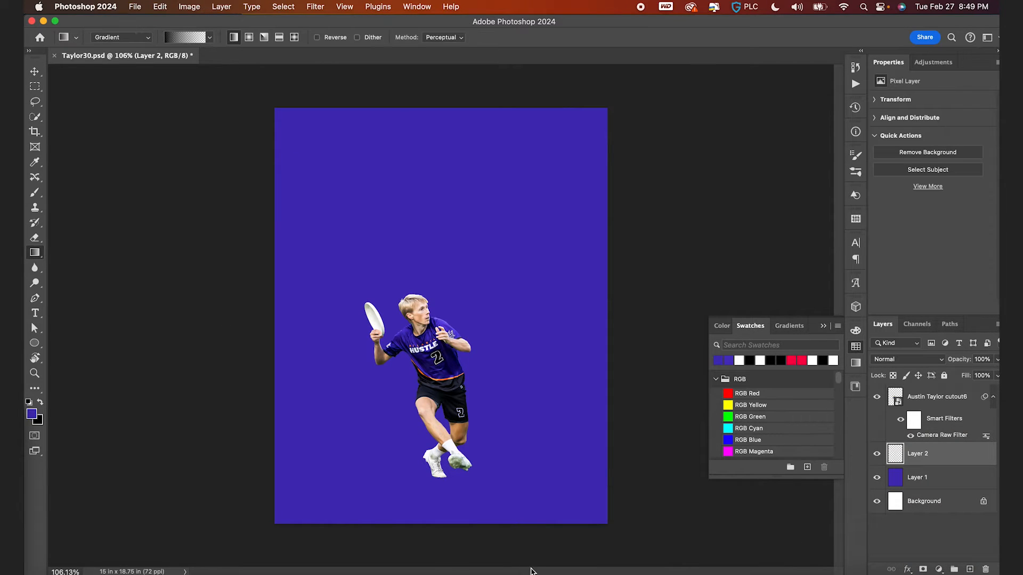
left_click_drag(441, 80, 359, 566)
- Straighten the gradient to a vertical -90° angle at about 167% scale
scroll(410, 380, "down", 3)
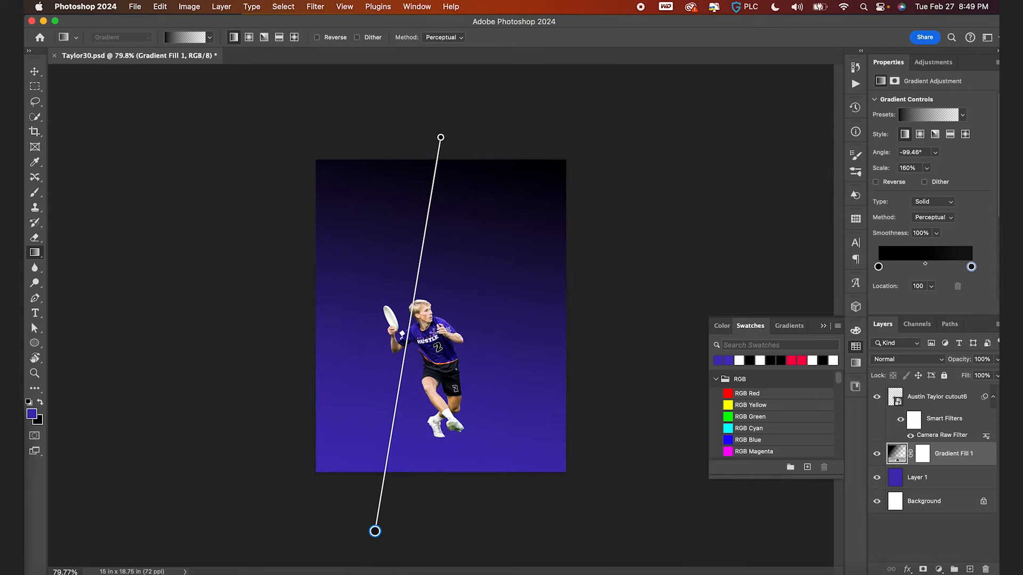
left_click_drag(375, 531, 456, 563)
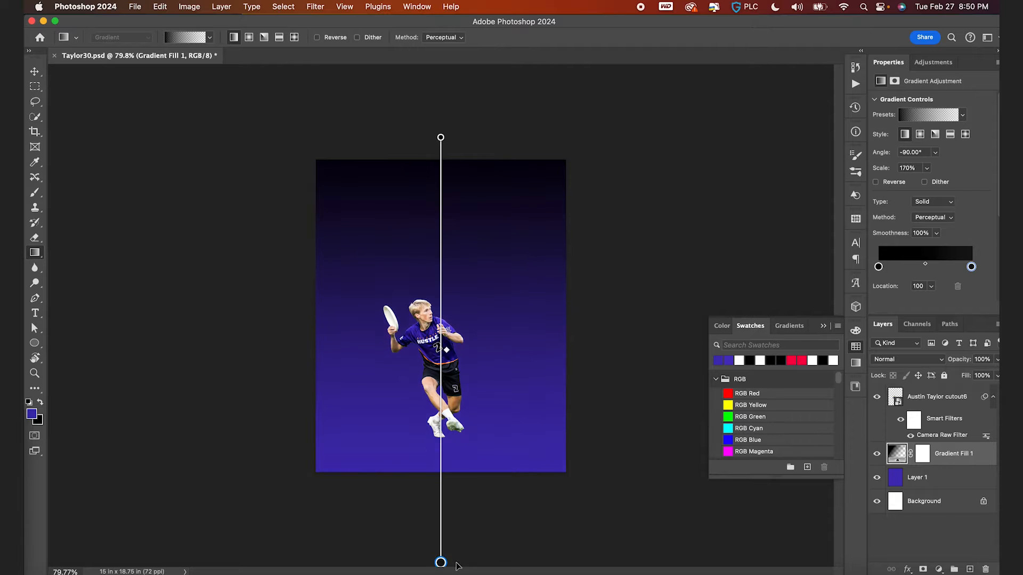
left_click_drag(436, 356, 436, 371)
left_click_drag(441, 138, 442, 145)
key("v")
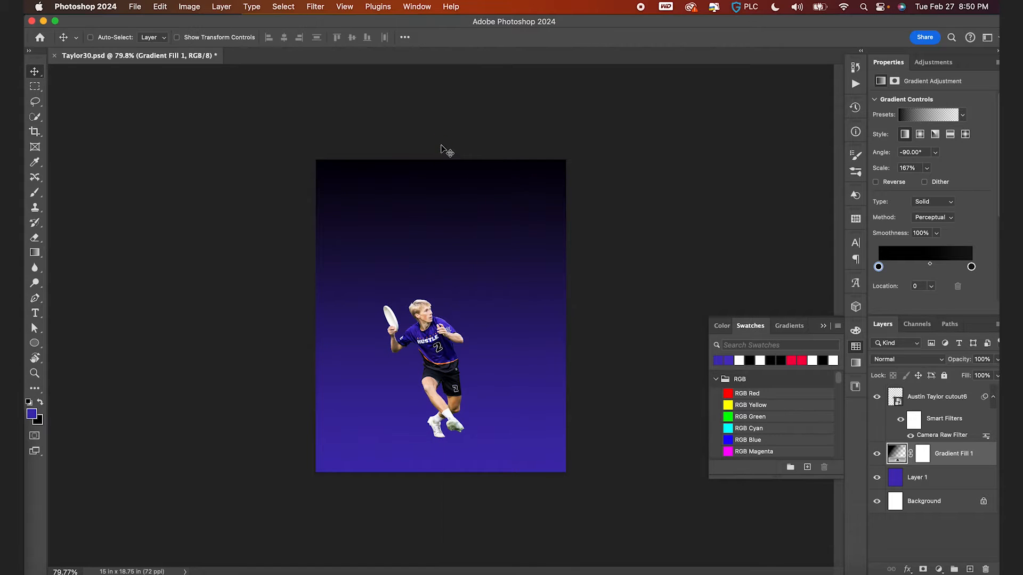
- Add a new layer above the gradient and switch to the Brush tool with default black foreground
scroll(446, 152, "up", 3)
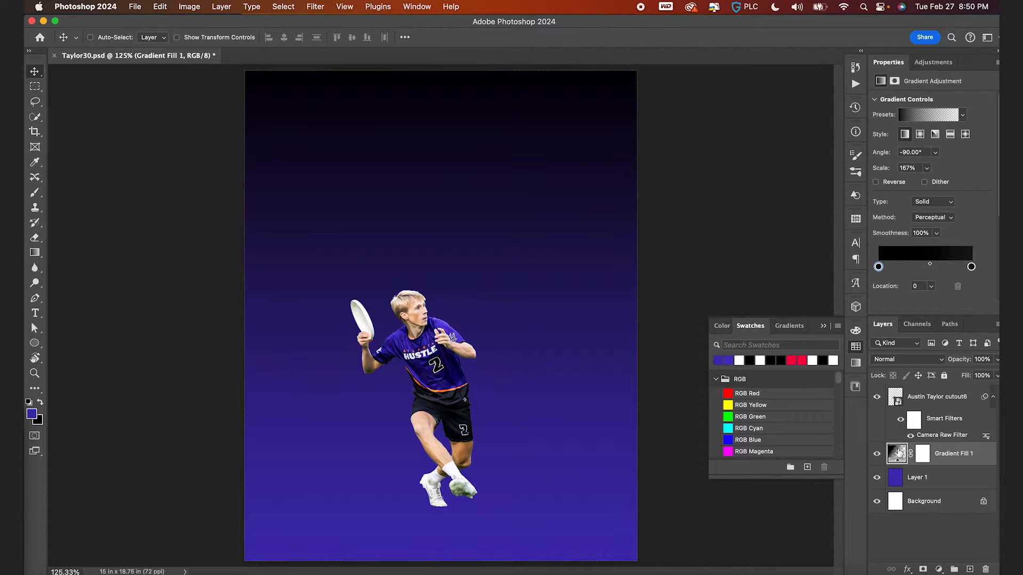
key("super+shift+alt+n")
key("b")
key("d")
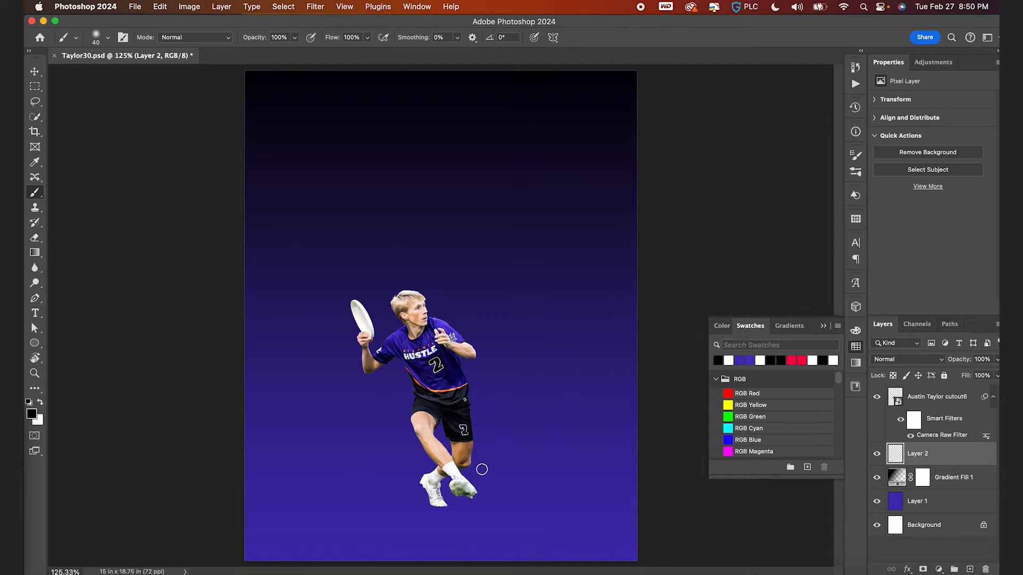
- Squash the soft brush tip into a flat ellipse and set the brush Flow to 9%
left_click(108, 38)
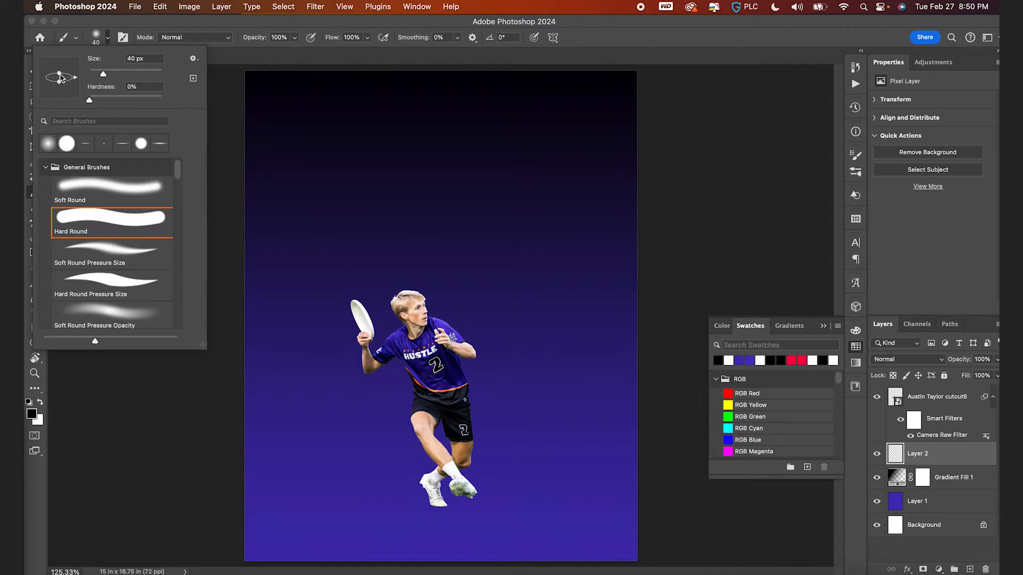
left_click_drag(61, 80, 61, 80)
left_click_drag(331, 43, 280, 37)
- Enlarge the flattened brush and paint a soft shadow beneath the player's shoes
scroll(456, 308, "up", 6)
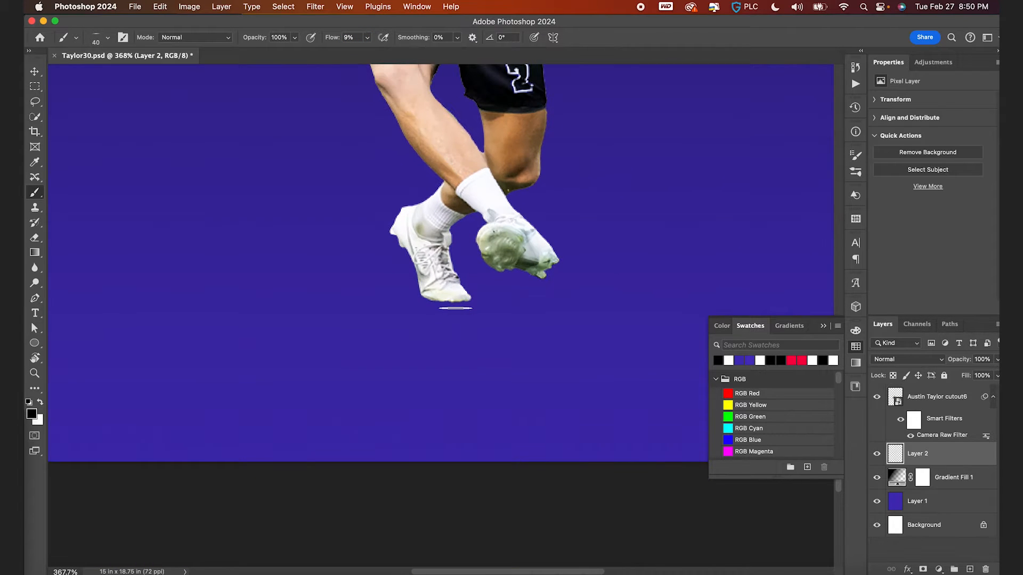
key("bracketright")
key("bracketright")
key("bracketright")
- Try resizing the brush and painting another shadow stroke under the shoes, undoing the attempts
key("bracketright")
key("bracketright")
key("bracketright")
key("bracketright")
left_click(442, 302)
key("bracketright")
key("bracketright")
key("bracketright")
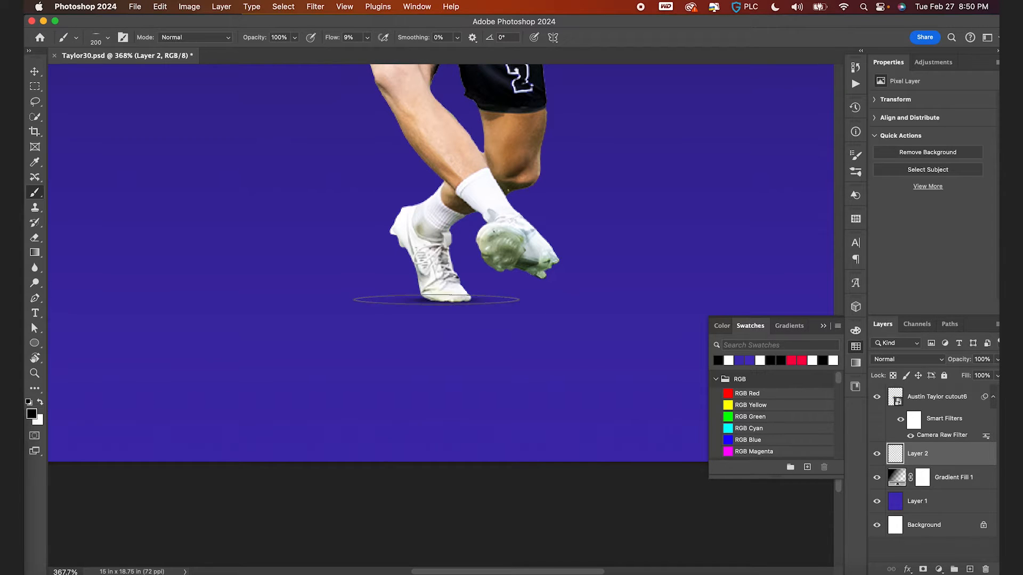
key("bracketright")
key("bracketright")
key("bracketright")
key("bracketright")
key("bracketright")
key("bracketright")
scroll(438, 302, "down", 5)
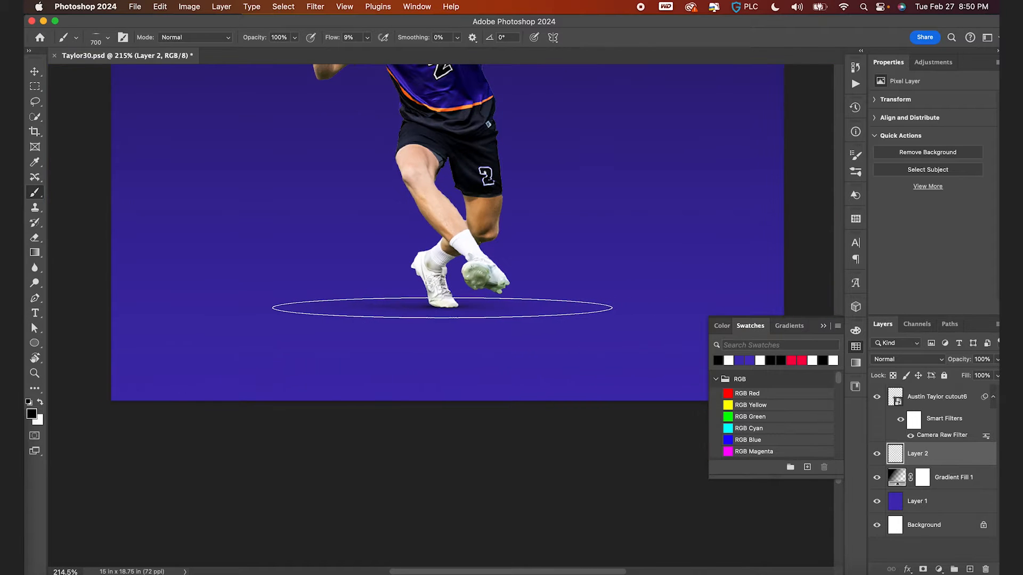
key("bracketleft")
key("bracketleft")
key("bracketleft")
key("bracketleft")
key("bracketleft")
key("bracketleft")
key("bracketleft")
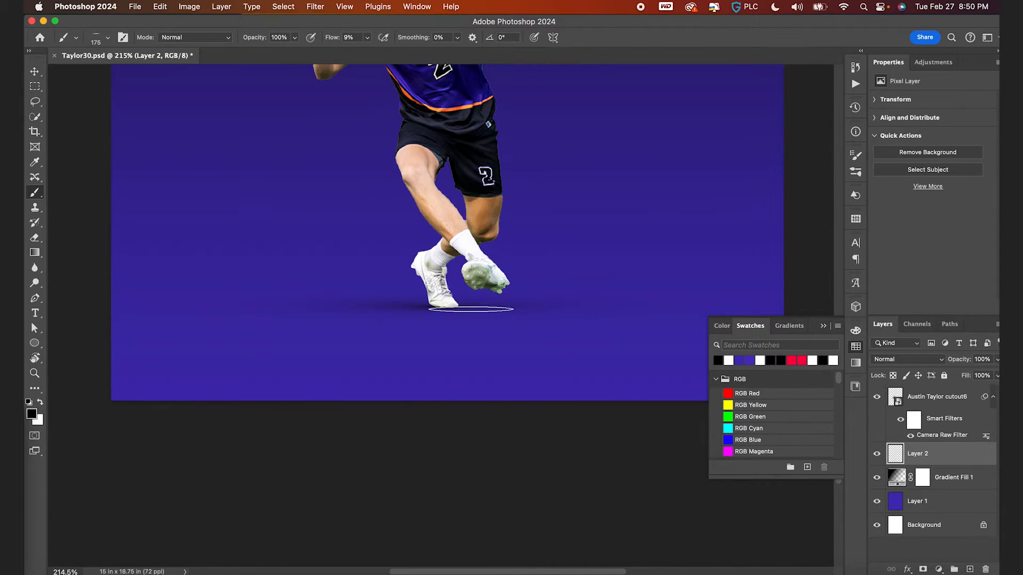
scroll(471, 309, "up", 2)
scroll(435, 320, "up", 2)
key("bracketleft")
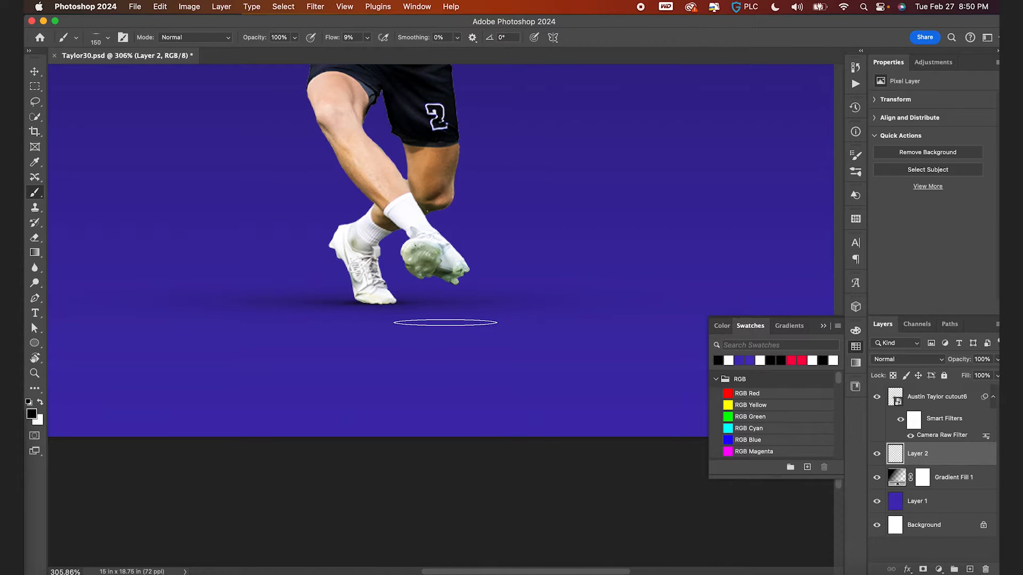
key("super+z")
left_click(444, 331)
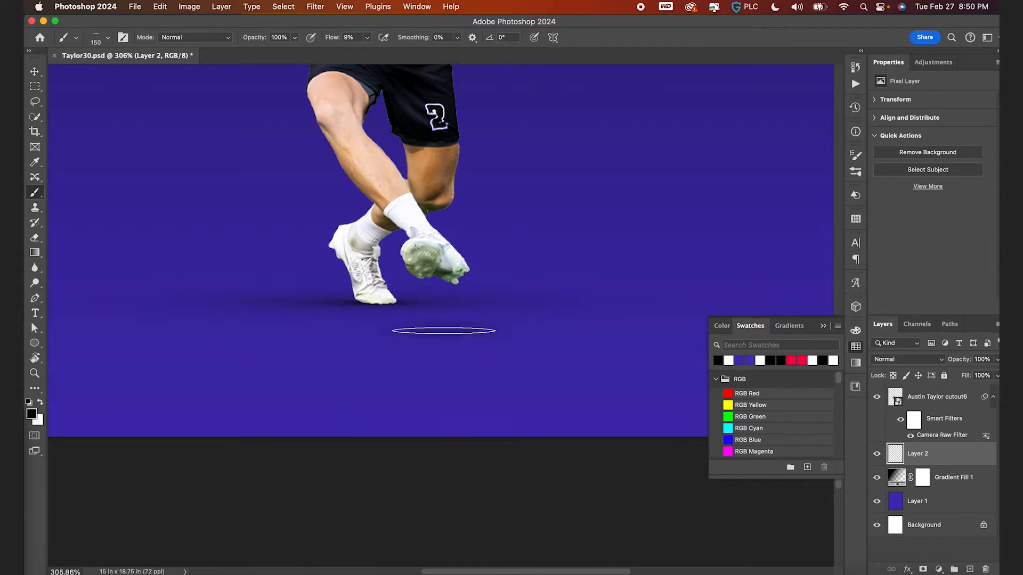
key("super+z")
- Enlarge the brush to 900 px and fit the whole canvas on screen
key("bracketright")
key("bracketright")
key("bracketright")
key("bracketright")
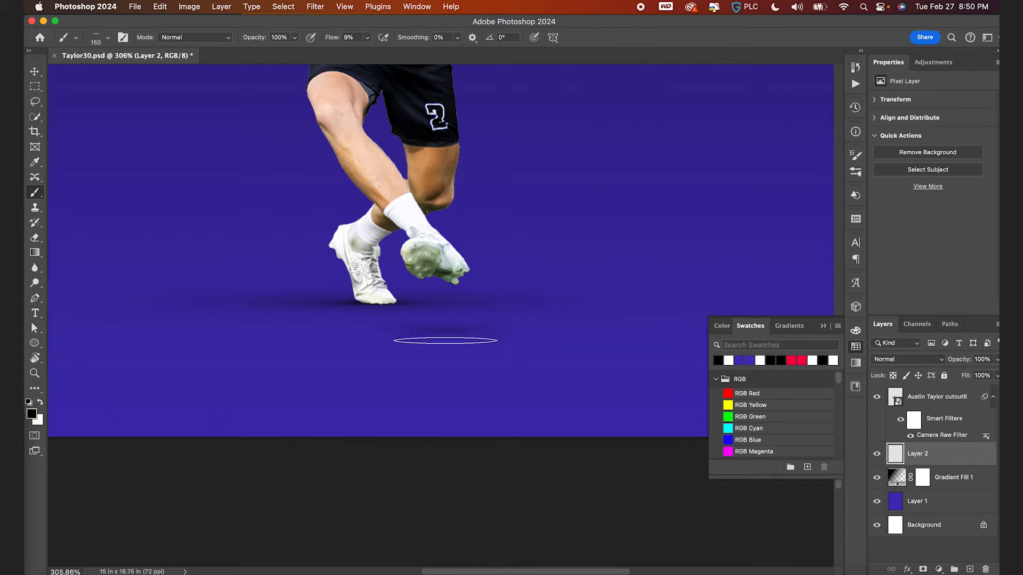
key("bracketright")
key("bracketright")
key("bracketright")
key("bracketright")
key("bracketright")
scroll(442, 324, "down", 3)
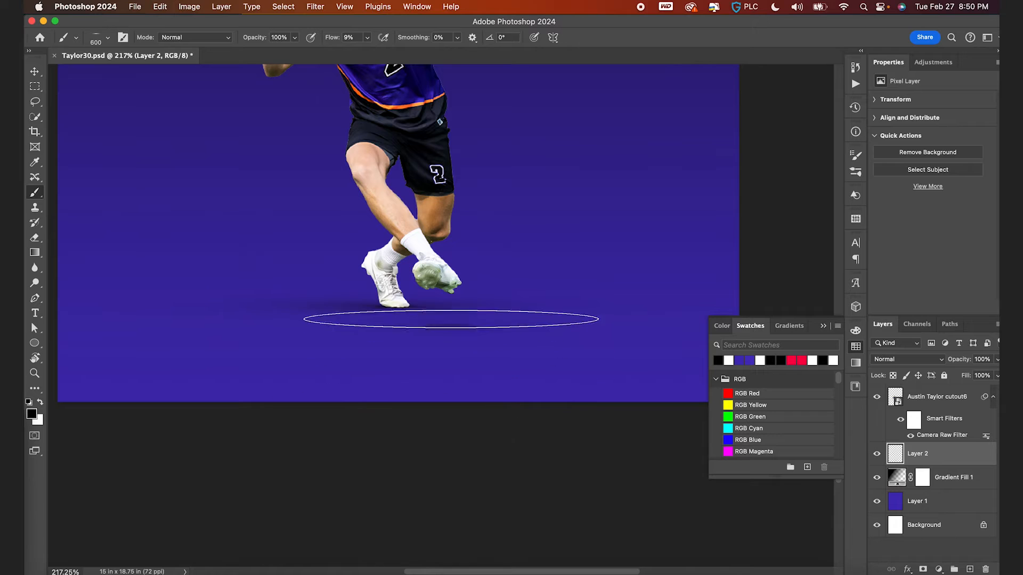
key("bracketright")
key("bracketright")
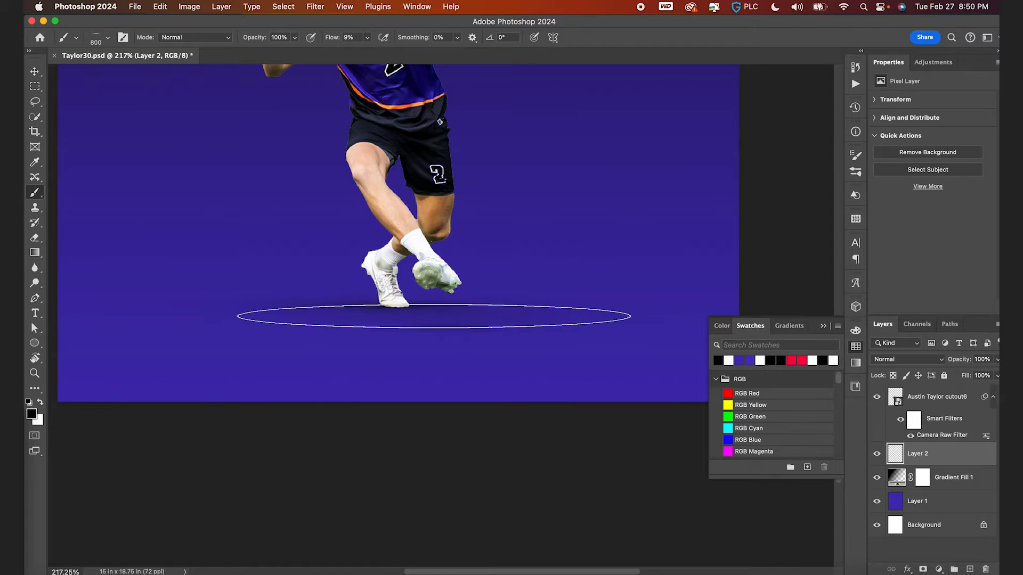
scroll(437, 314, "down", 2)
scroll(376, 327, "down", 3)
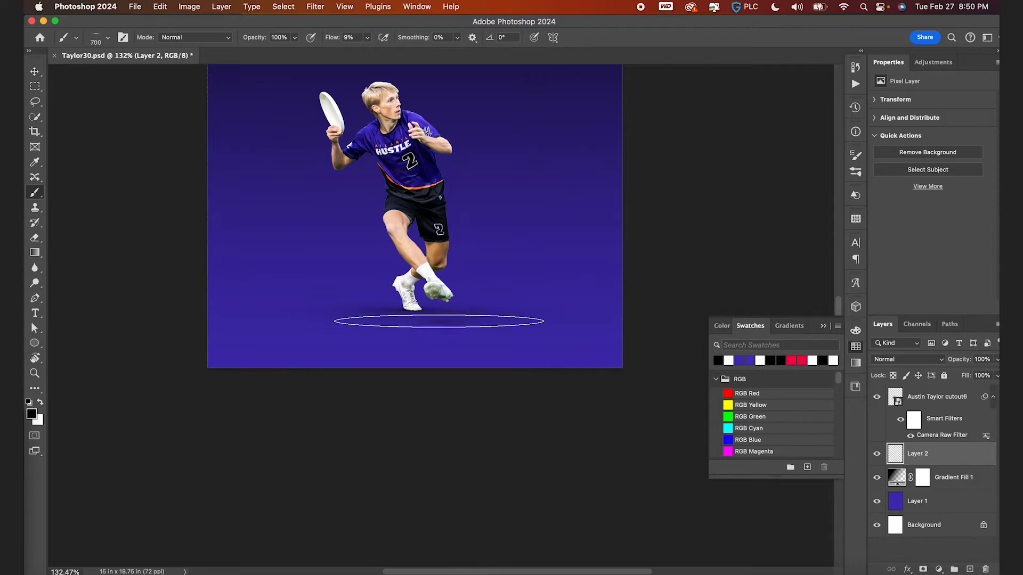
key("bracketright")
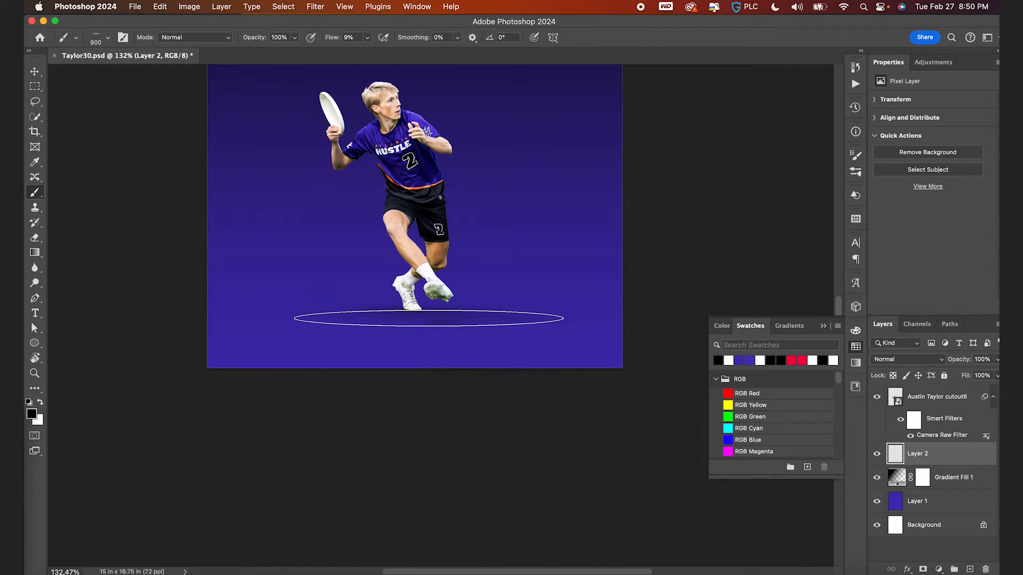
key("v")
key("super+0")
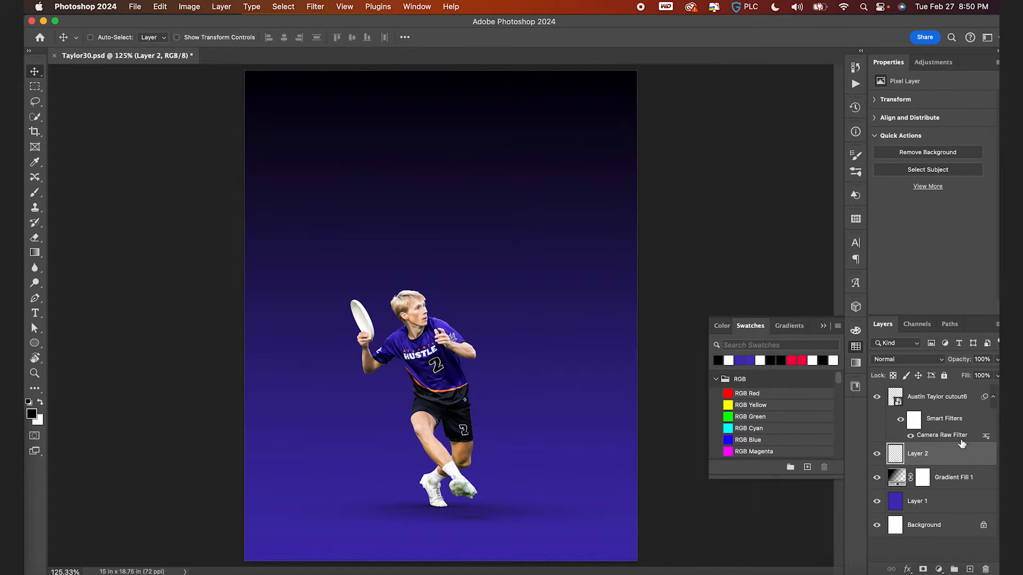
- Group the player cutout with the shadow layer and rename the group Taylor Cutout
left_click(934, 404, "shift")
key("super+g")
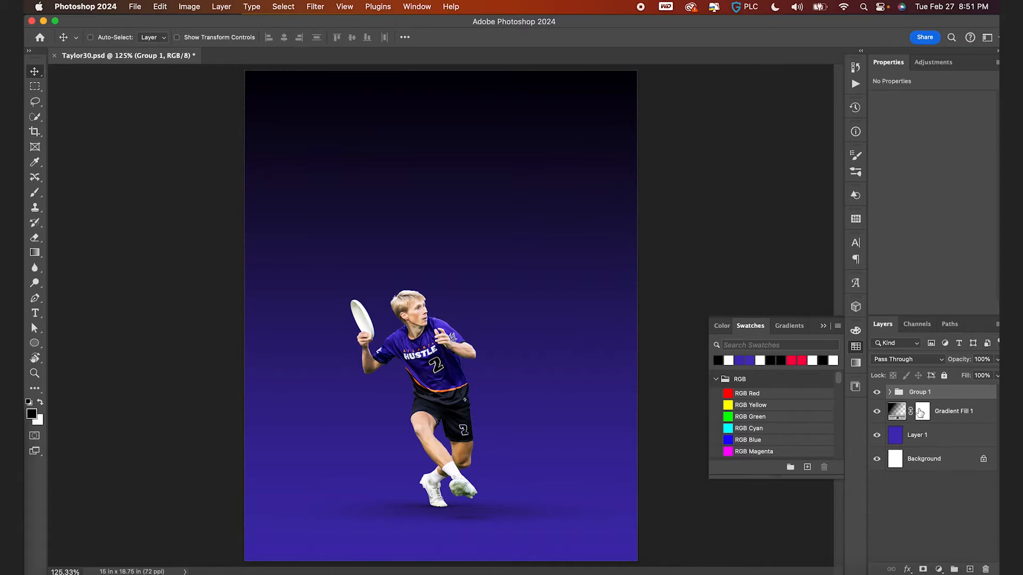
double_click(924, 394)
type("Taylor Cutout")
key("Return")
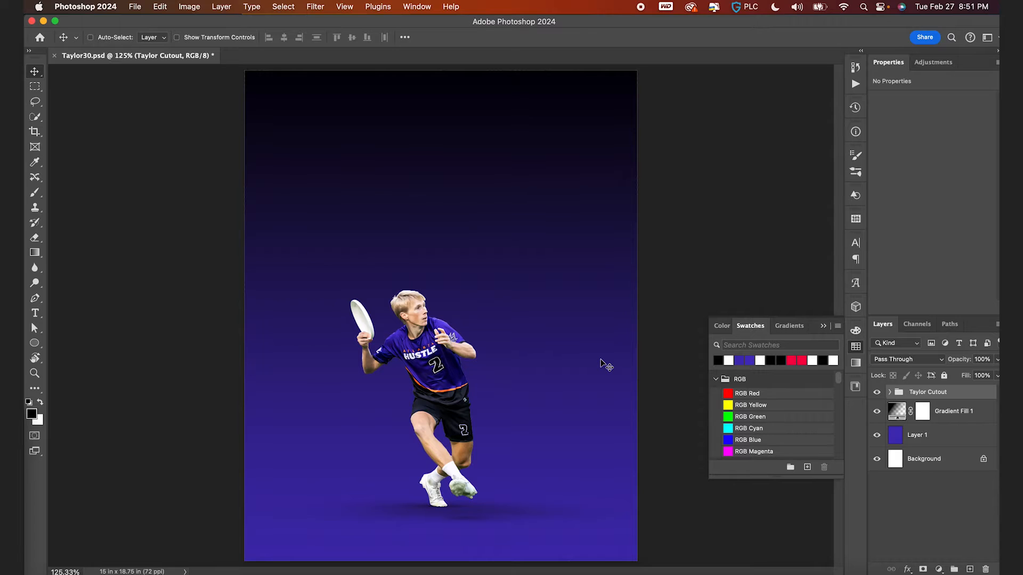
- Save the document and expand the Taylor Cutout group
key("super+s")
scroll(471, 347, "up", 3)
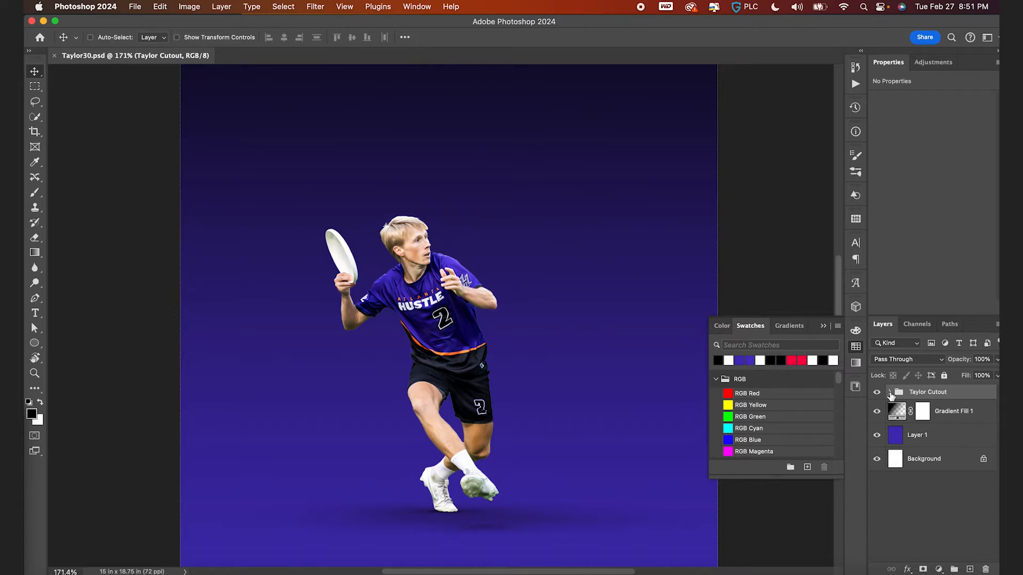
left_click(889, 392)
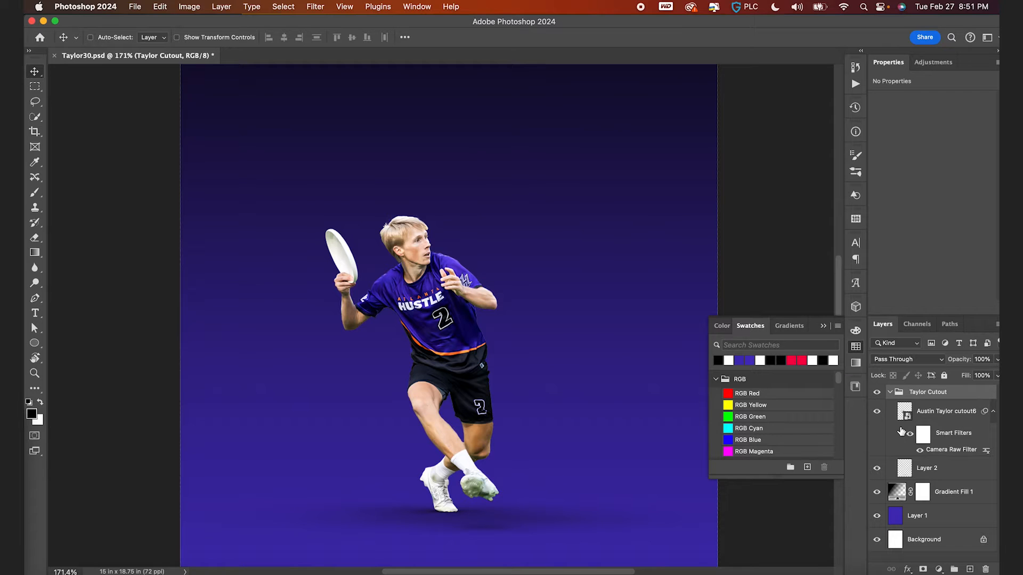
left_click(898, 495)
key("super+alt+shift+n")
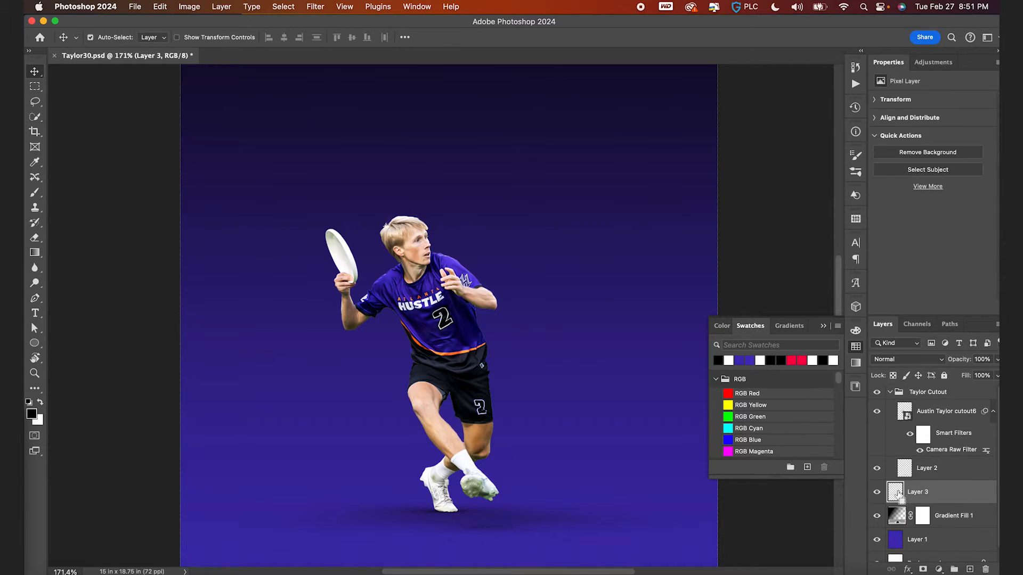
left_click_drag(897, 491, 920, 481)
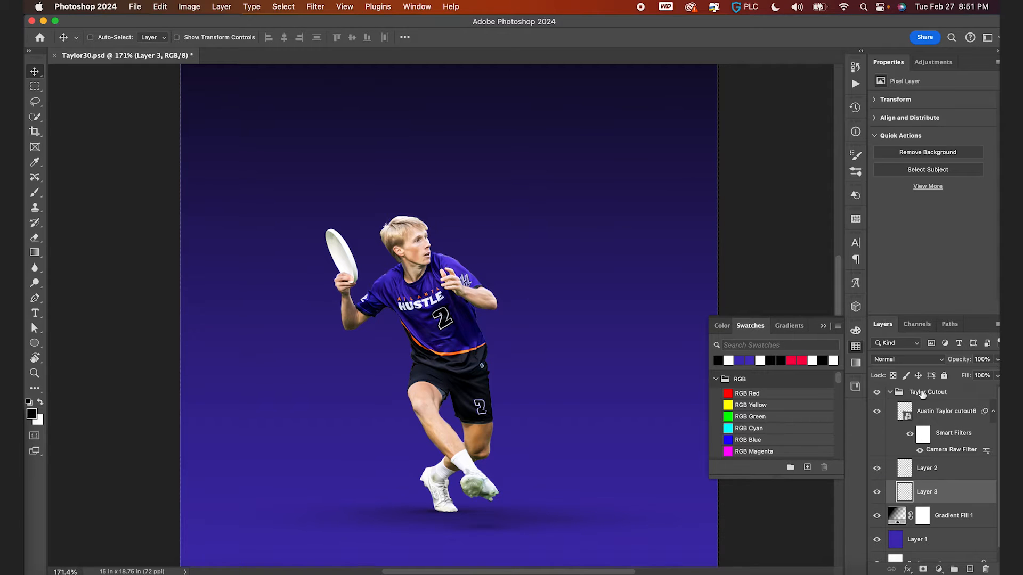
scroll(500, 369, "down", 3)
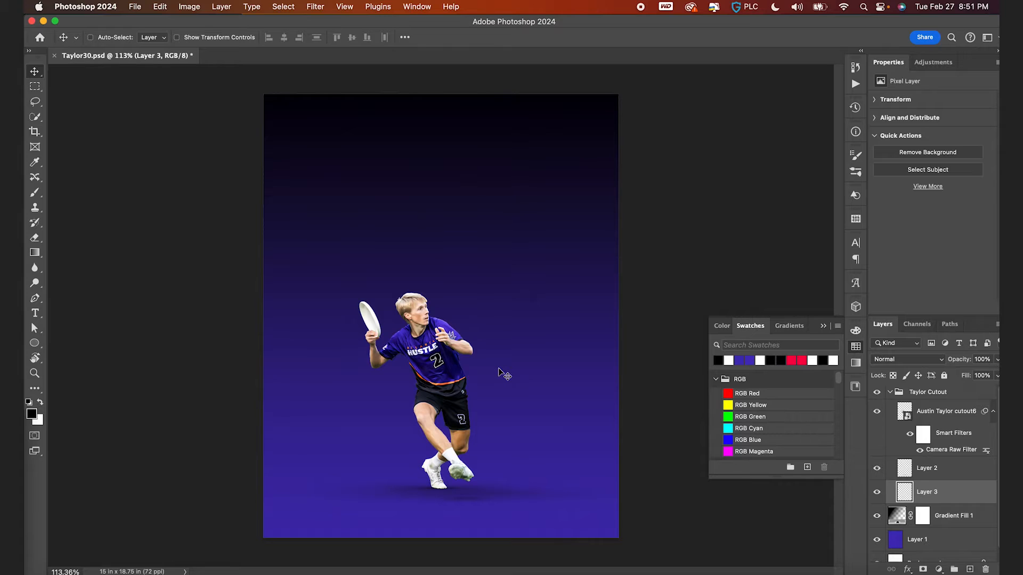
key("BackSpace")
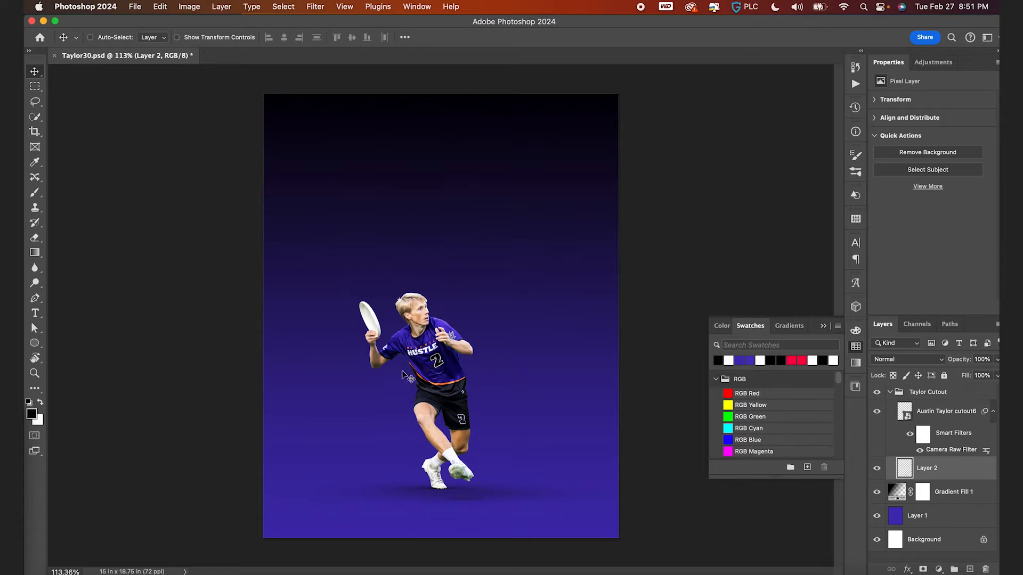
- Duplicate the player cutout into a copy placed beneath the shadow layer
left_click_drag(908, 424, 909, 481)
scroll(326, 409, "down", 2)
key("super+t")
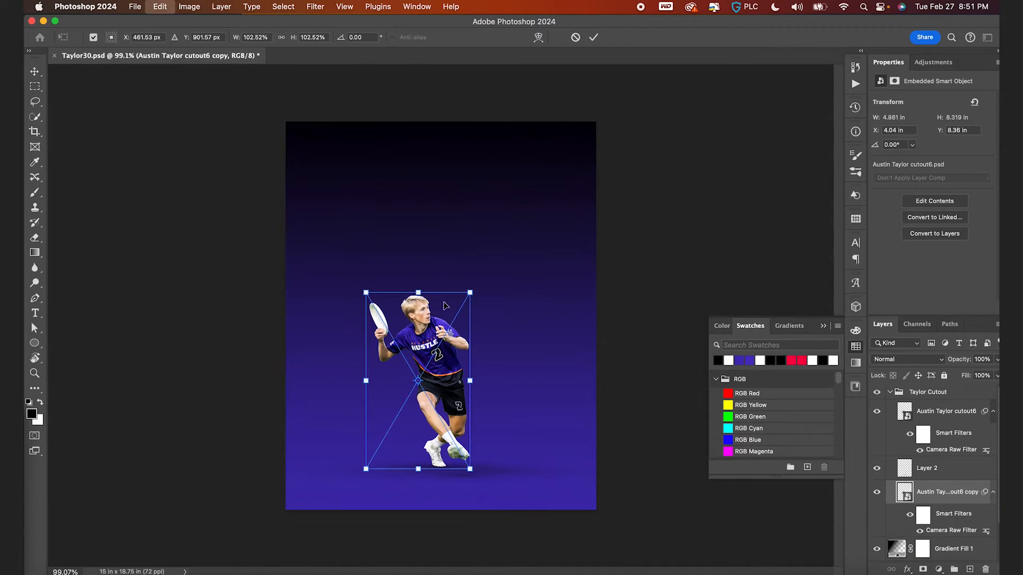
key("Return")
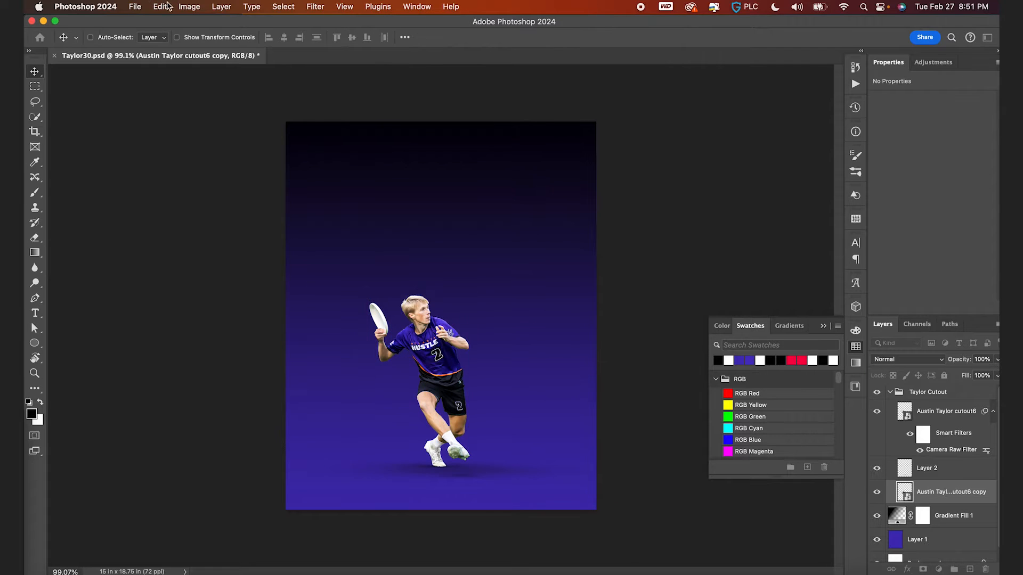
- Flip the cutout copy vertically and move it down beneath the shoes as a reflection
left_click(160, 7)
mouse_move(185, 277)
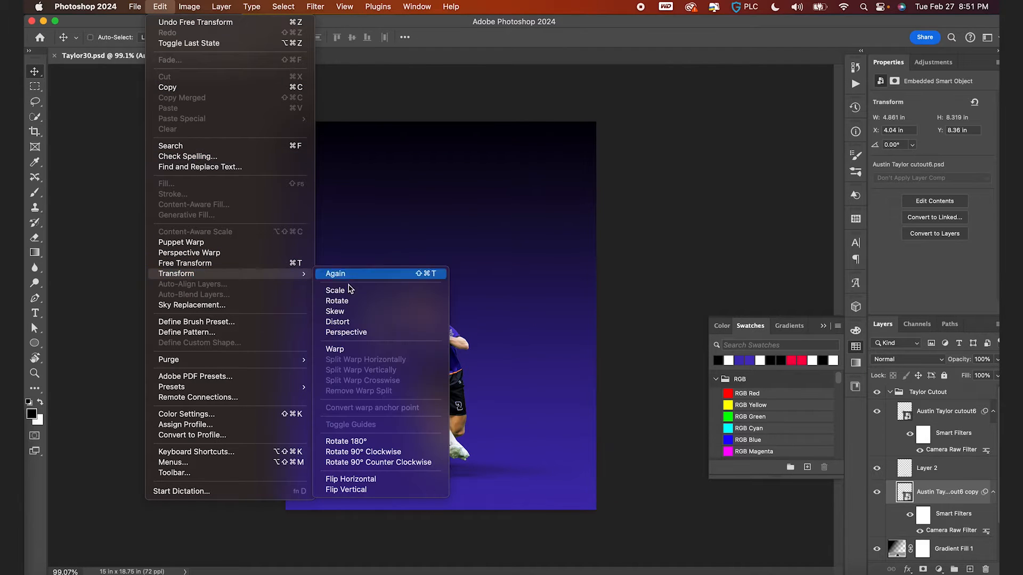
left_click(377, 480)
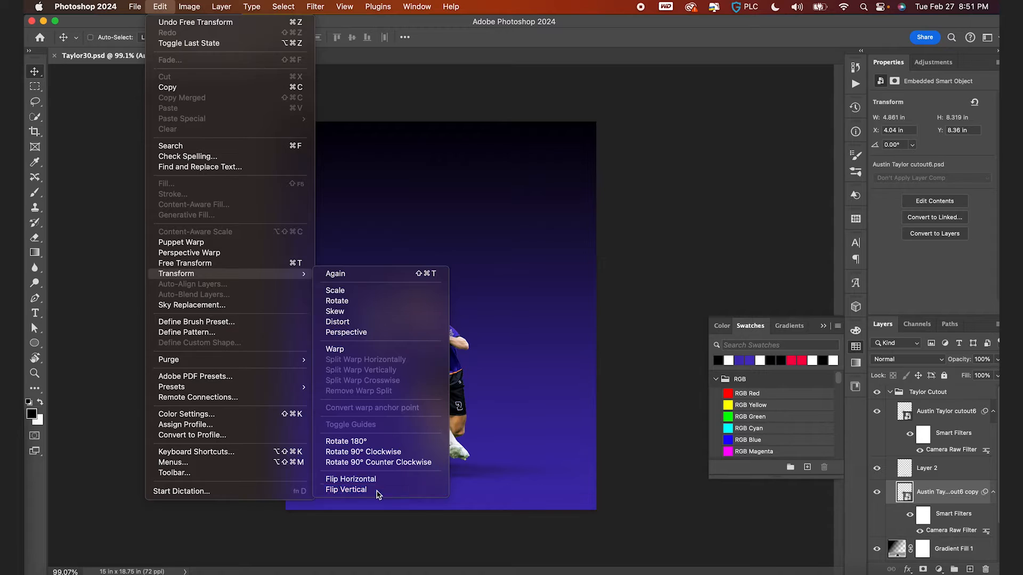
left_click_drag(462, 264, 455, 430)
scroll(457, 435, "up", 3)
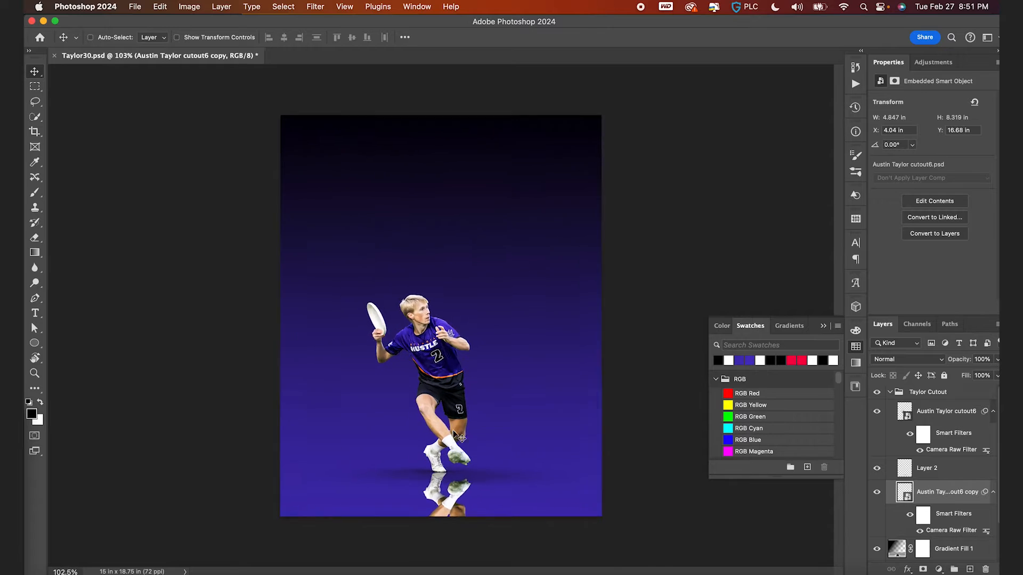
- Try lowering the reflection's opacity, undoing the change
scroll(459, 437, "down", 1)
left_click_drag(959, 361, 928, 361)
key("super+z")
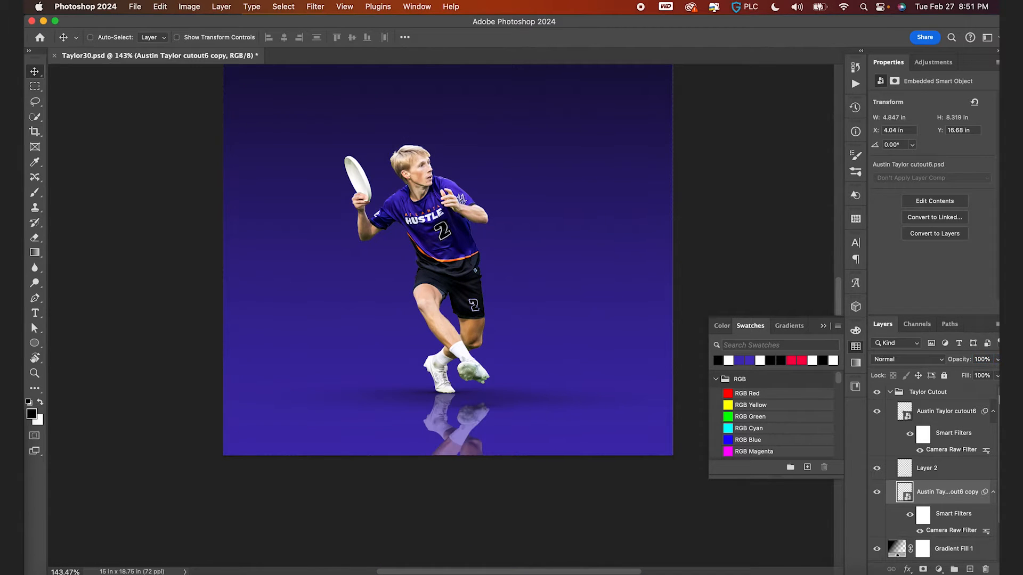
- Move the reflection copy up so it meets the bottom of the player's shoes
key("g")
key("shift+g")
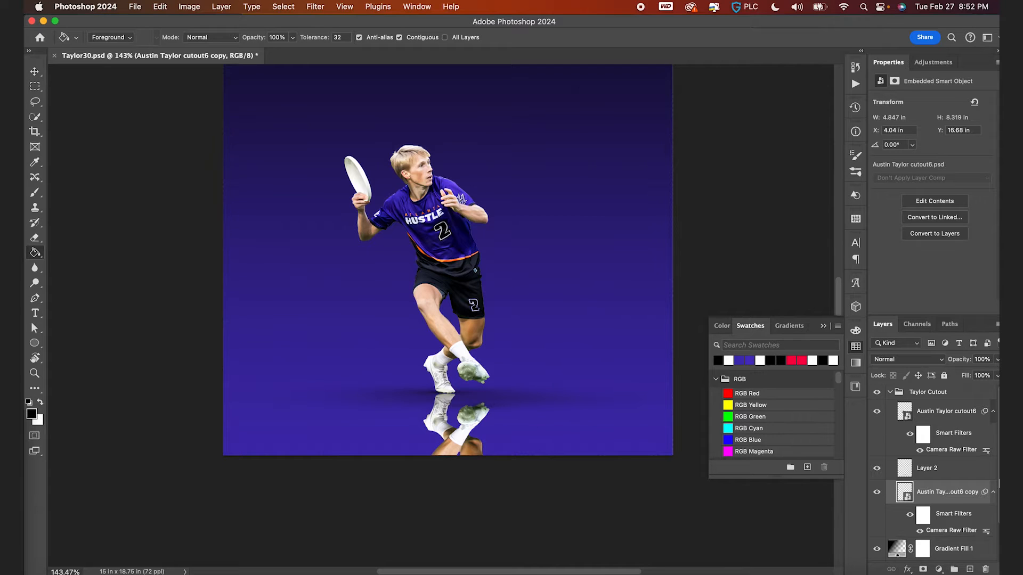
left_click(928, 393)
key("v")
left_click_drag(462, 385, 461, 286)
scroll(462, 287, "down", 5)
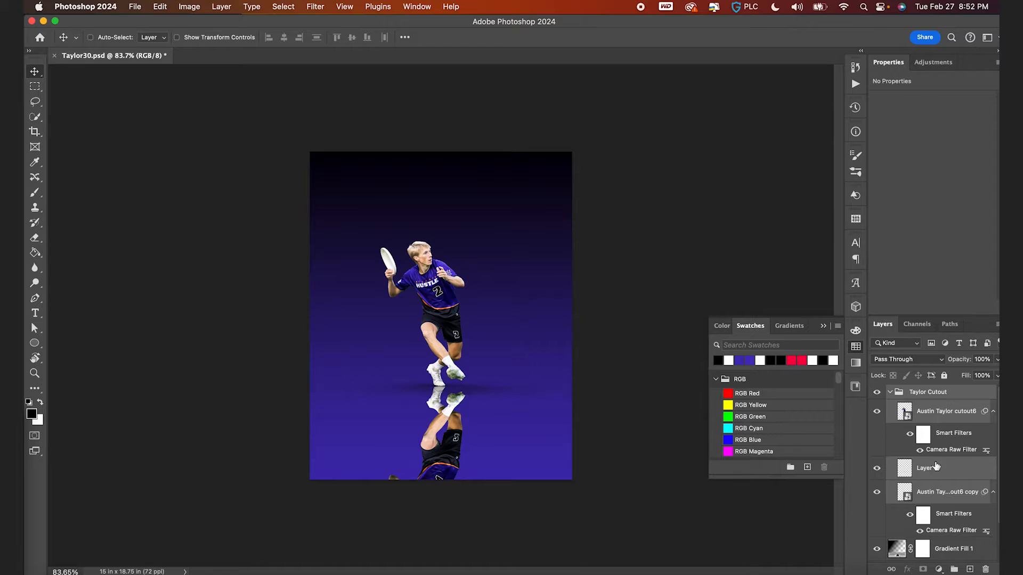
- Add a layer mask to the reflection and fade it out downward with a vertical gradient, then fit the canvas
left_click(925, 491)
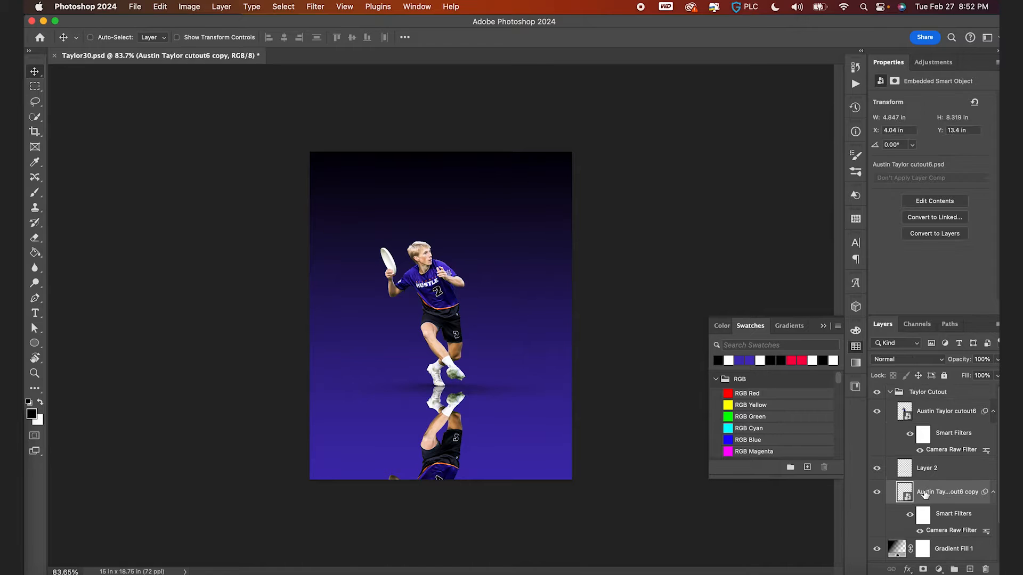
left_click(924, 569)
key("g")
key("x")
left_click_drag(441, 432, 443, 499)
key("super+z")
left_click_drag(440, 441, 441, 369)
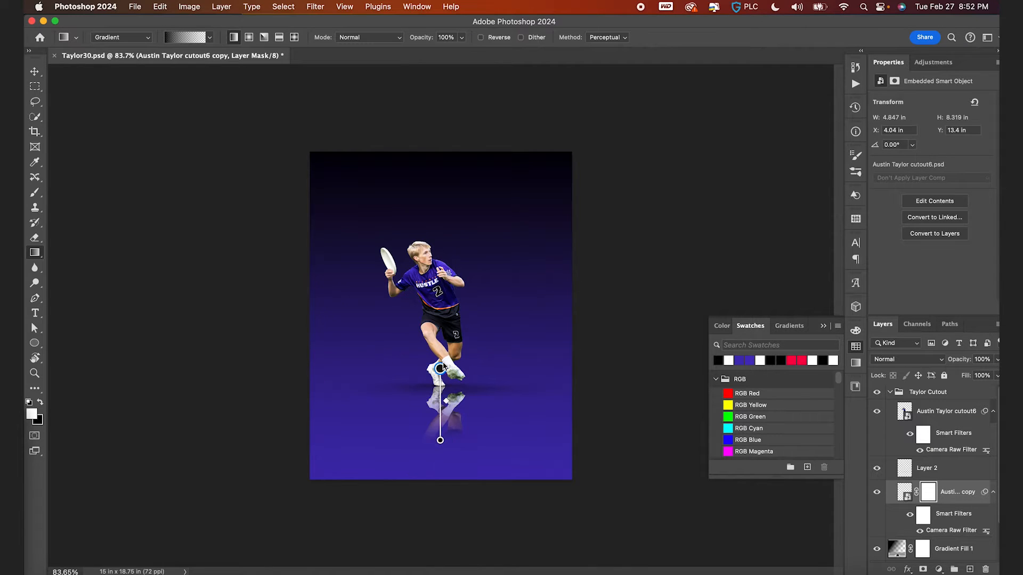
left_click_drag(441, 368, 441, 358)
key("v")
key("super+0")
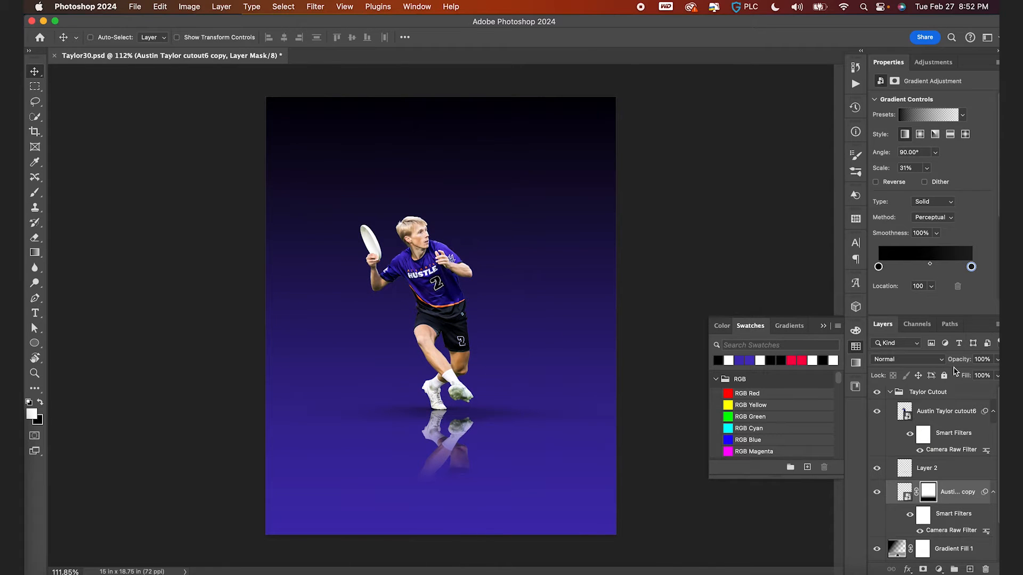
- Set the reflection's opacity to 72% and collapse the Taylor Cutout group
left_click_drag(961, 361, 947, 362)
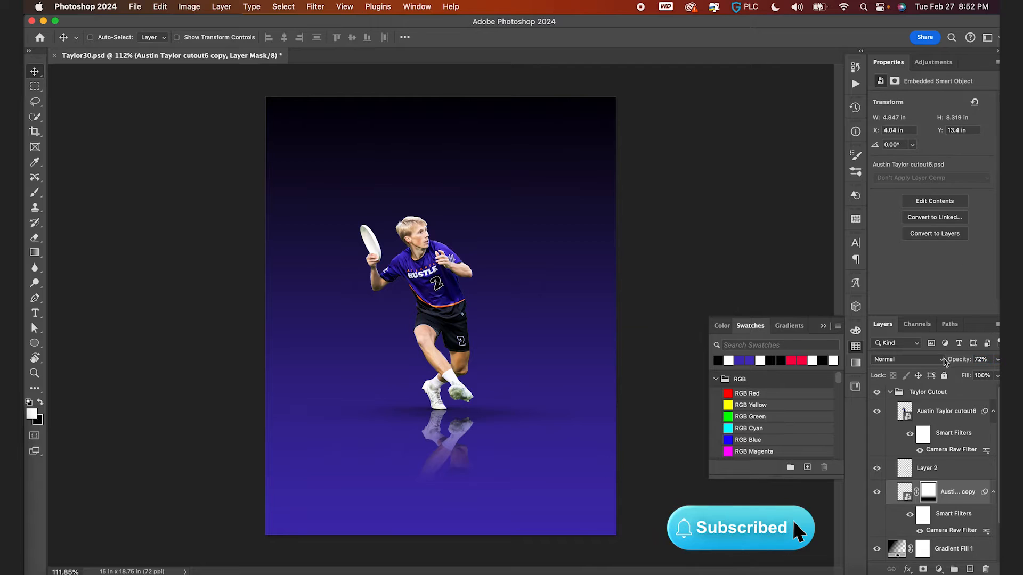
left_click(890, 392)
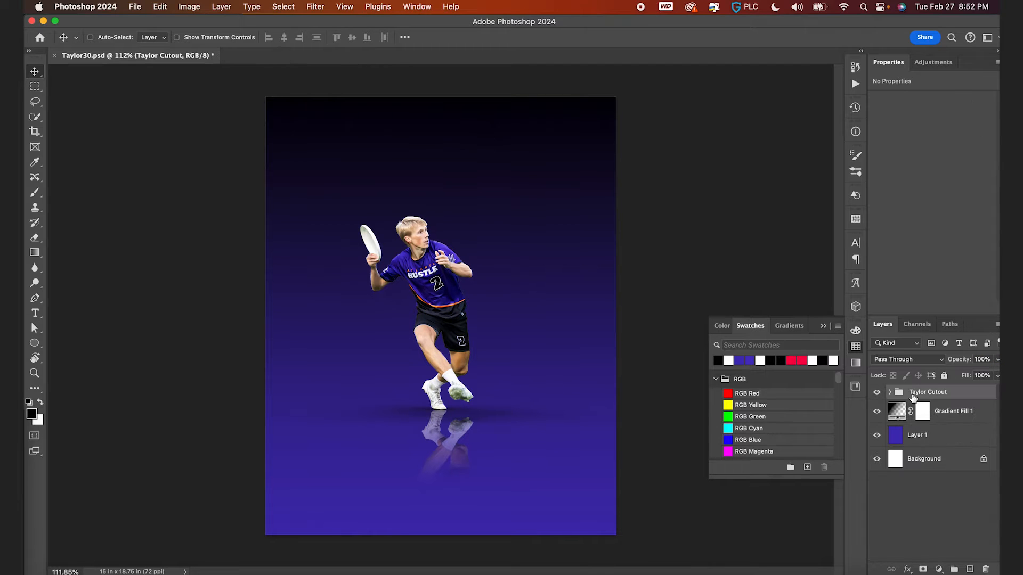
- Reposition the Taylor Cutout group on the poster with a small drag and a nudge
left_click_drag(531, 373, 534, 413)
scroll(533, 414, "up", 5)
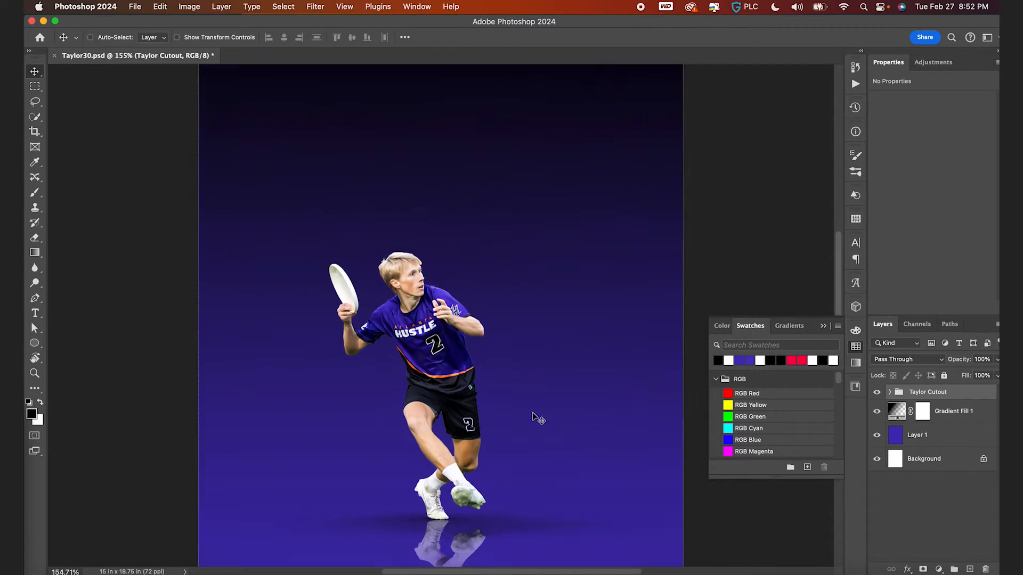
key("shift+Up")
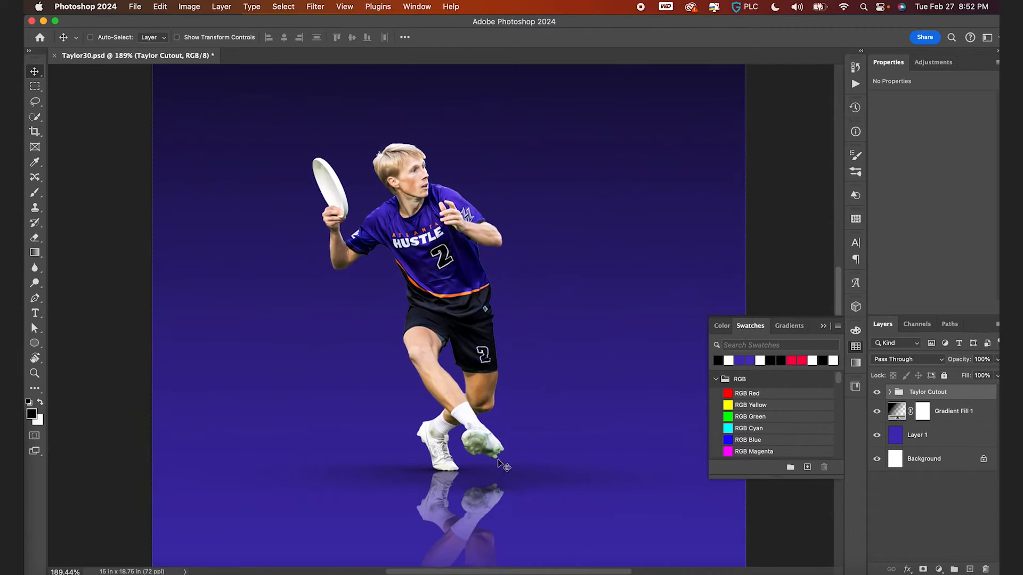
- Add a Hue/Saturation adjustment clipped to the player cutout and set the Greens saturation to -100
left_click(889, 393)
left_click(940, 569)
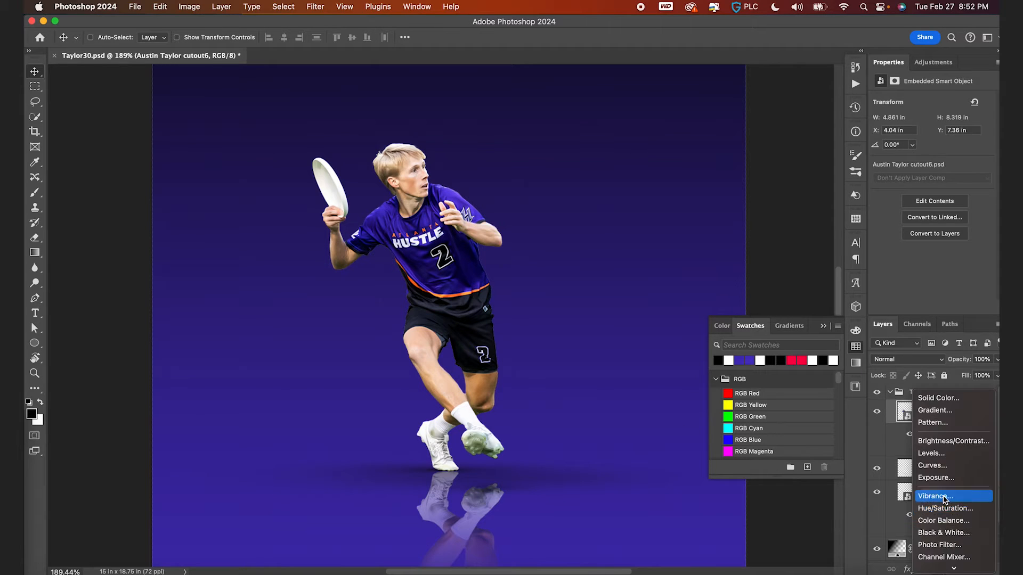
left_click(943, 508)
left_click(913, 421, "alt")
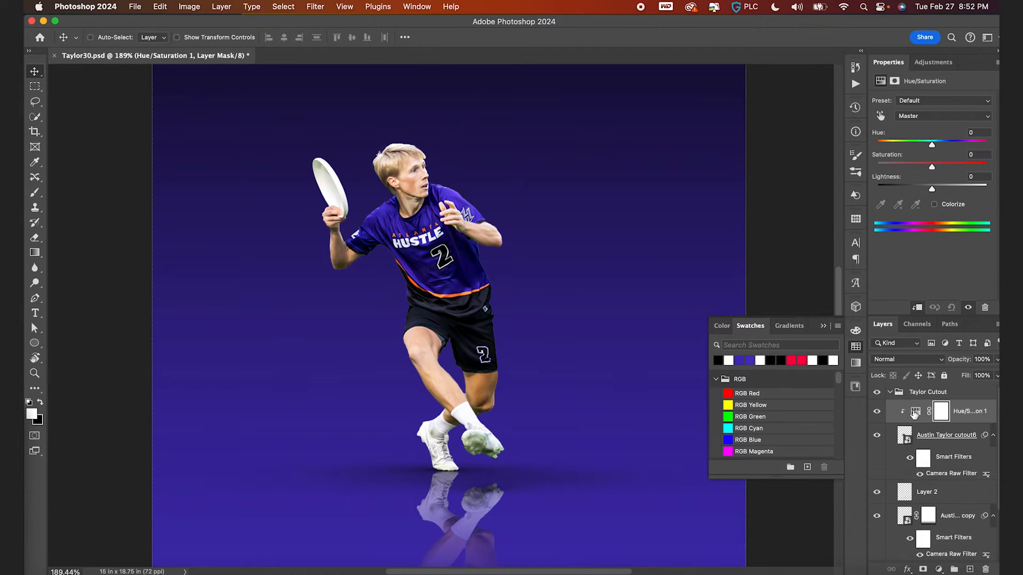
left_click(915, 413)
left_click(930, 117)
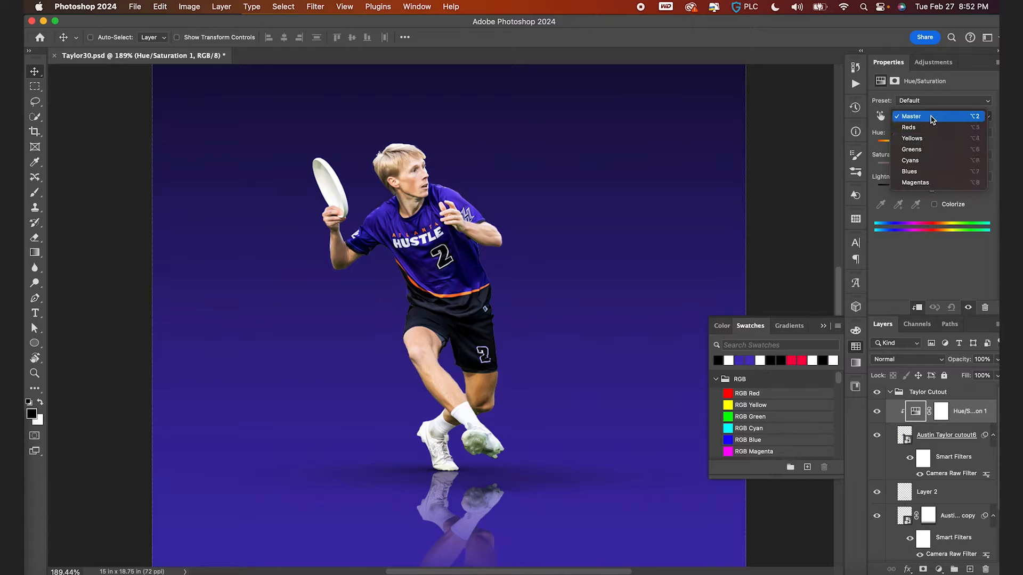
left_click(926, 149)
left_click_drag(932, 167, 835, 174)
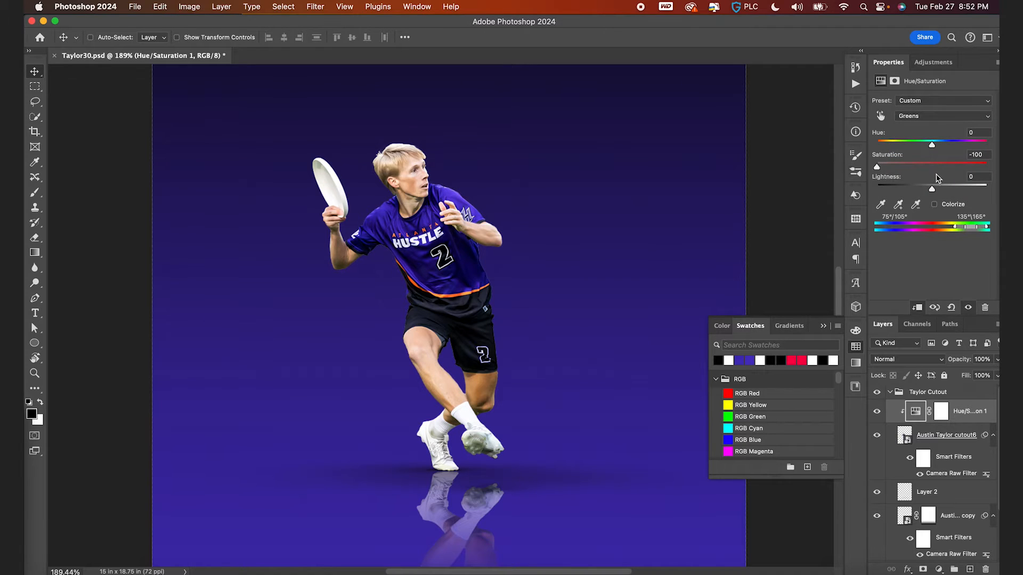
- Set the Yellows saturation in the Hue/Saturation adjustment to -100
left_click(931, 116)
left_click(927, 105)
left_click_drag(933, 169, 873, 170)
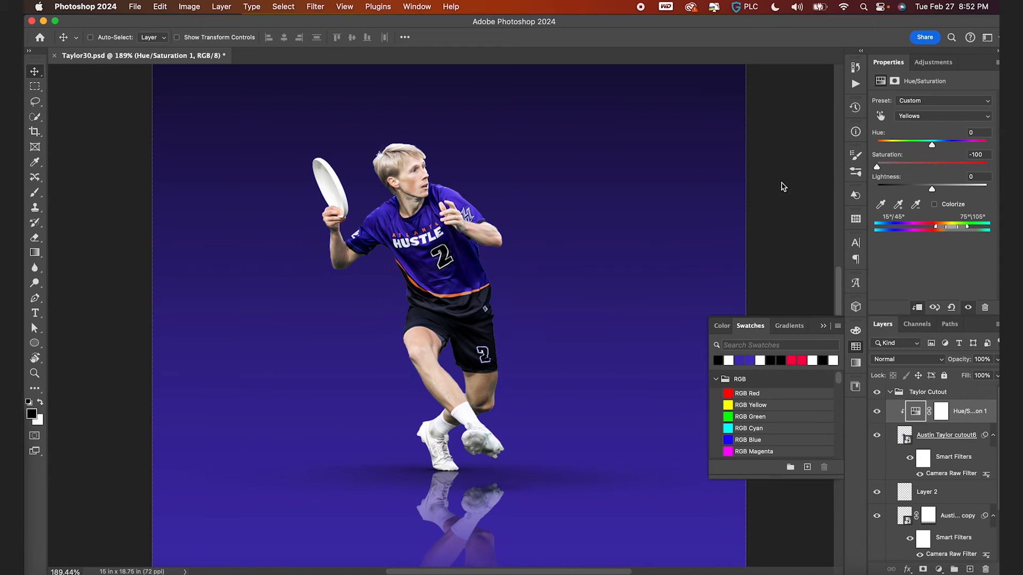
scroll(475, 265, "down", 3)
scroll(472, 213, "up", 4)
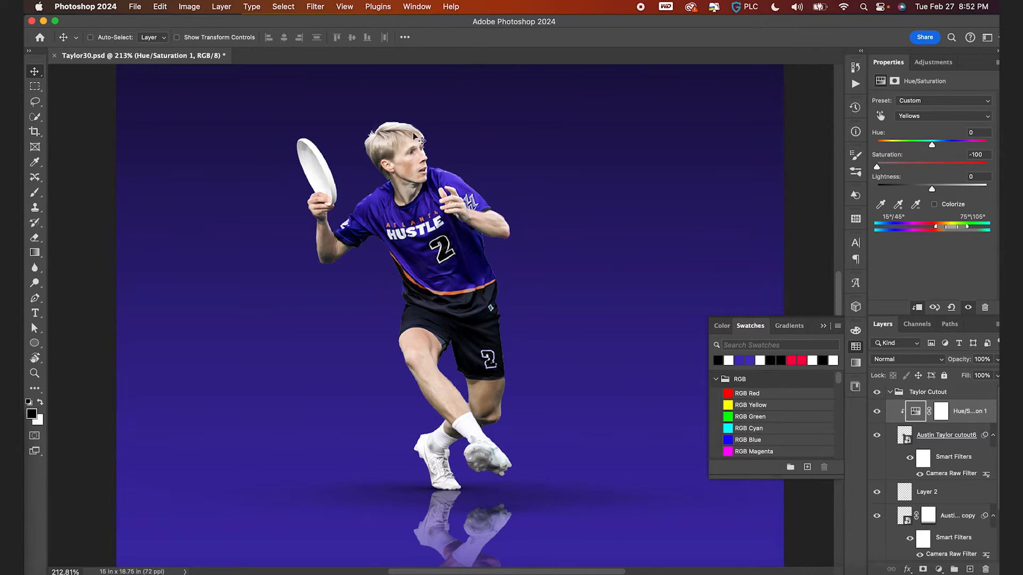
left_click_drag(906, 167, 911, 165)
- Set the Cyans saturation in the Hue/Saturation adjustment to -100
left_click(927, 116)
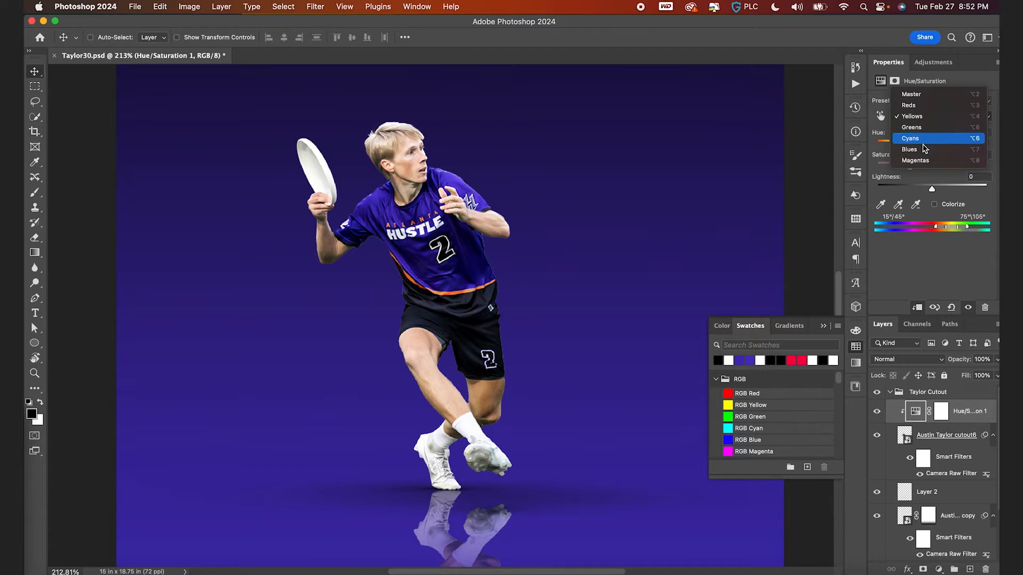
left_click(925, 138)
left_click_drag(932, 168, 875, 167)
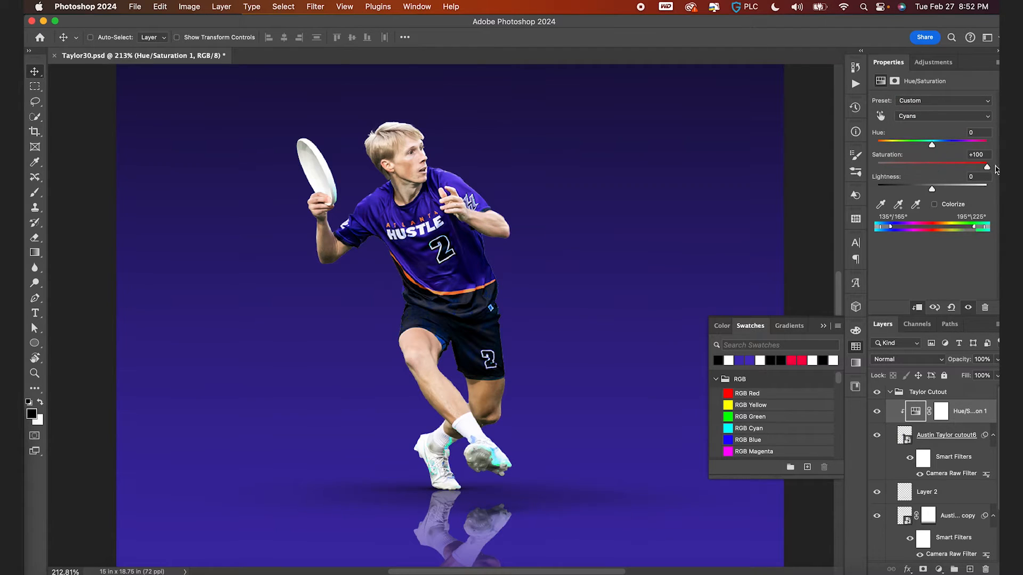
- Set the Magentas saturation in the Hue/Saturation adjustment to -100
left_click(912, 117)
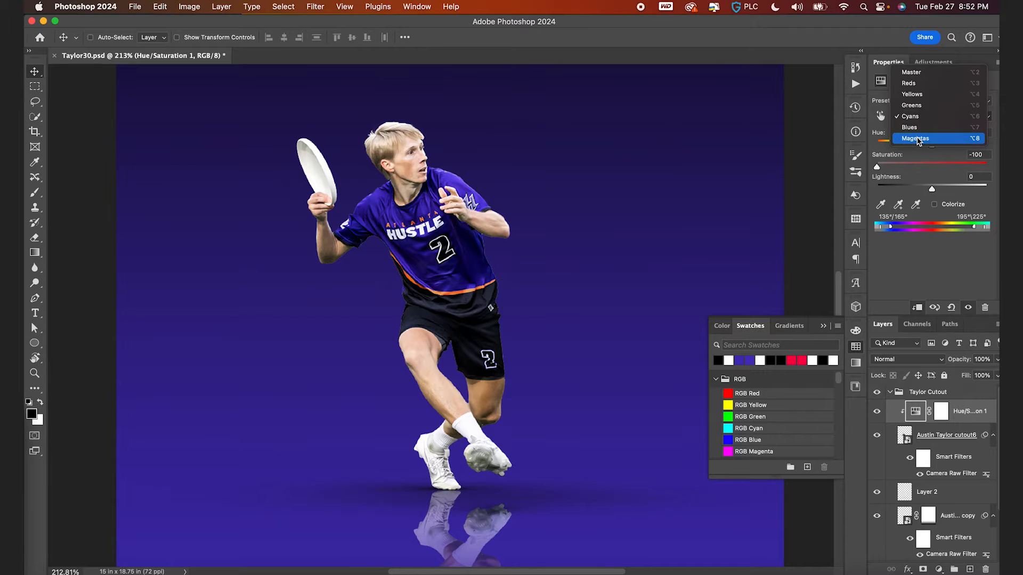
left_click(924, 137)
left_click_drag(933, 167, 767, 171)
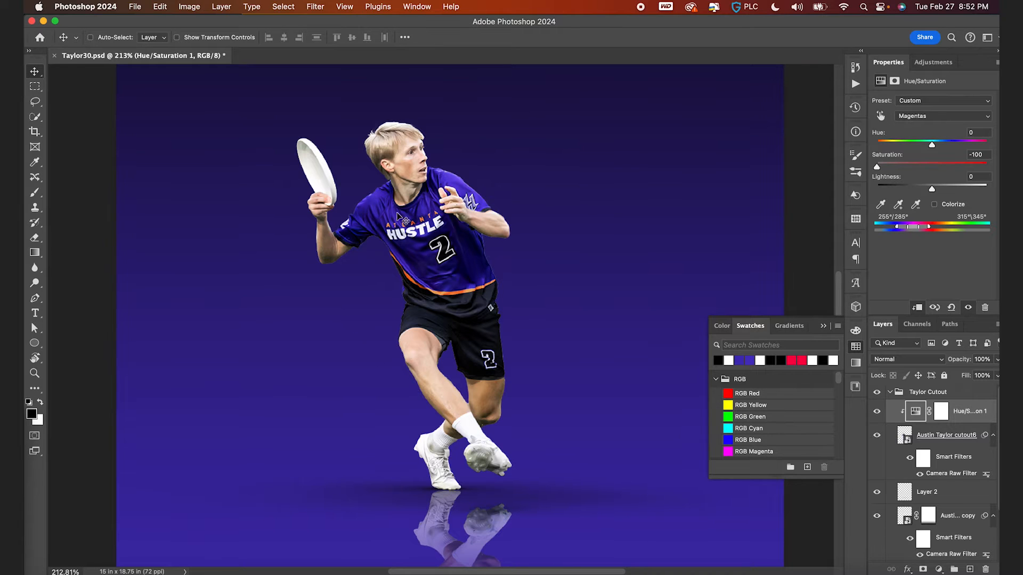
scroll(388, 216, "down", 4)
- Duplicate the Hue/Saturation adjustment onto the reflection copy, clipped to it
left_click(961, 115)
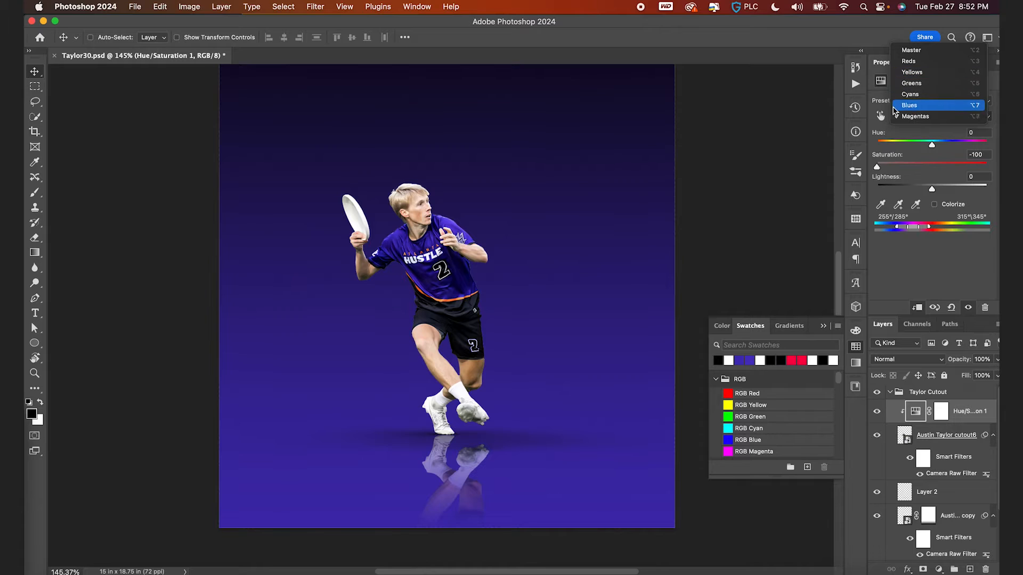
left_click(767, 168)
left_click_drag(917, 416, 906, 523)
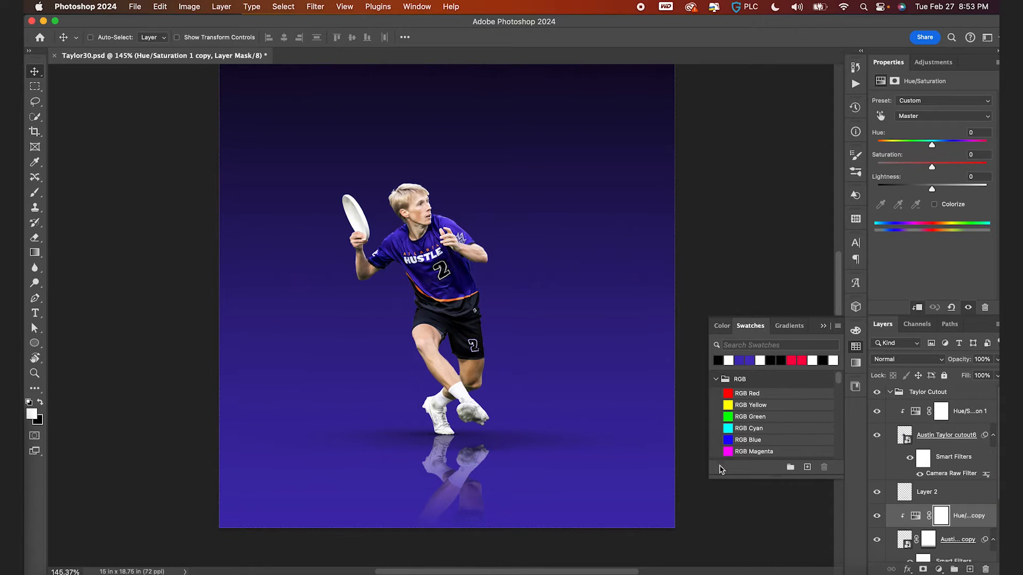
scroll(591, 425, "down", 2)
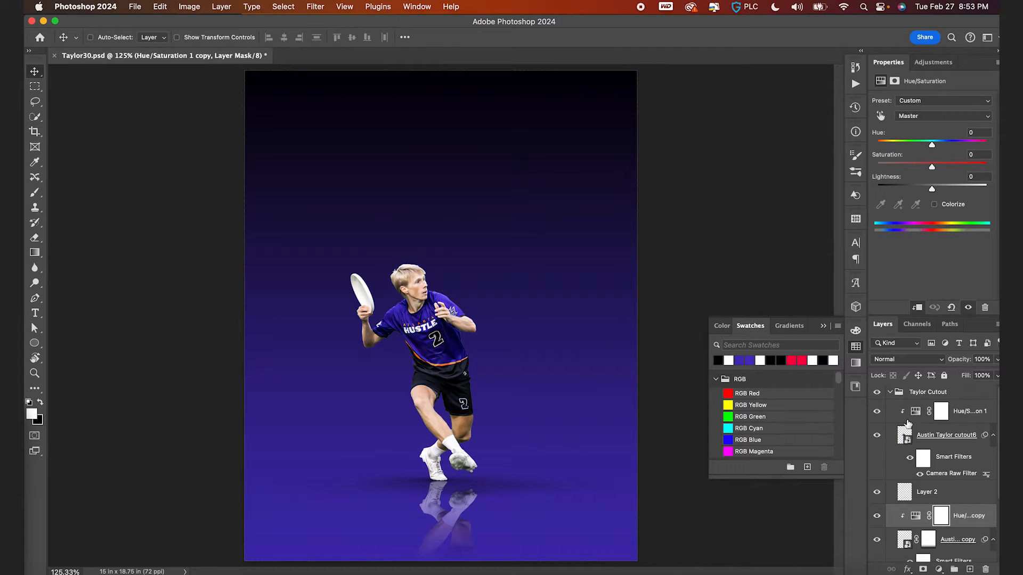
- Add a Curves adjustment clipped to the player, raise a midtone to input 162, output 192, and invert its mask
left_click(906, 437)
left_click(939, 569)
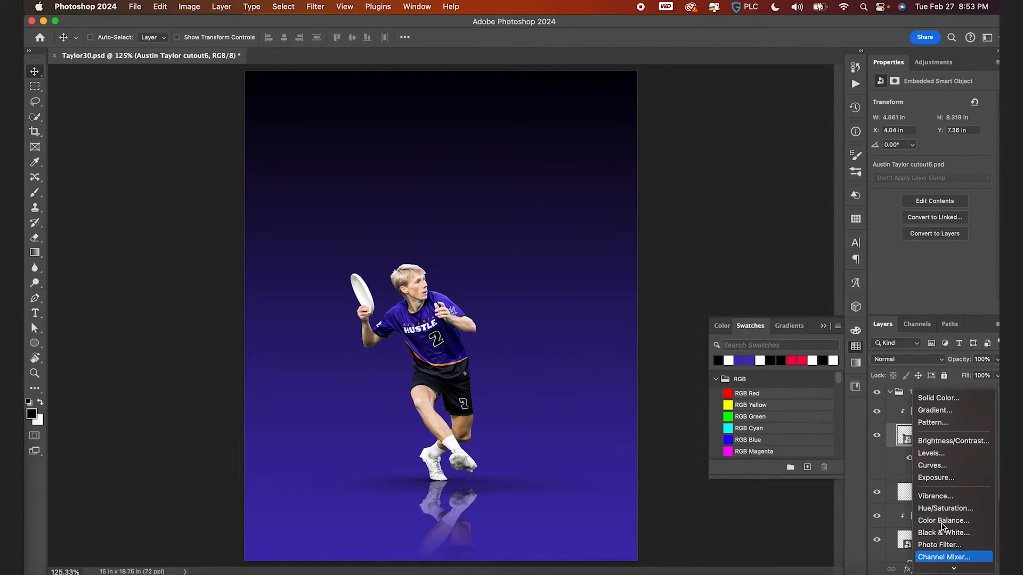
left_click(930, 464)
left_click_drag(955, 159, 955, 149)
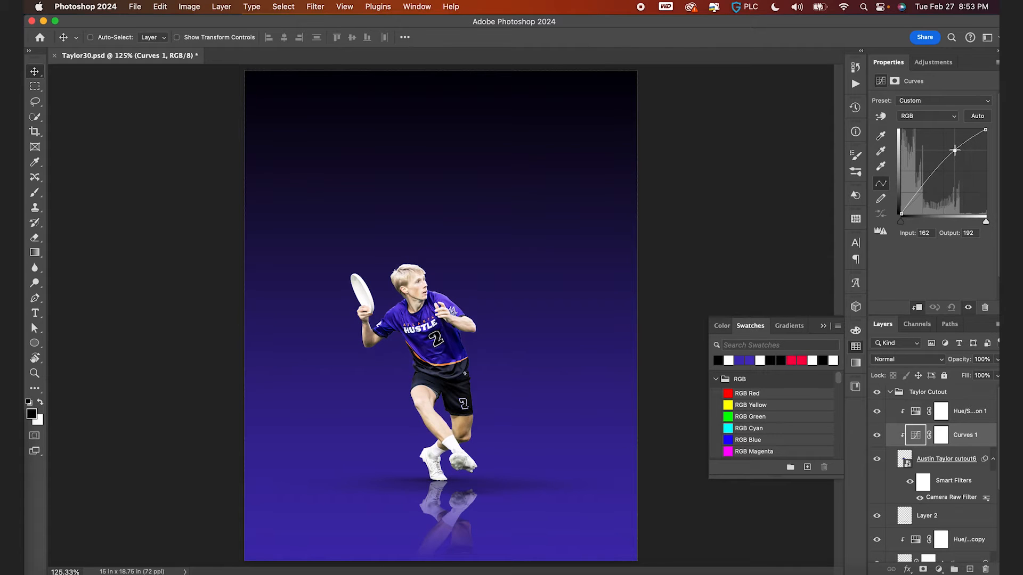
left_click(942, 435)
key("super+i")
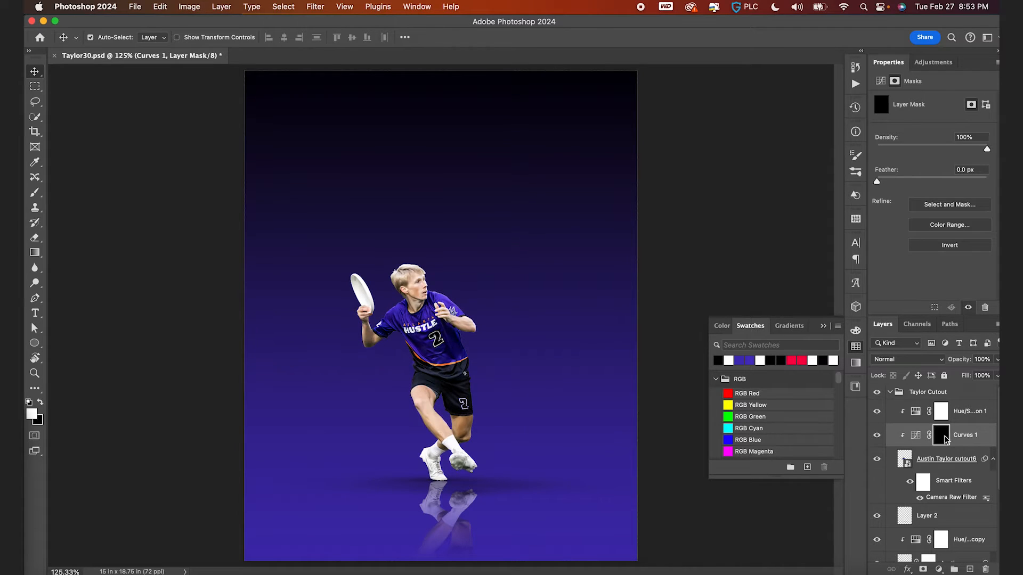
- Paint white with a soft brush at 35% flow on the Curves mask to brighten the player's chest and jersey
scroll(530, 283, "up", 3)
key("b")
key("x")
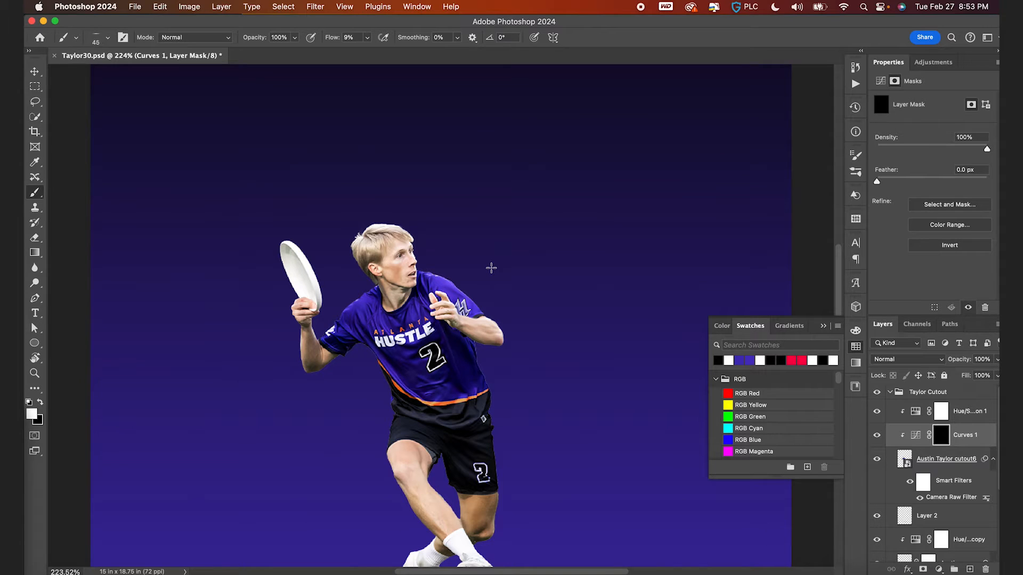
left_click(94, 43)
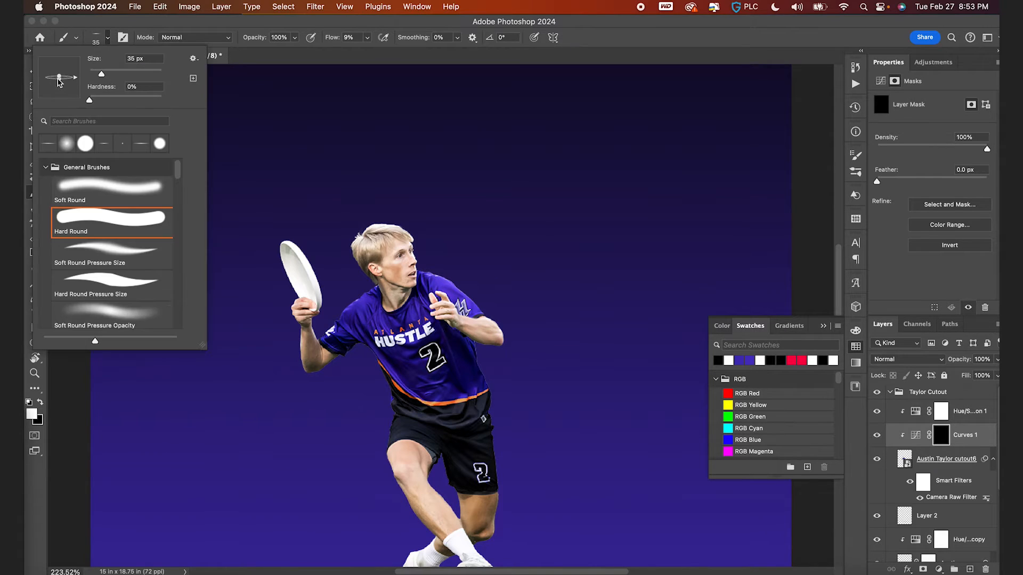
left_click(105, 41)
left_click_drag(331, 38, 348, 42)
key("bracketright")
key("bracketright")
key("bracketright")
key("bracketright")
key("bracketright")
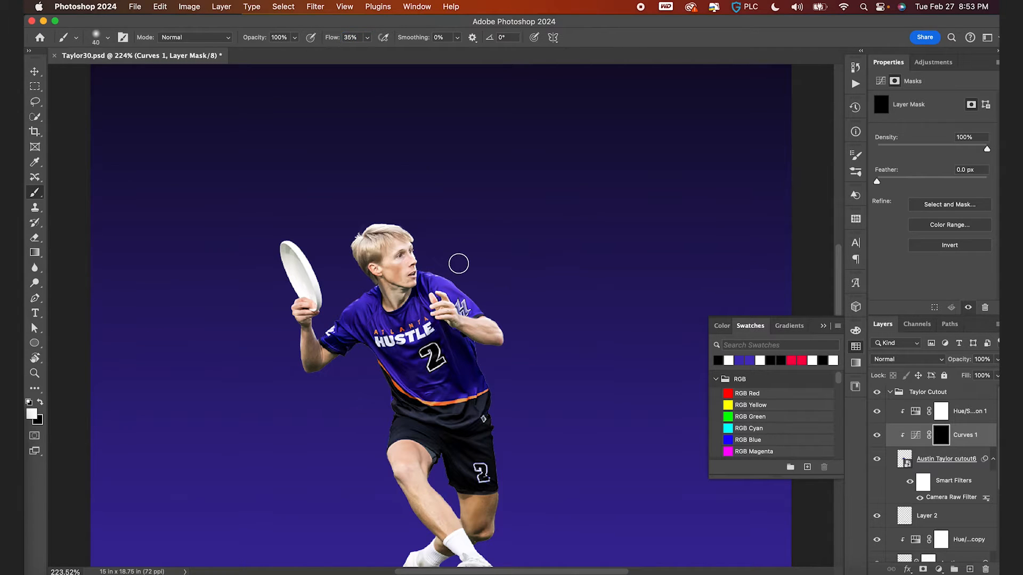
mouse_move(441, 266)
left_mouse_down()
mouse_move(477, 294)
mouse_move(503, 346)
mouse_move(496, 374)
left_mouse_up()
- Continue painting the Curves mask with a smaller brush over the jersey front and the arm holding the disc
key("bracketleft")
key("bracketleft")
key("bracketleft")
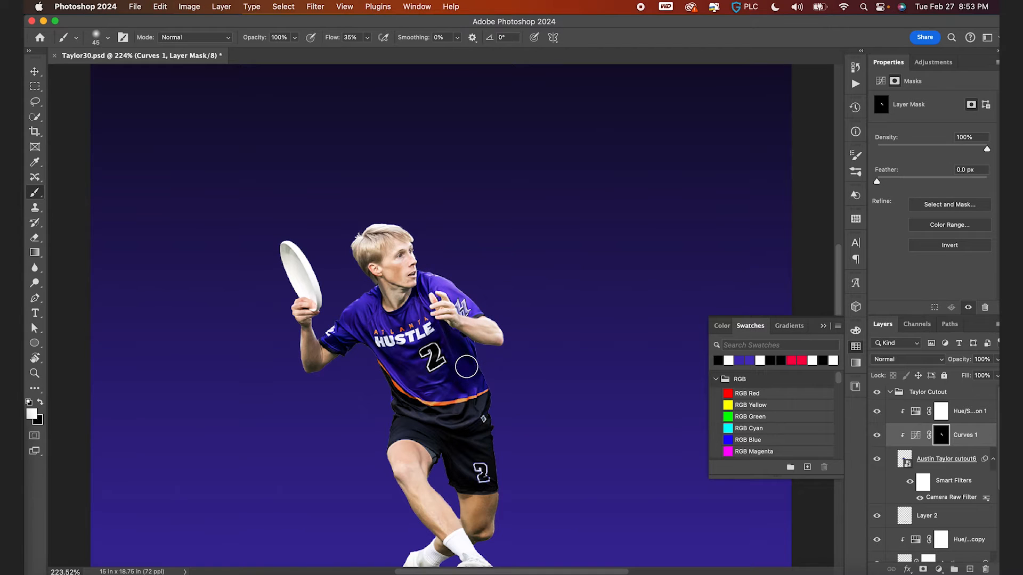
mouse_move(470, 379)
left_mouse_down()
mouse_move(470, 407)
mouse_move(457, 420)
mouse_move(419, 418)
left_mouse_up()
key("bracketleft")
key("bracketleft")
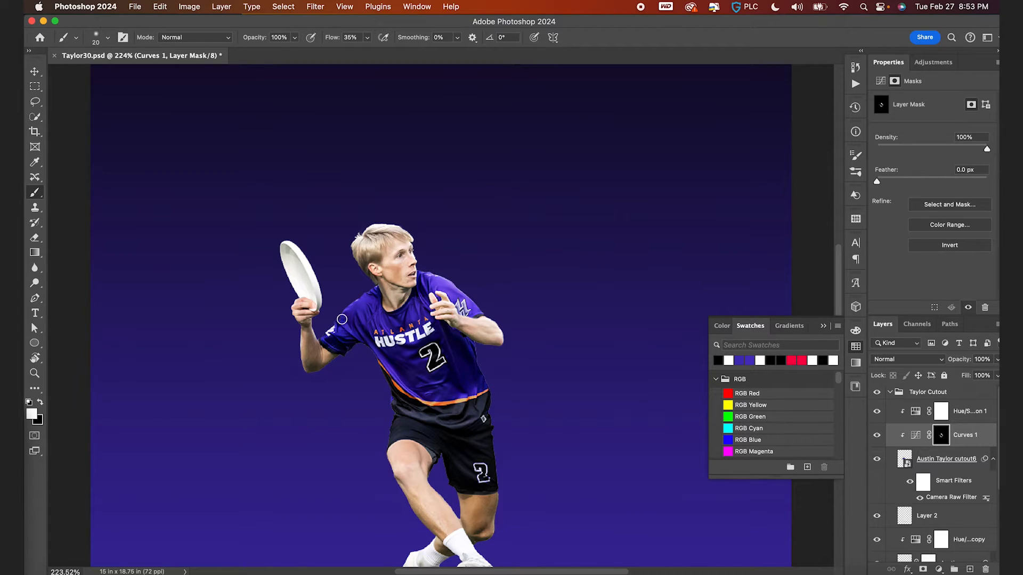
left_click_drag(301, 348, 298, 372)
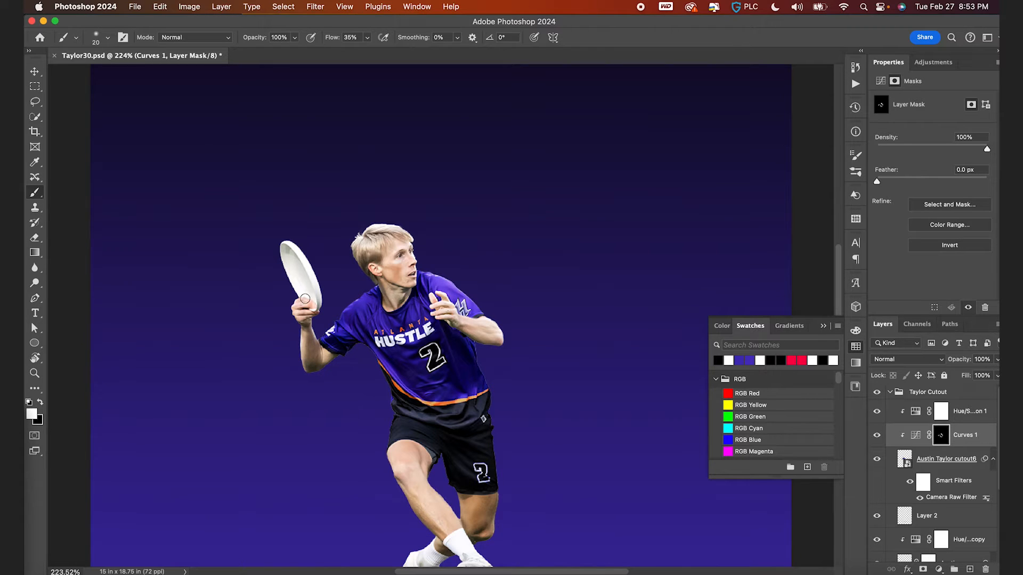
key("bracketright")
key("bracketright")
key("bracketleft")
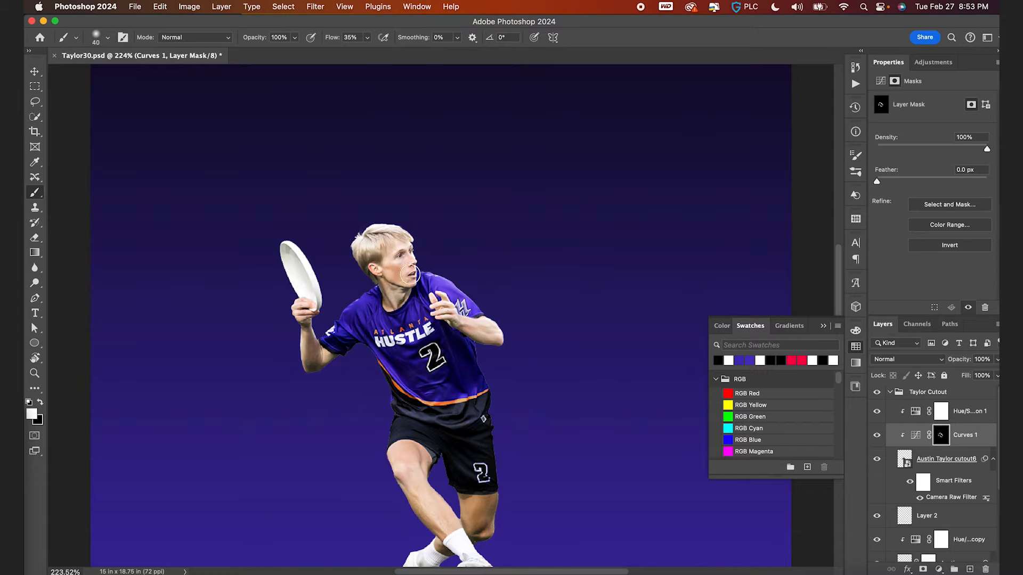
scroll(395, 297, "down", 5)
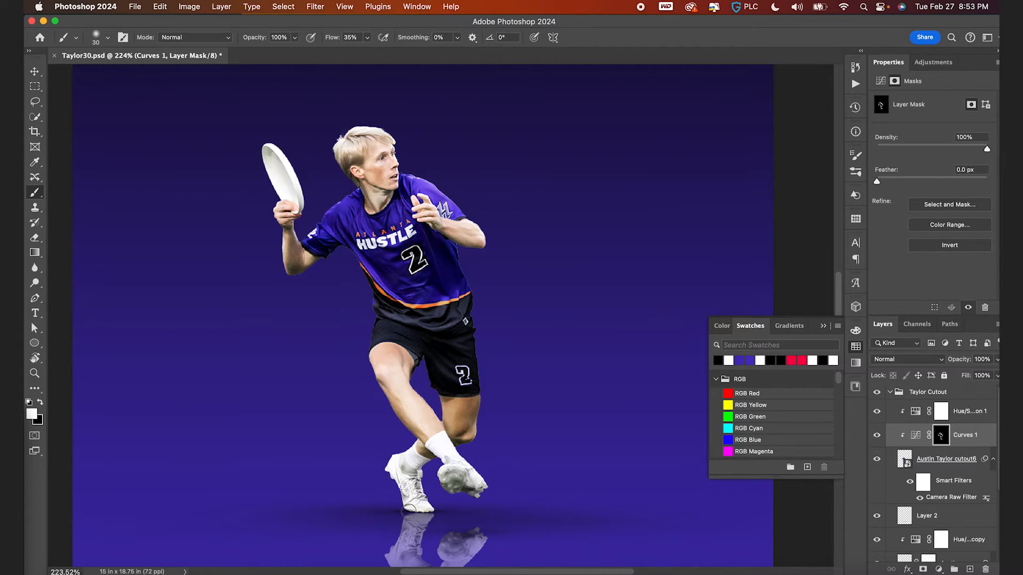
scroll(396, 401, "up", 2)
key("bracketleft")
key("bracketleft")
key("bracketleft")
key("bracketleft")
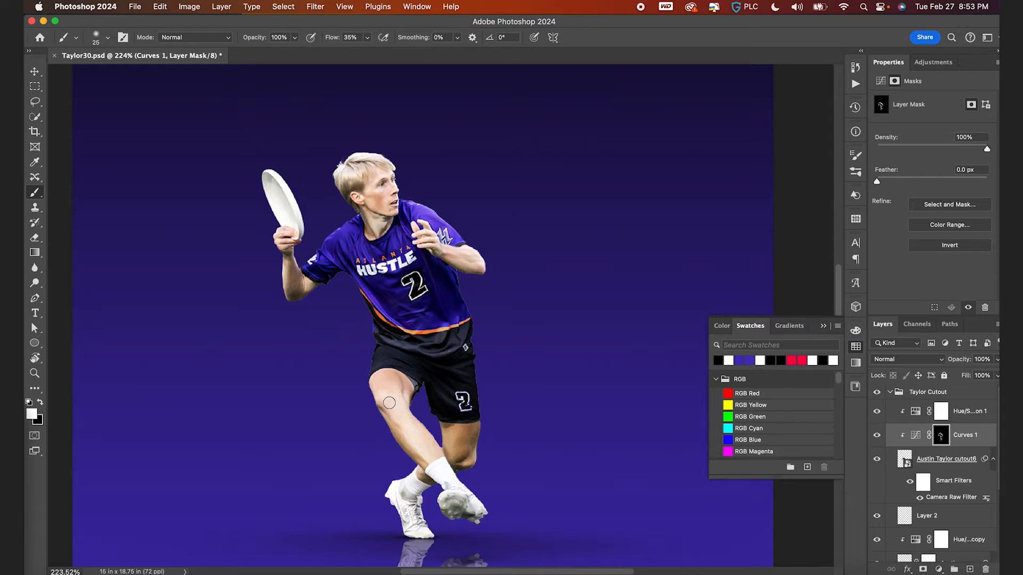
- Duplicate the Curves adjustment, replace the copy's layer mask with a new one and pull its curve point down to darken
left_click(915, 436)
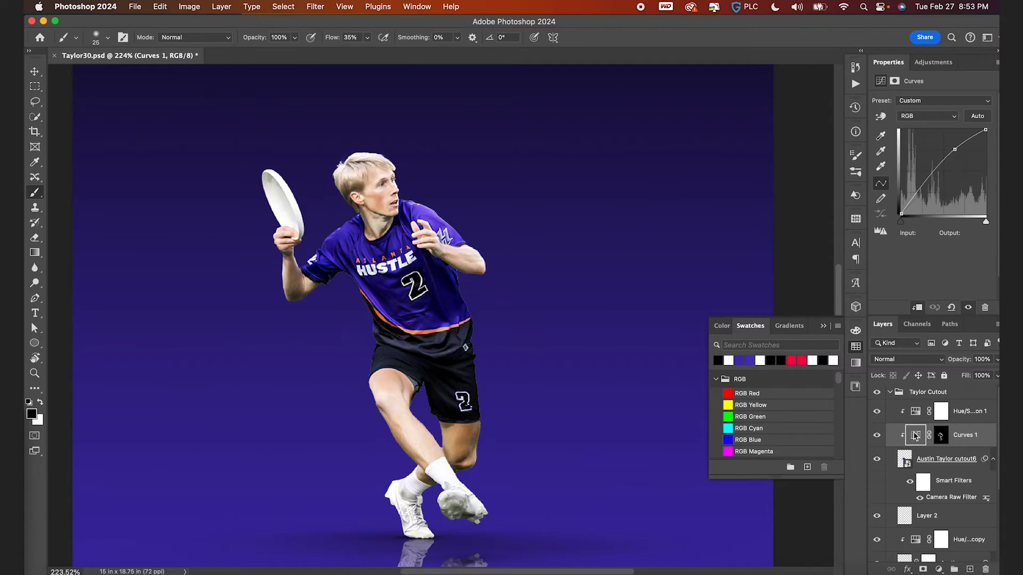
key("super+j")
right_click(940, 436)
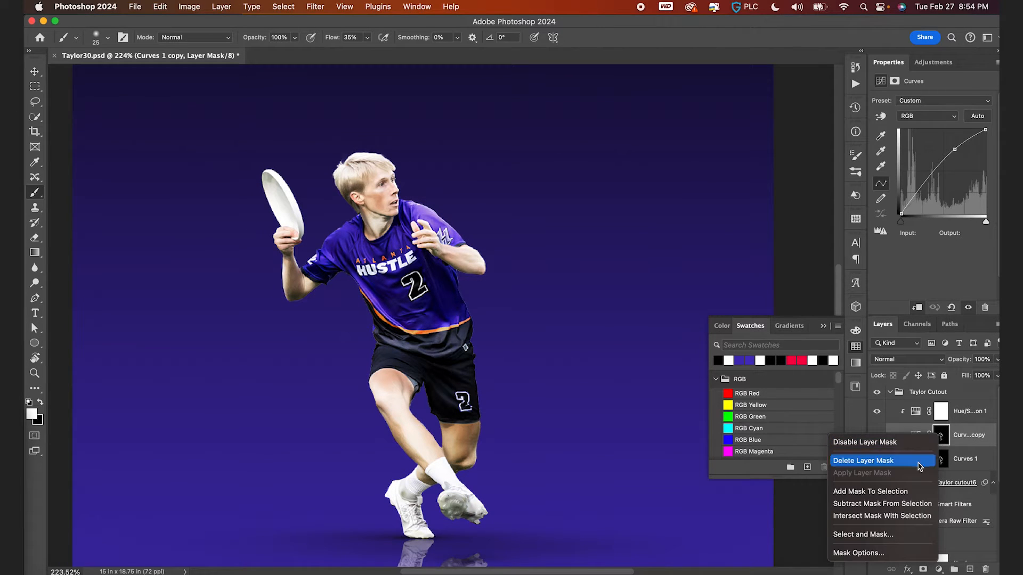
left_click(863, 461)
left_click_drag(954, 149, 955, 176)
left_click(924, 569, "alt")
- Paint white on the Curves copy's mask along the player's neck and both arms to add shading
key("x")
key("bracketright")
key("bracketright")
key("bracketright")
mouse_move(446, 301)
left_mouse_down()
mouse_move(446, 285)
mouse_move(453, 318)
mouse_move(434, 309)
mouse_move(451, 268)
mouse_move(463, 274)
mouse_move(460, 234)
mouse_move(450, 240)
left_mouse_up()
mouse_move(389, 227)
left_mouse_down()
mouse_move(356, 221)
mouse_move(346, 191)
mouse_move(404, 175)
mouse_move(373, 190)
mouse_move(373, 212)
left_mouse_up()
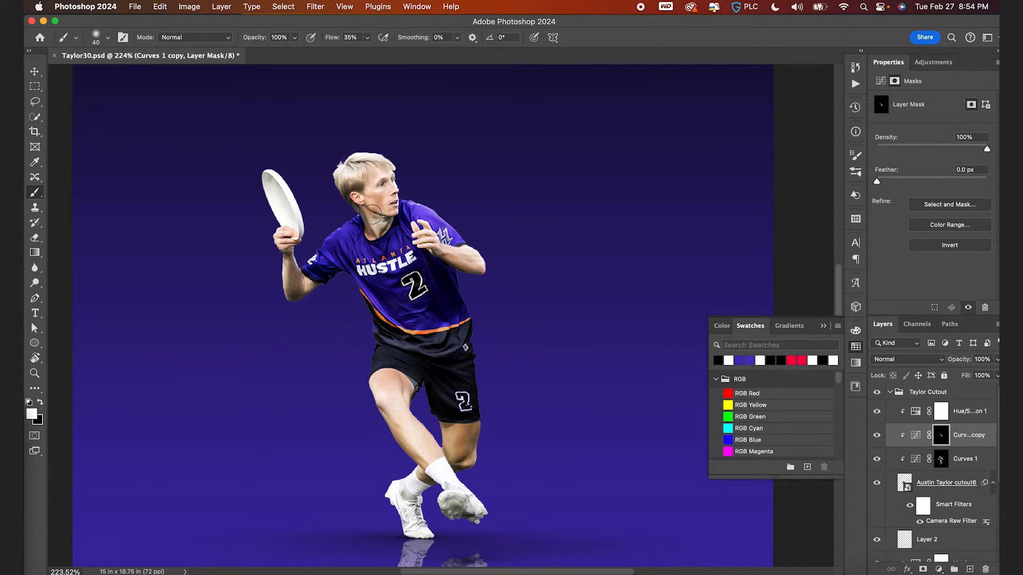
mouse_move(327, 272)
left_mouse_down()
mouse_move(302, 296)
mouse_move(295, 288)
left_mouse_up()
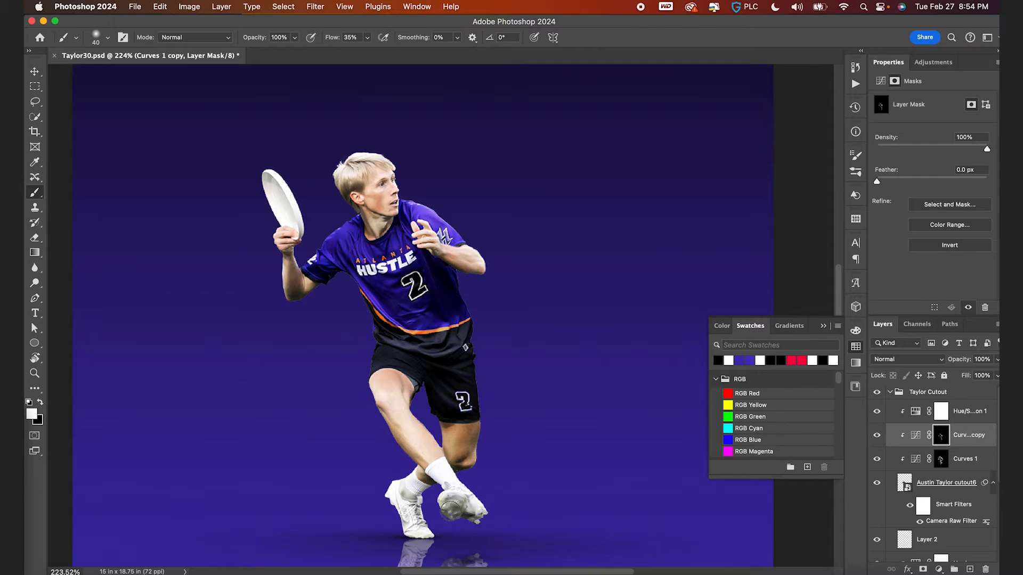
scroll(469, 525, "down", 2)
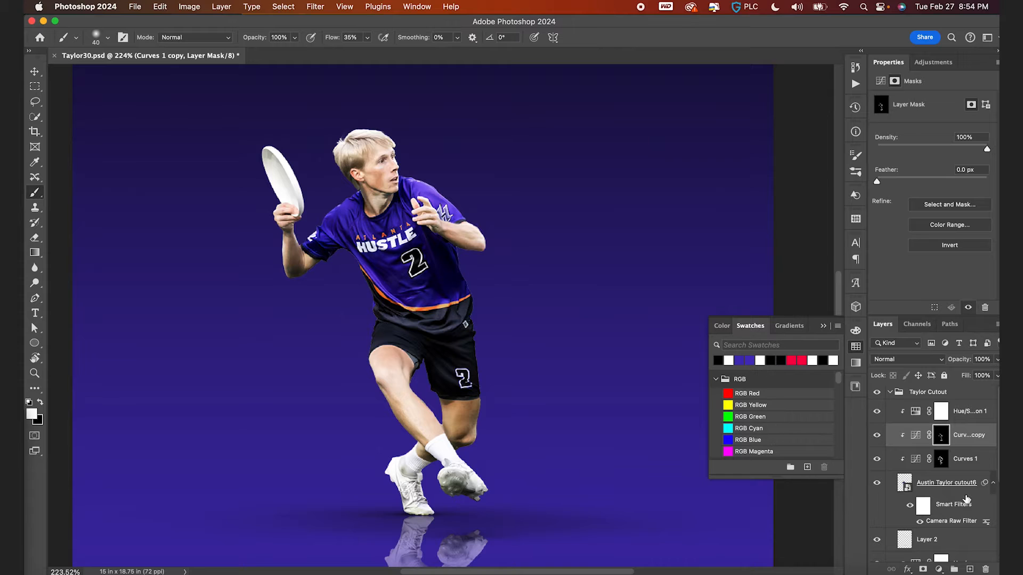
left_click(943, 465)
scroll(493, 210, "up", 3)
key("p")
key("b")
scroll(495, 216, "up", 10)
scroll(494, 215, "left", 8)
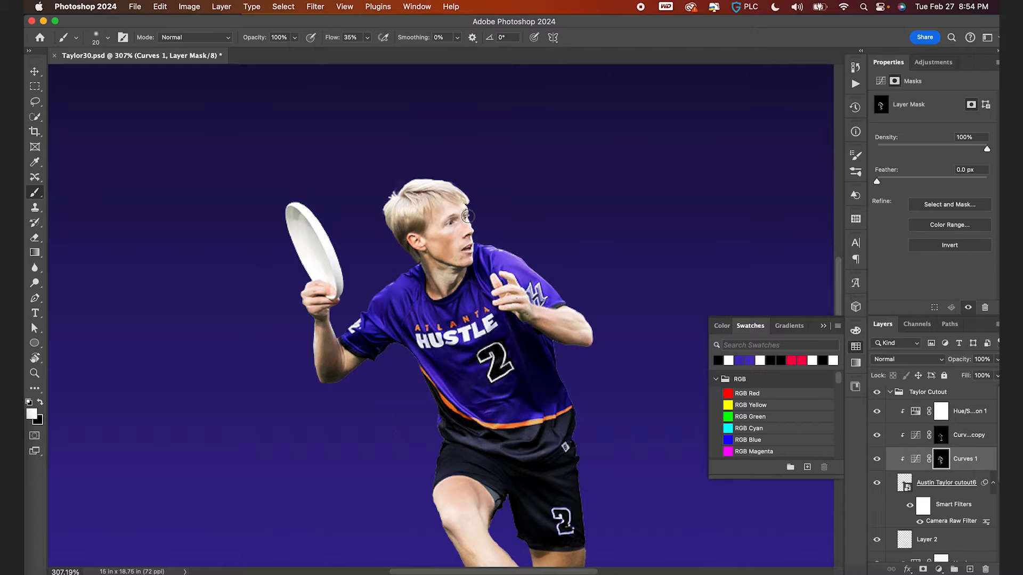
left_click(954, 440)
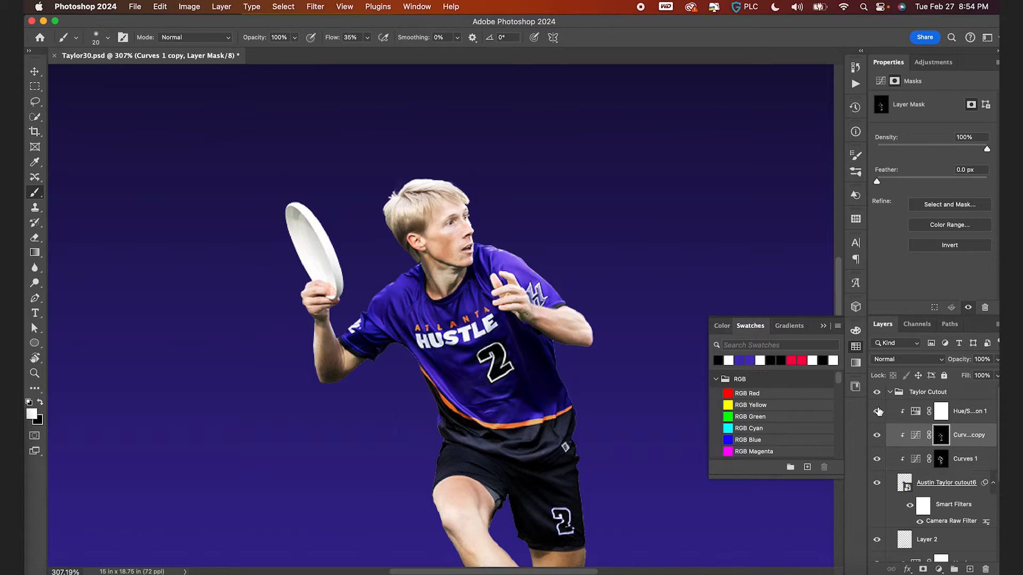
key("x")
key("x")
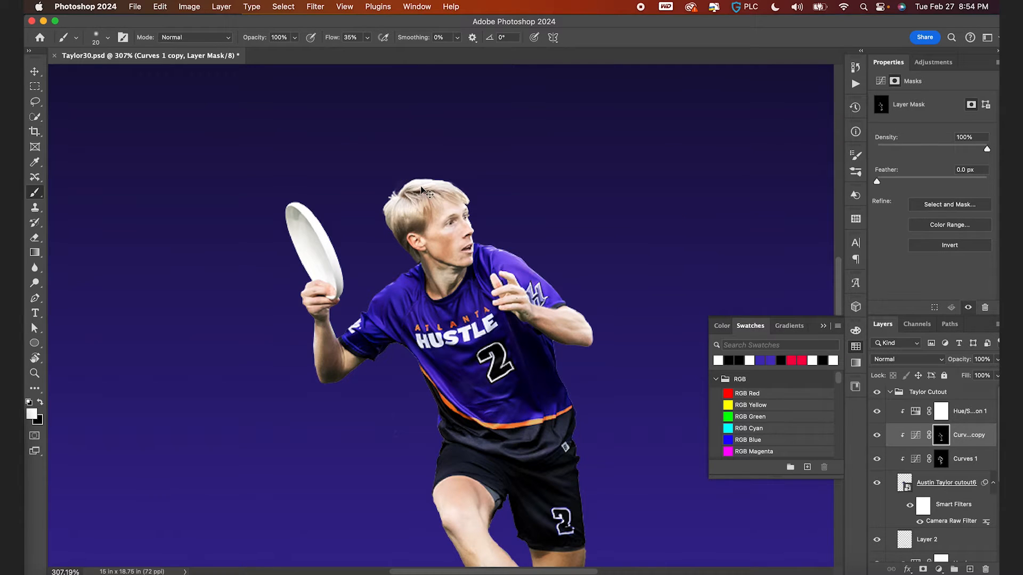
- Fit the canvas on screen and save the document
key("v")
key("super+0")
key("super+s")
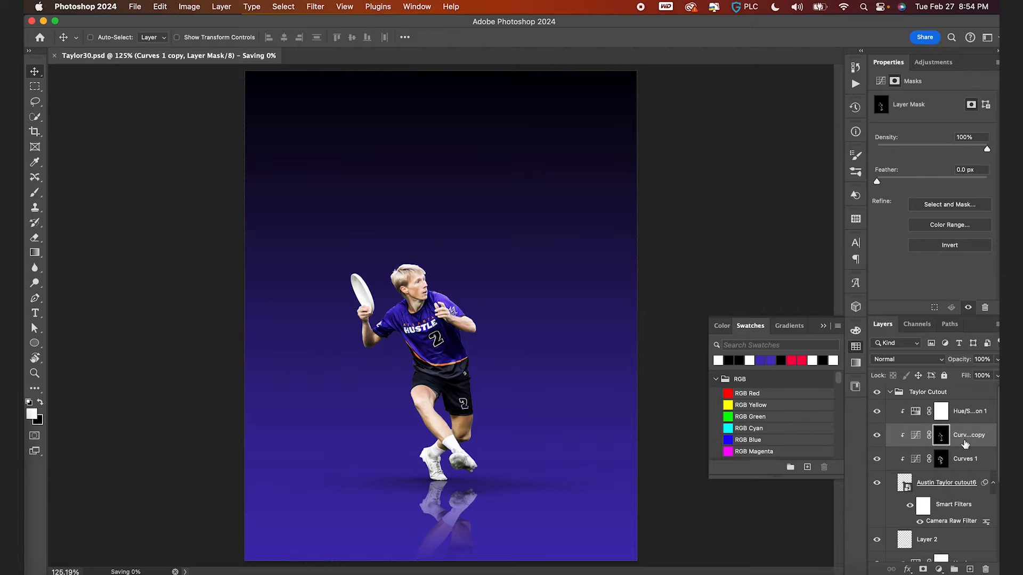
- Toggle the adjustment layers' visibility and zoom in to compare the player before and after
left_click(877, 411)
left_click(877, 436)
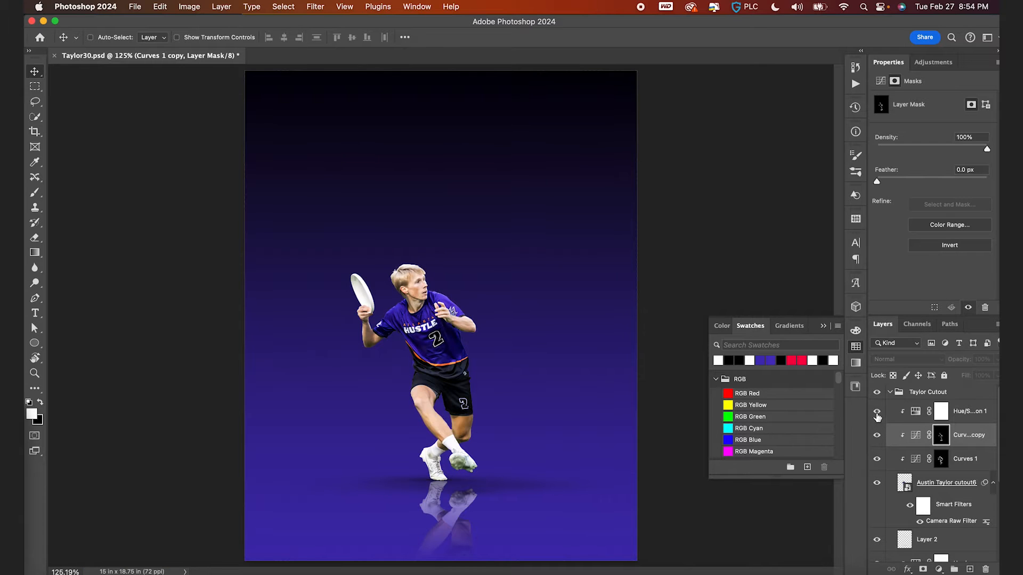
key("super+plus")
key("super+plus")
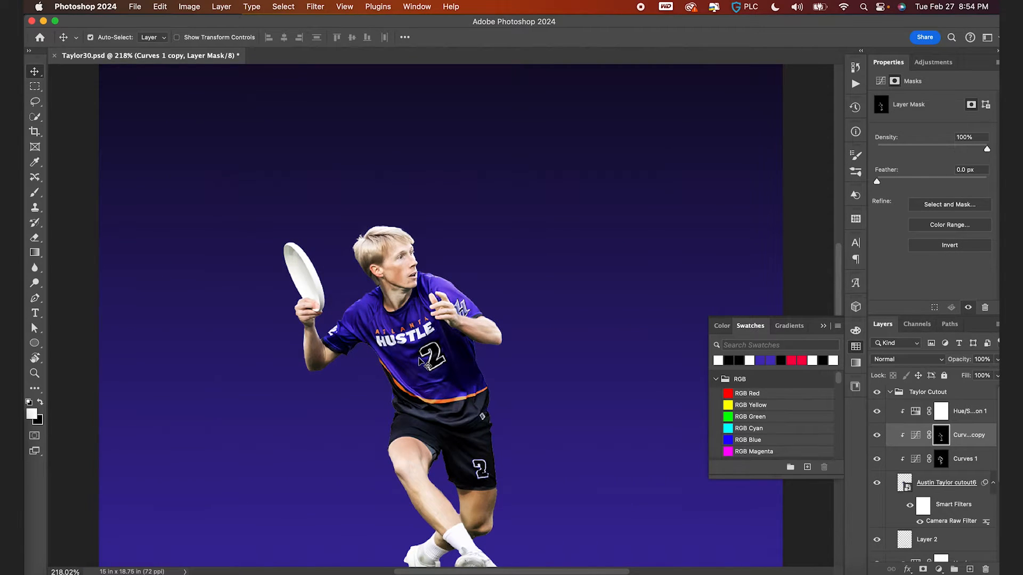
key("super+0")
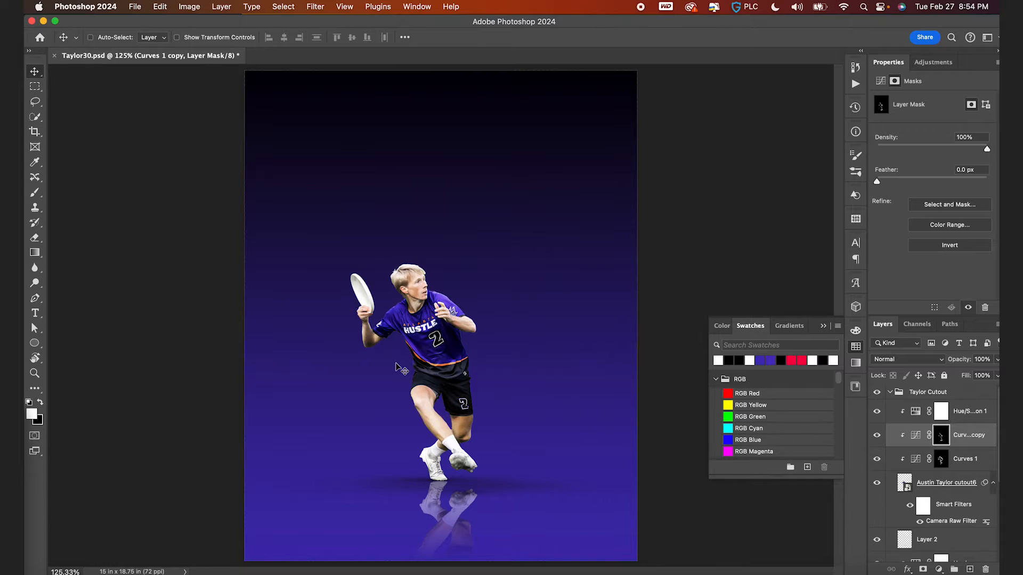
- Collapse the Taylor Cutout group and select Layer 1
left_click(890, 393)
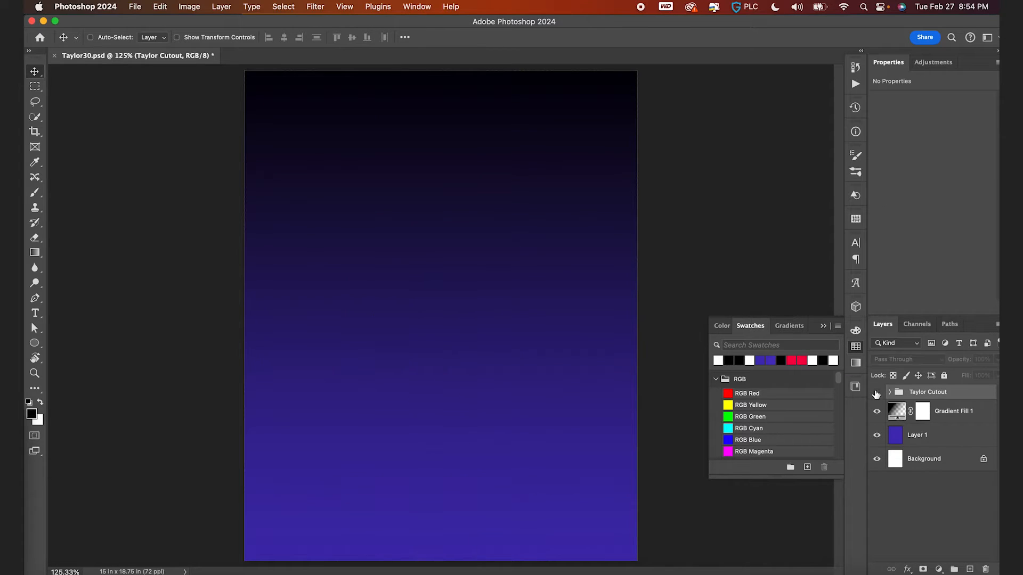
left_click(899, 436)
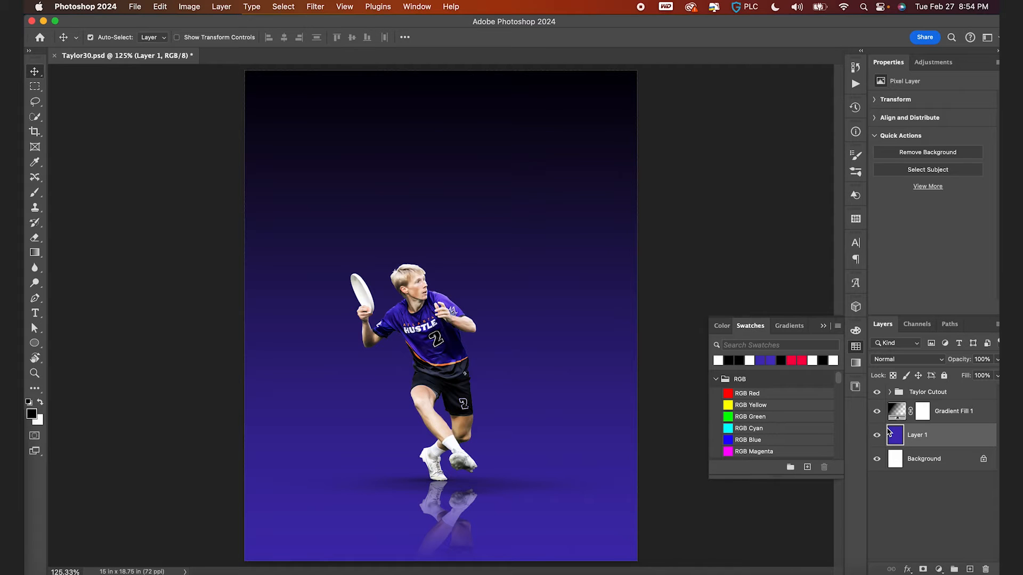
left_click(56, 573)
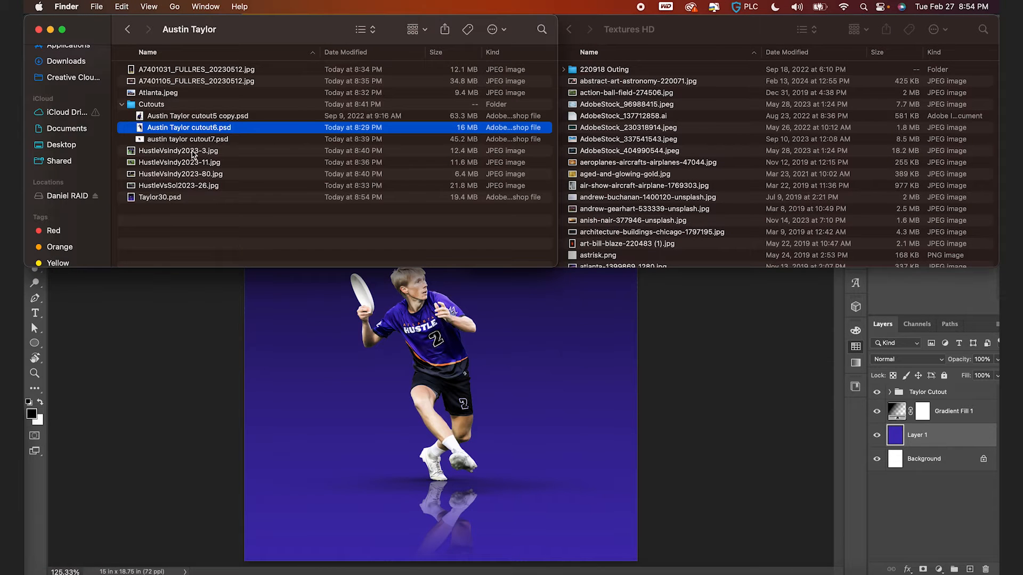
left_click(198, 151)
key("space")
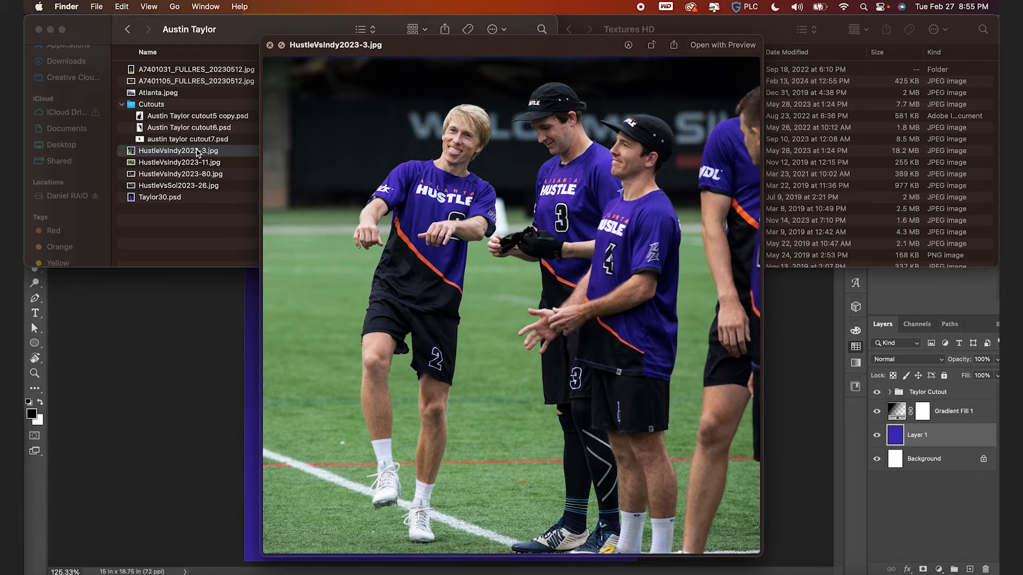
key("Down")
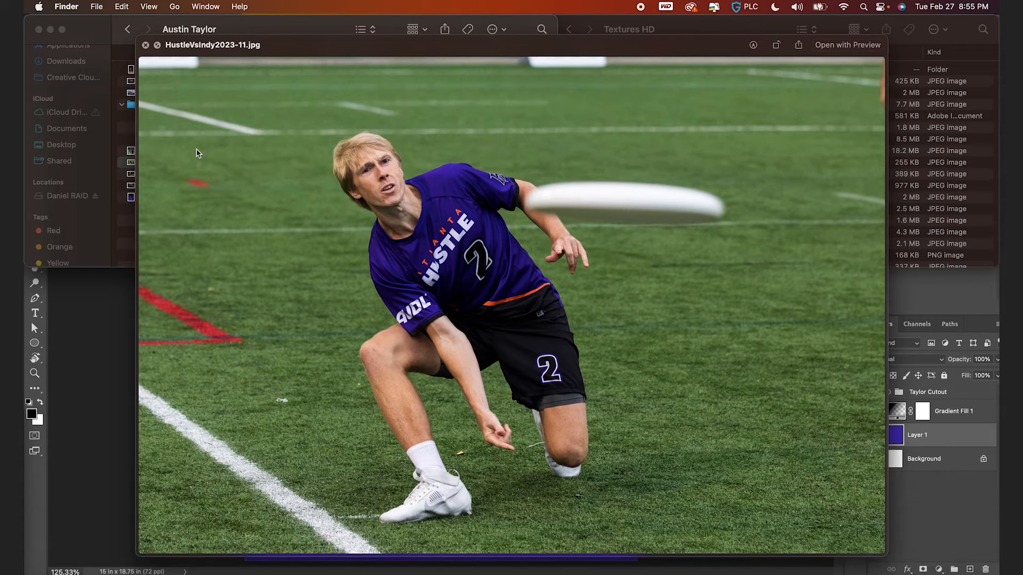
key("Down")
key("Down")
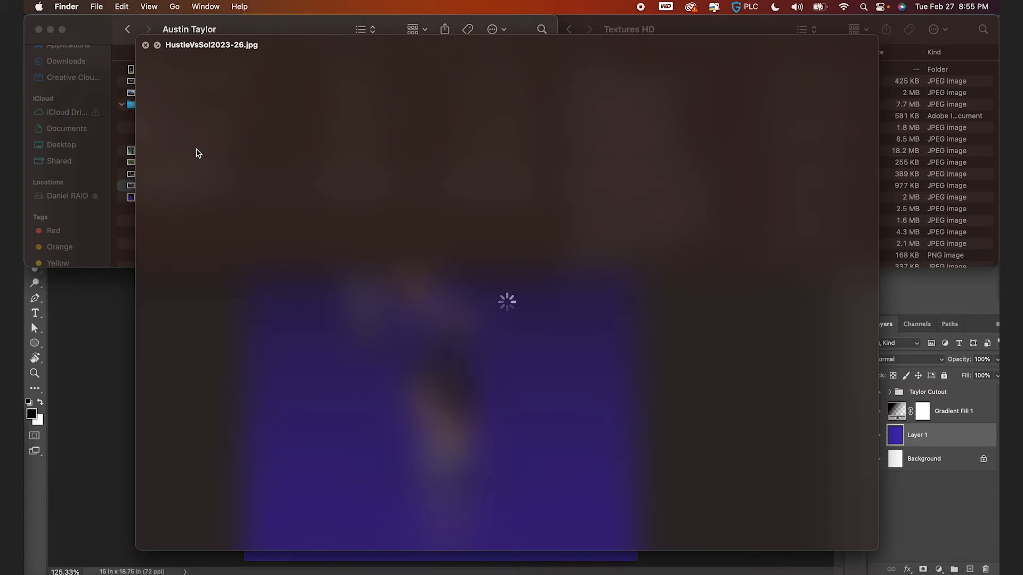
key("Down")
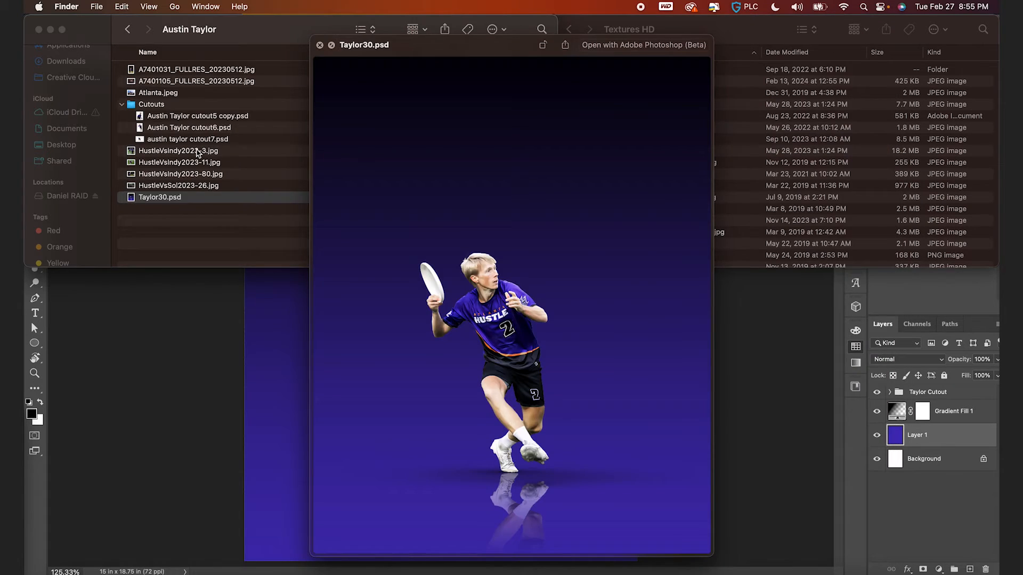
key("Up")
key("Up")
key("Up")
key("space")
key("Up")
left_click(184, 95)
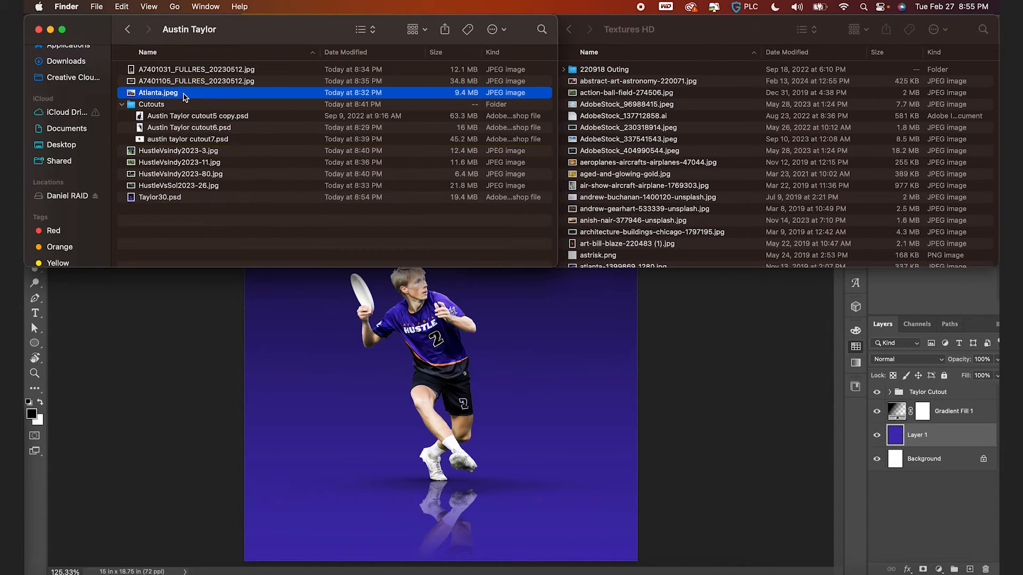
key("space")
key("Up")
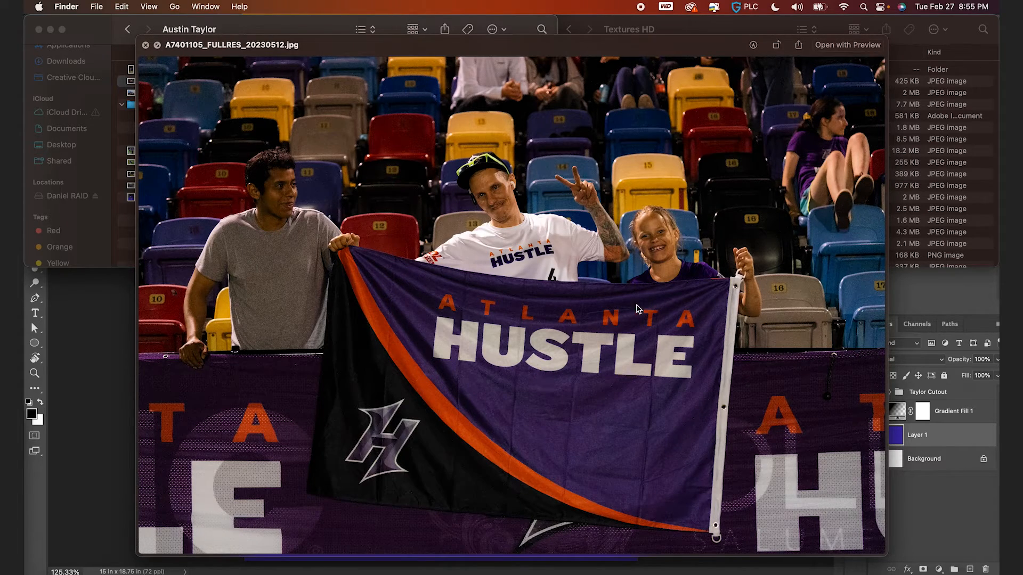
- Return to Photoshop, move Layer 1 across the canvas, and undo the move
left_click(896, 478)
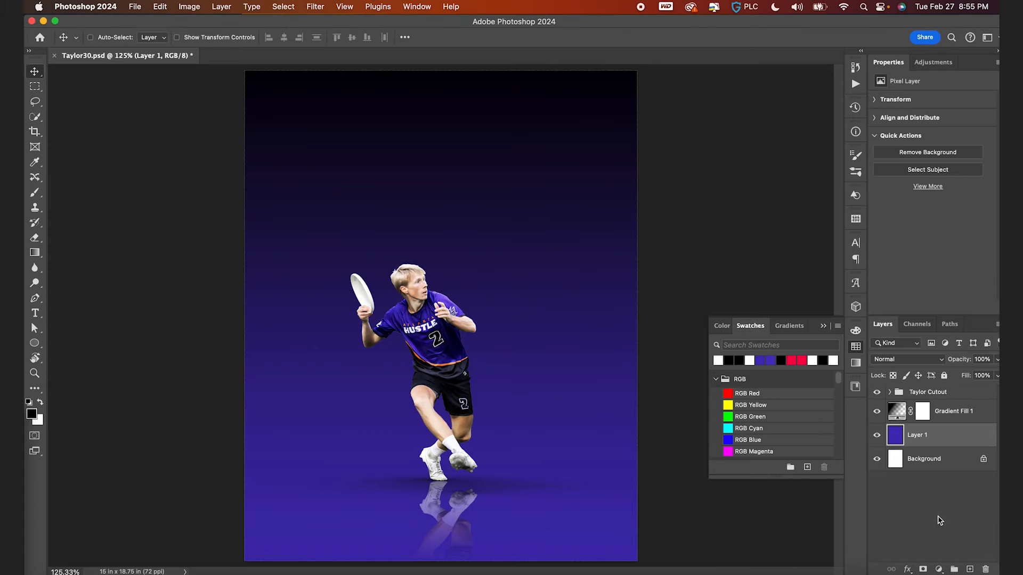
left_click_drag(403, 350, 366, 272)
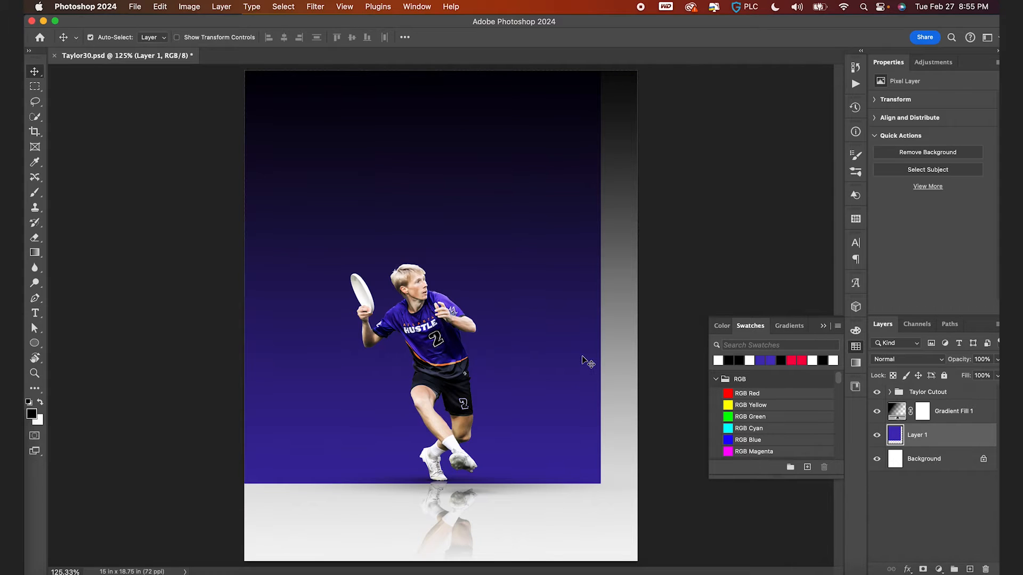
key("super+z")
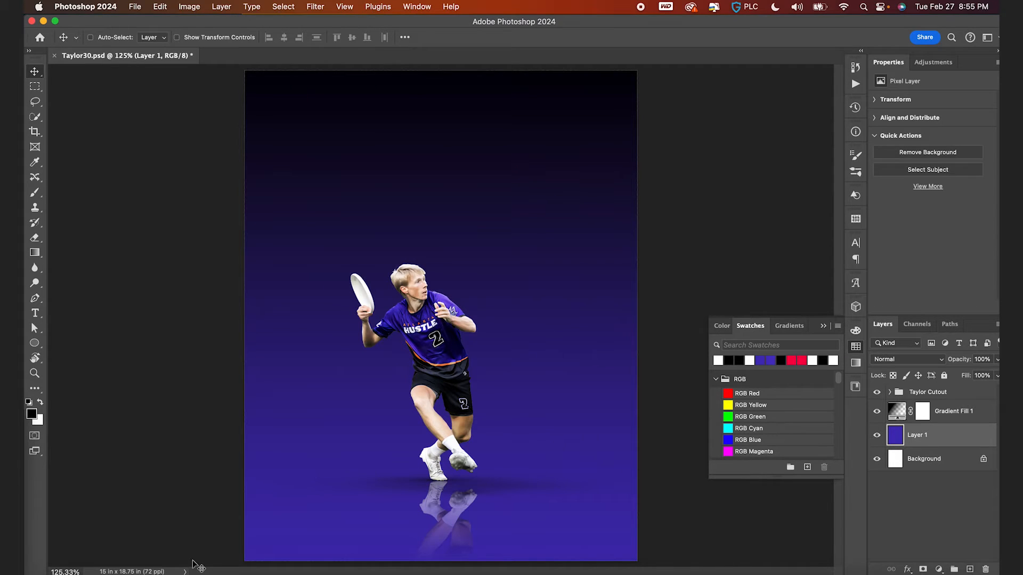
- Place the Austin Taylor cutout5 copy.psd file from Finder into the poster and commit it
left_click(52, 571)
left_click(198, 117)
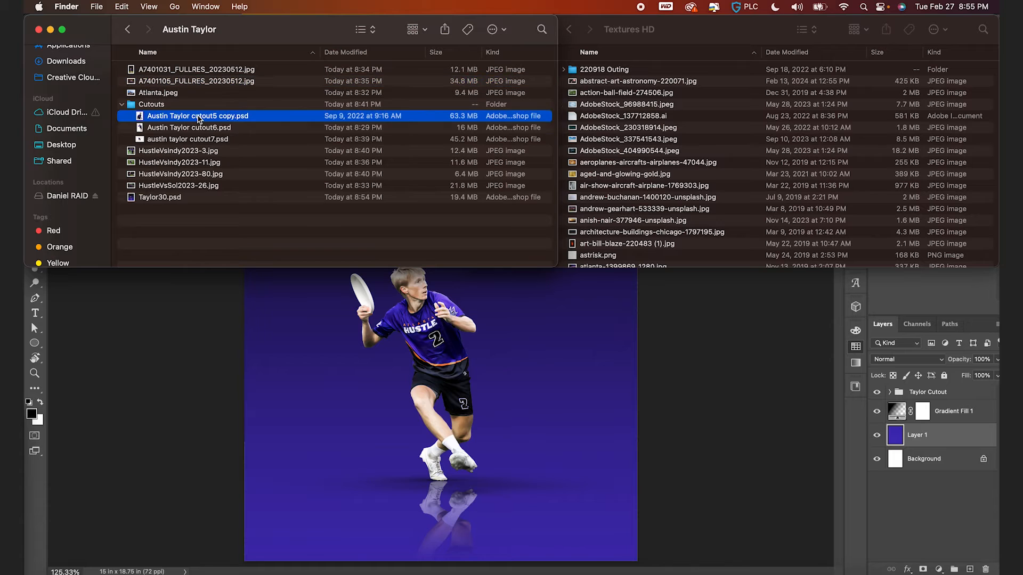
key("space")
key("space")
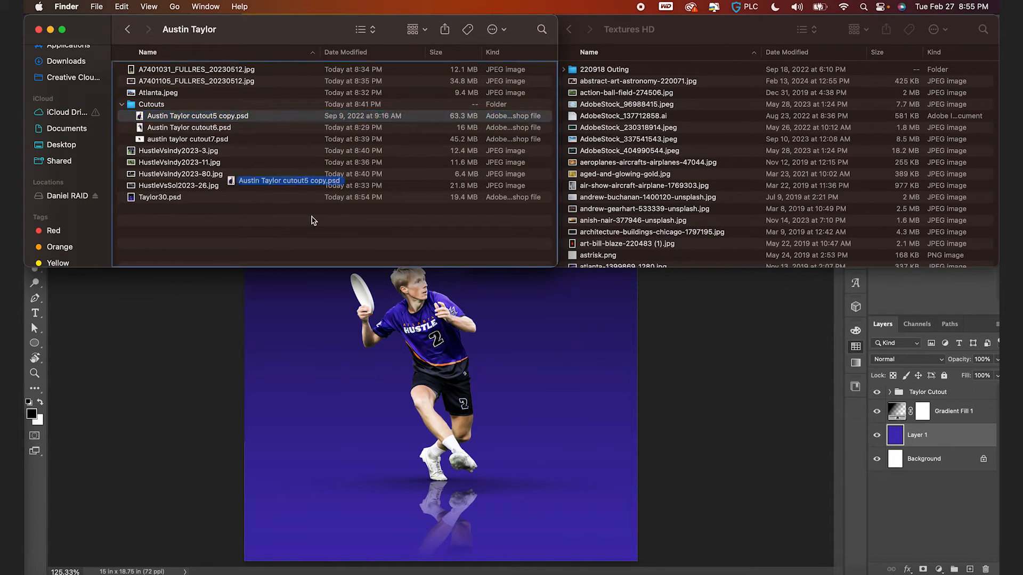
left_click(361, 450)
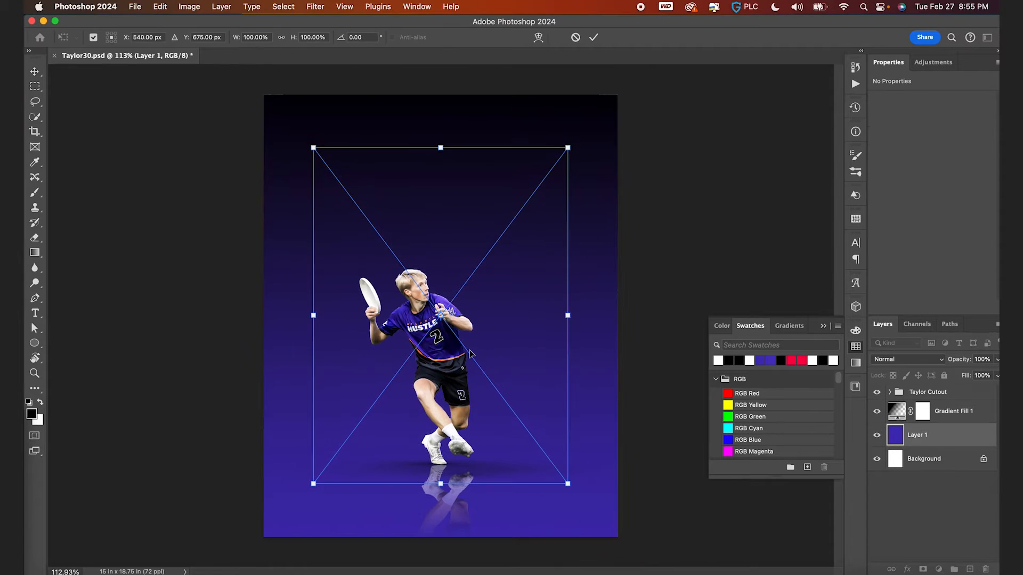
key("Return")
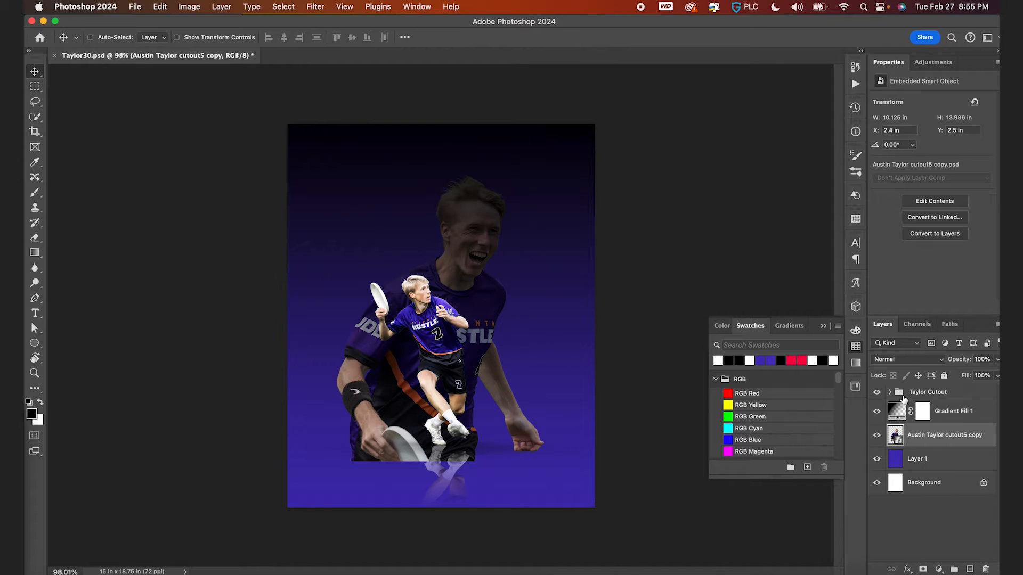
- Move the placed cutout layer above the gradient fill layer and shift it upward on the canvas
left_click_drag(895, 437, 898, 413)
left_click_drag(540, 347, 537, 312)
key("super+plus")
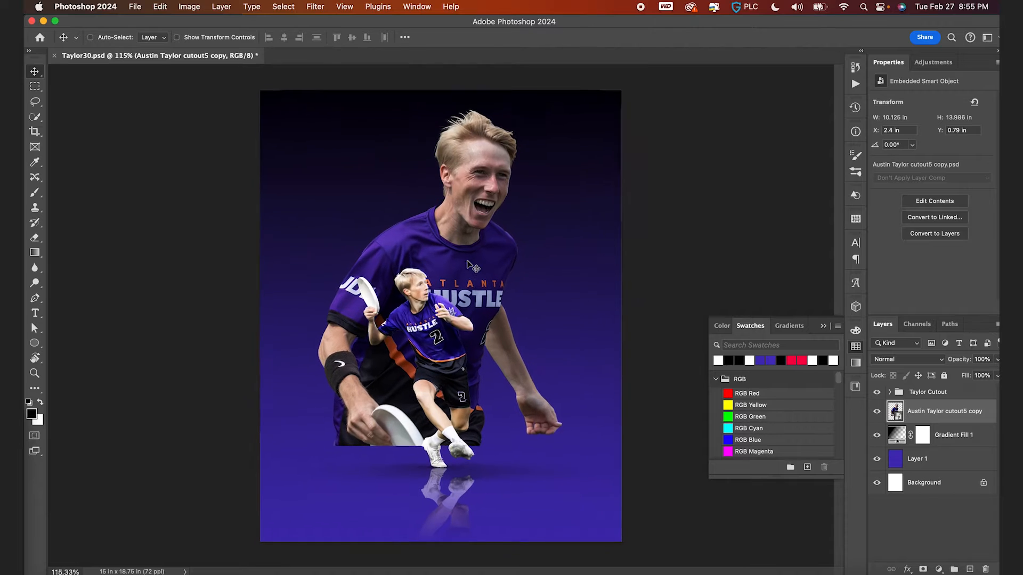
- Scale the large cutout down to about 35% with Free Transform and move it behind the player
key("super+t")
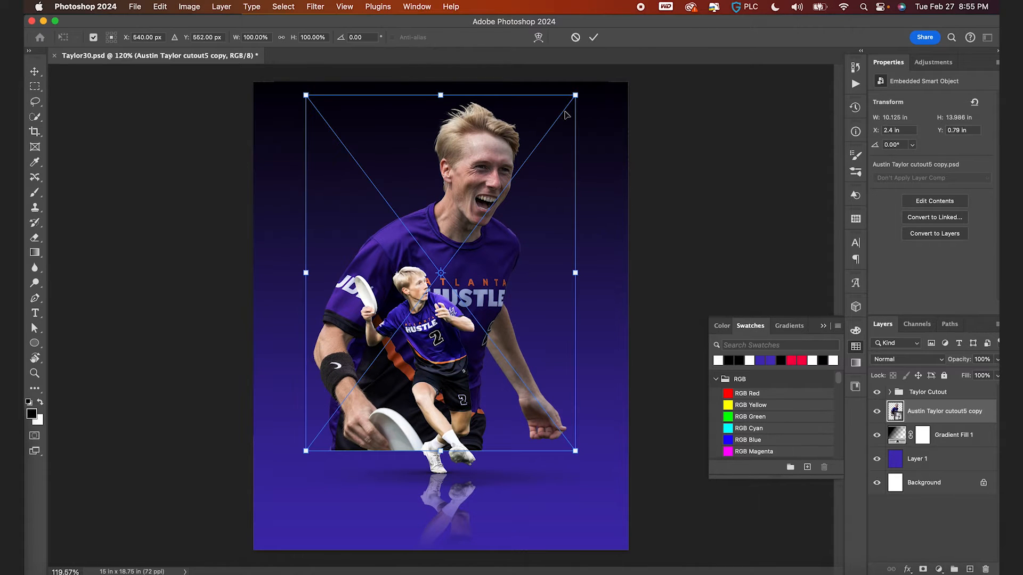
left_click_drag(570, 93, 411, 320)
left_click_drag(396, 354, 487, 282)
key("Return")
- Enlarge the large cutout with Free Transform until it is about 9 in wide
key("super+t")
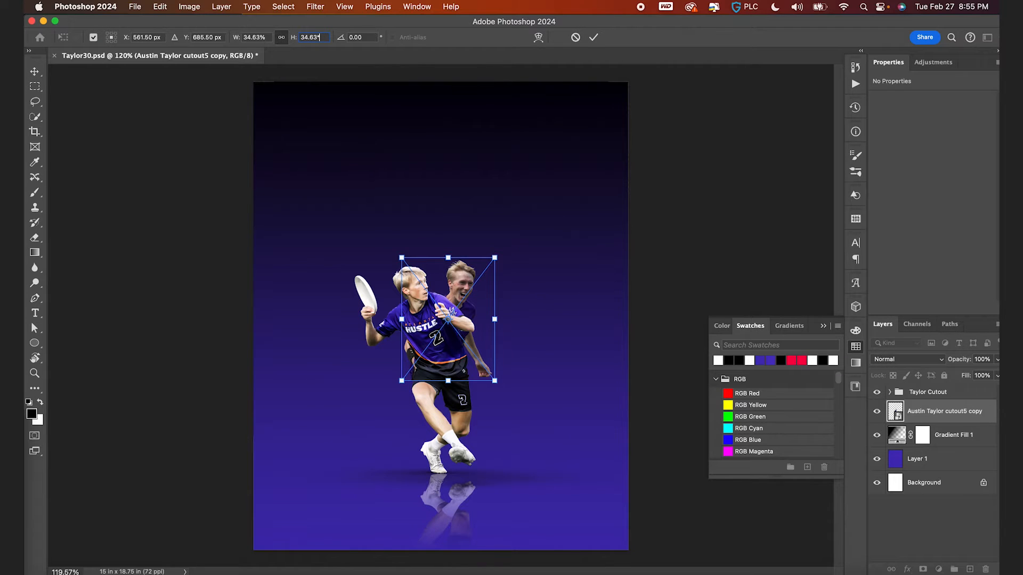
type(".6")
key("Return")
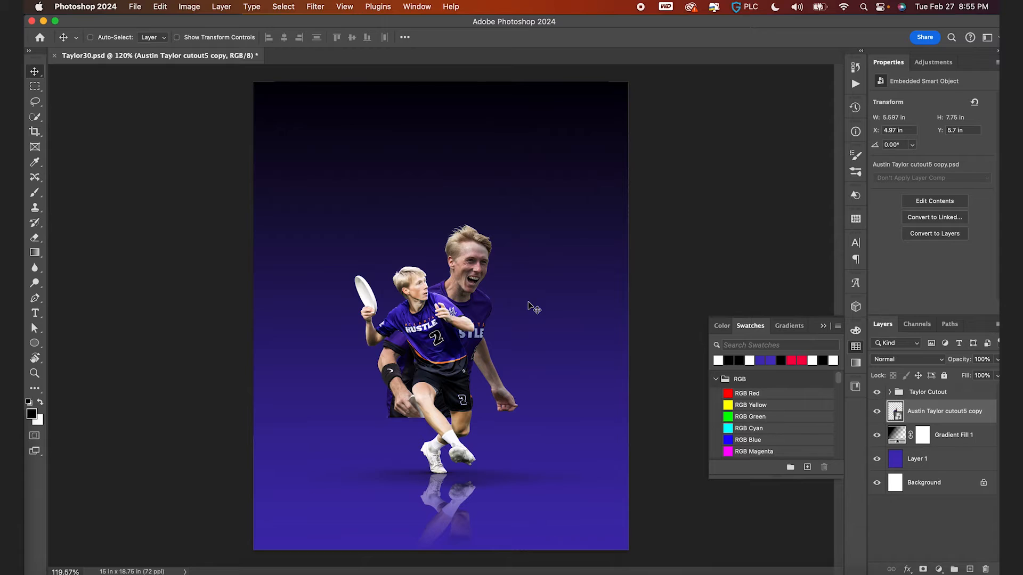
key("super+t")
left_click(282, 37)
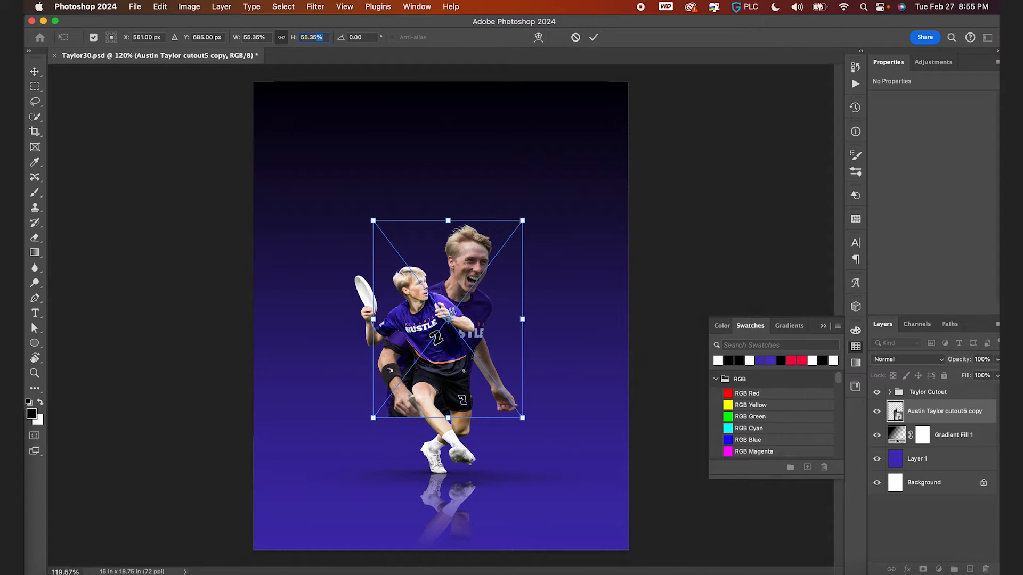
type("1.6")
key("Return")
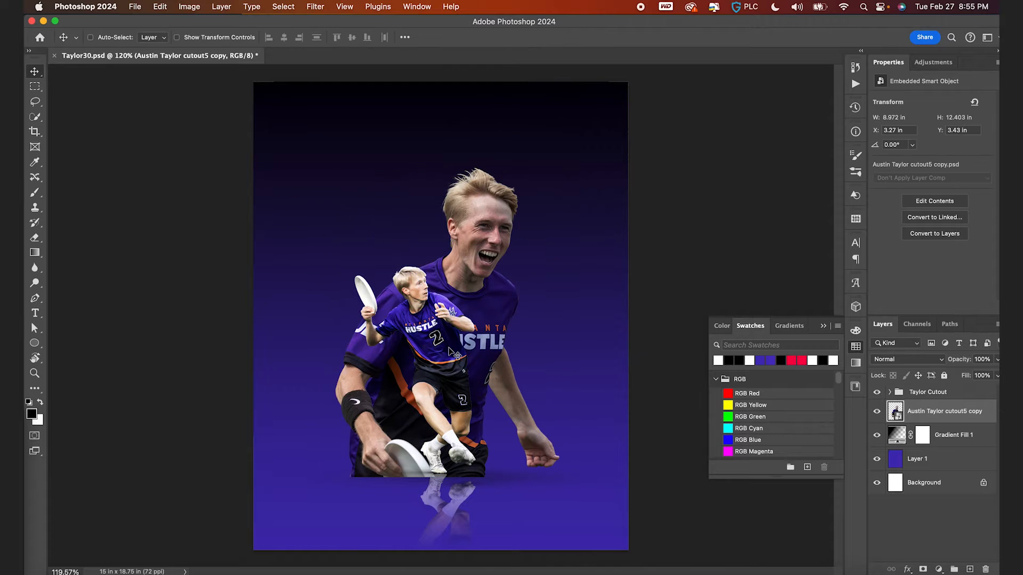
- Nudge the cutout upward, add a layer mask, and fade its lower part with a vertical black-to-white gradient
left_click_drag(541, 348, 531, 313)
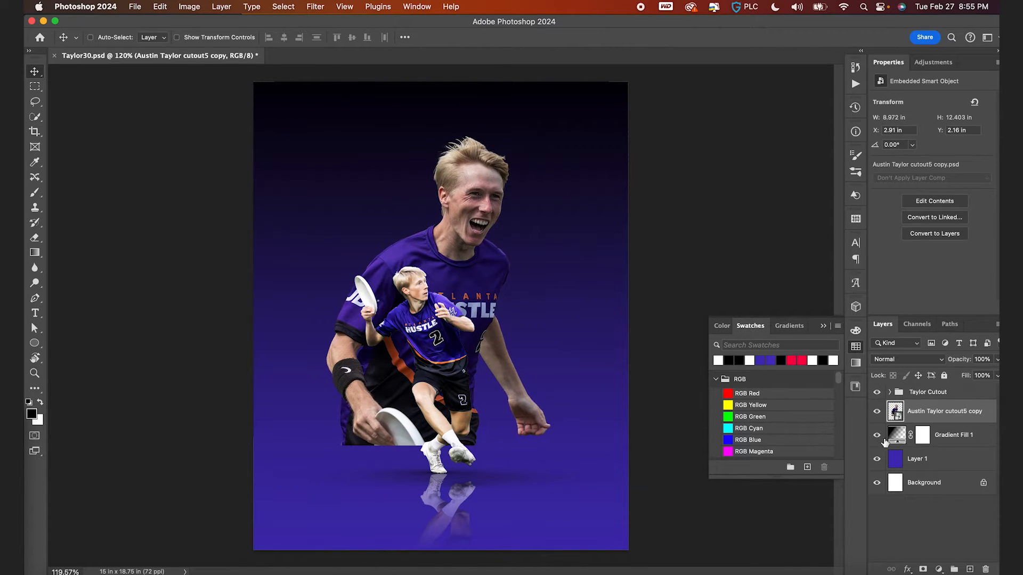
left_click(924, 570)
key("g")
key("shift+g")
key("shift+g")
key("x")
left_click_drag(417, 445, 417, 265)
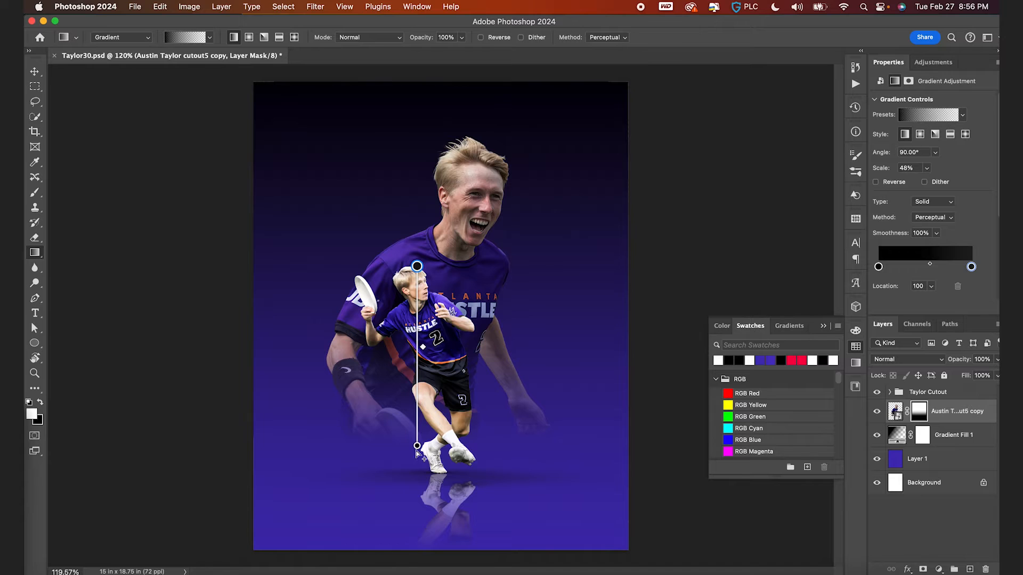
left_click_drag(417, 445, 417, 440)
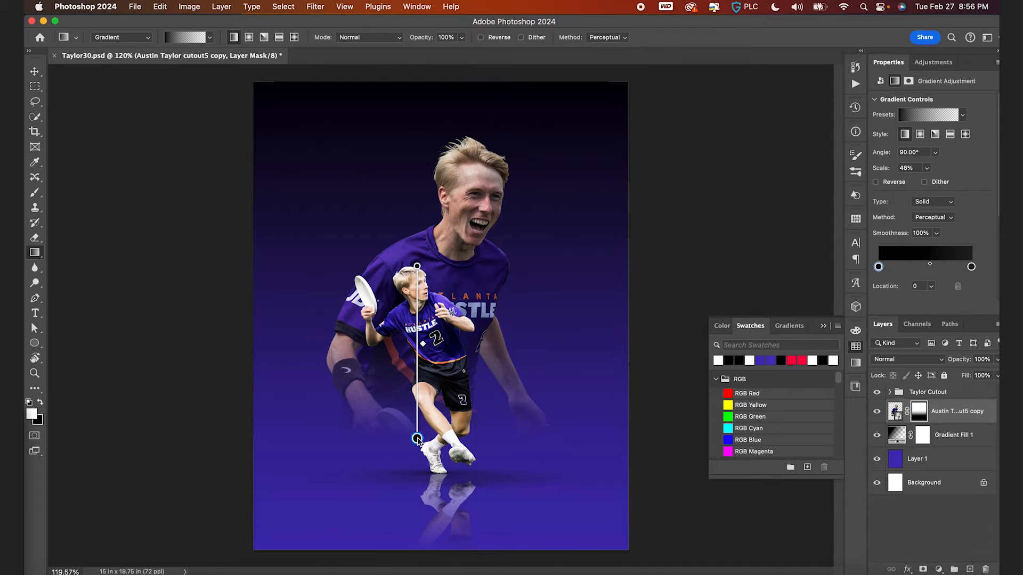
- Add a Gradient Map adjustment layer clipped to the large cutout
key("v")
left_click(898, 412)
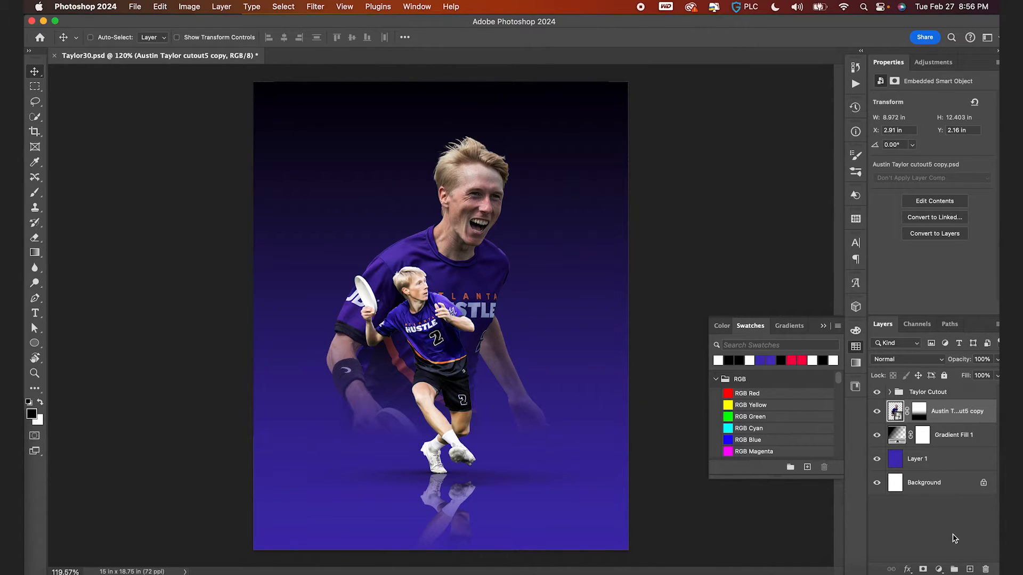
left_click(938, 569)
left_click(943, 552)
left_click(898, 422, "alt")
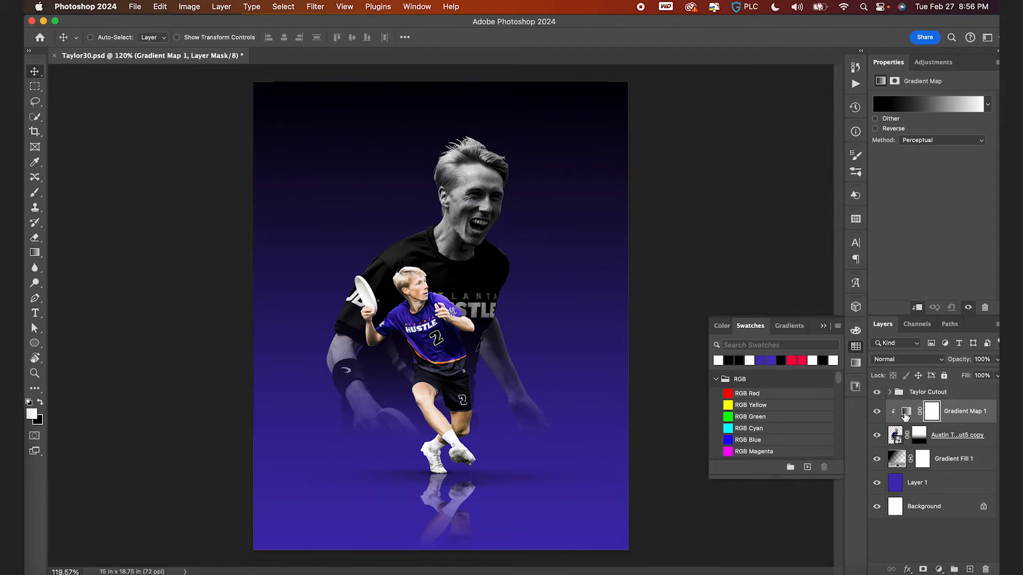
left_click(905, 413)
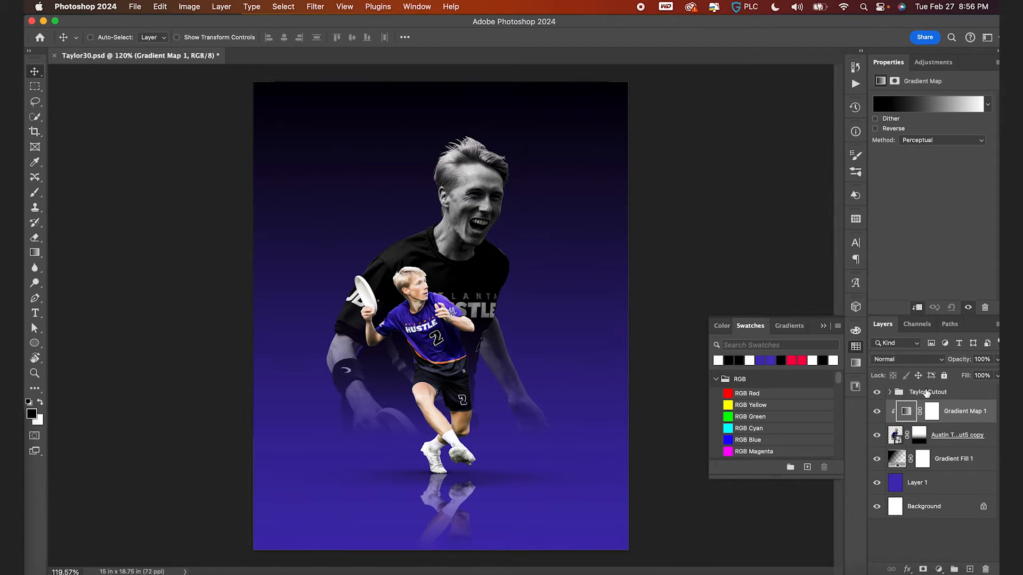
- Edit the gradient map to run from the purple swatch to white, removing the extra middle stops
left_click(927, 106)
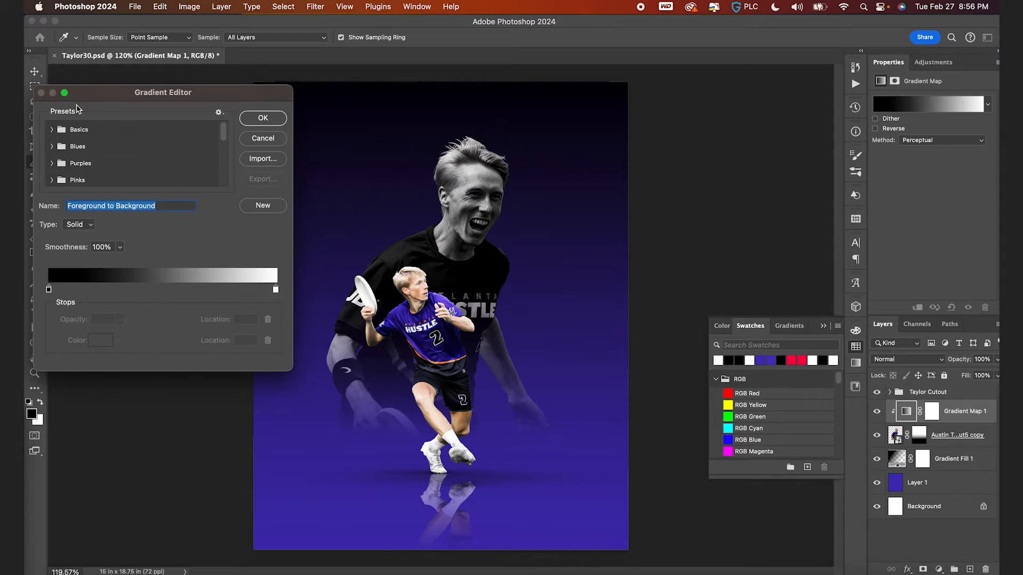
left_click(52, 130)
left_click(122, 147)
mouse_move(163, 292)
left_mouse_down()
mouse_move(183, 293)
mouse_move(170, 293)
left_mouse_up()
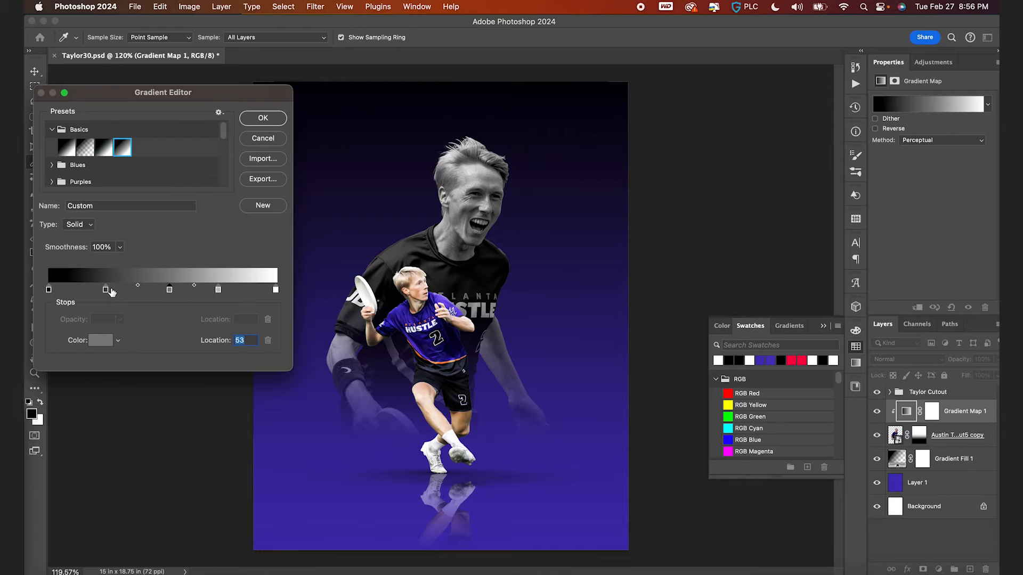
left_click_drag(107, 292, 106, 310)
left_click_drag(166, 292, 168, 311)
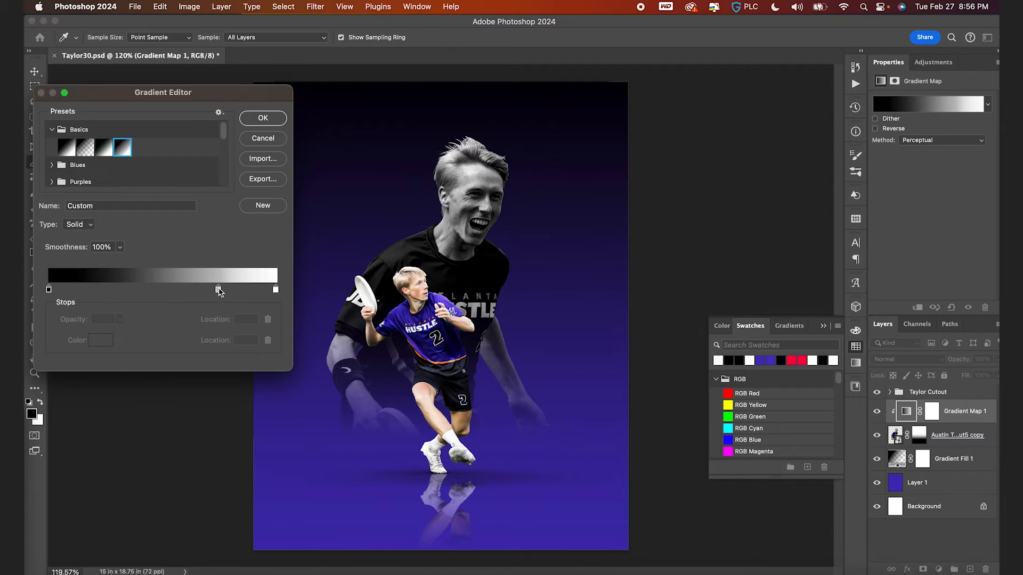
left_click_drag(218, 291, 217, 313)
left_click(48, 291)
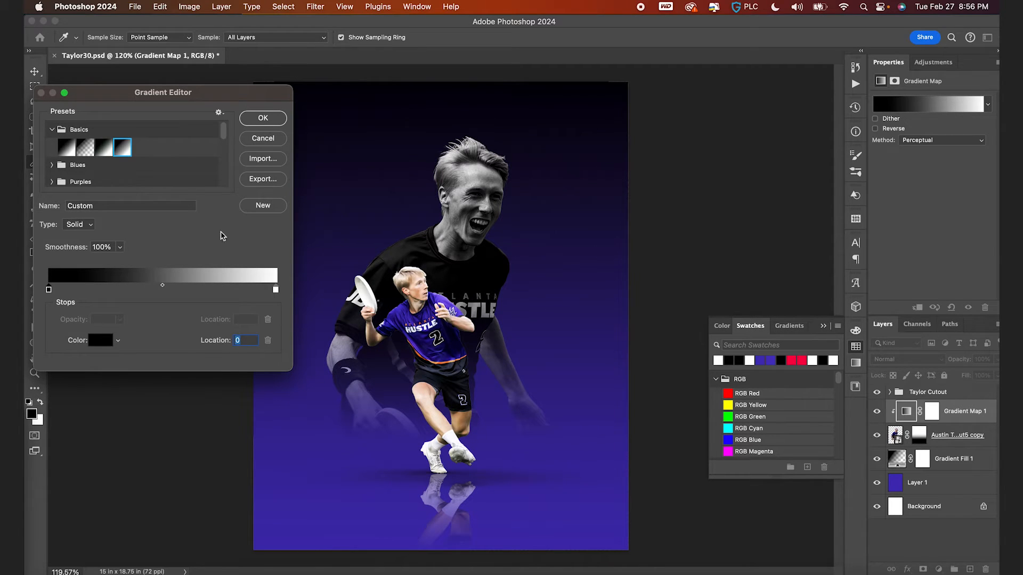
left_click(764, 362)
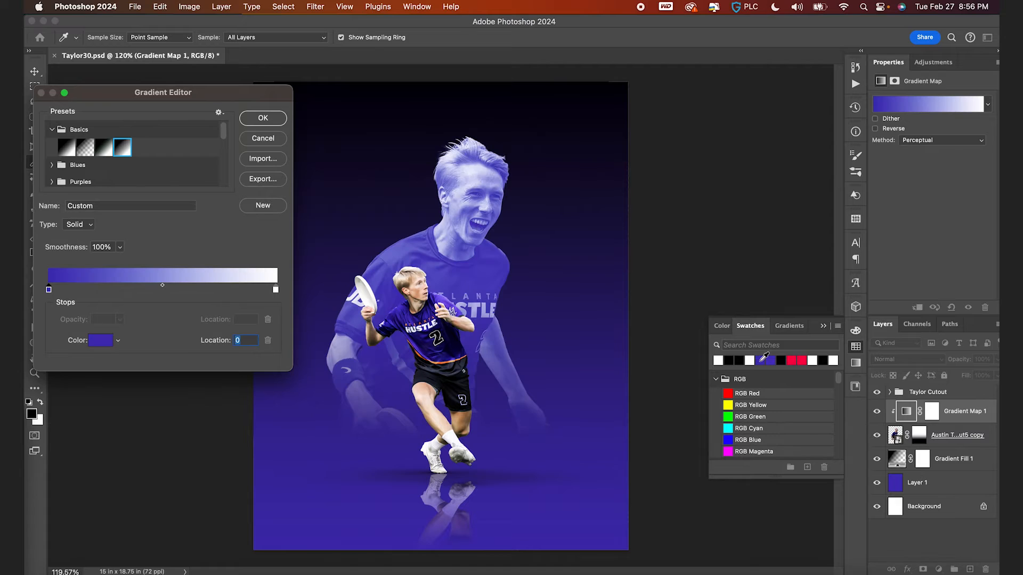
left_click(275, 290)
key("Return")
- Toggle the gradient fill background off and on to compare
left_click(877, 459)
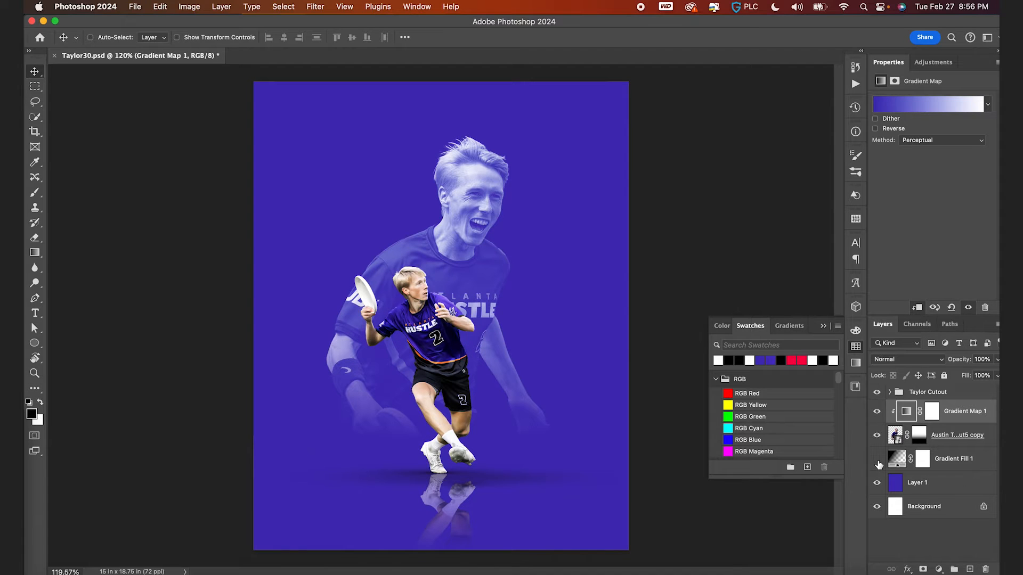
left_click(877, 459)
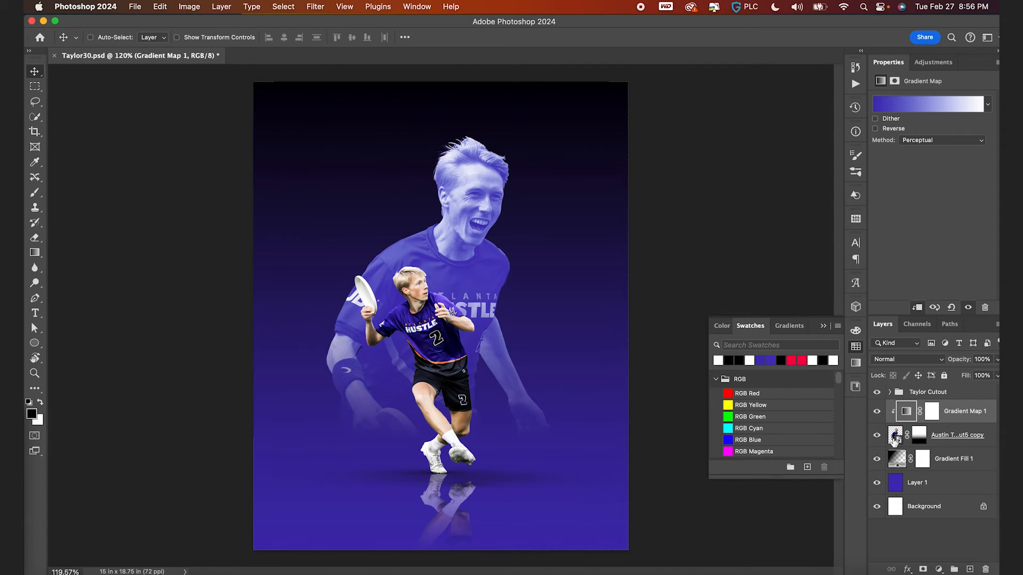
left_click(959, 435)
left_click(908, 359)
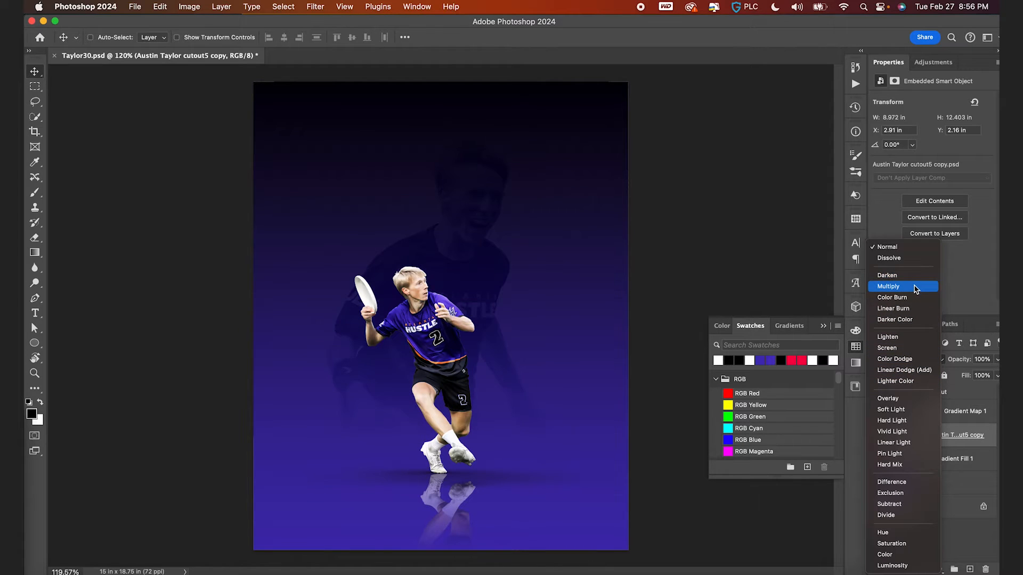
left_click(694, 310)
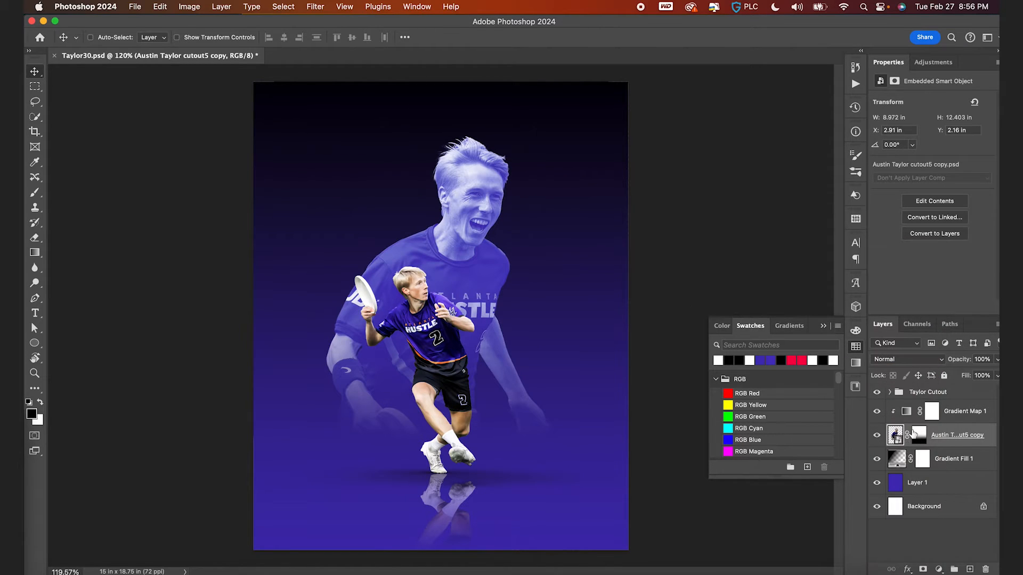
- Delete the Gradient Map adjustment layer
left_click(906, 411)
key("BackSpace")
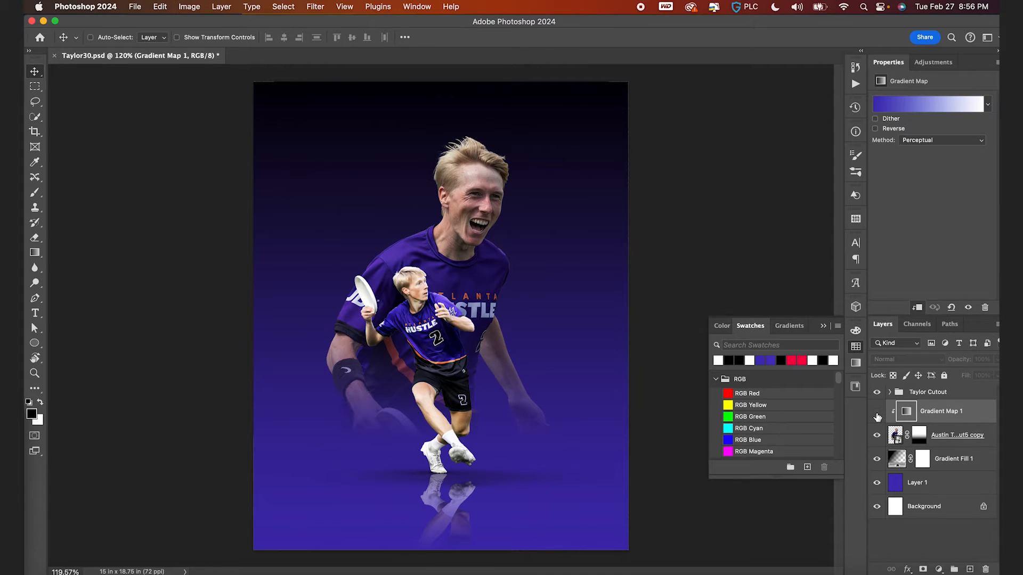
scroll(668, 300, "down", 3)
scroll(668, 299, "up", 4)
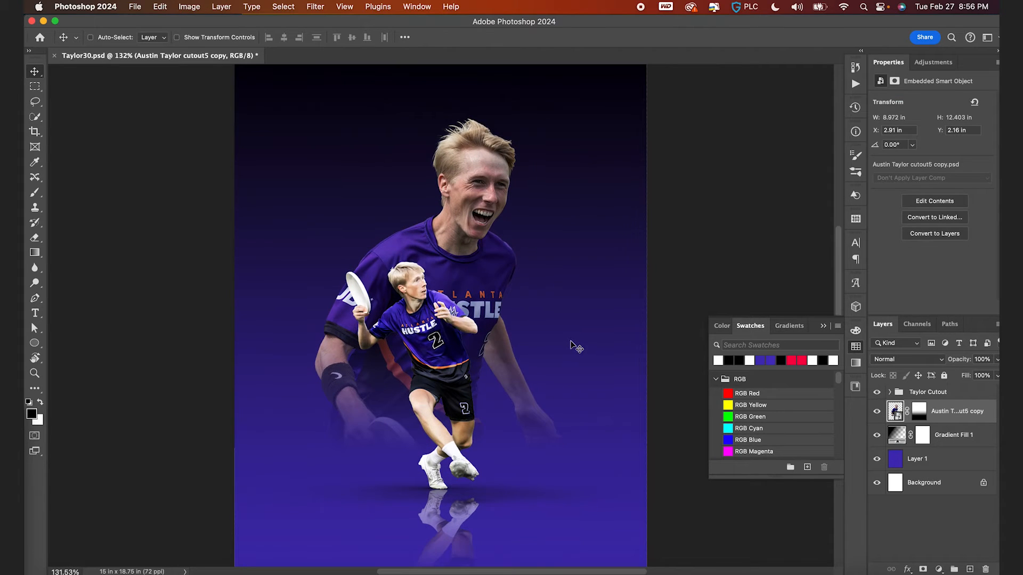
- Hide the large cutout layer and add a new blank layer
left_click(877, 411)
key("super+shift+alt+n")
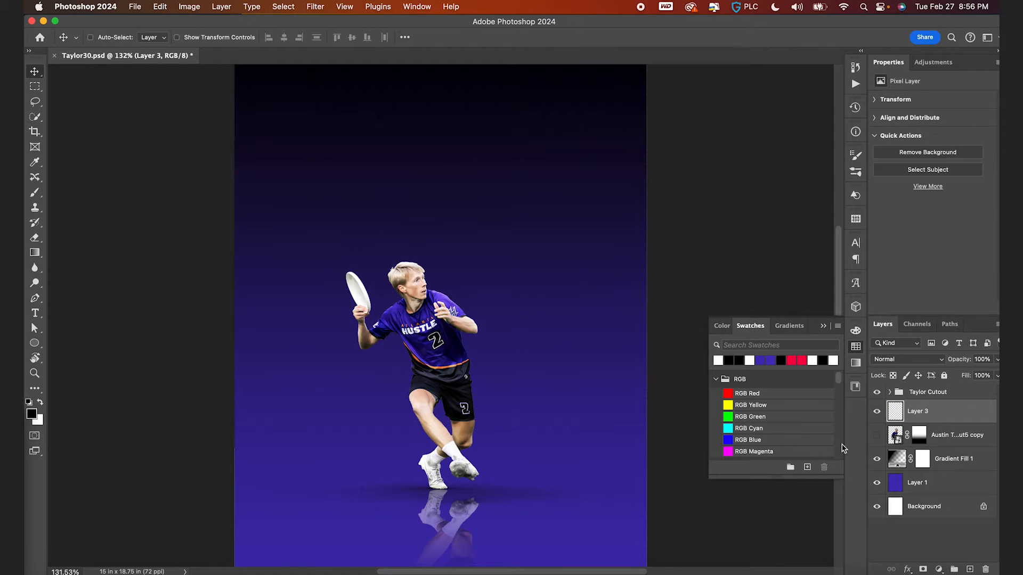
key("t")
key("x")
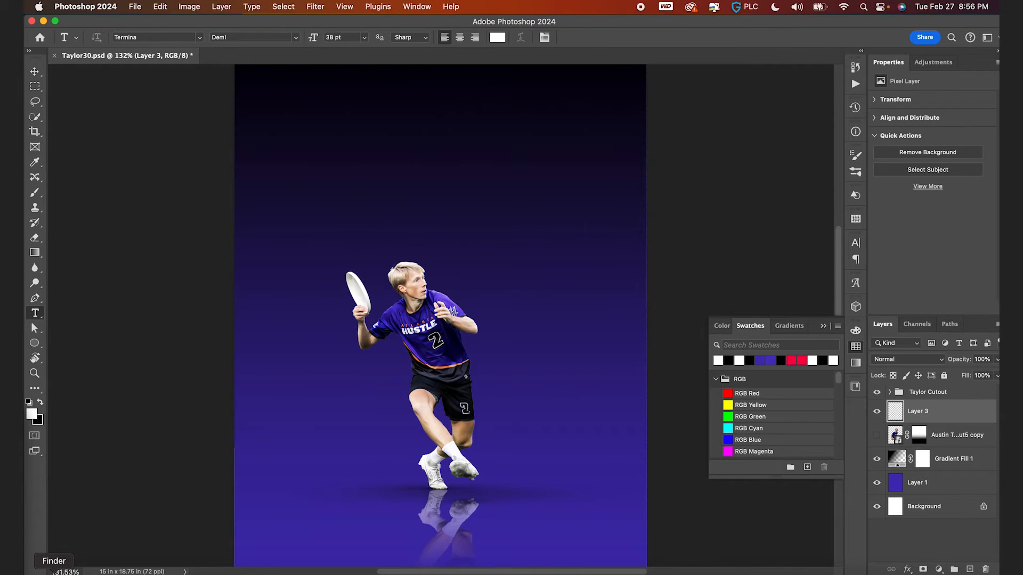
- Place the Atlanta photo from Finder, enlarge it to fill the canvas width, and shift it down
left_click(53, 573)
left_click_drag(164, 93, 352, 459)
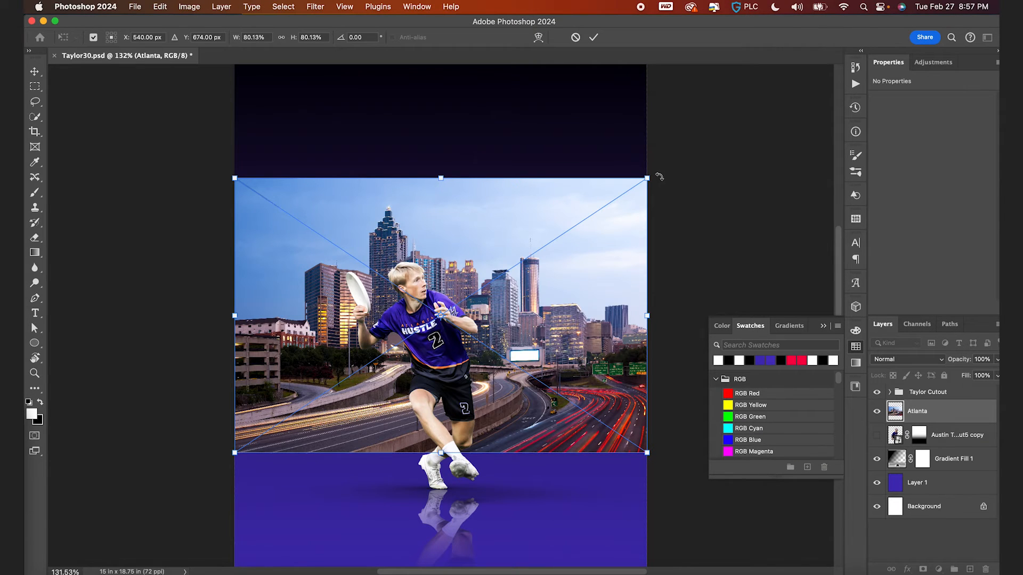
left_click_drag(648, 177, 753, 144)
key("Return")
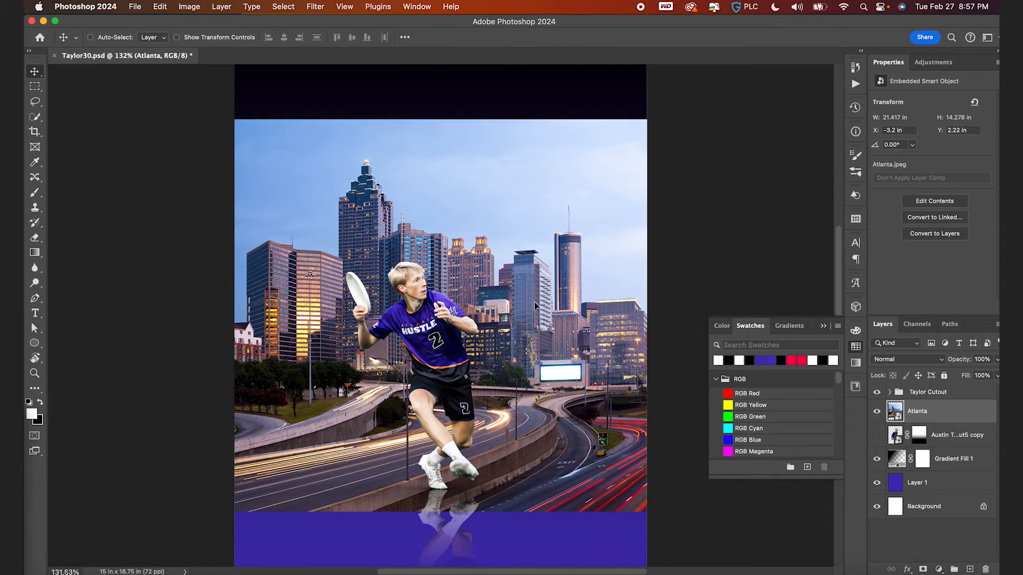
left_click_drag(535, 270, 535, 306)
- Hide the Atlanta layer, type ATL above the player, and set its font style to Termina Black
left_click(876, 410)
key("super+shift+alt+n")
key("t")
left_click(341, 276)
type("ATL")
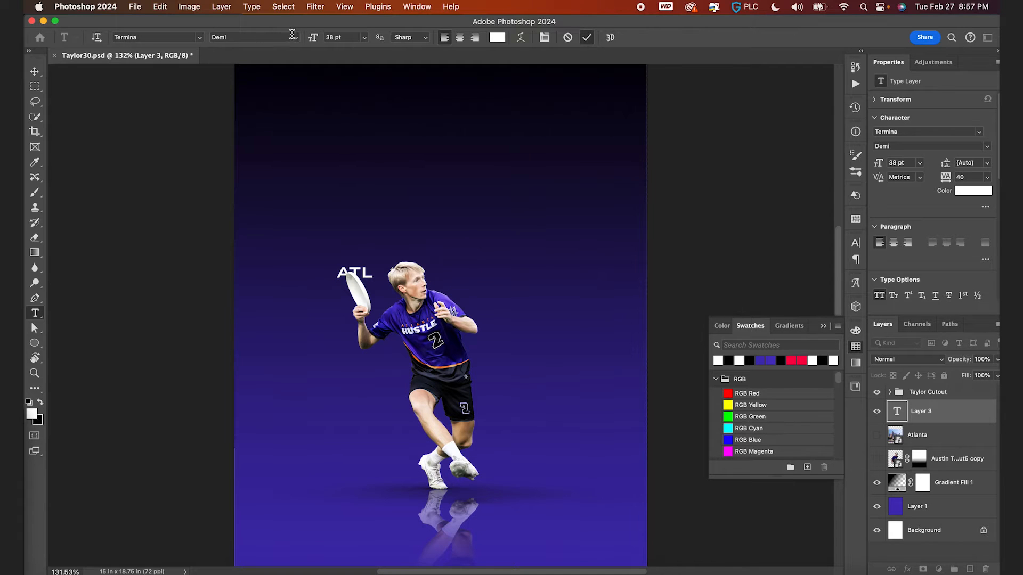
left_click(290, 34)
left_click(295, 104)
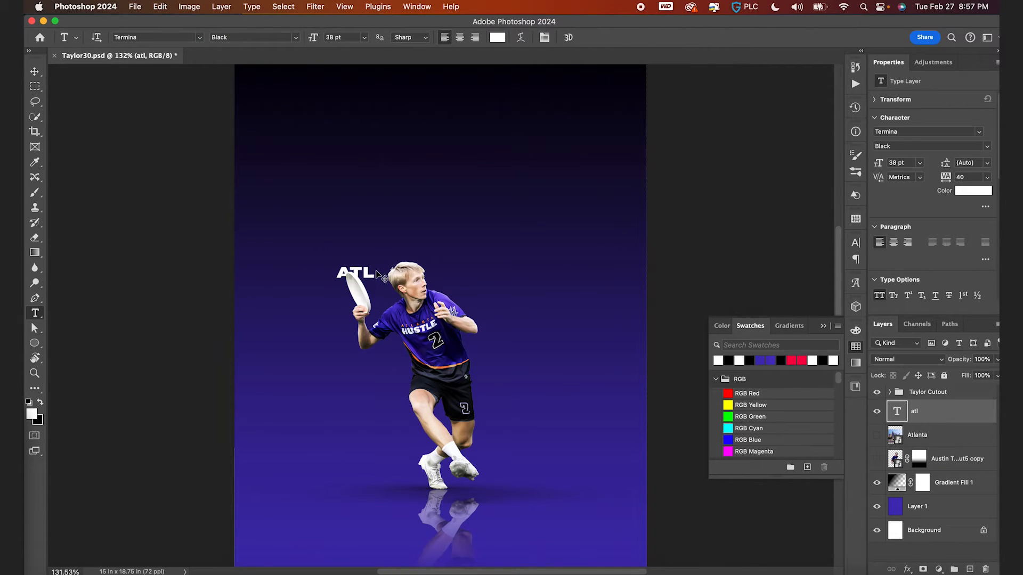
- Scale the ATL text up to about 340 pt across the poster behind the player
key("super+t")
left_click_drag(376, 265, 525, 188)
key("Return")
- Center the ATL text horizontally on the canvas and deselect
key("v")
key("super+a")
left_click(352, 38)
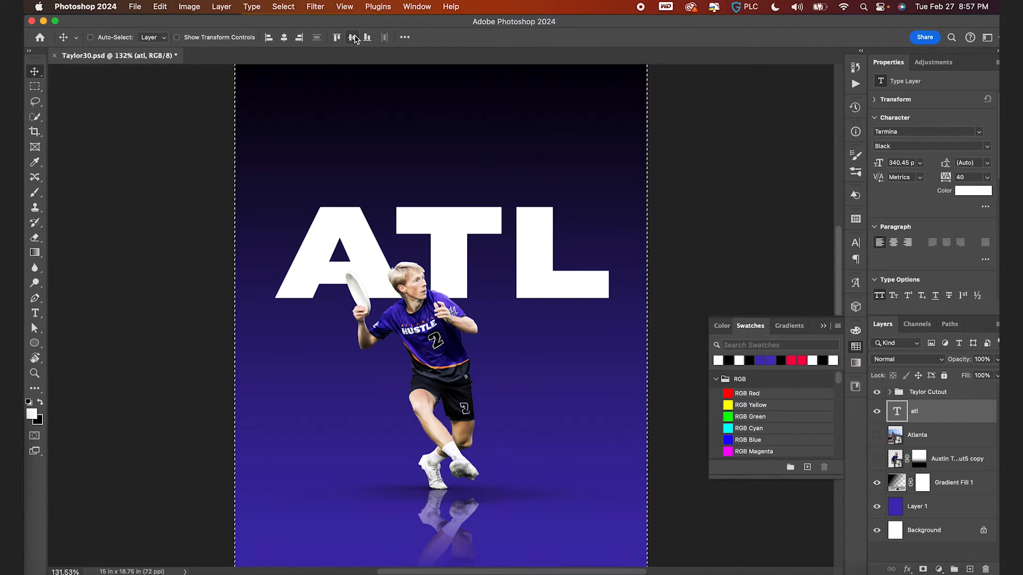
left_click(353, 37)
key("super+d")
scroll(395, 218, "down", 3)
key("t")
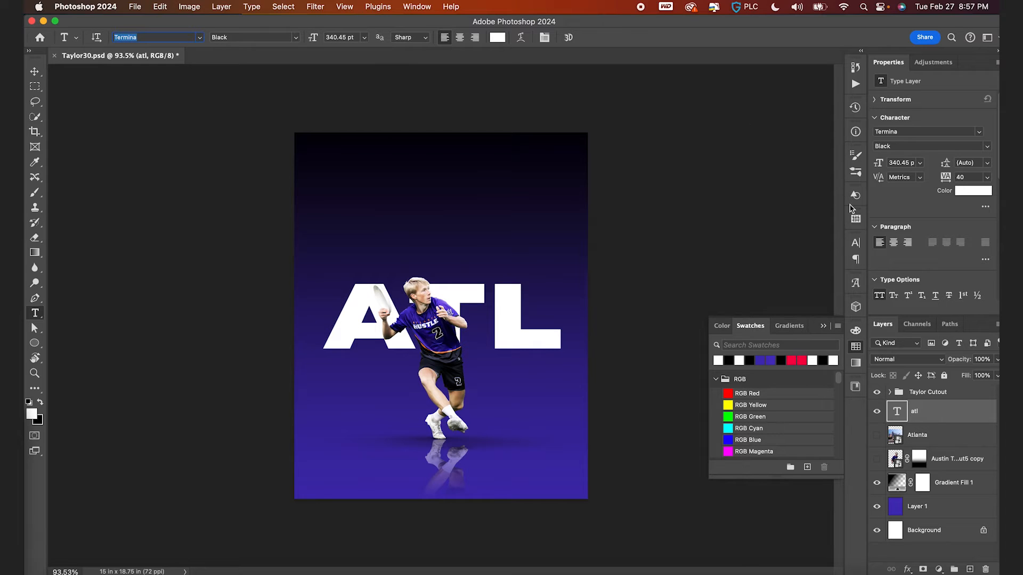
- Change the ATL text's font to Dharma Gothic M Bold and set its tracking to 0
left_click(856, 243)
left_click(784, 261)
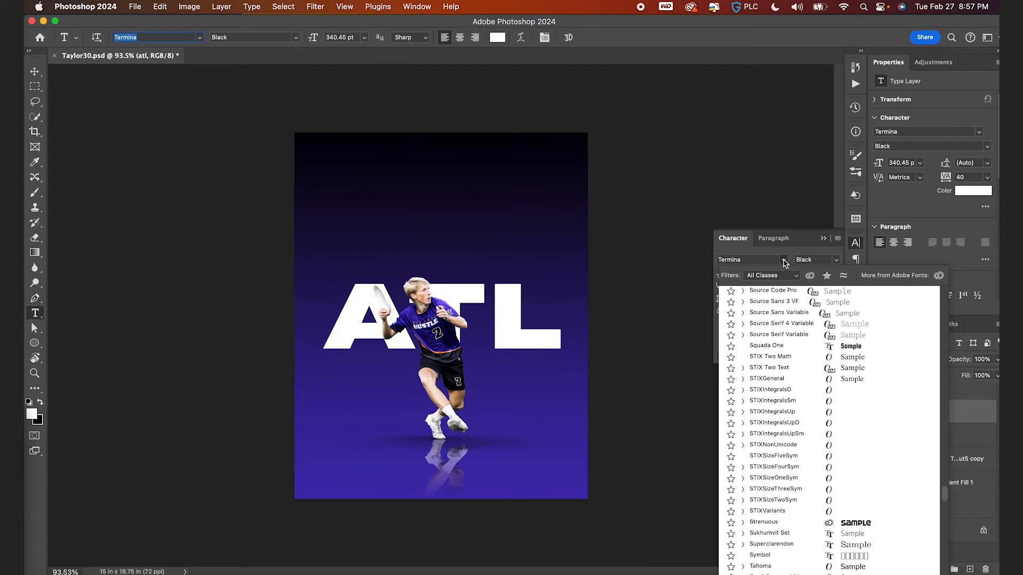
type("dharma")
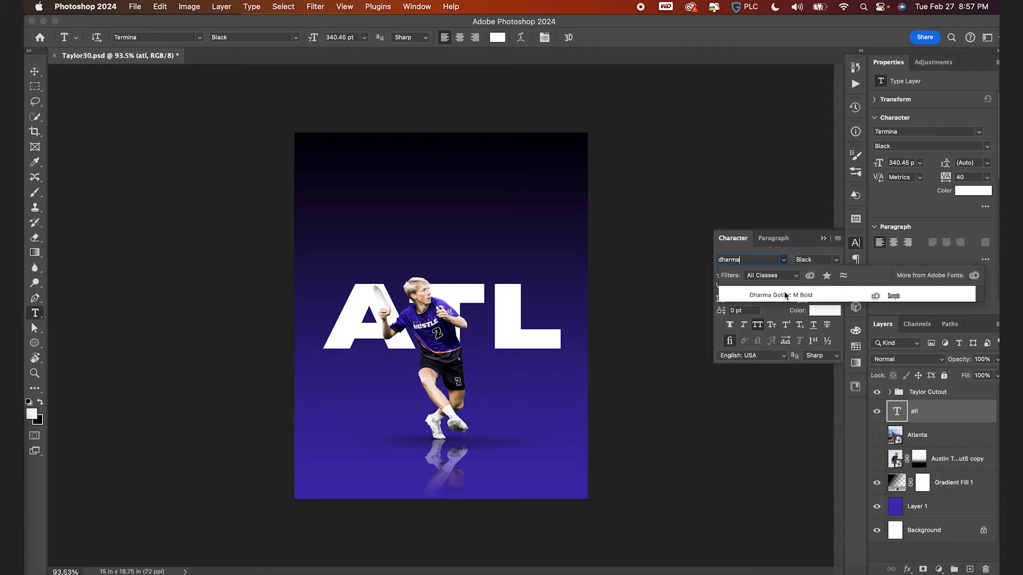
left_click(785, 295)
double_click(804, 286)
type("0")
key("Return")
- Enlarge the ATL text and move it down over the player
key("super+t")
left_click_drag(382, 272, 425, 222)
key("Return")
left_click_drag(347, 391, 425, 363)
scroll(425, 363, "up", 4)
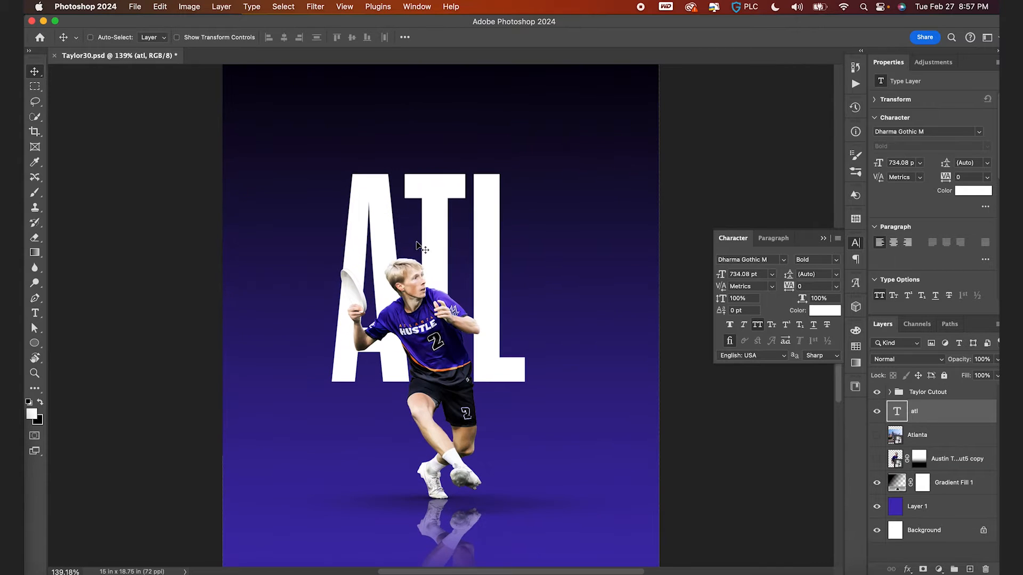
- Switch the ATL font to Montserrat Black and scale the text down to about 432 pt across the poster
left_click(771, 261)
type("mont")
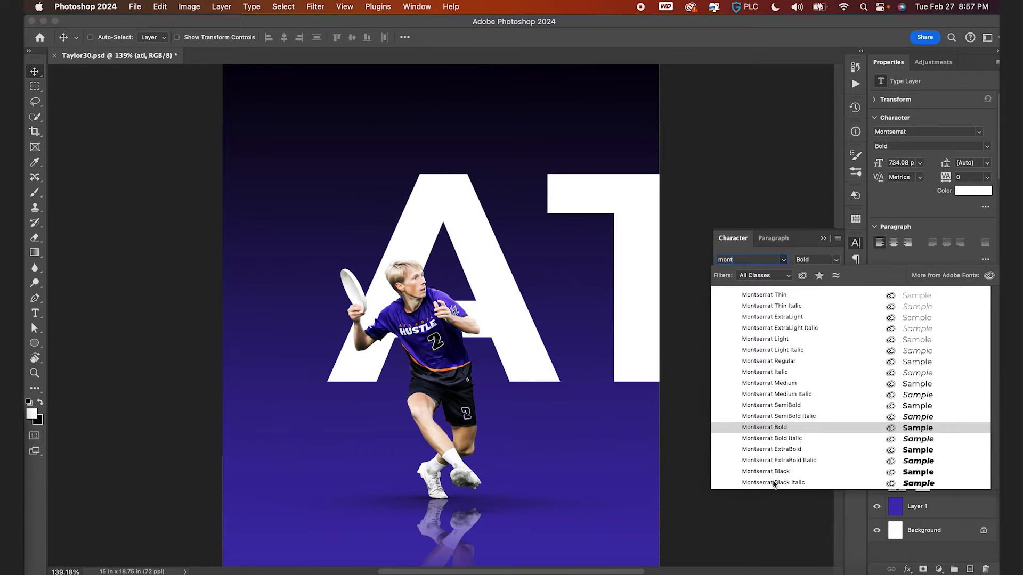
left_click(773, 473)
key("super+0")
key("super+t")
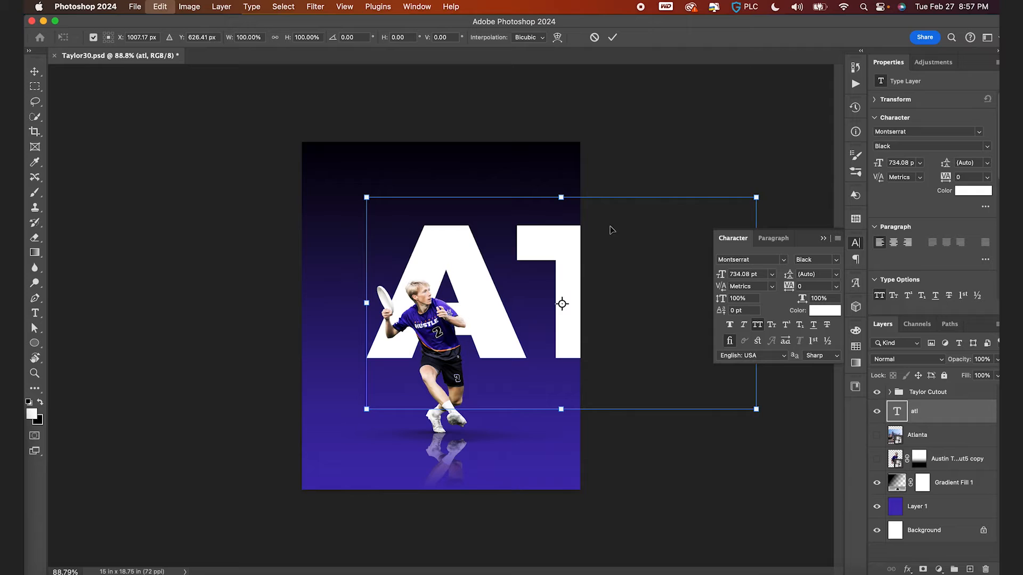
left_click_drag(754, 198, 676, 240)
left_click_drag(635, 302, 512, 302)
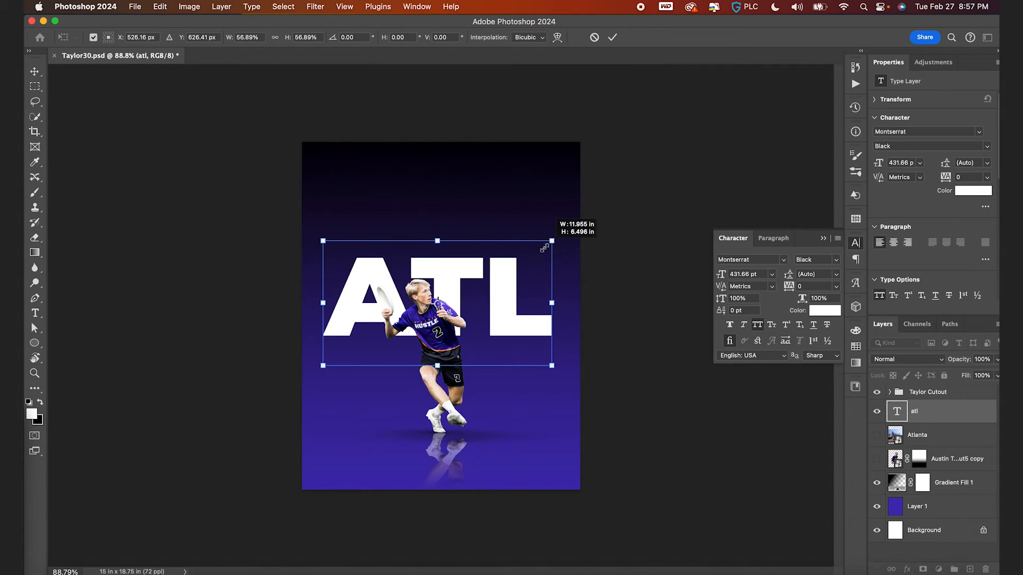
left_click_drag(546, 247, 539, 250)
key("Return")
- Center the ATL text on the canvas and deselect
key("super+a")
left_click(284, 37)
left_click(351, 37)
scroll(393, 213, "up", 3)
key("super+d")
- Show the grid and nudge the ATL text upward
key("super+apostrophe")
key("shift+Up")
key("shift+Up")
key("shift+Up")
key("Down")
scroll(417, 268, "up", 2)
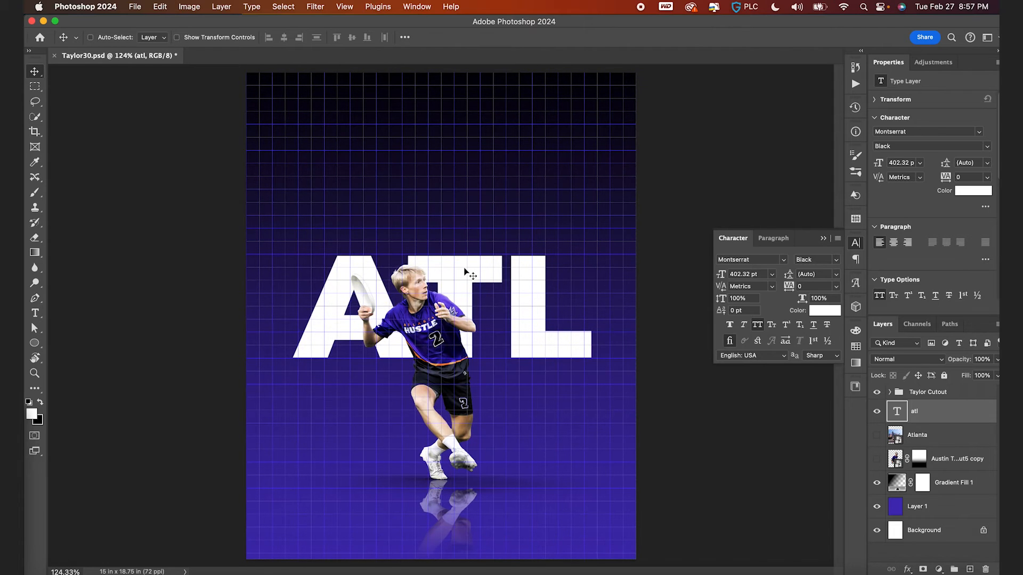
key("shift+Up")
key("shift+Up")
key("Down")
- Scale the ATL text up slightly to about 415 pt, undoing a re-alignment attempt
key("super+t")
left_click_drag(599, 219, 605, 214)
key("Return")
key("super+a")
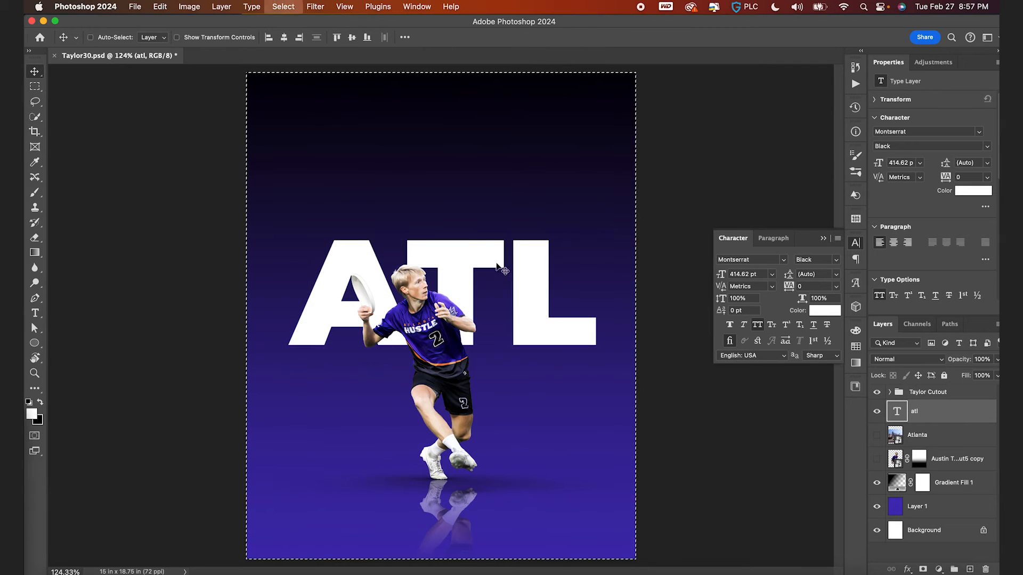
left_click(353, 39)
key("super+z")
key("super+d")
- Move the Atlanta layer above the ATL text, make it visible, and clip it into the letters
left_click_drag(899, 438, 901, 403)
left_click(899, 418, "super")
left_click(877, 411)
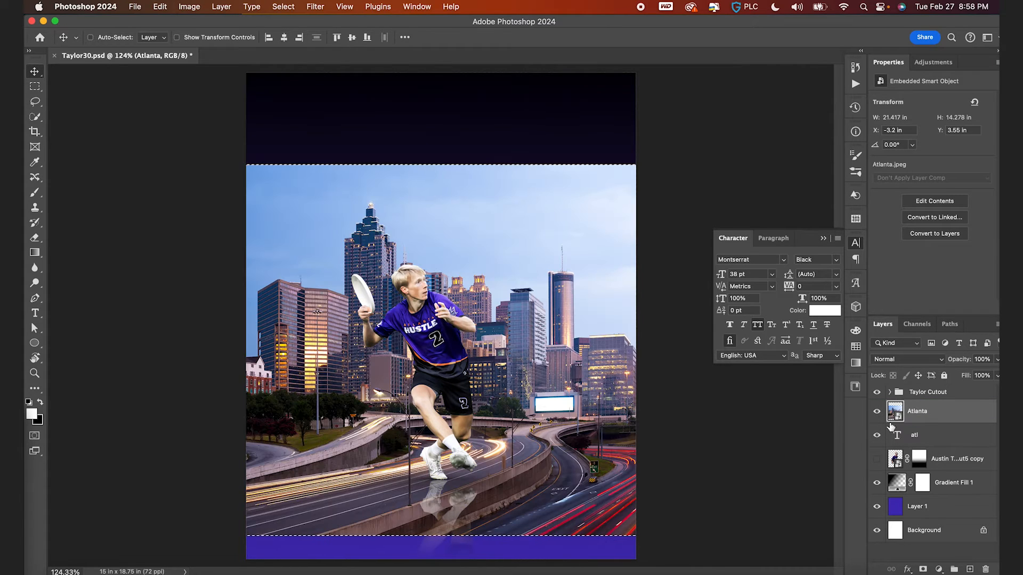
left_click(897, 423, "alt")
key("super+d")
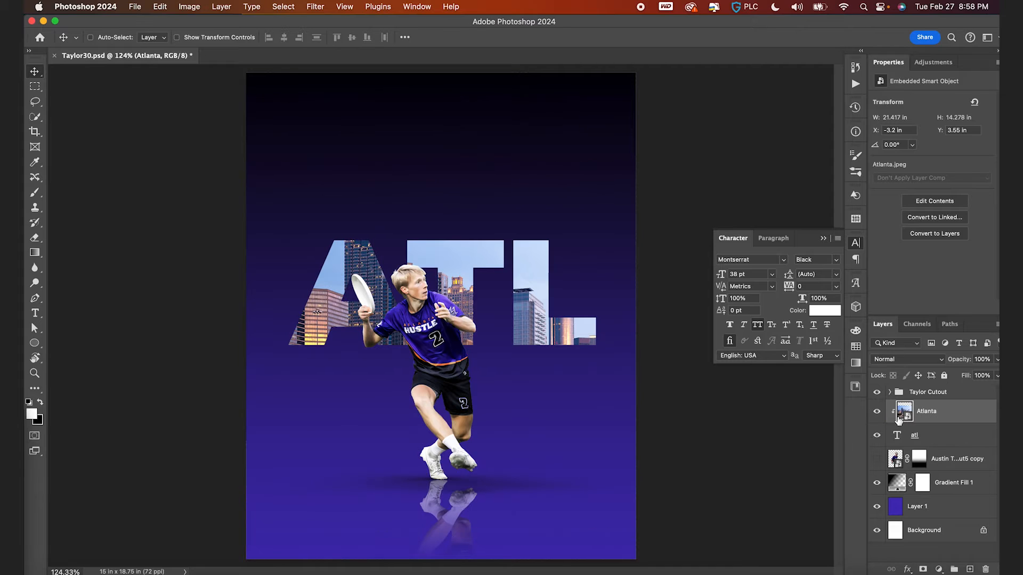
- Scale the Atlanta photo down to about 15 in wide and reposition it inside the letters
key("super+t")
left_click_drag(720, 164, 615, 235)
left_click_drag(591, 400, 590, 356)
left_click_drag(613, 194, 638, 176)
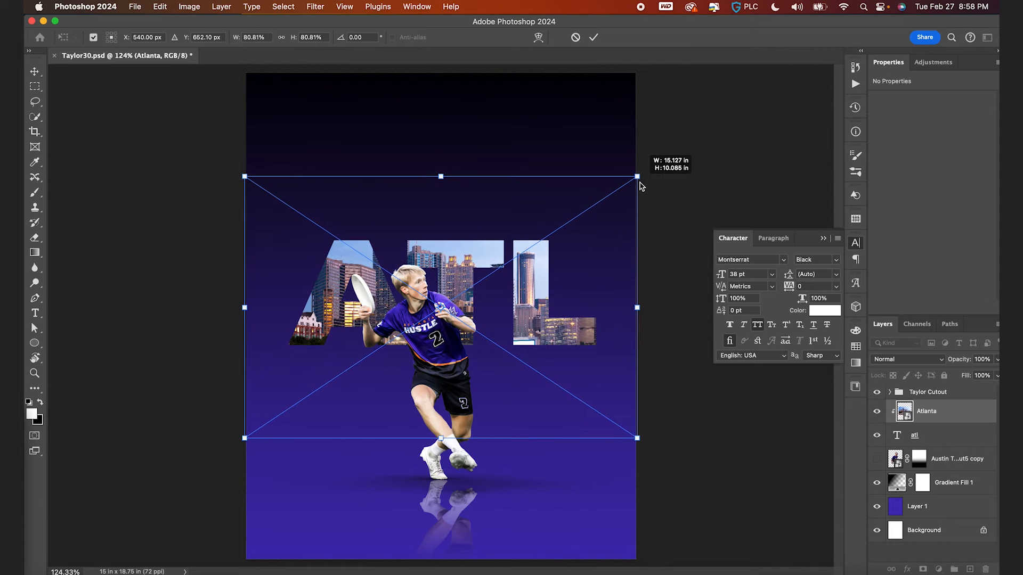
mouse_move(577, 314)
left_mouse_down()
mouse_move(591, 314)
mouse_move(579, 314)
left_mouse_up()
mouse_move(581, 353)
left_mouse_down()
mouse_move(594, 347)
mouse_move(580, 355)
left_mouse_up()
key("Return")
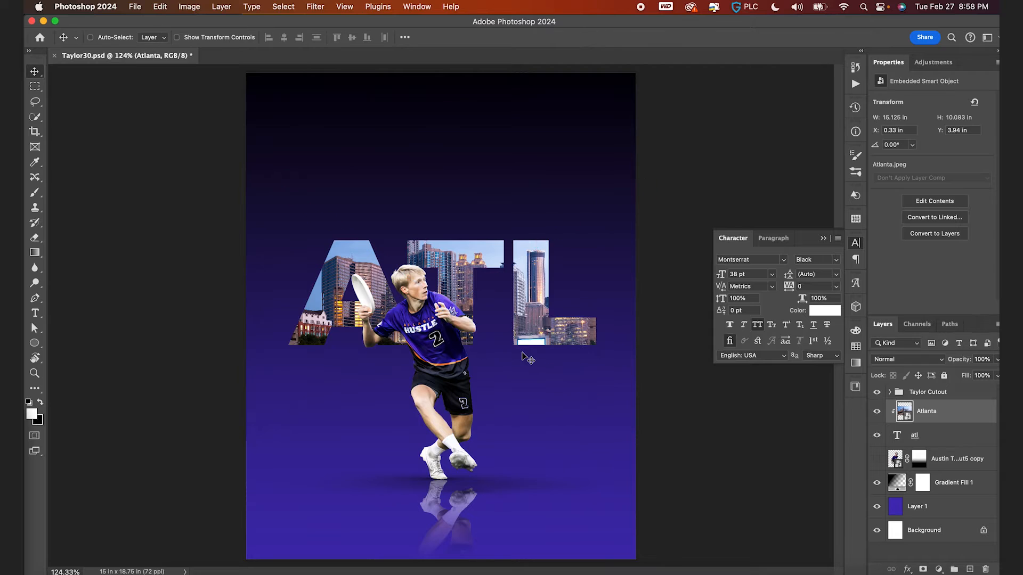
left_click_drag(602, 311, 603, 325)
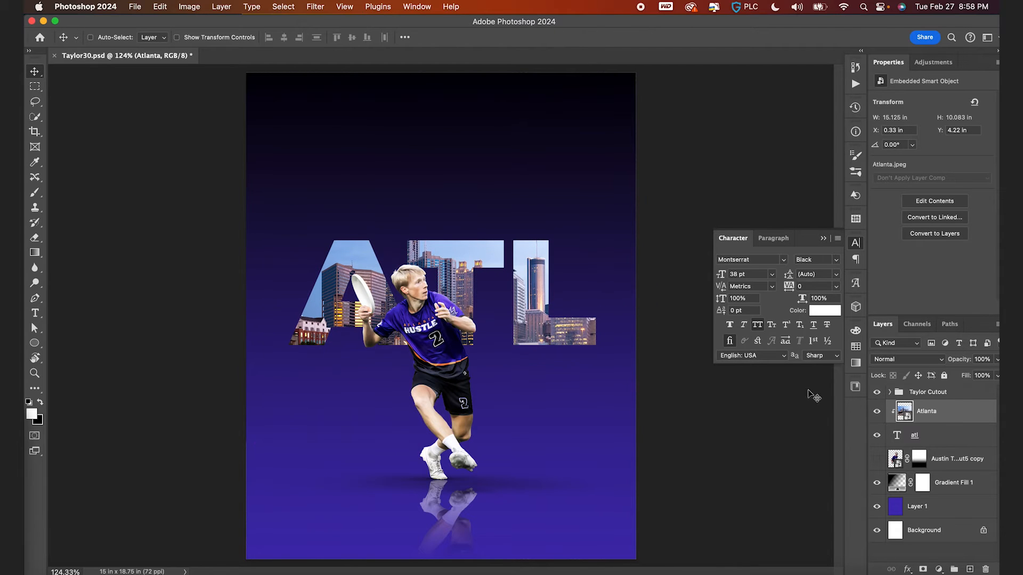
- Set the ATL text colour to the ATL-3 orange swatch
left_click(901, 442)
left_click(857, 347)
scroll(752, 407, "down", 10)
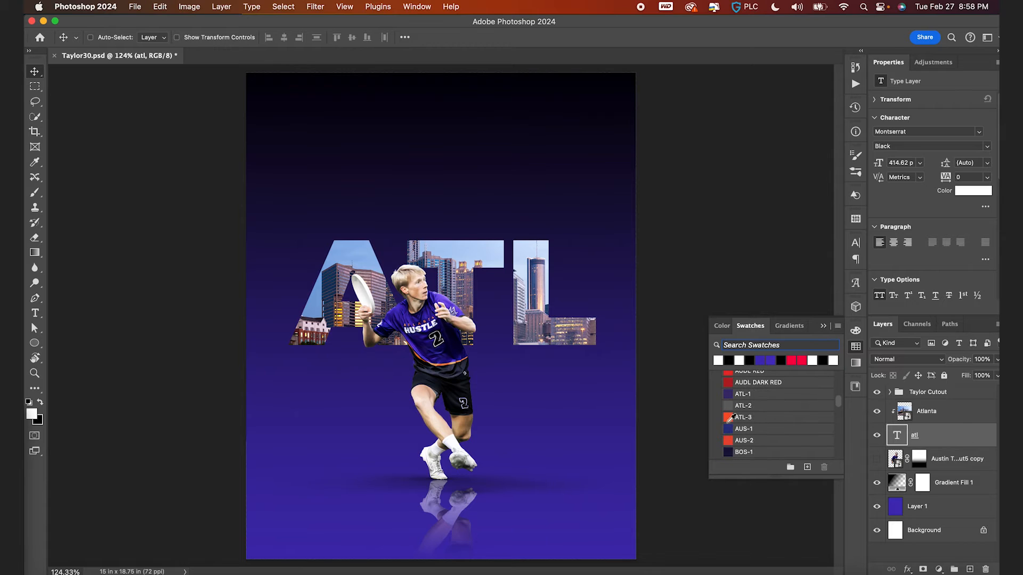
left_click(730, 418)
- Apply a Black & White adjustment to the Atlanta photo layer
left_click(886, 409)
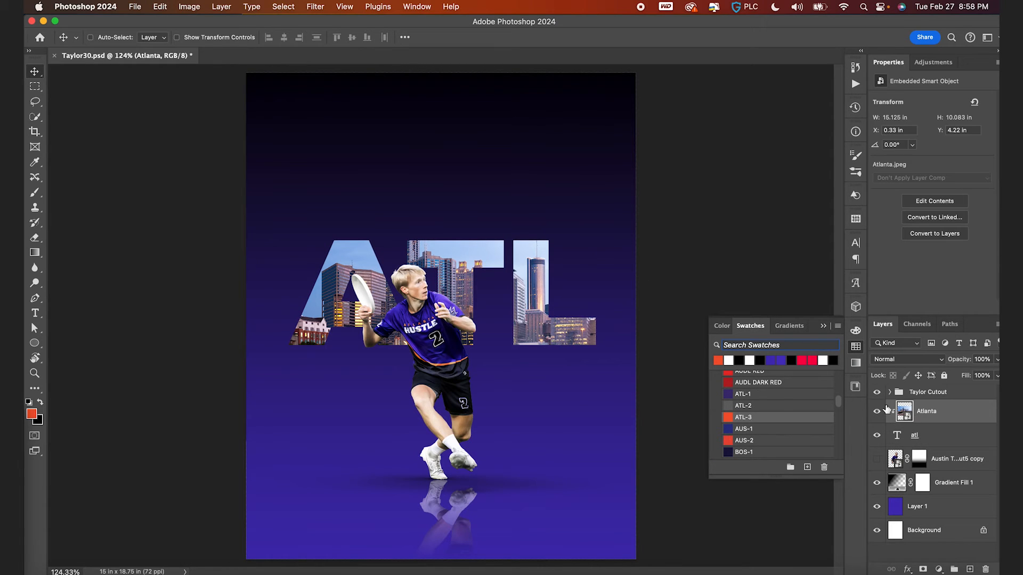
left_click(184, 5)
mouse_move(223, 41)
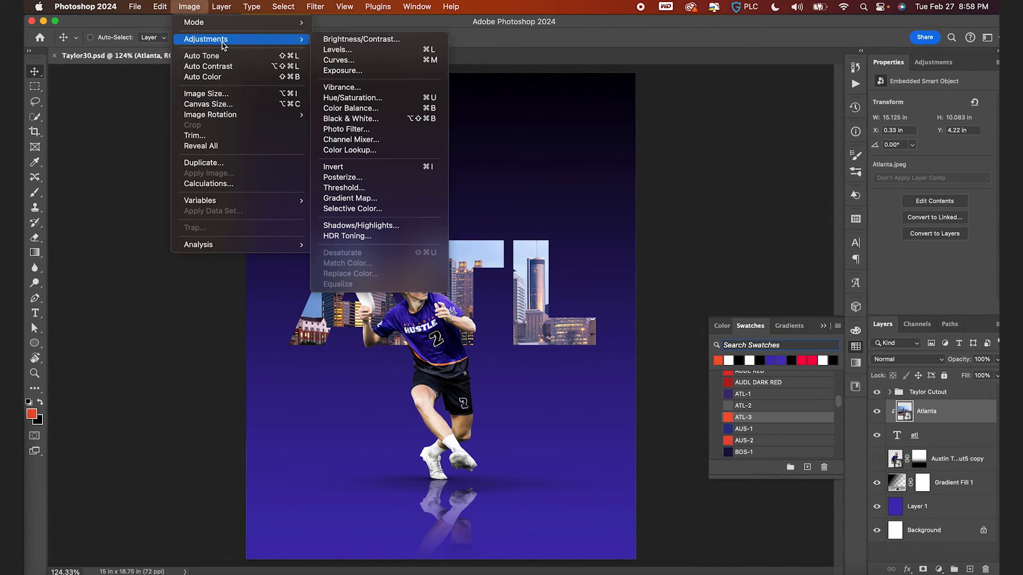
left_click(360, 120)
key("Return")
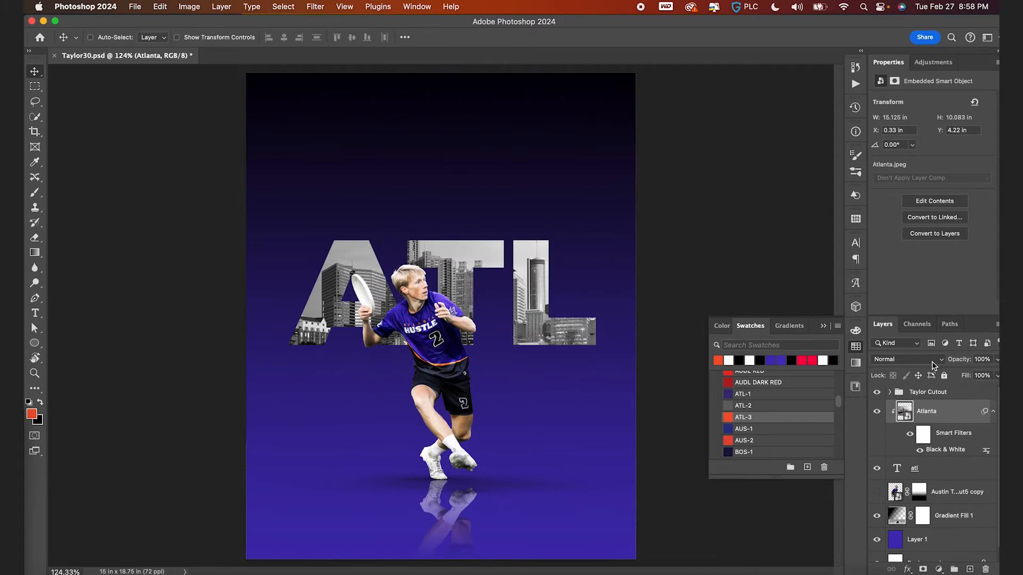
- Set the Atlanta layer's blend mode to Overlay
left_click(906, 359)
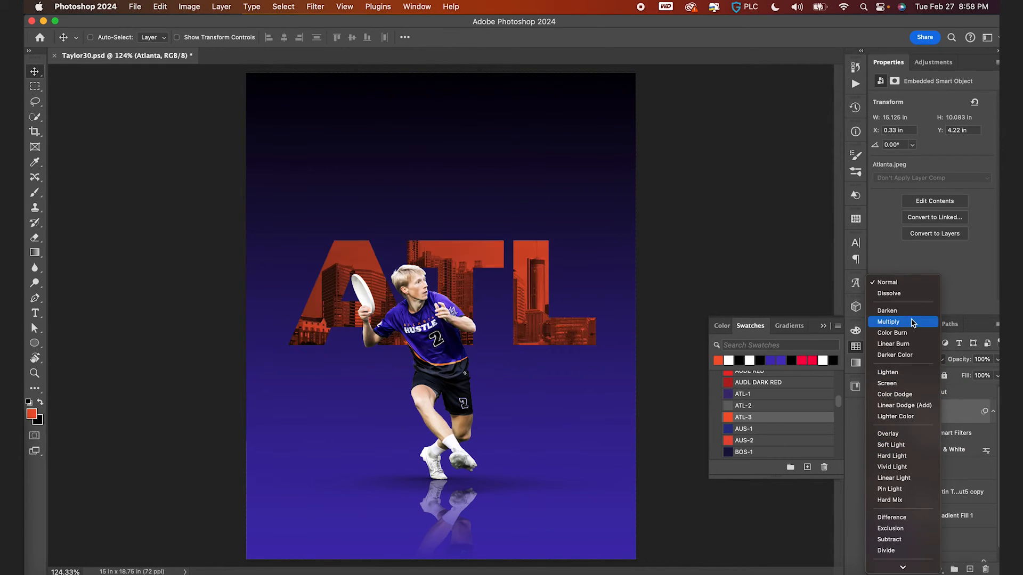
left_click(901, 433)
left_click_drag(967, 363, 940, 364)
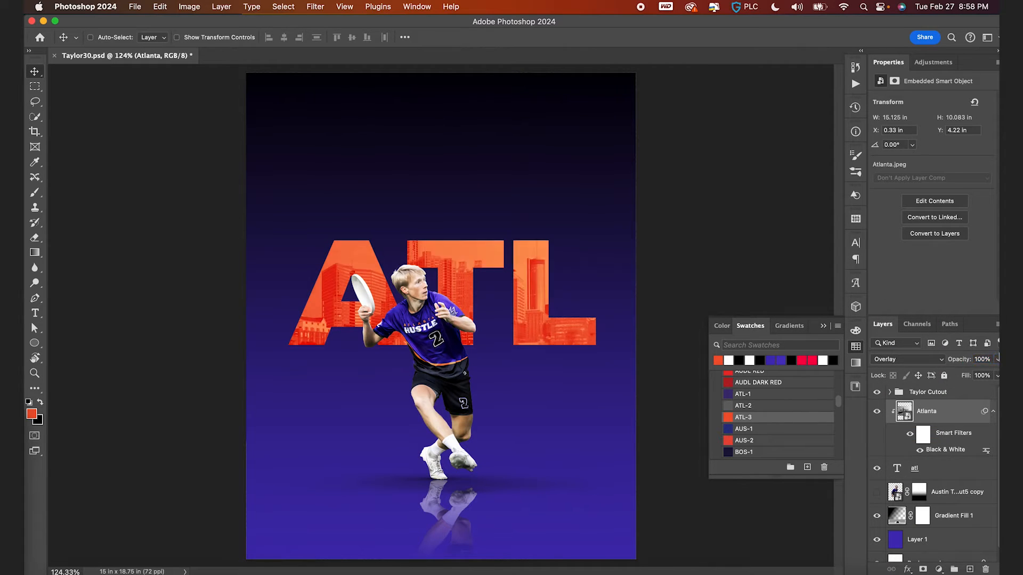
- Add an Inner Shadow to the ATL text in black with Multiply blend, 23 px distance and 51 px size
scroll(506, 323, "down", 3)
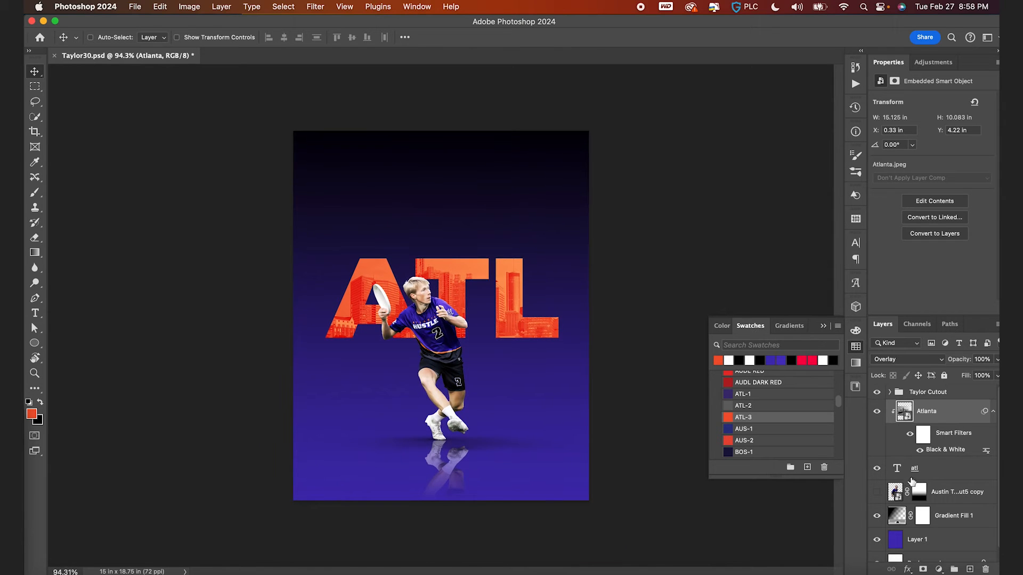
left_click(905, 469)
left_click(907, 569)
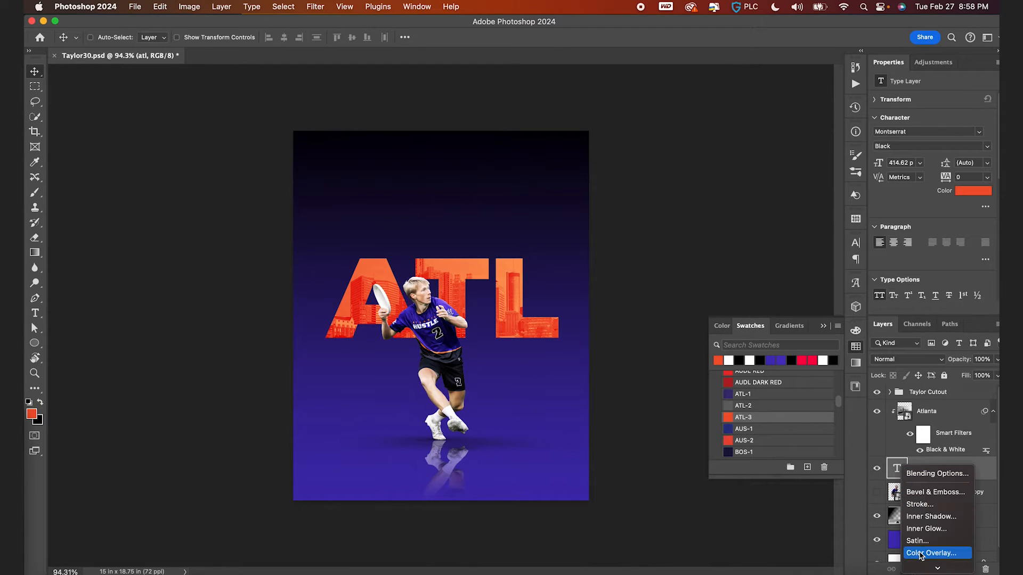
left_click(926, 521)
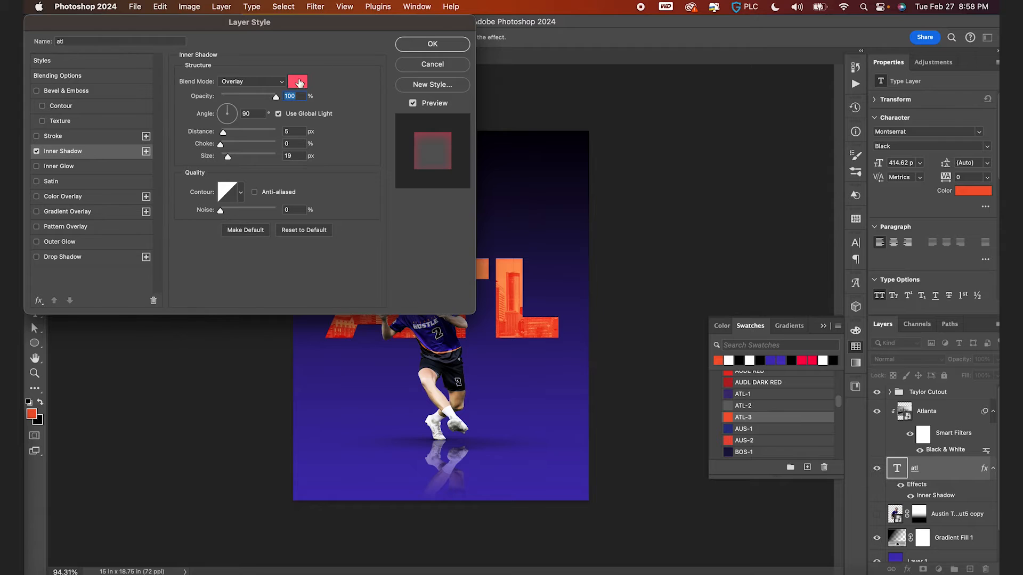
left_click(299, 83)
left_click(130, 444)
key("Return")
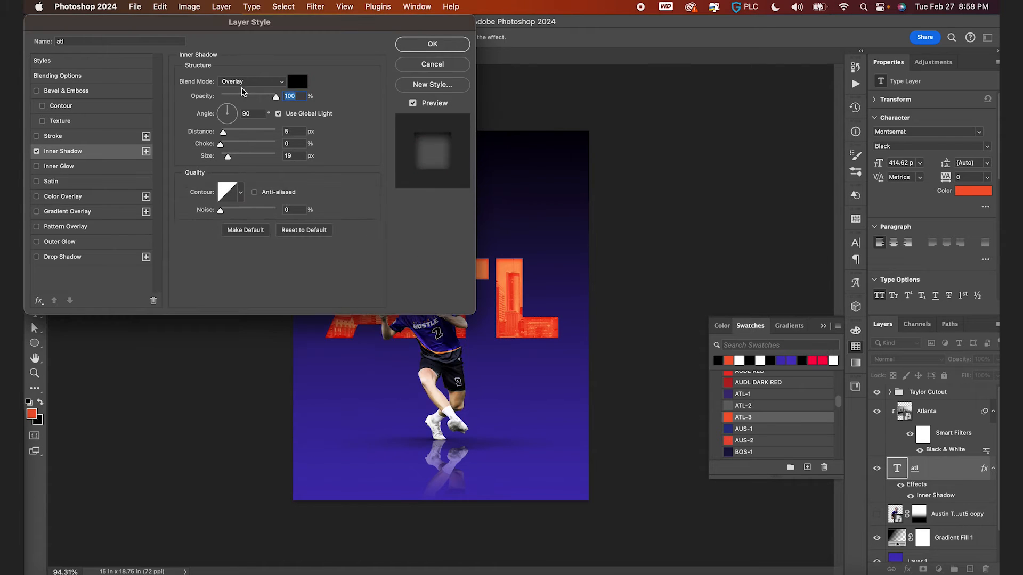
left_click(242, 84)
left_click(240, 47)
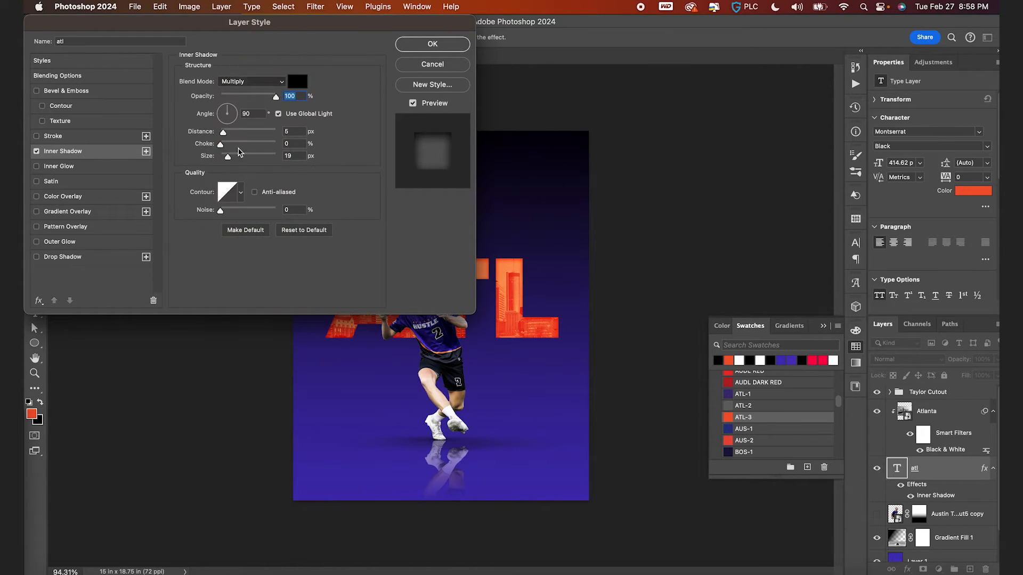
left_click_drag(228, 156, 233, 132)
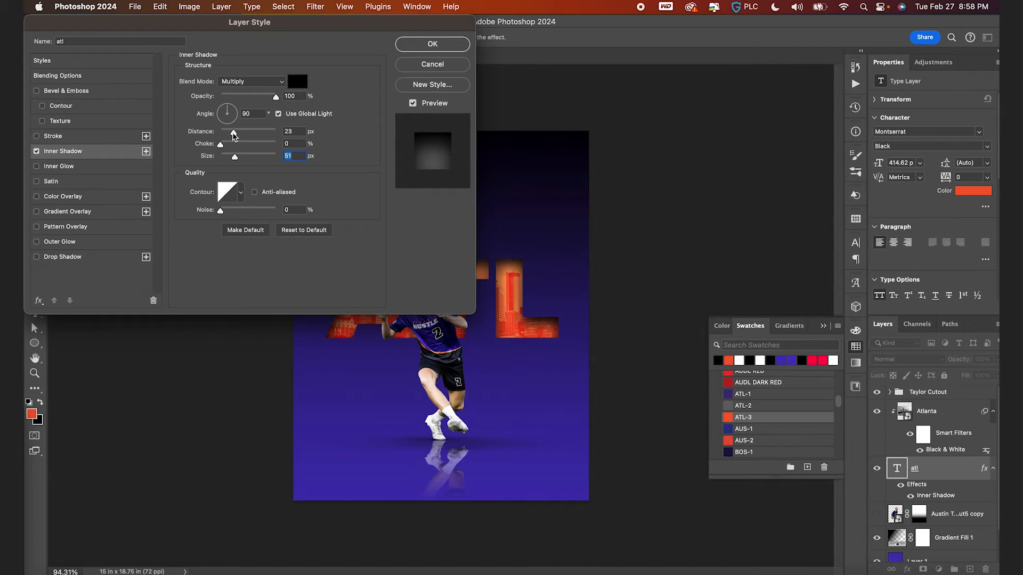
key("Return")
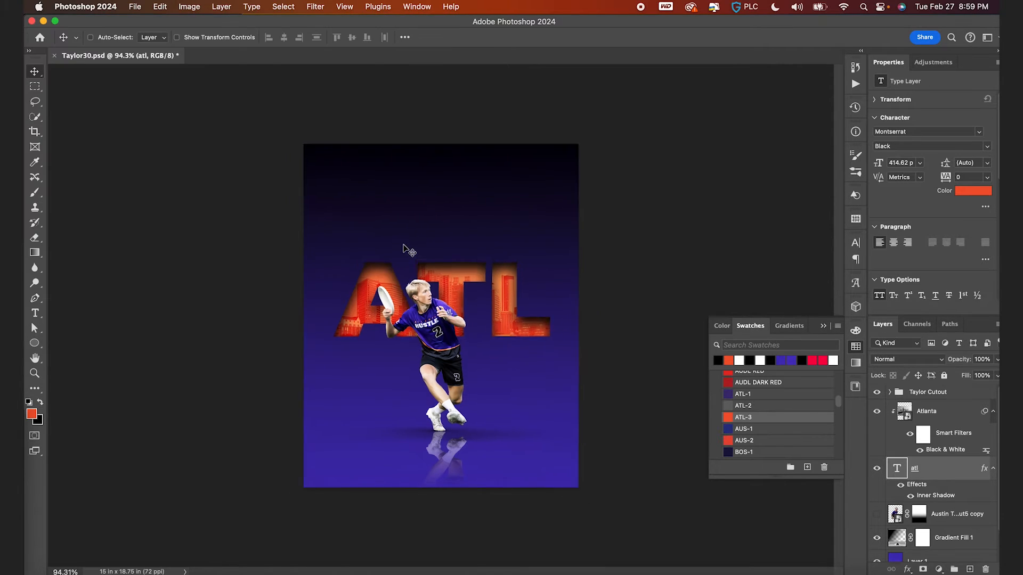
- Save the document and make the large faded player layer visible
scroll(403, 247, "up", 2)
key("super+s")
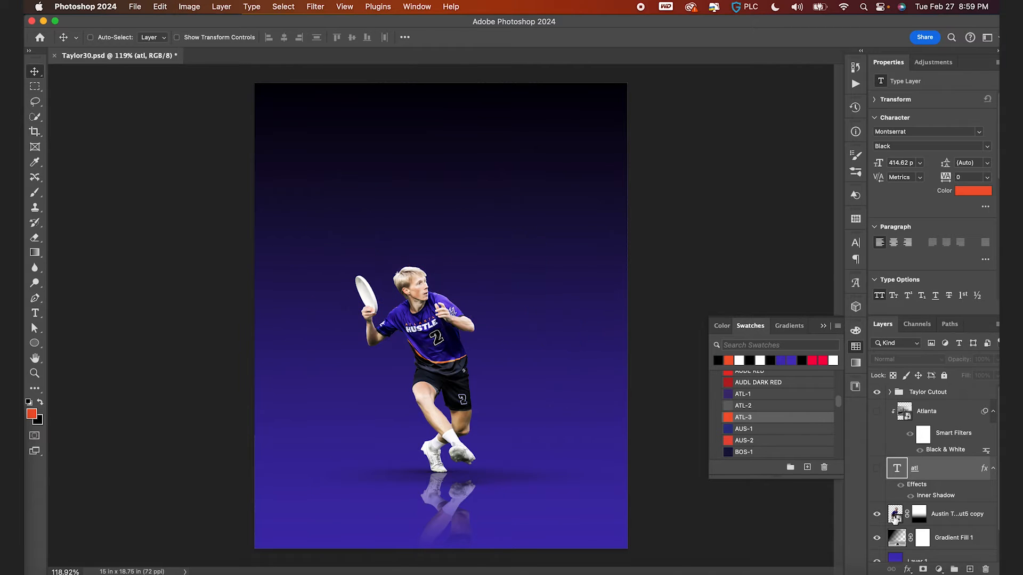
left_click(894, 516)
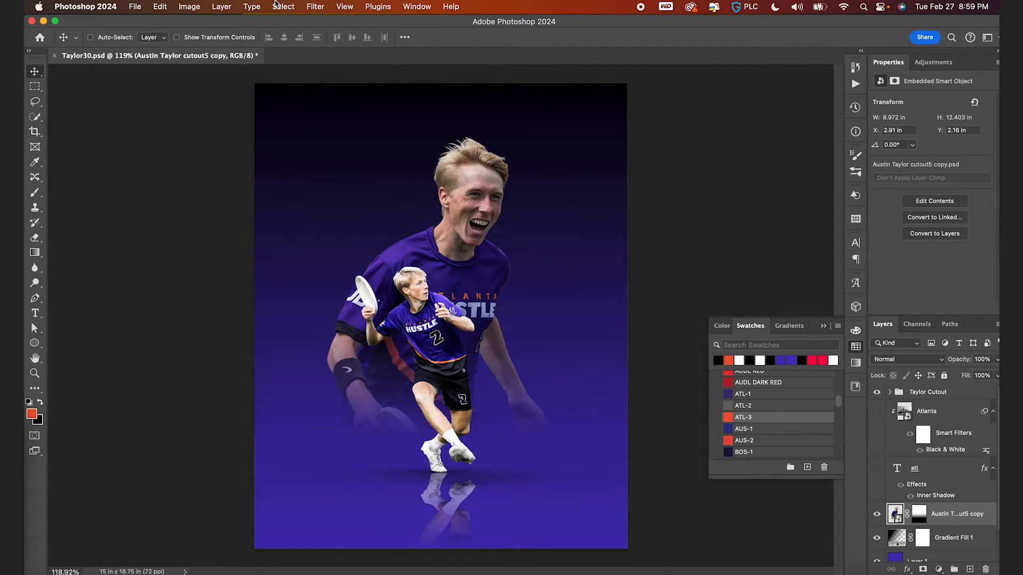
- Expand and examine the layers inside the Taylor Cutout group, then collapse it
left_click(892, 393)
scroll(928, 469, "down", 4)
scroll(951, 413, "down", 5)
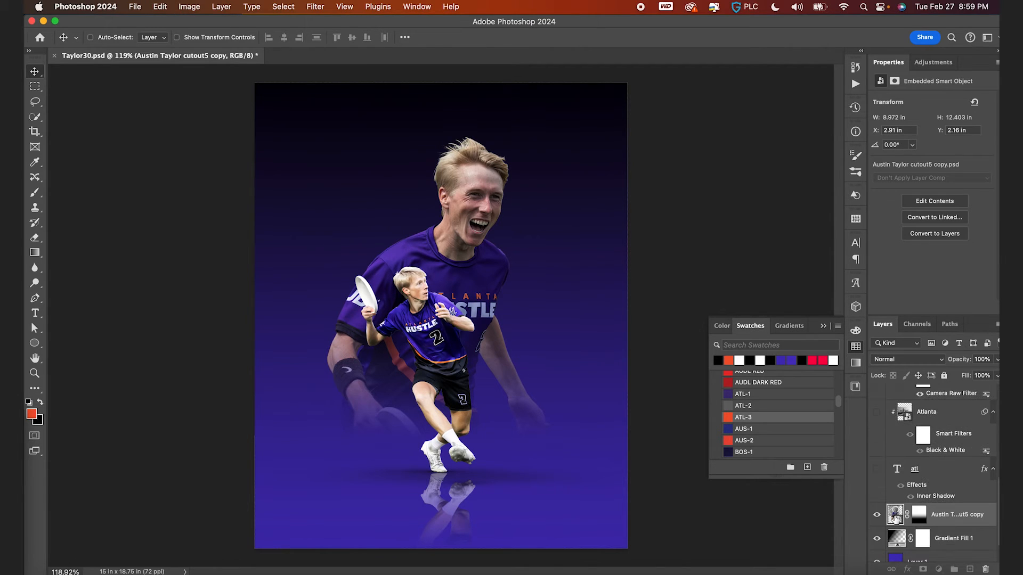
key("super+z")
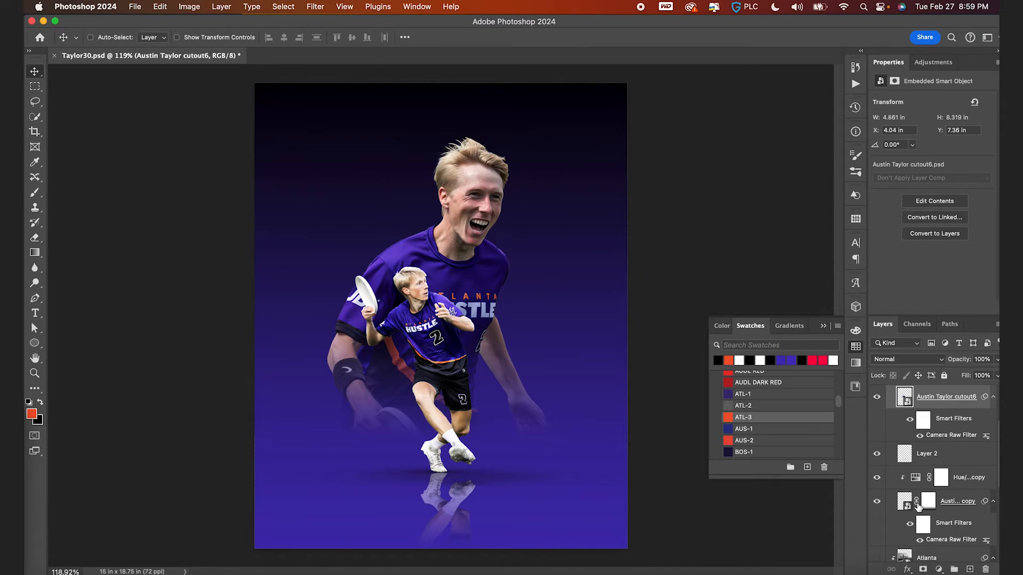
scroll(914, 495, "up", 3)
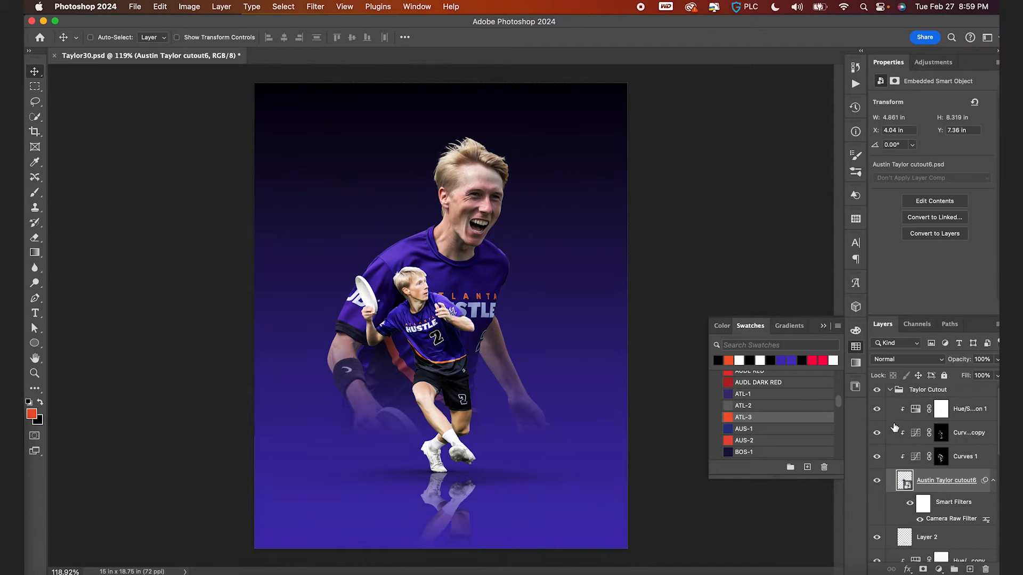
left_click(893, 393)
scroll(900, 429, "down", 1)
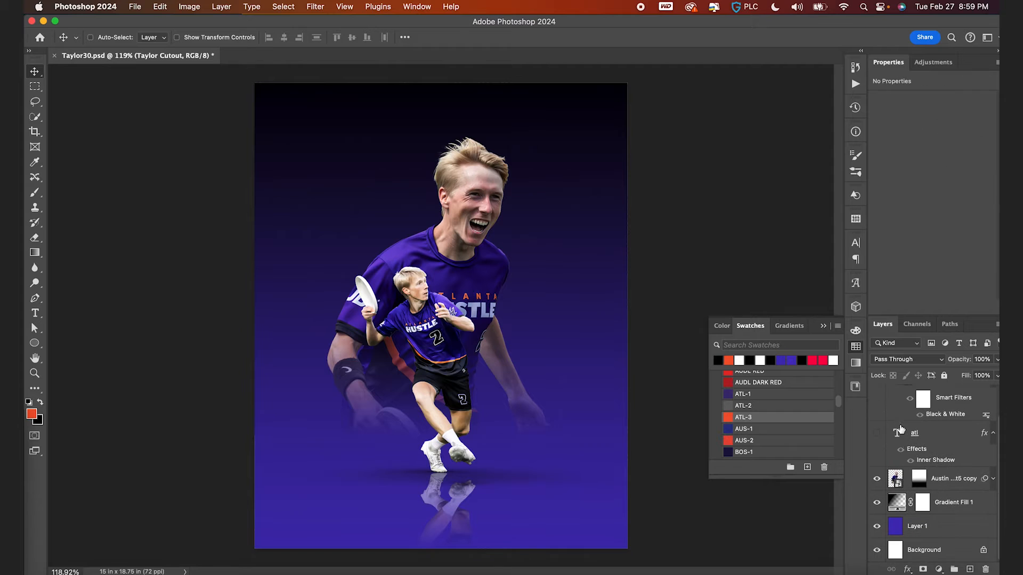
- Add a Curves adjustment clipped to the large player layer and raise the curve to brighten it
left_click(896, 480)
left_click(939, 569)
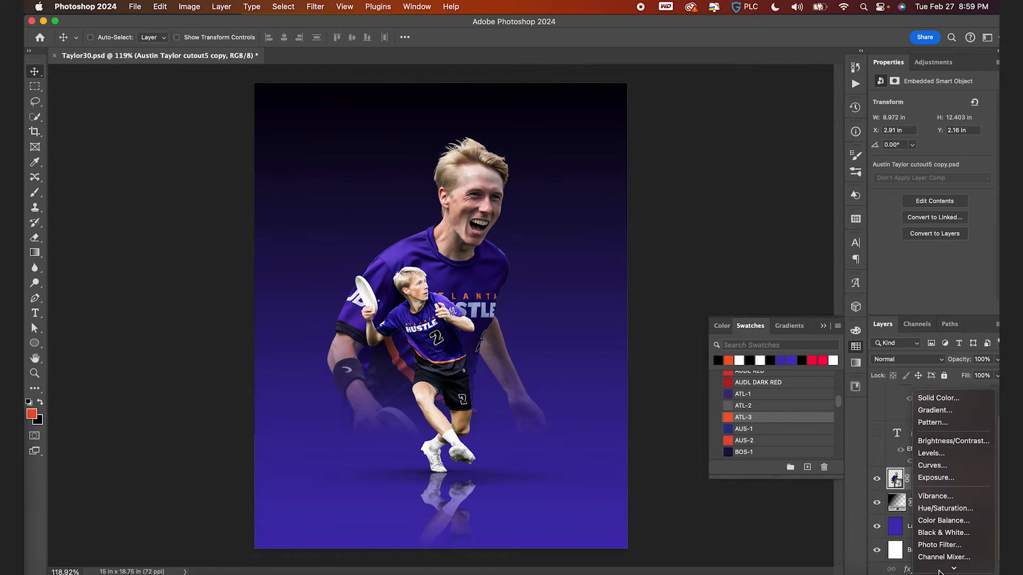
left_click(944, 459)
left_click(900, 490, "alt")
left_click(906, 481)
left_click_drag(950, 165, 951, 155)
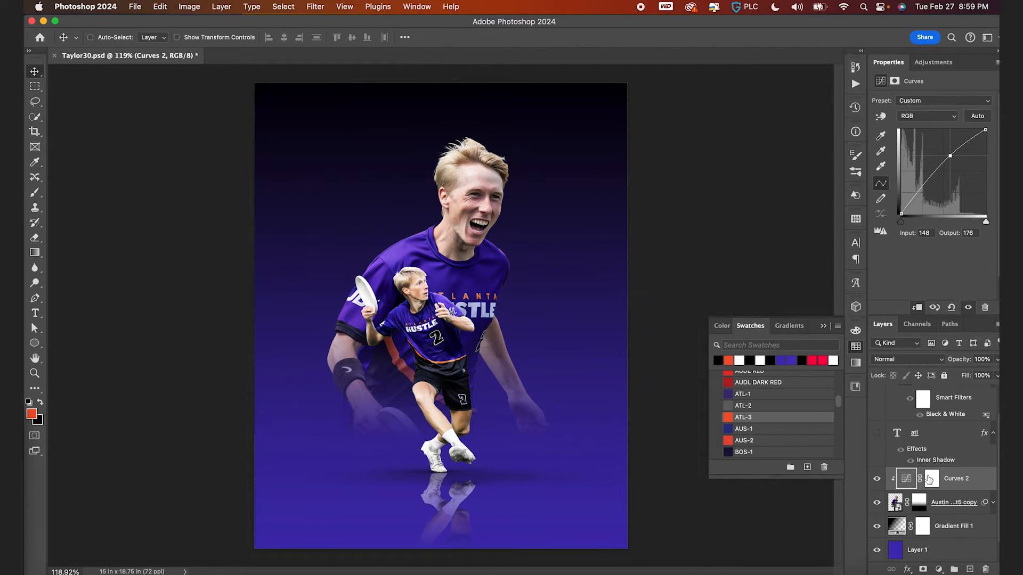
- Invert the Curves 2 mask to black and paint with a soft white brush to brighten the large player's face and hair
left_click(932, 478)
key("super+i")
key("d")
key("b")
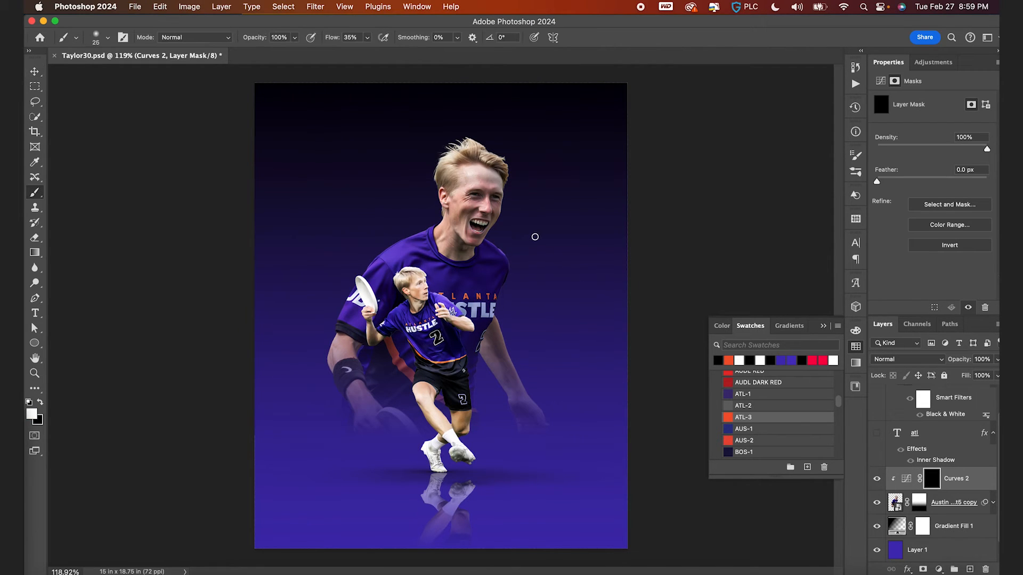
key("bracketright")
key("bracketright")
key("bracketright")
key("bracketleft")
left_click_drag(439, 230, 434, 223)
left_click_drag(336, 38, 341, 38)
mouse_move(472, 153)
left_mouse_down()
mouse_move(468, 142)
mouse_move(501, 155)
left_mouse_up()
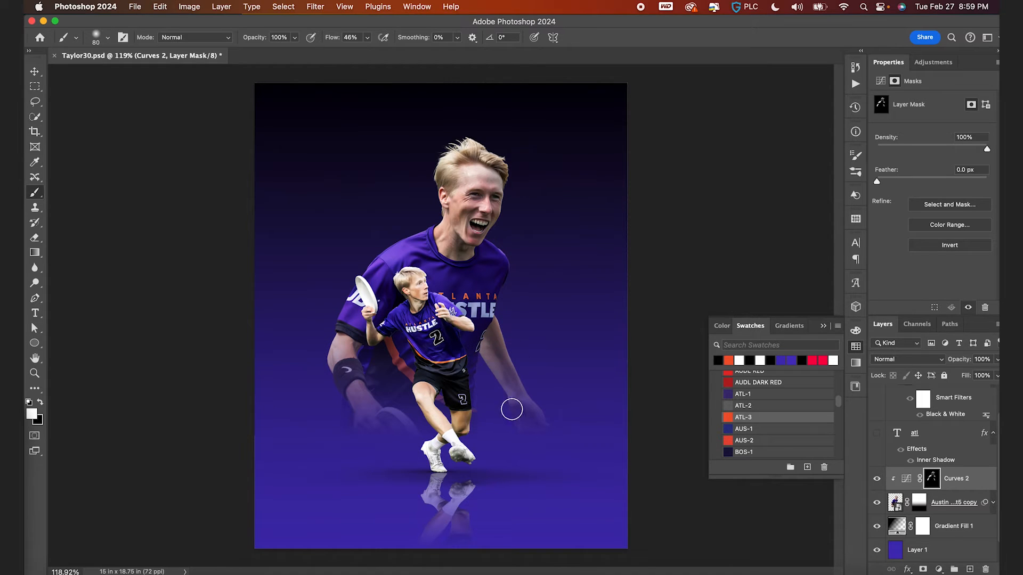
- Duplicate the Curves 2 adjustment and pull its curve down to darken
left_click_drag(907, 486, 909, 499)
left_click(907, 503)
left_click_drag(949, 159, 955, 175)
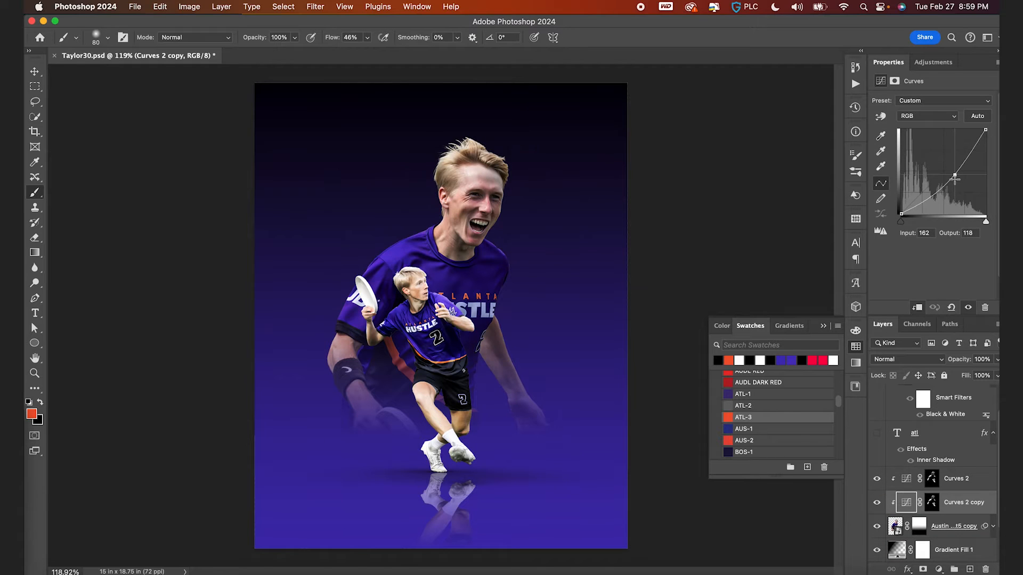
- Replace the copy's layer mask with a new black mask and paint darkening near the large player's chest
right_click(931, 503)
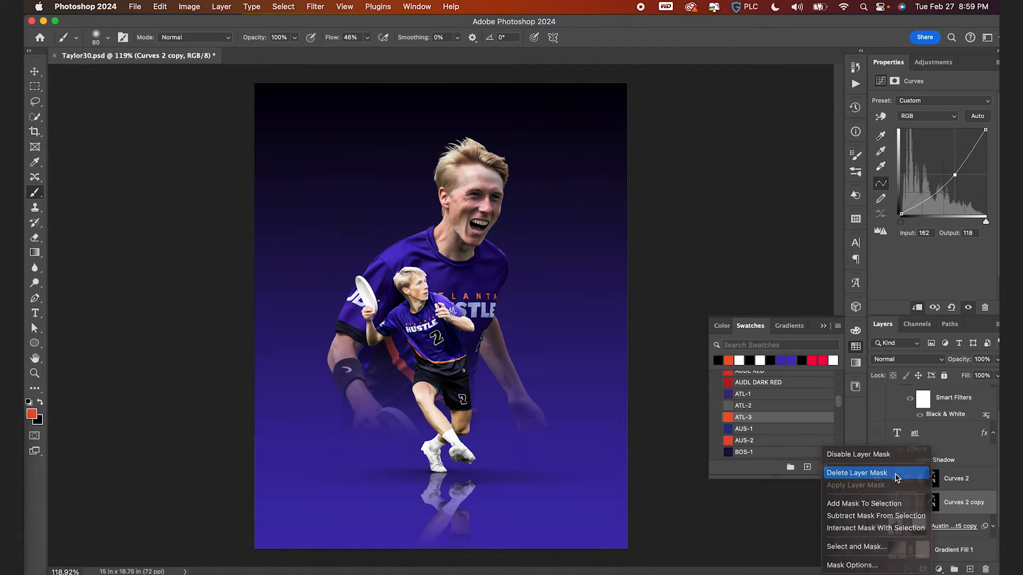
left_click(895, 475)
left_click(923, 570, "alt")
mouse_move(458, 250)
left_mouse_down()
mouse_move(478, 233)
mouse_move(465, 215)
mouse_move(457, 247)
mouse_move(419, 265)
left_mouse_up()
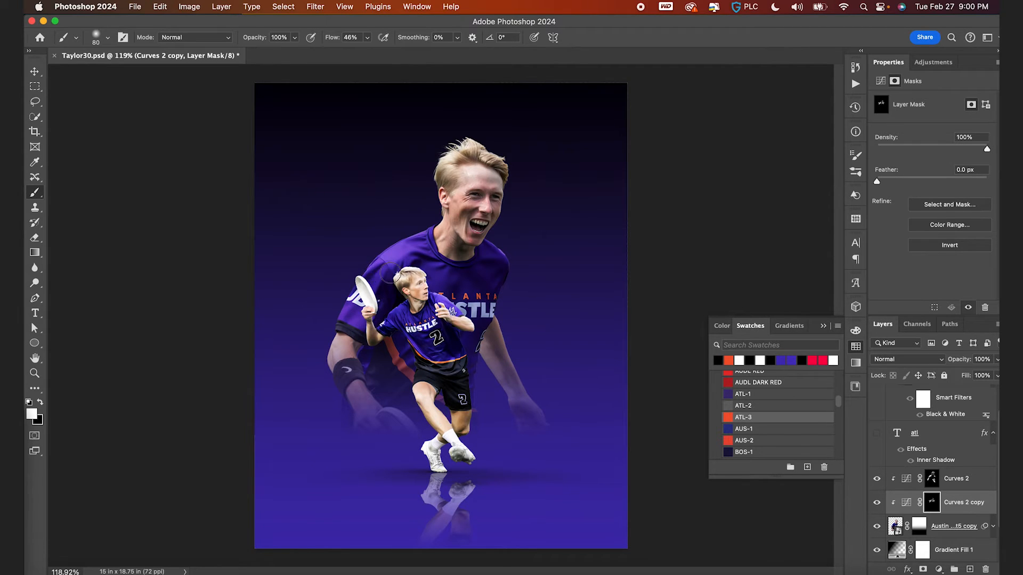
- Paint more darkening with a larger brush along the large player's side and arm on the copy's mask
scroll(376, 282, "up", 4)
key("bracketleft")
key("bracketleft")
key("bracketleft")
key("bracketleft")
key("x")
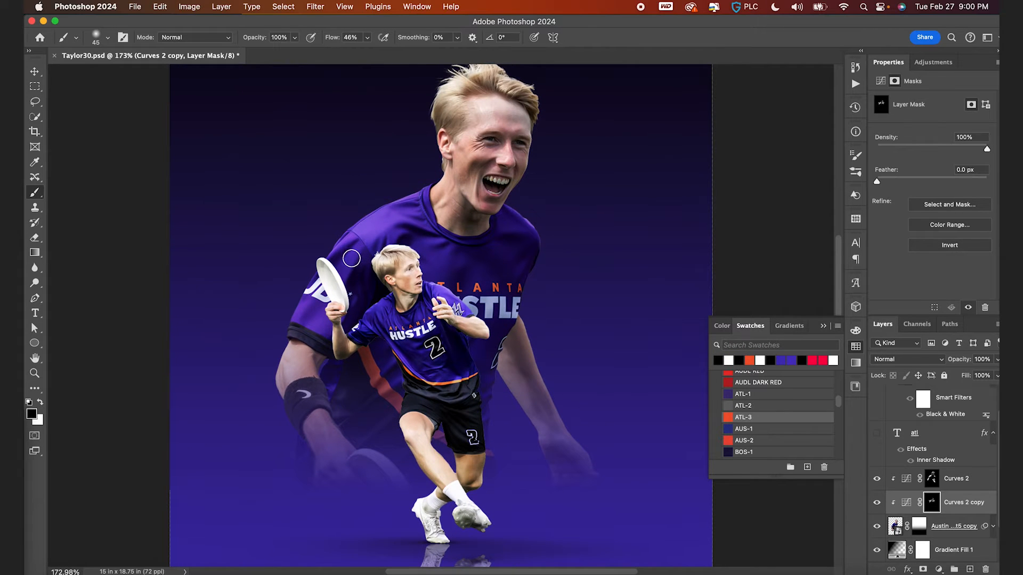
key("x")
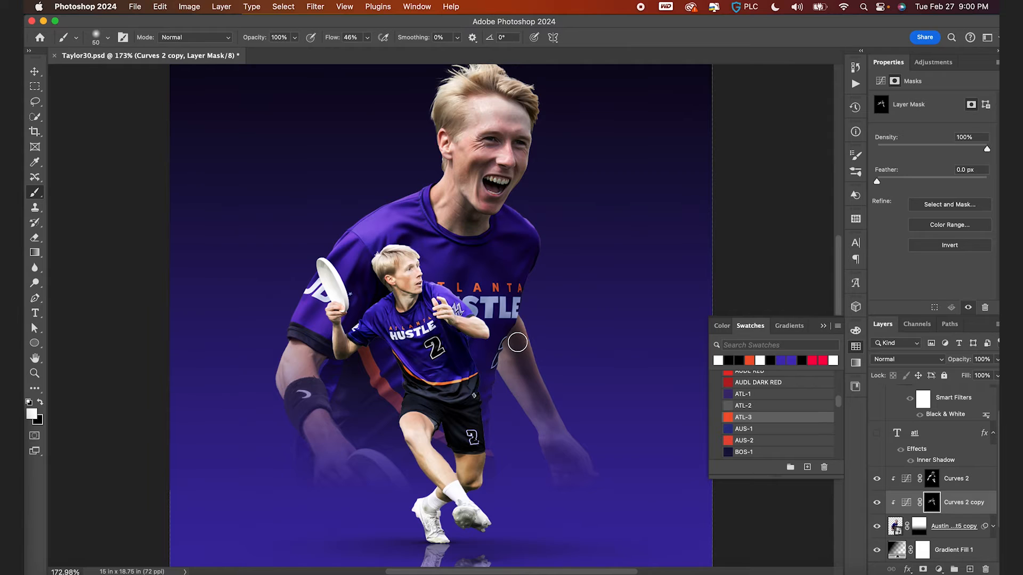
key("bracketright")
key("bracketright")
key("bracketright")
key("bracketright")
key("bracketright")
key("bracketright")
key("bracketright")
key("bracketright")
left_click_drag(512, 328, 577, 457)
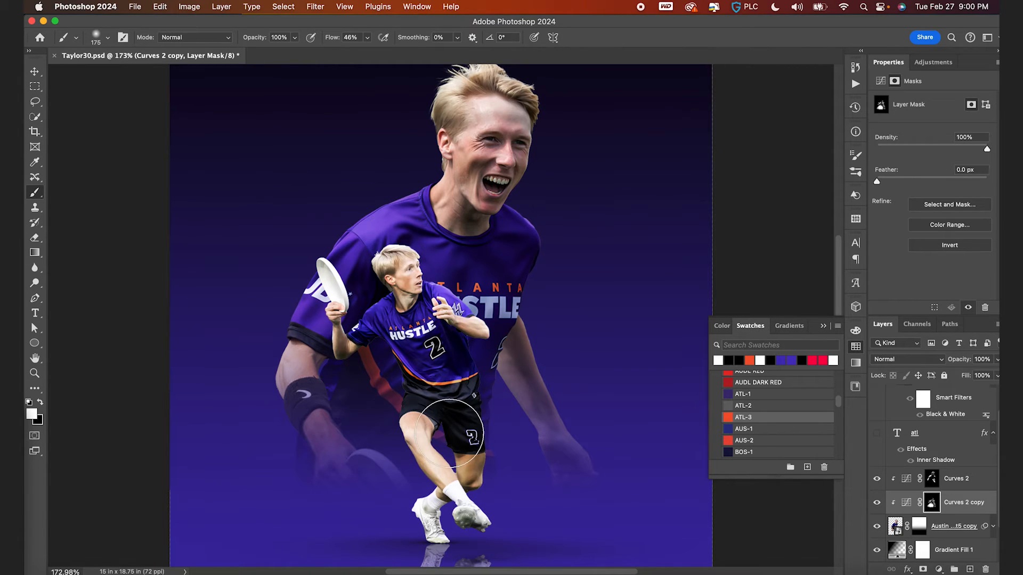
- Fit the canvas in the window and save the document
key("v")
key("ctrl+0")
key("ctrl+s")
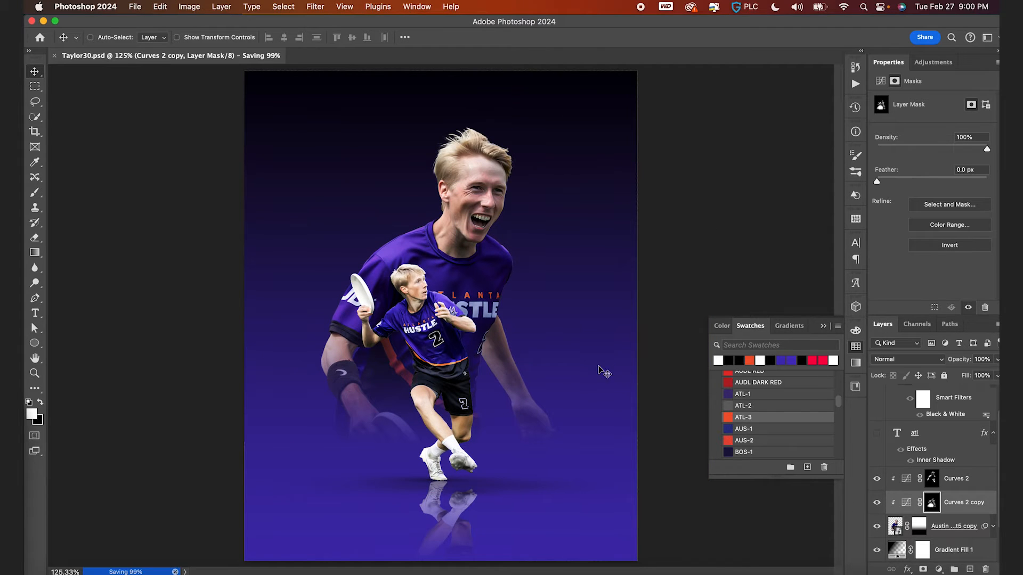
- Copy the Hue/Saturation adjustment from the Taylor Cutout group onto the large player layer
key("ctrl+plus")
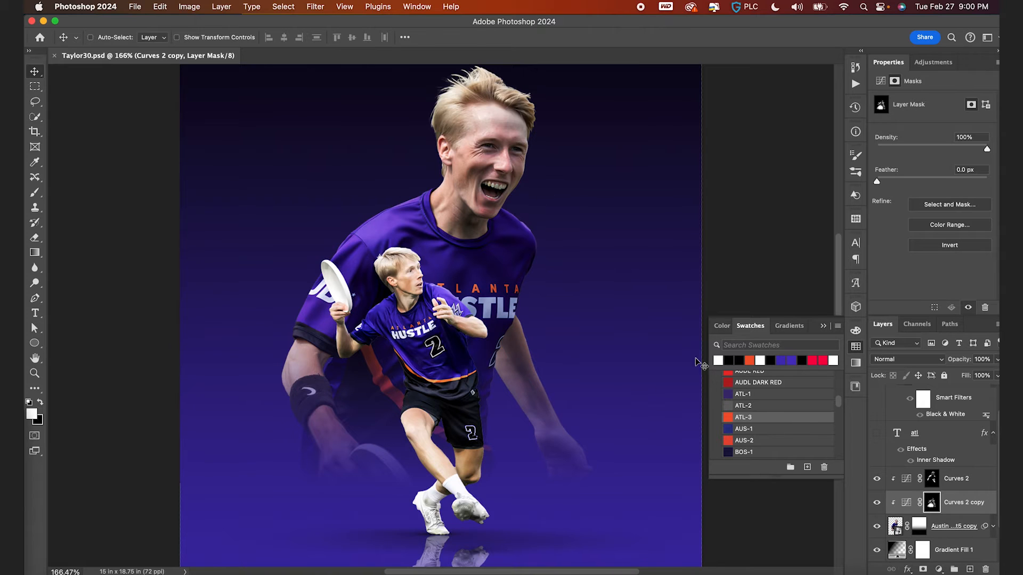
scroll(895, 488, "up", 2)
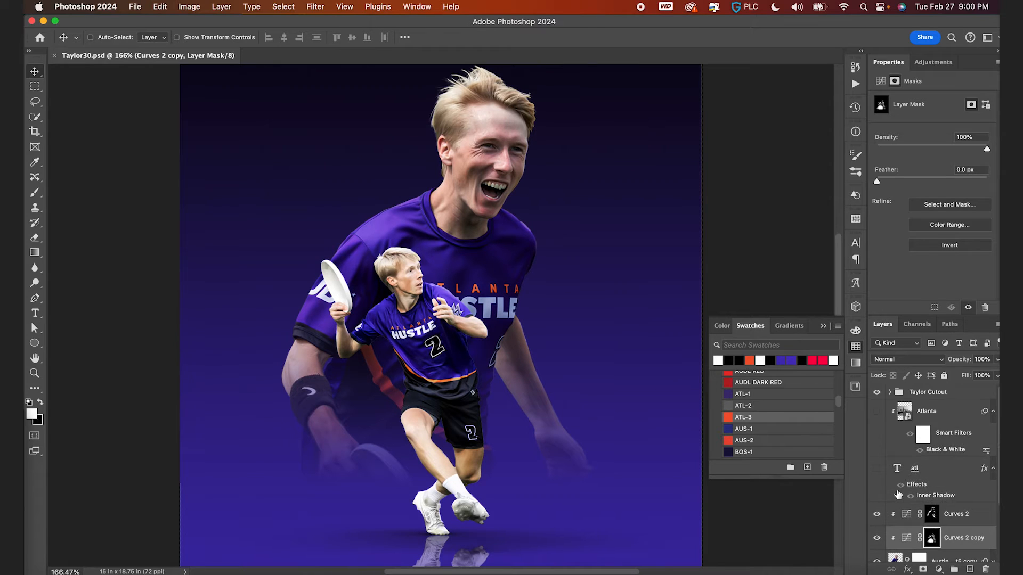
left_click(890, 393)
left_click_drag(916, 413, 925, 476)
left_click(878, 502)
- Add a clipped Selective Color adjustment to the large player layer, setting Reds to Cyan +4 and Yellow +8
scroll(576, 346, "down", 3)
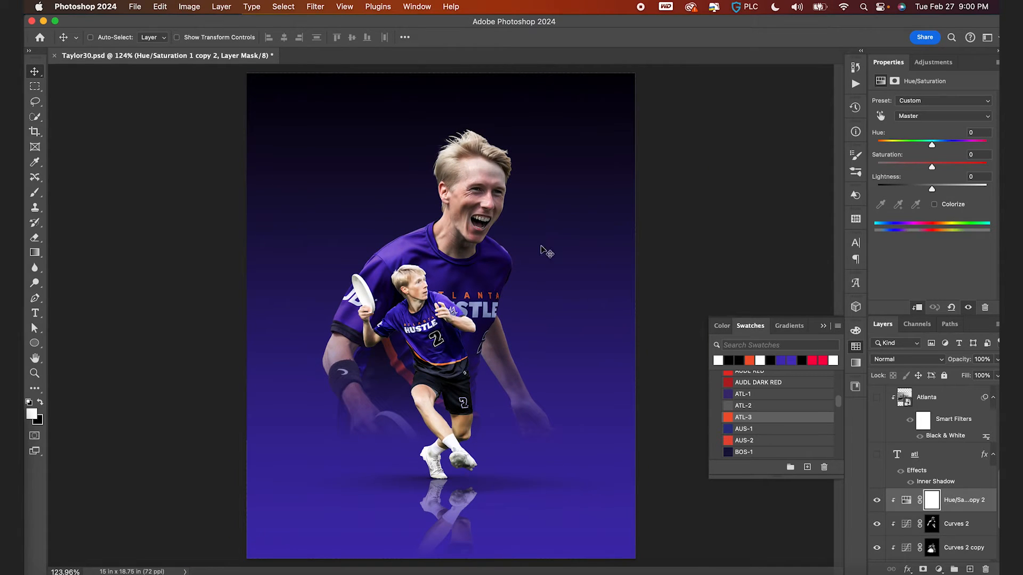
scroll(454, 229, "up", 5)
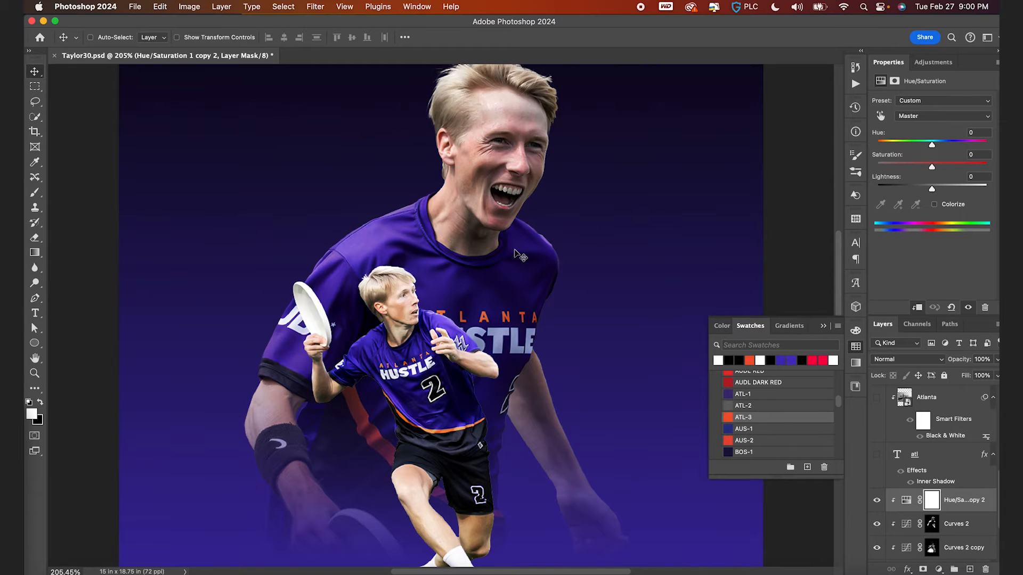
scroll(486, 213, "down", 3)
scroll(917, 544, "down", 1)
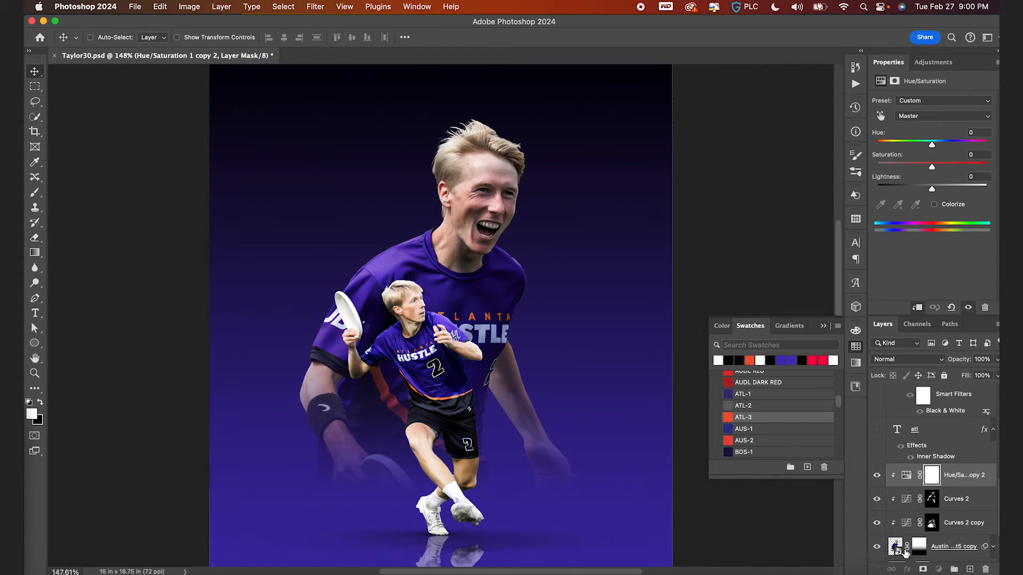
left_click(900, 552)
left_click(925, 569)
left_click(948, 566)
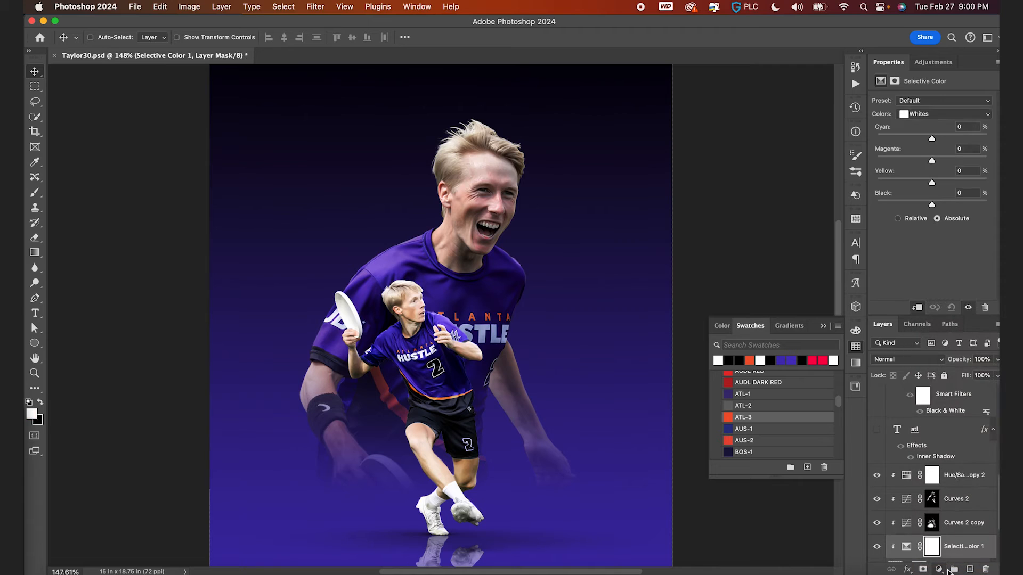
left_click(940, 114)
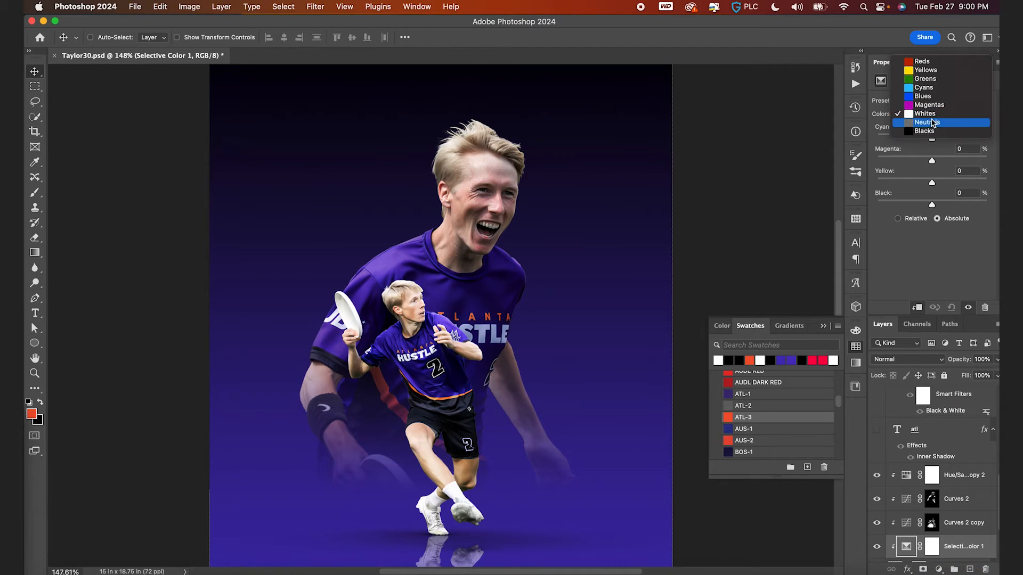
left_click(927, 58)
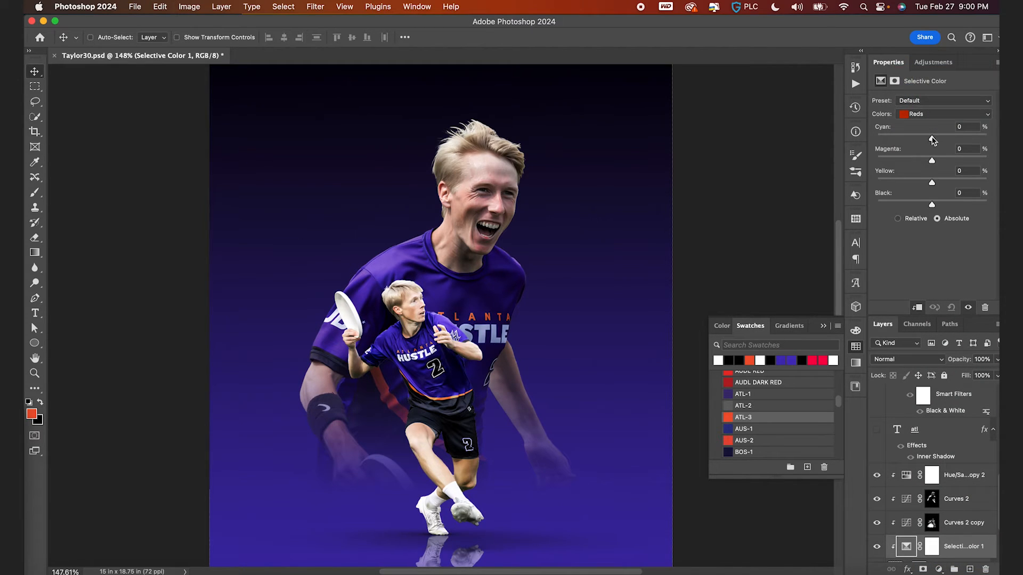
left_click_drag(933, 133, 934, 137)
key("super+plus")
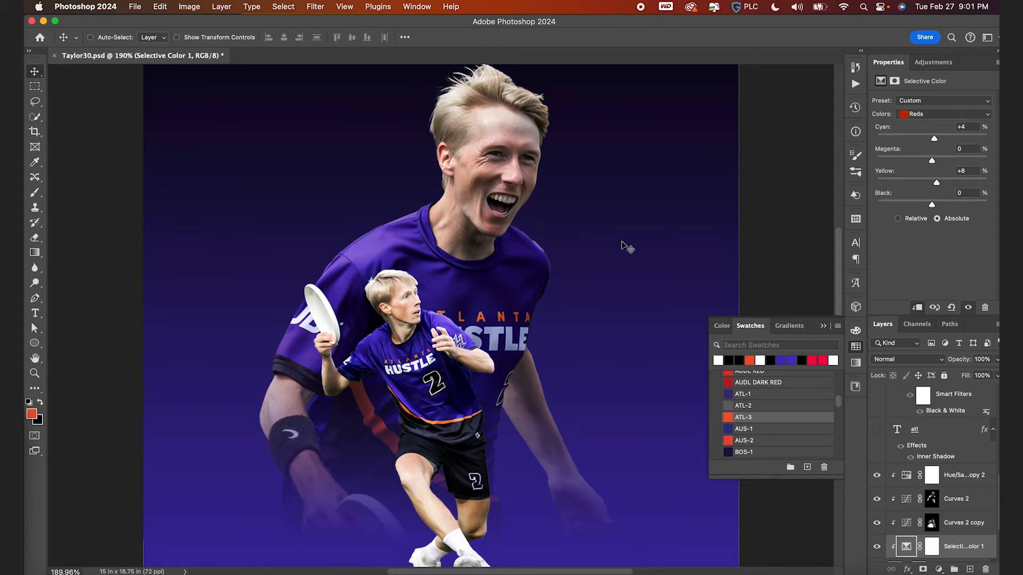
key("super+minus")
key("super+plus")
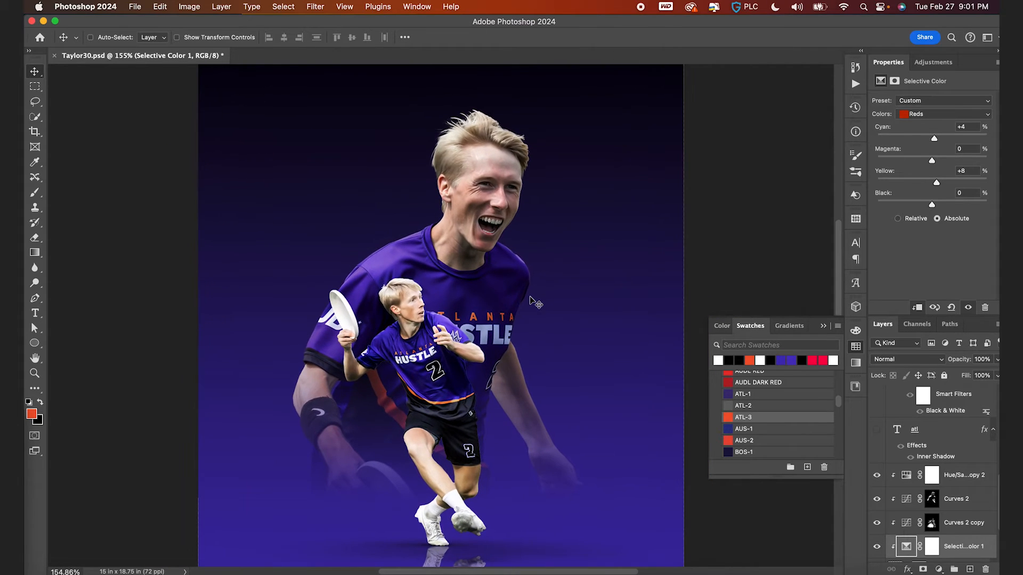
scroll(902, 507, "up", 5)
left_click(905, 486)
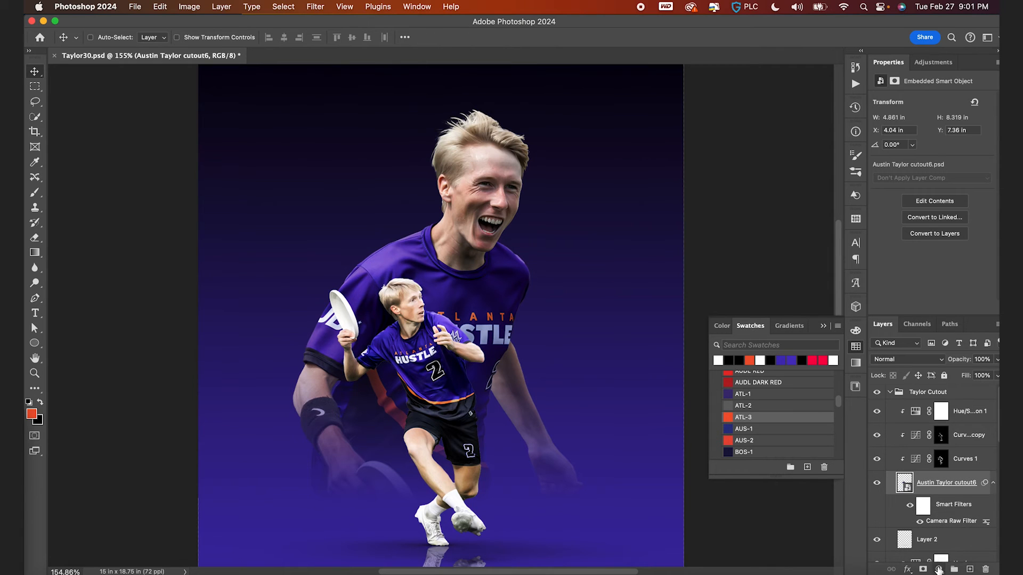
left_click(939, 569)
left_click(921, 503)
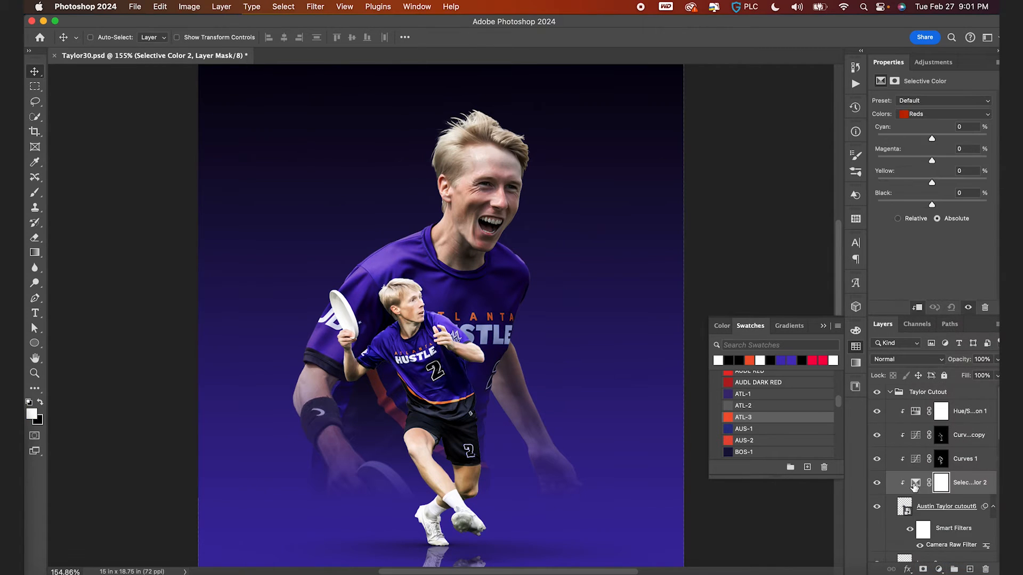
left_click(929, 115)
left_click(928, 149)
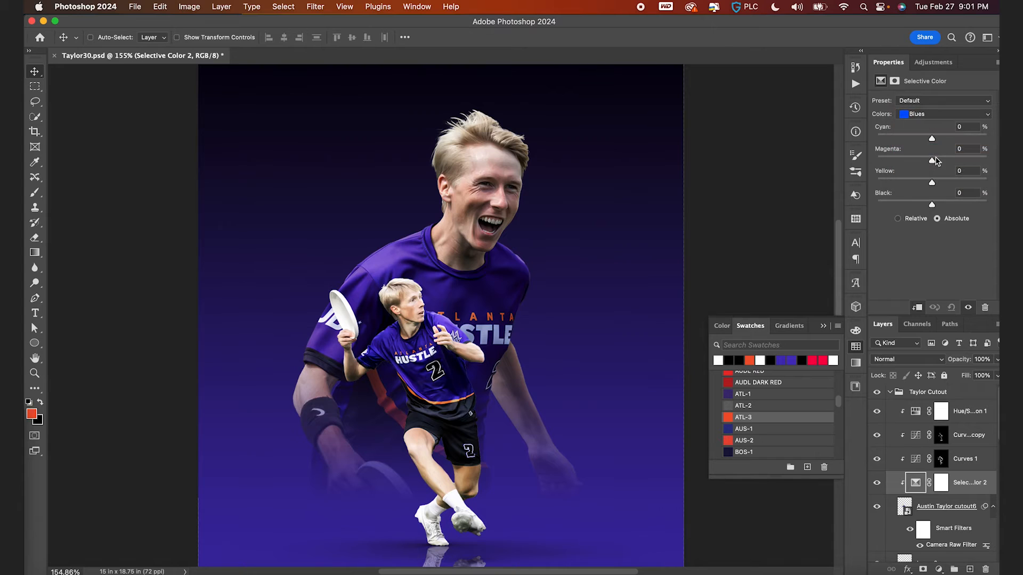
left_click_drag(930, 161, 930, 183)
left_click_drag(933, 206, 931, 207)
scroll(616, 366, "down", 3)
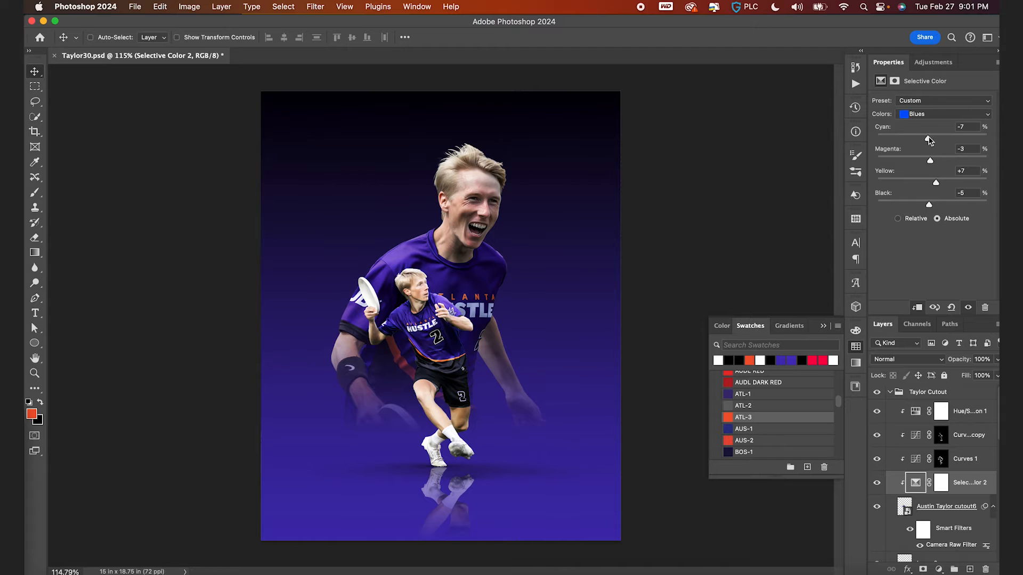
scroll(564, 295, "up", 1)
key("super+s")
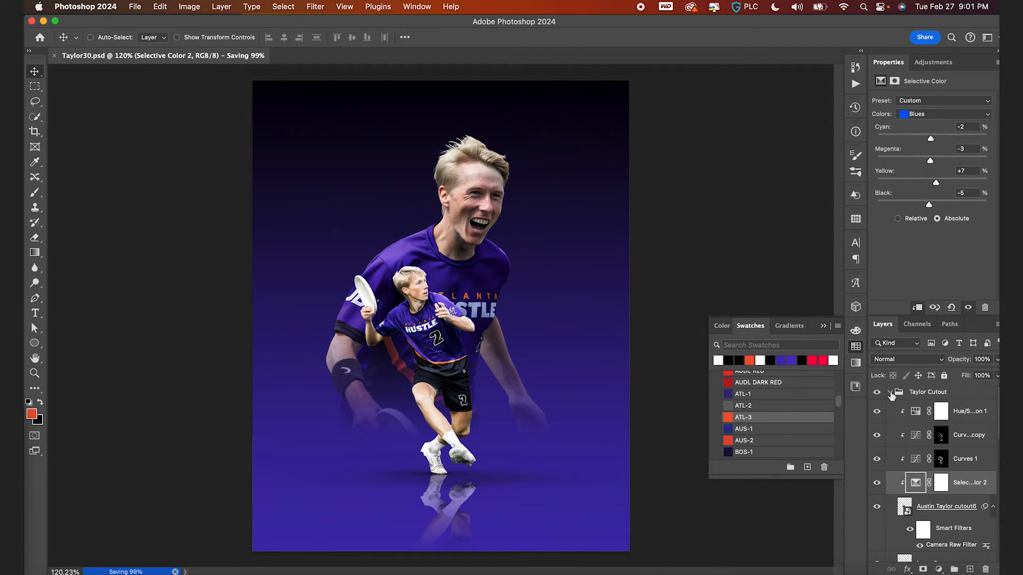
- Group the large player layer and its adjustment layers into a group named Back Cutout
left_click(890, 394)
scroll(908, 447, "down", 3)
left_click(952, 457)
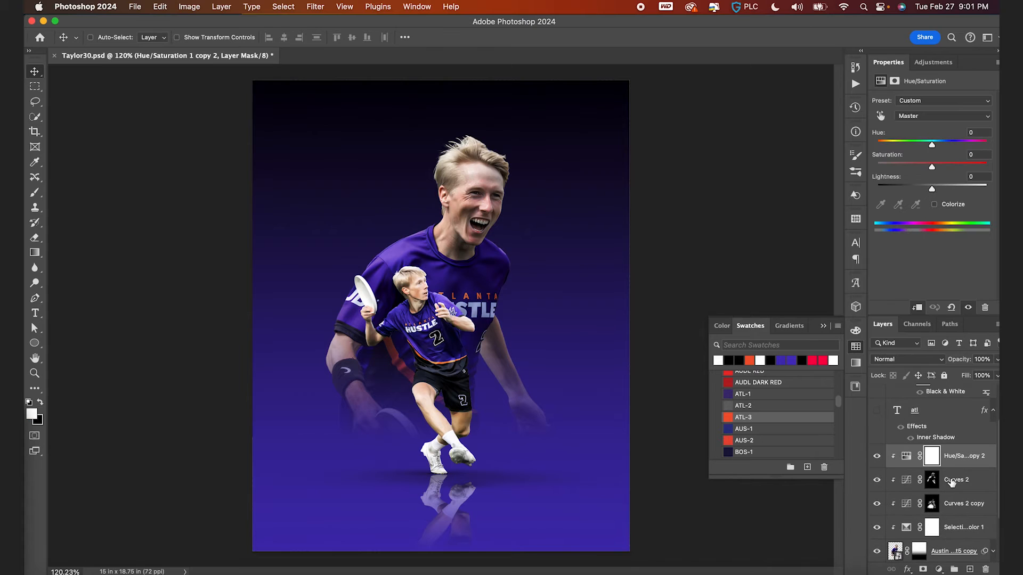
scroll(952, 481, "down", 3)
left_click(952, 499, "shift")
left_click(955, 570)
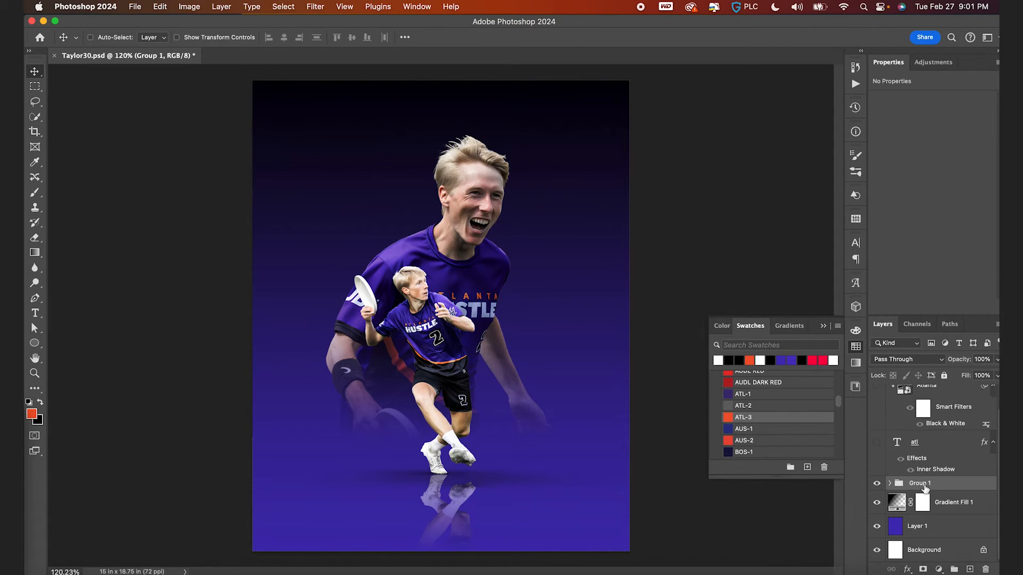
type("Back Cutout")
key("Return")
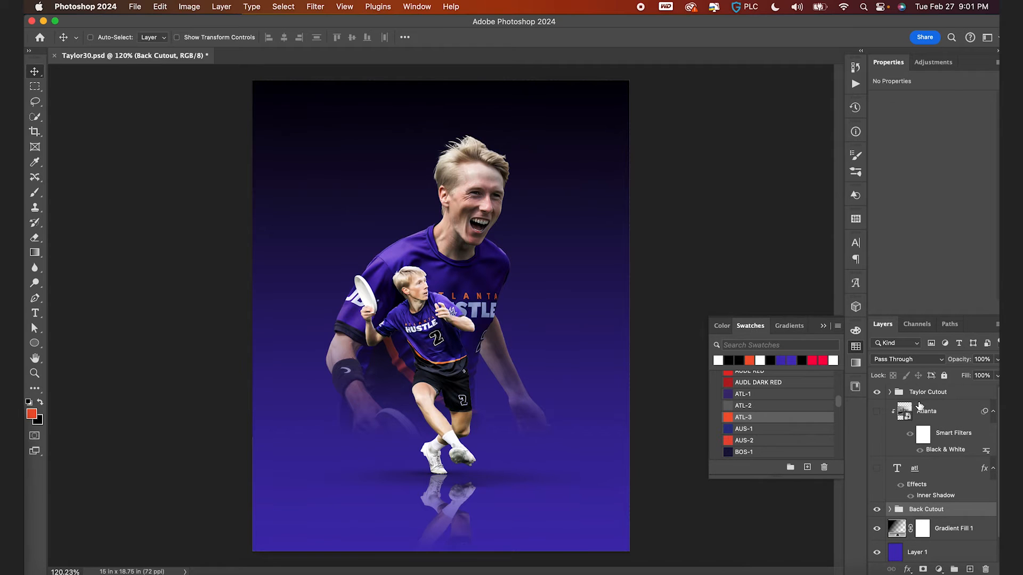
- Make the Atlanta skyline layer visible and enlarge it to about 153% across the poster
left_click(899, 455, "alt")
left_click(877, 412)
key("ctrl+t")
left_click_drag(641, 187, 815, 77)
key("Return")
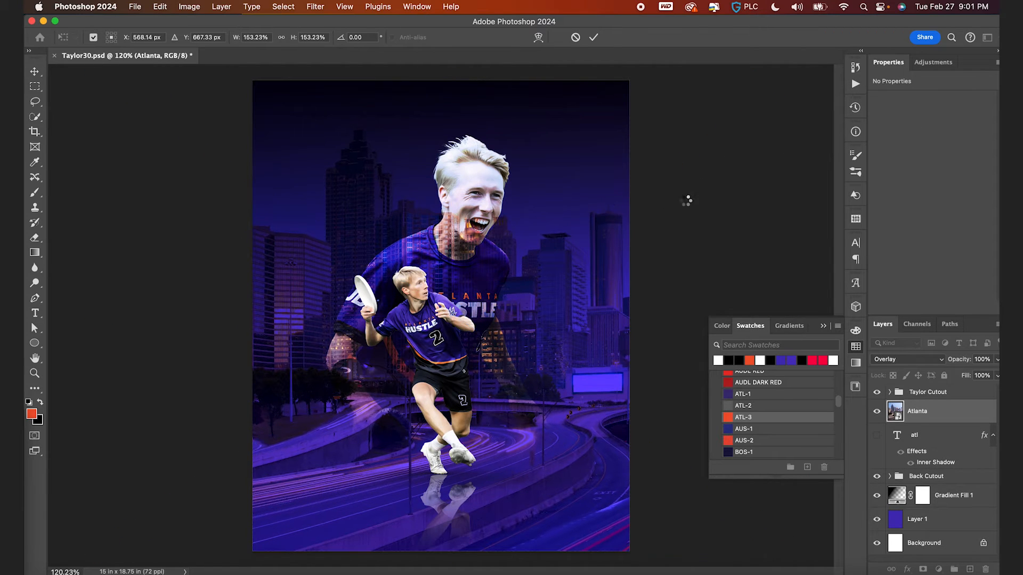
- Place the Atlanta layer beneath Back Cutout and fade its lower part with a vertical gradient layer mask
left_click_drag(912, 438, 912, 495)
left_click(923, 569)
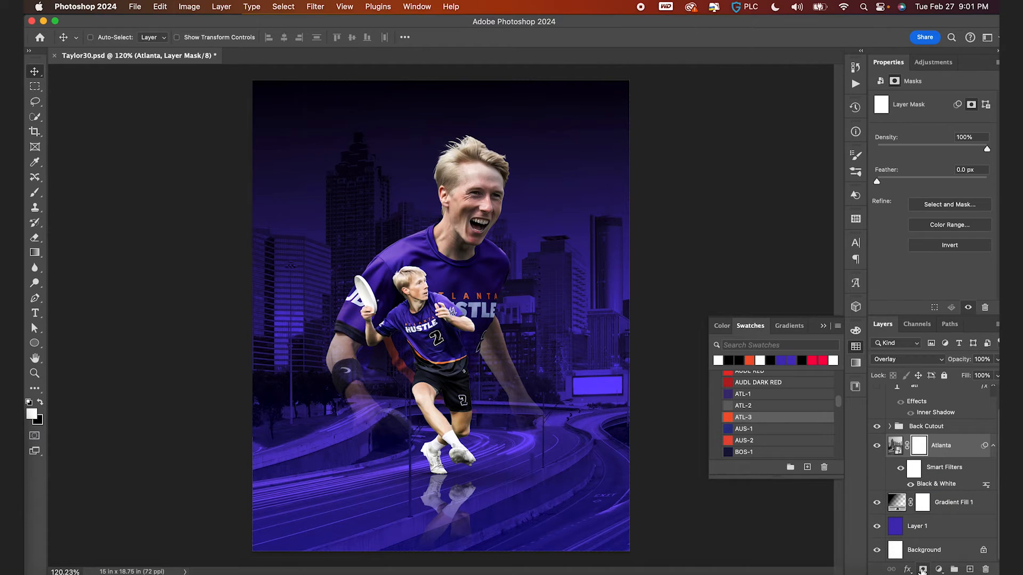
key("g")
key("g")
key("g")
left_click_drag(450, 401, 458, 84)
key("v")
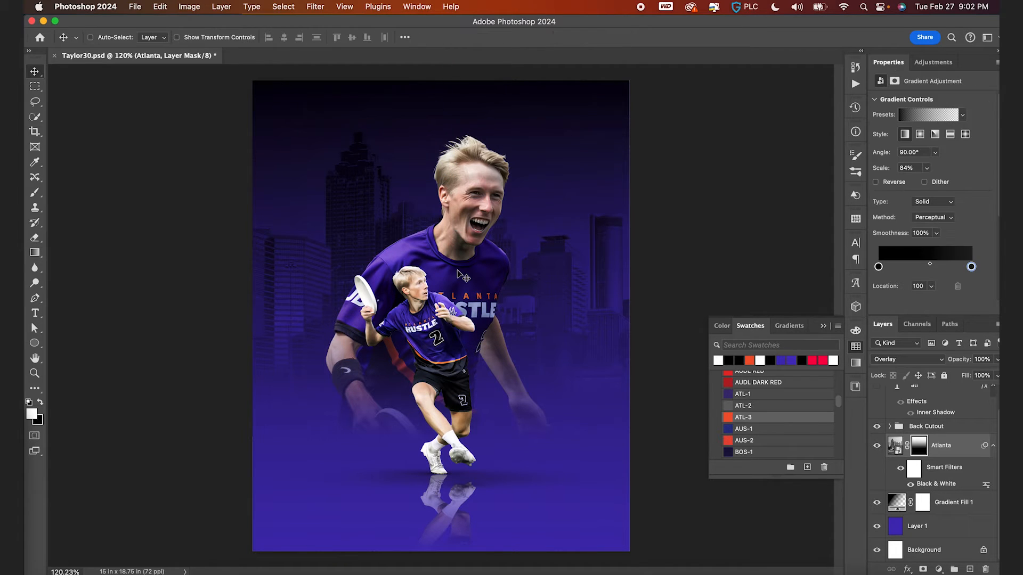
- Change the Atlanta layer's blend mode to Multiply
key("super+0")
left_click(898, 446)
left_click_drag(594, 365, 598, 363)
left_click(927, 361)
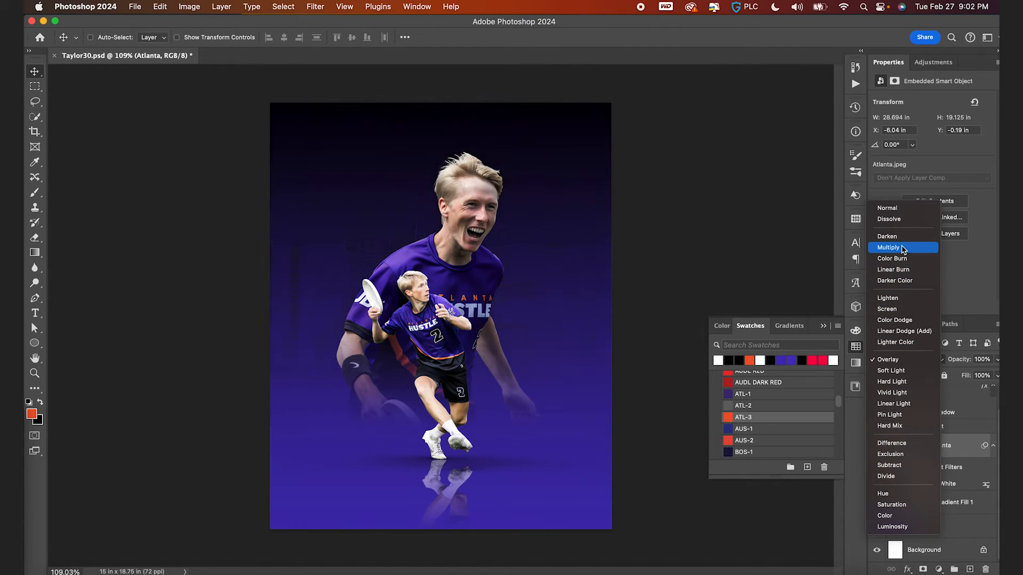
left_click(895, 247)
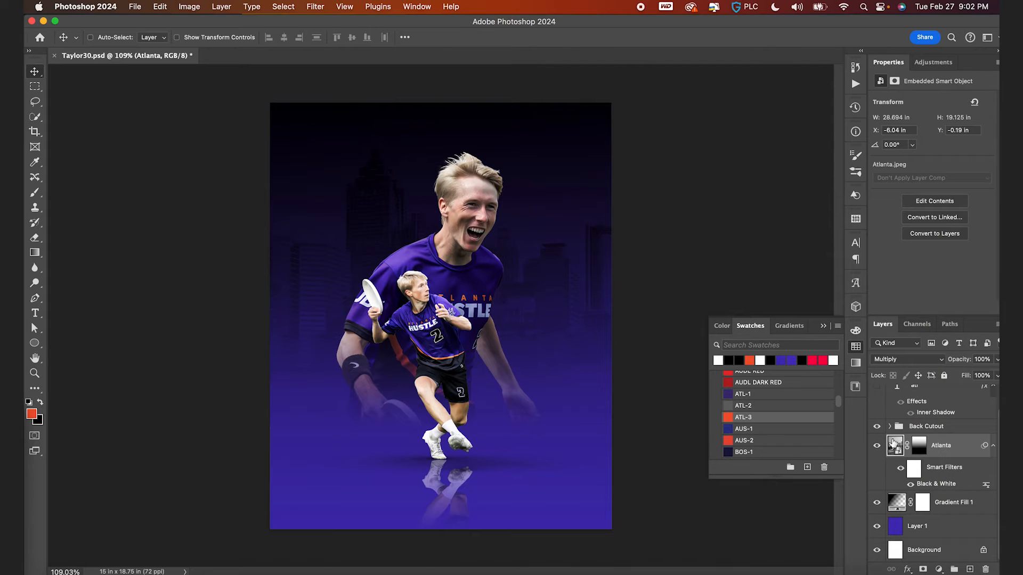
- Zoom in to inspect the faded skyline behind the players and save the document
left_click(878, 448)
scroll(530, 250, "up", 3)
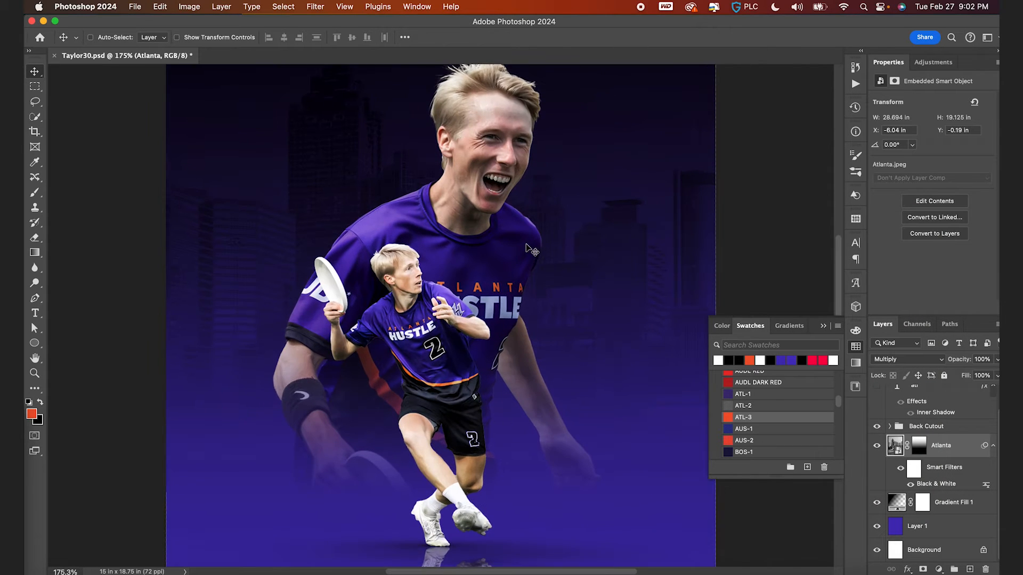
scroll(341, 218, "up", 3)
scroll(341, 218, "down", 3)
scroll(347, 262, "down", 3)
key("super+s")
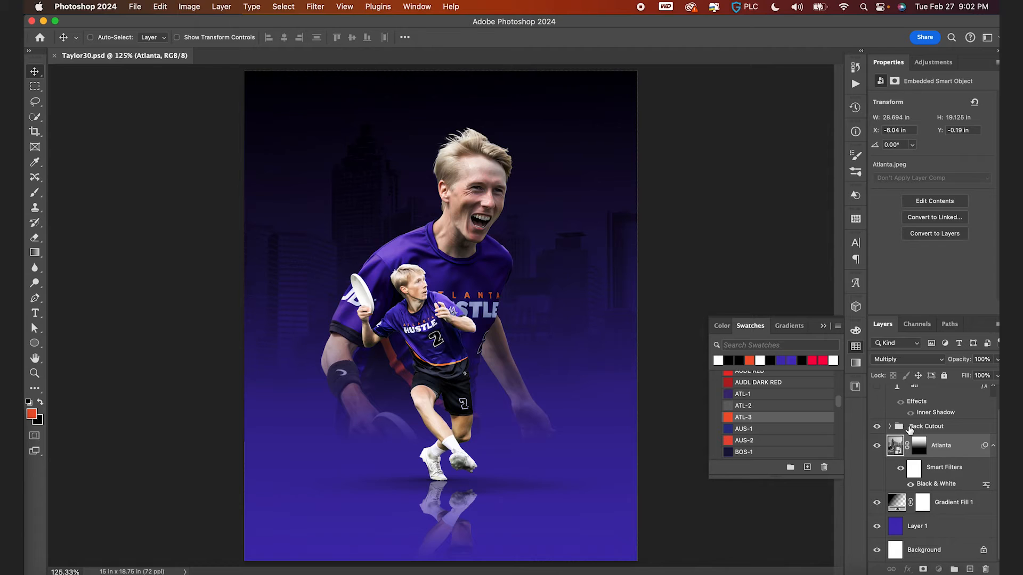
left_click(910, 427)
scroll(910, 429, "up", 1)
left_click(923, 398, "super")
scroll(500, 397, "down", 2)
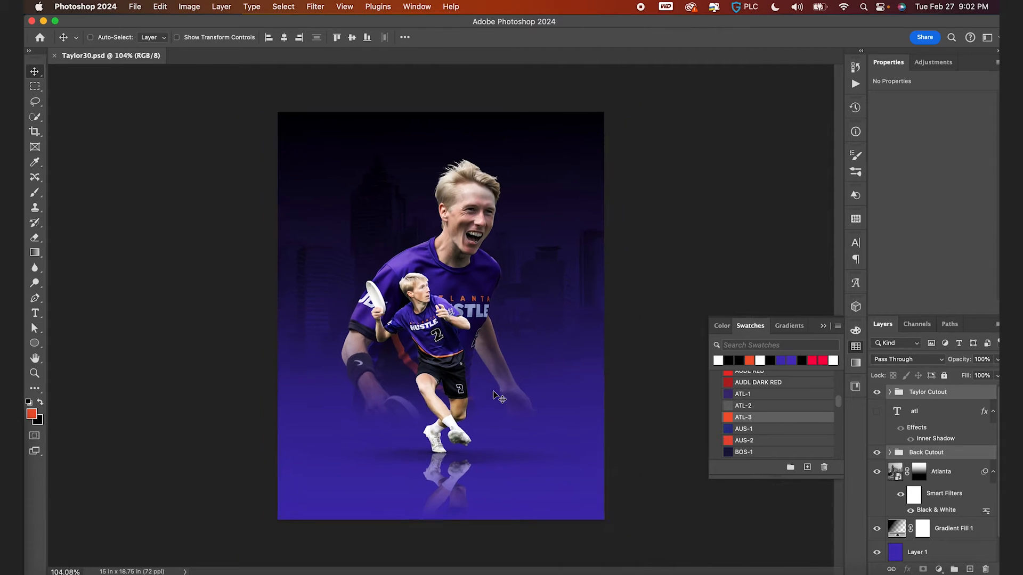
- Save the document
left_click_drag(498, 318, 498, 334)
left_click_drag(496, 332, 496, 332)
key("super+0")
key("super+s")
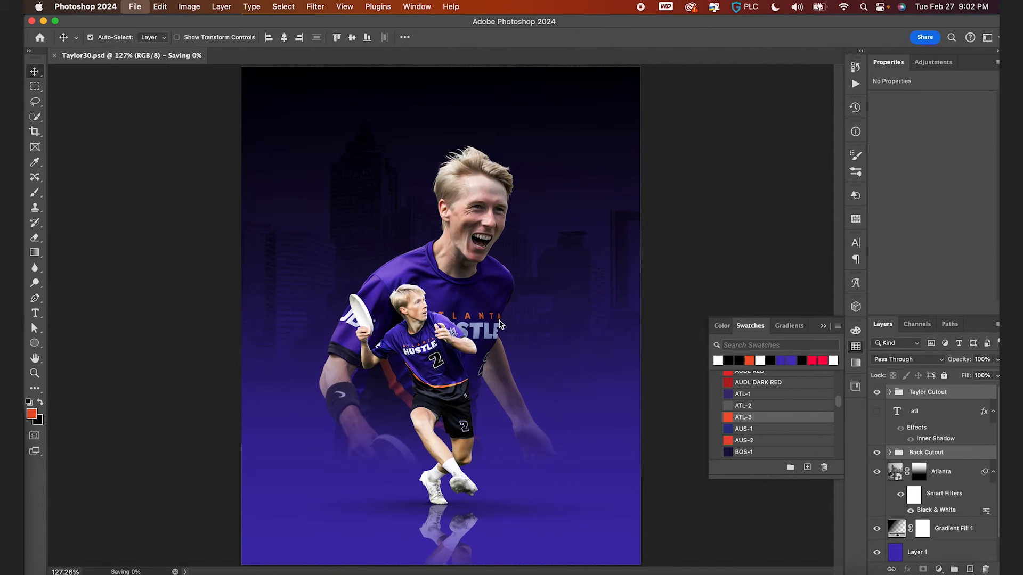
scroll(535, 450, "up", 3)
scroll(534, 449, "down", 3)
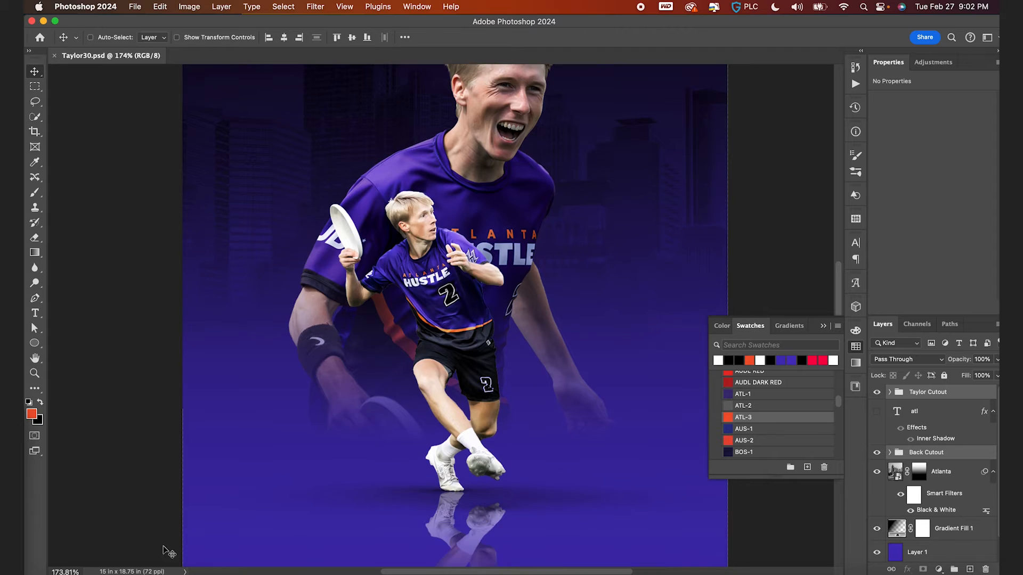
scroll(420, 435, "down", 3)
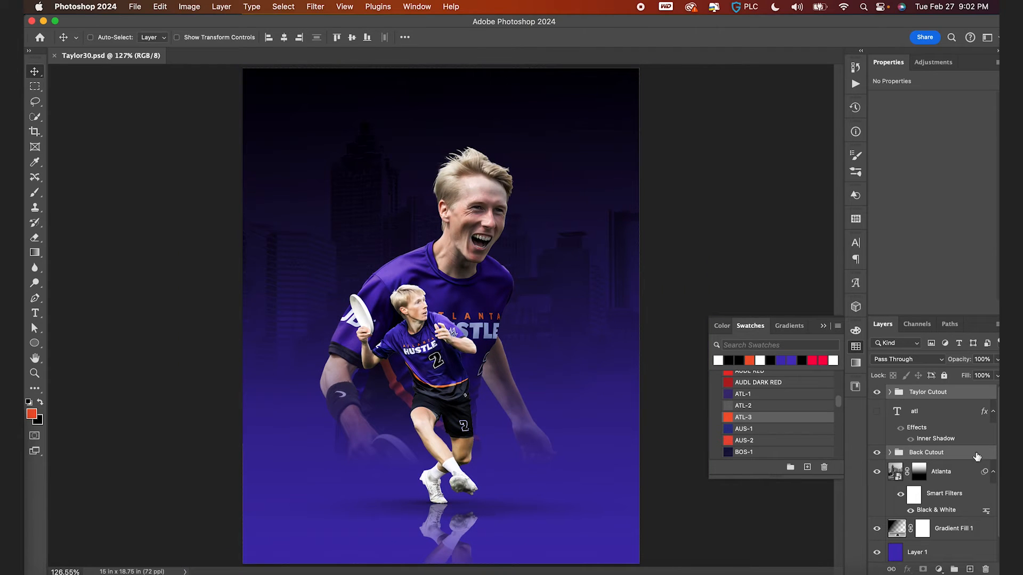
- Show the atl text layer and move it to the top of the layer stack
left_click(911, 397)
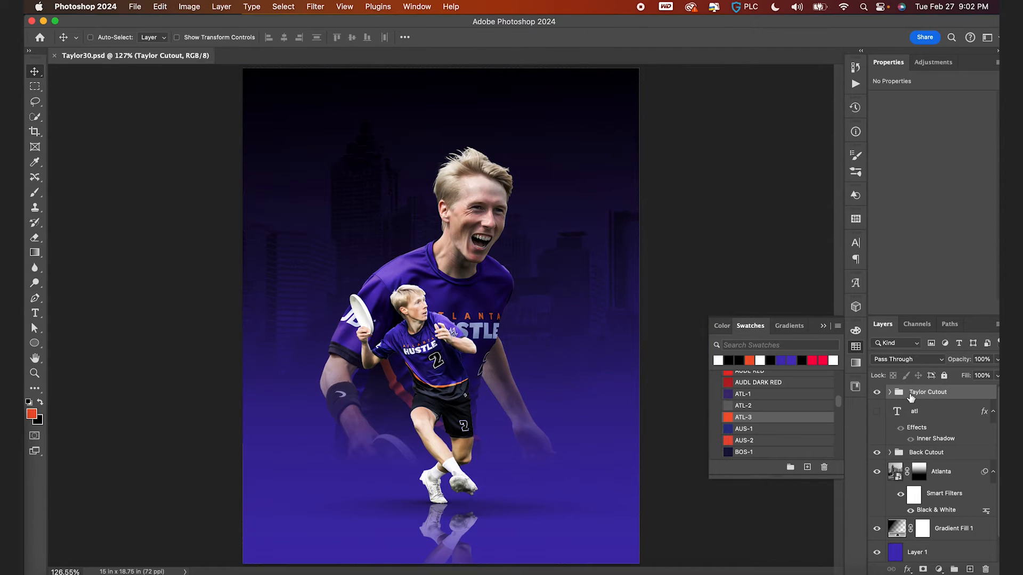
left_click(876, 411)
left_click_drag(905, 409, 986, 570)
scroll(535, 318, "down", 3)
scroll(535, 319, "down", 1)
- Scale the ATL text down and move it up near the top edge of the poster
key("super+t")
left_click_drag(516, 271, 479, 277)
key("Return")
left_click_drag(471, 337, 472, 207)
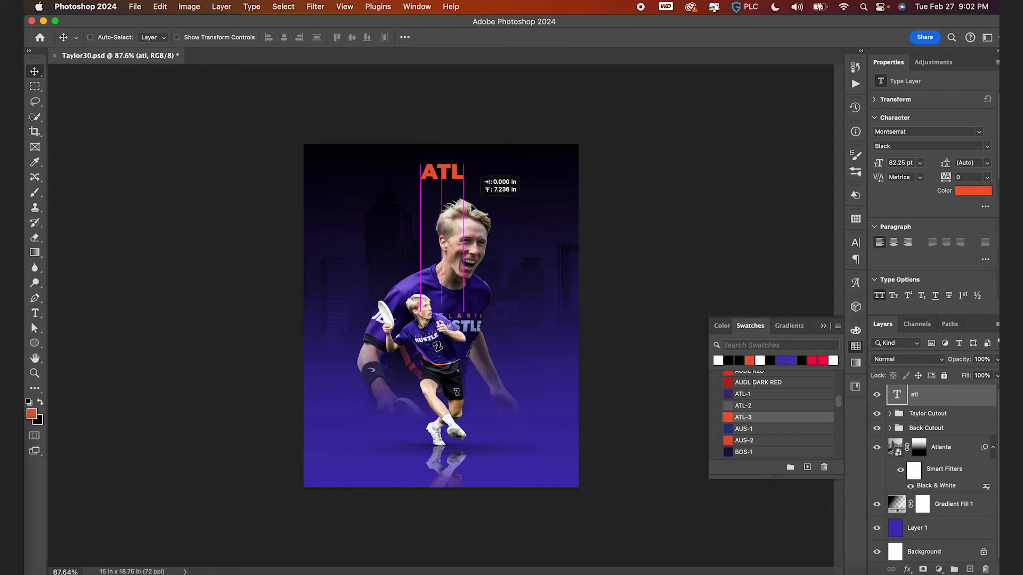
- Replace the text with AUSTIN TAYLOR and ATLANTA HUSTLE on two centered lines
double_click(453, 173)
type("AUSTIN TAYLO")
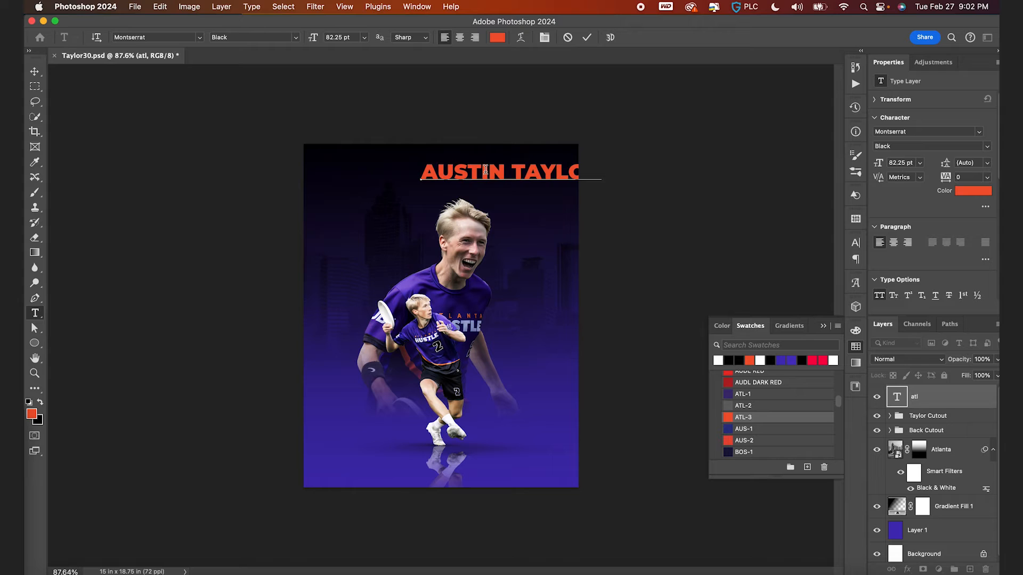
type("RATLANTA HUSTLE")
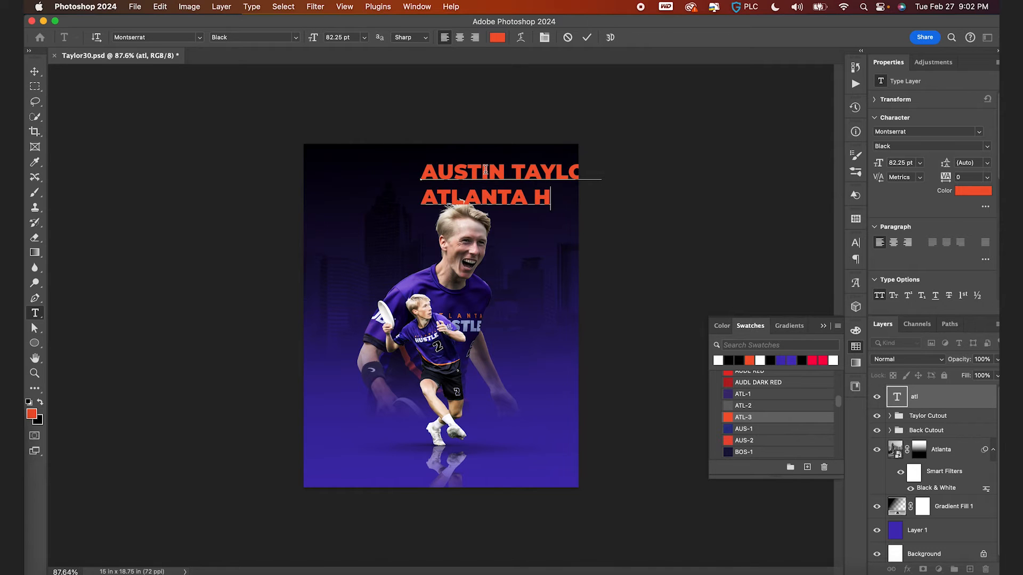
key("super+a")
left_click(459, 38)
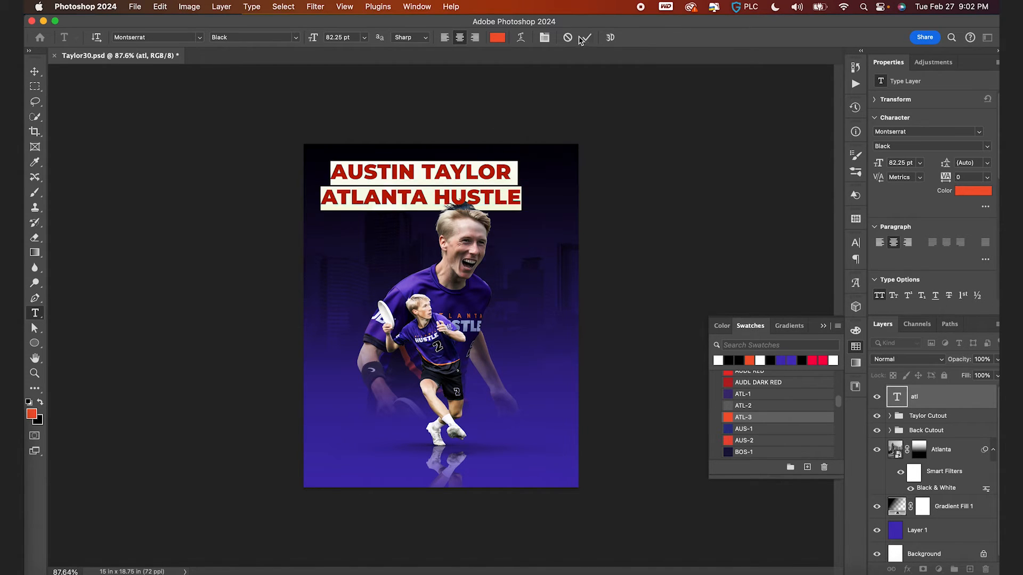
left_click(586, 37)
- Scale the title text down
key("super+t")
left_click_drag(521, 161, 449, 178)
key("Return")
- Set the title's font to Termina Bold
left_click(168, 36)
type("TERMINA")
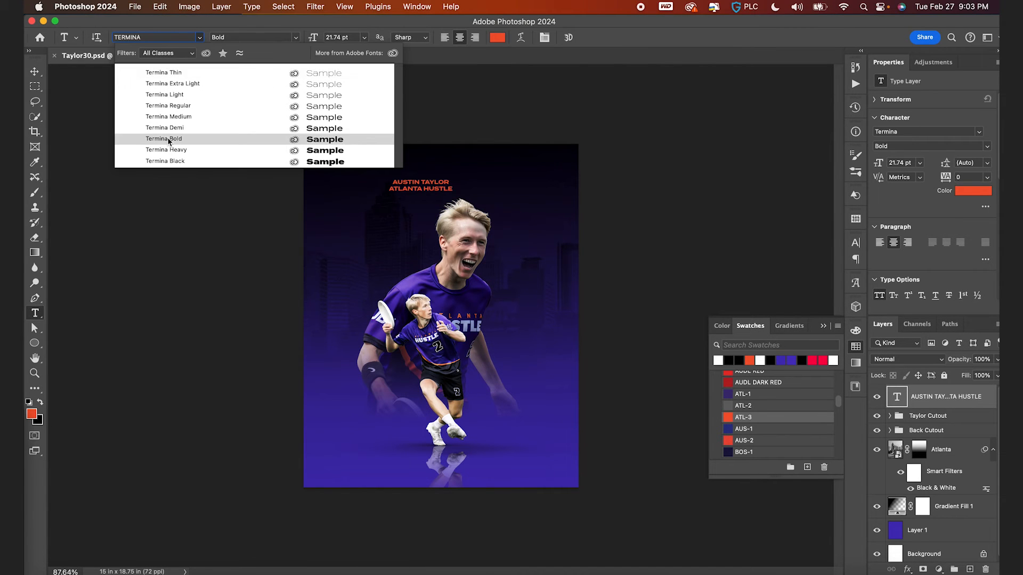
left_click(163, 138)
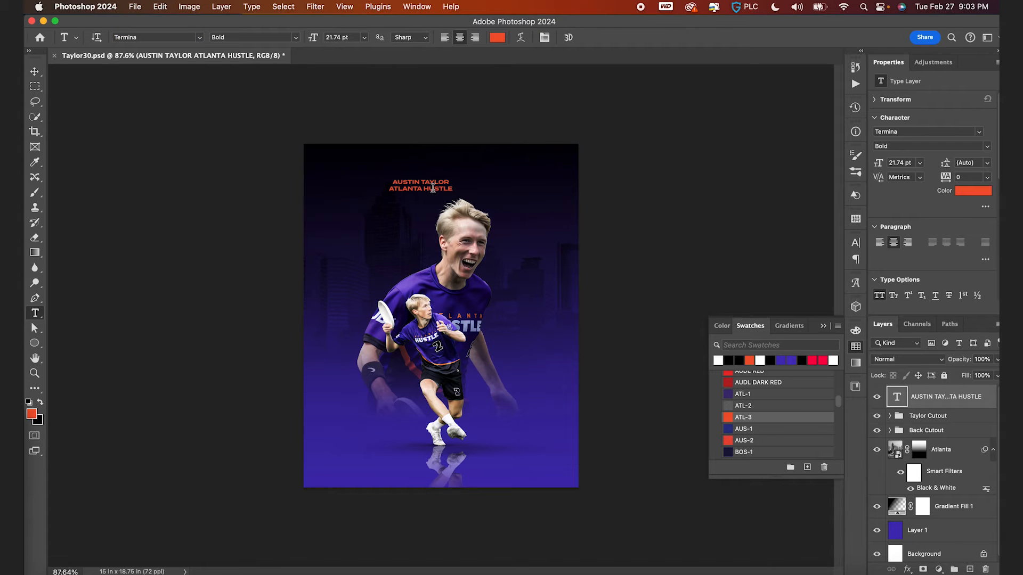
key("Return")
left_click(588, 38)
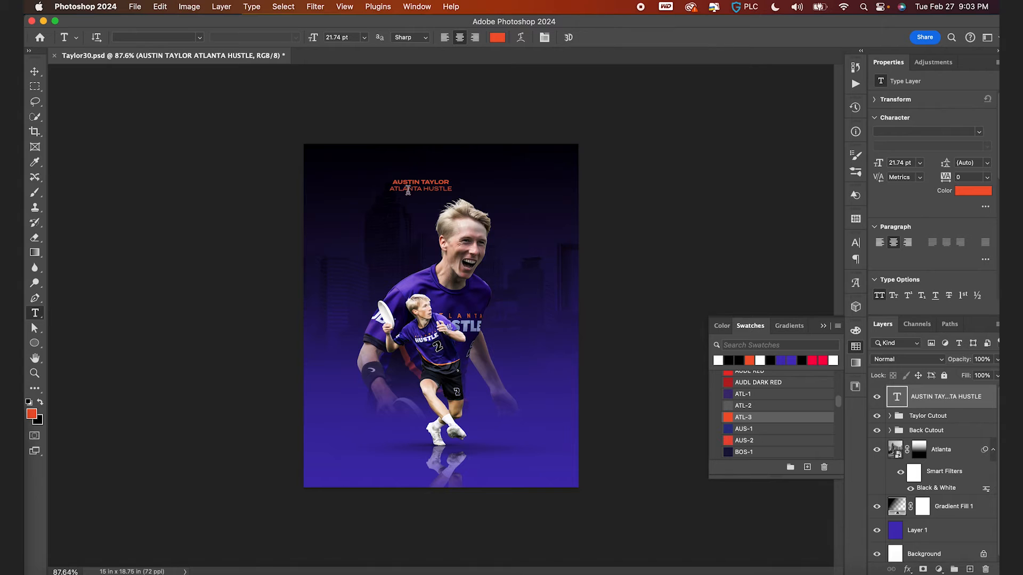
- Color the title text white
scroll(410, 190, "up", 5)
scroll(410, 191, "up", 10)
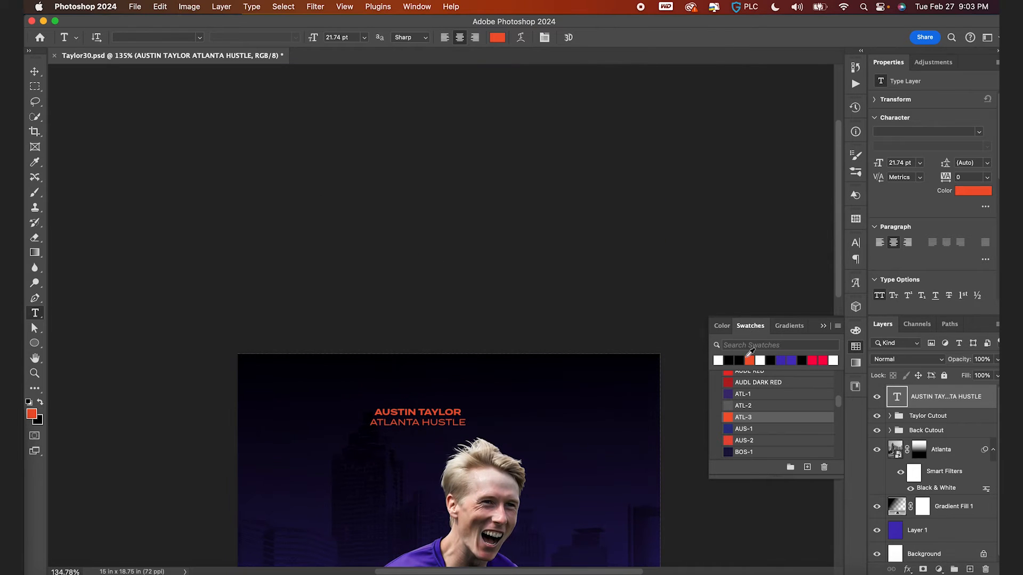
left_click(718, 361)
scroll(437, 342, "up", 5)
key("v")
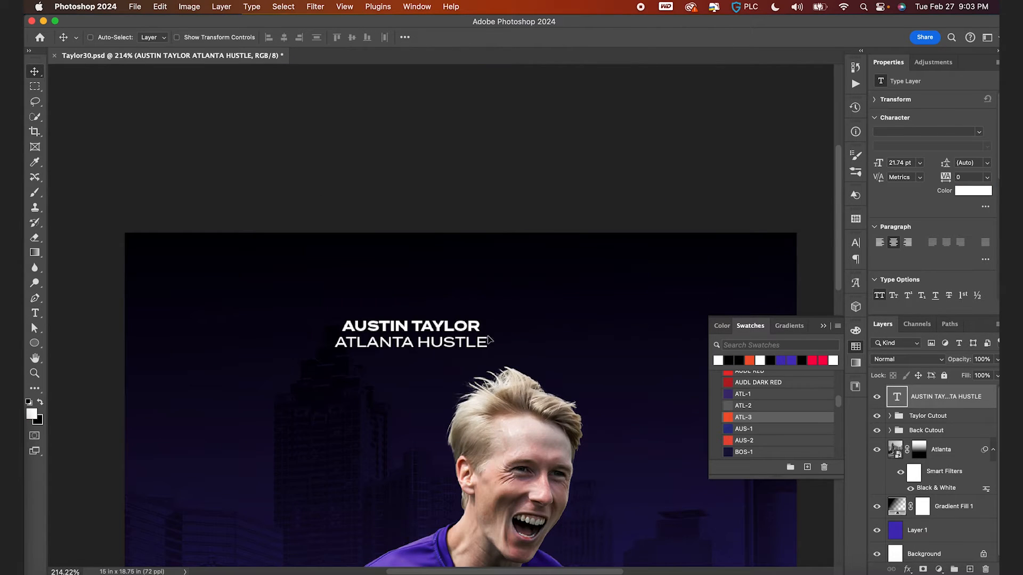
- Move the title up and center it horizontally on the canvas
left_click_drag(493, 343, 536, 294)
key("super+a")
left_click(284, 37)
key("super+d")
- Join the two lines with a slash between them and set ATLANTA HUSTLE to Termina Medium
scroll(506, 237, "down", 3)
key("t")
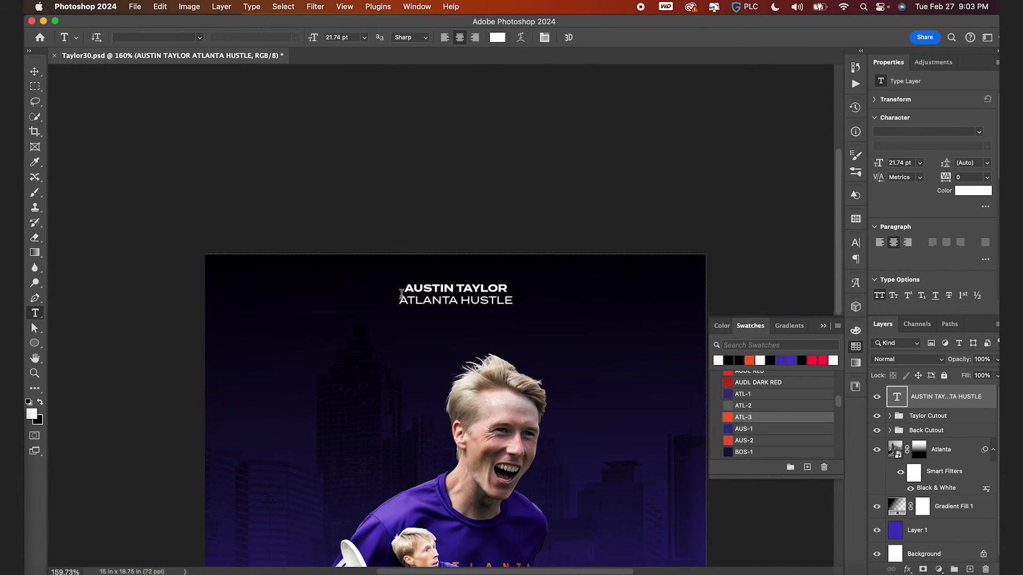
left_click(401, 302)
key("BackSpace")
type("/ATLANTA HUSTLE")
key("shift+Left")
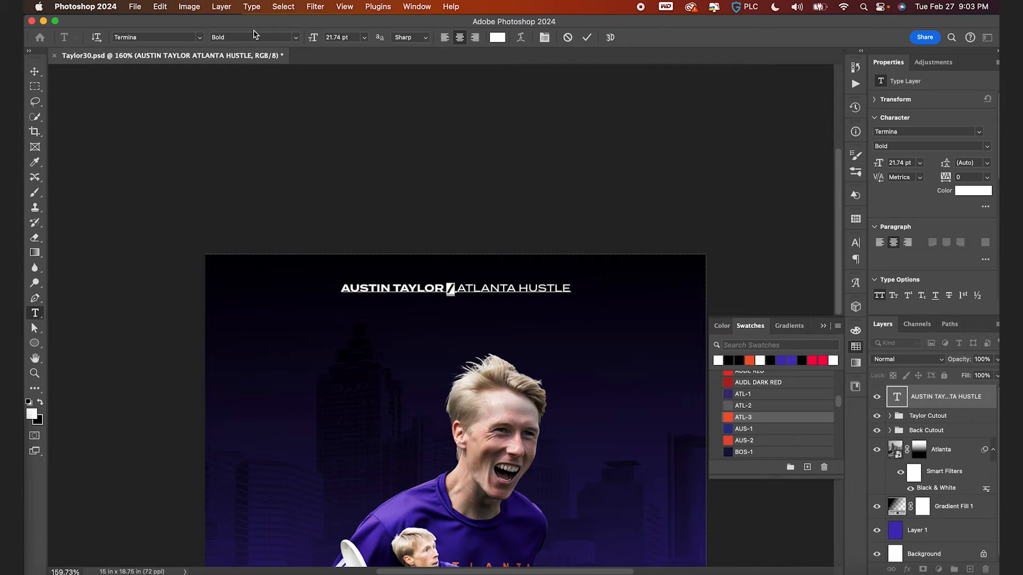
type("Medium")
key("Return")
left_click(586, 38)
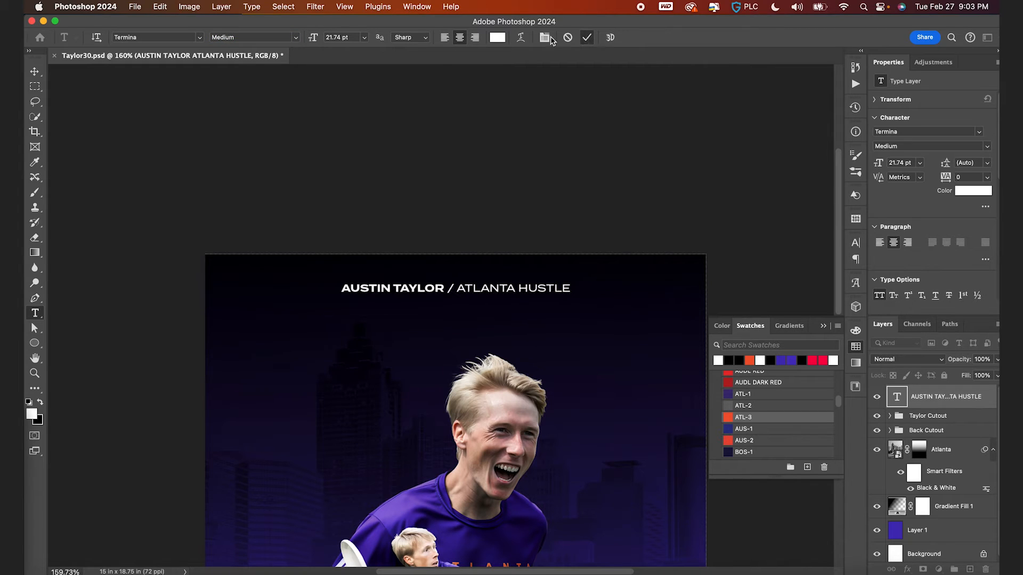
- Set the title's size to 18 pt and its tracking to 360
left_click(353, 37)
type("1")
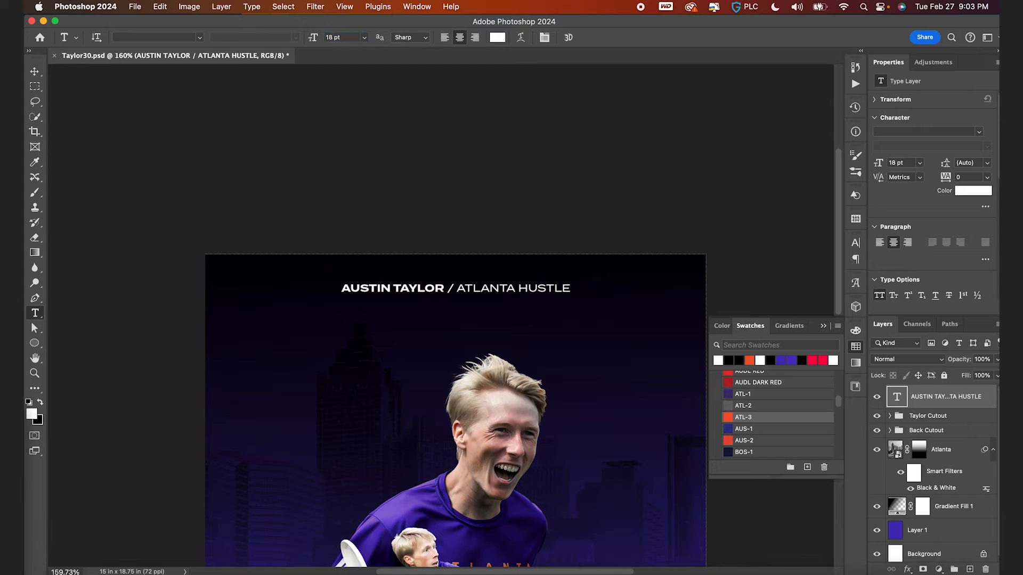
type("8")
left_click(544, 37)
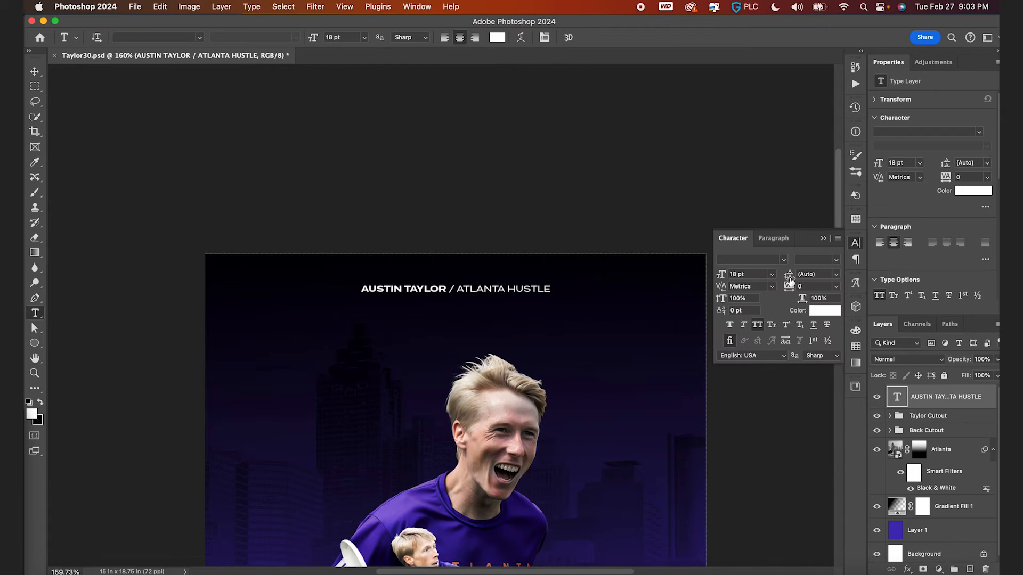
left_click(801, 287)
type("420")
key("Return")
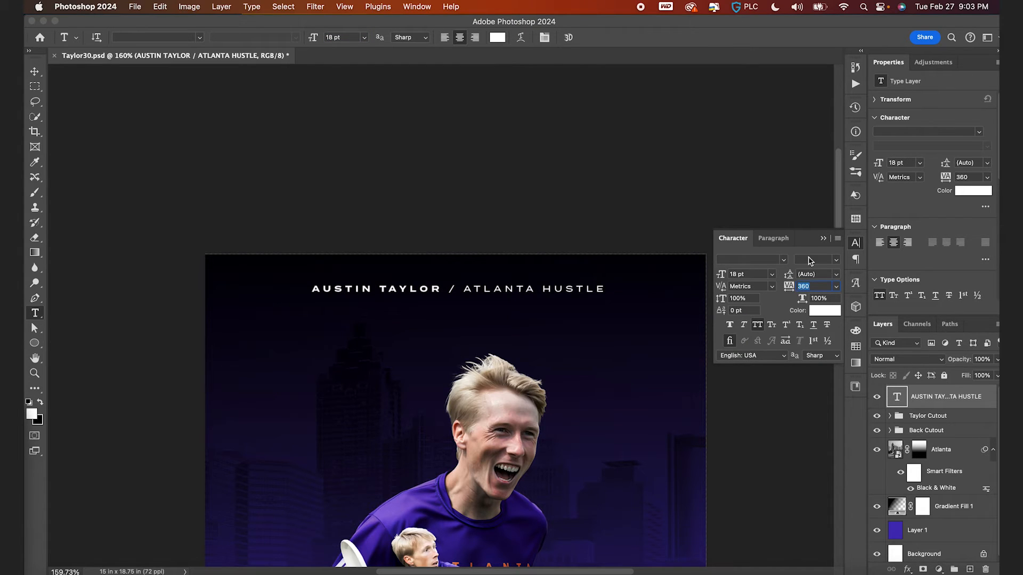
left_click(824, 238)
- Nudge the title down slightly and scale it to about 92%
key("v")
key("super+apostrophe")
key("super+0")
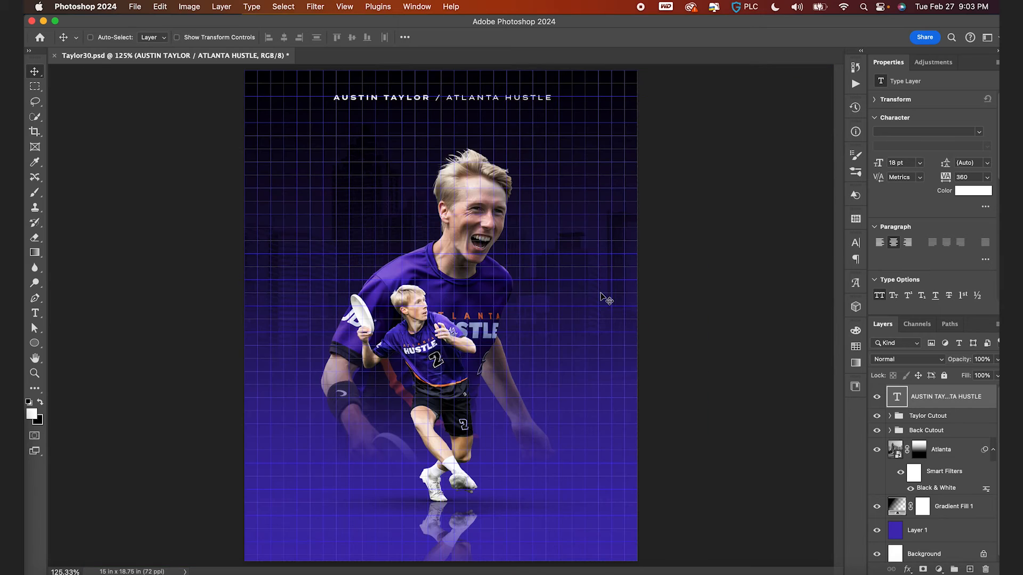
key("Down")
key("Down")
key("Down")
key("super+apostrophe")
key("super+t")
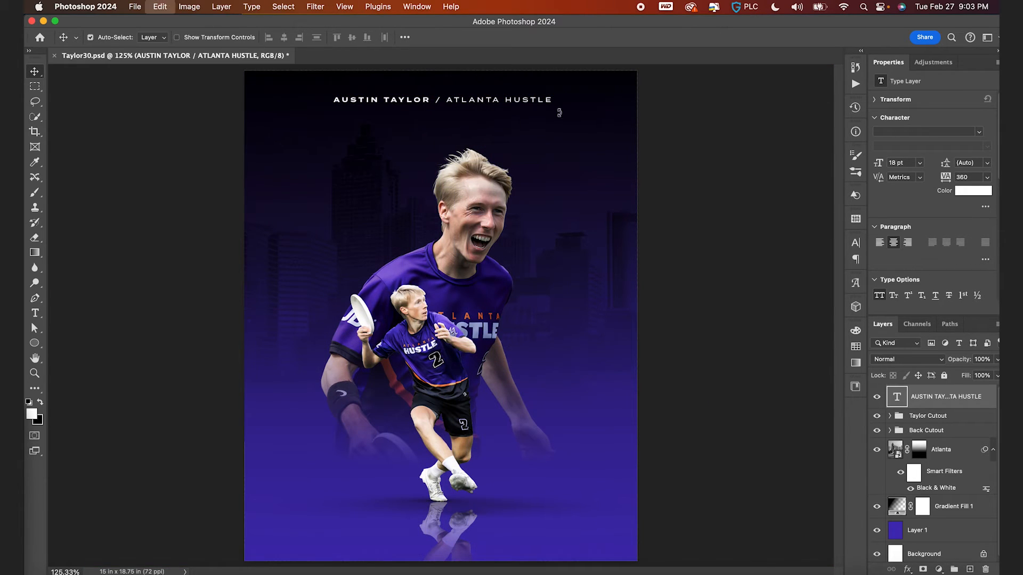
left_click_drag(555, 105, 526, 105)
key("Return")
key("super+t")
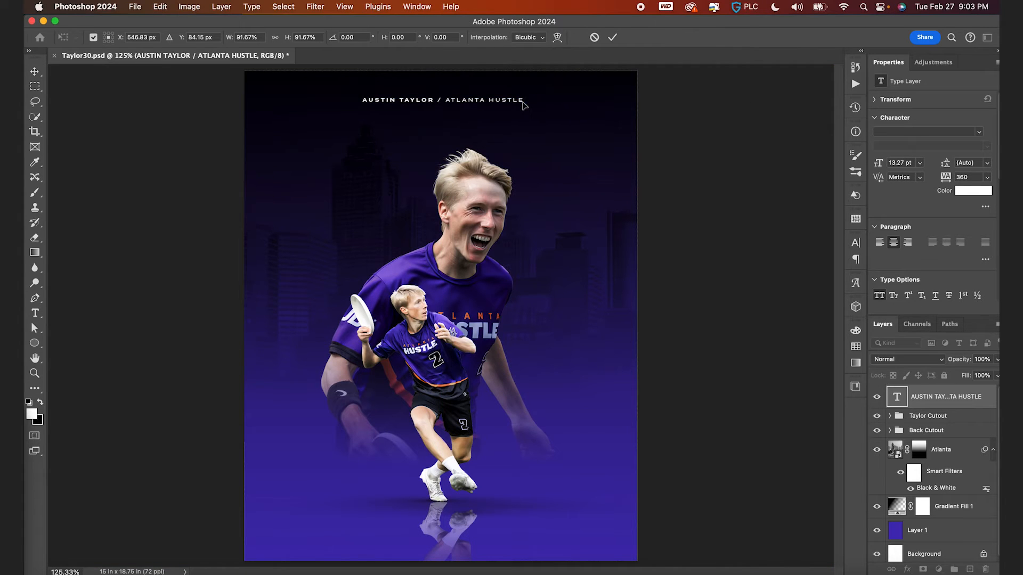
key("Return")
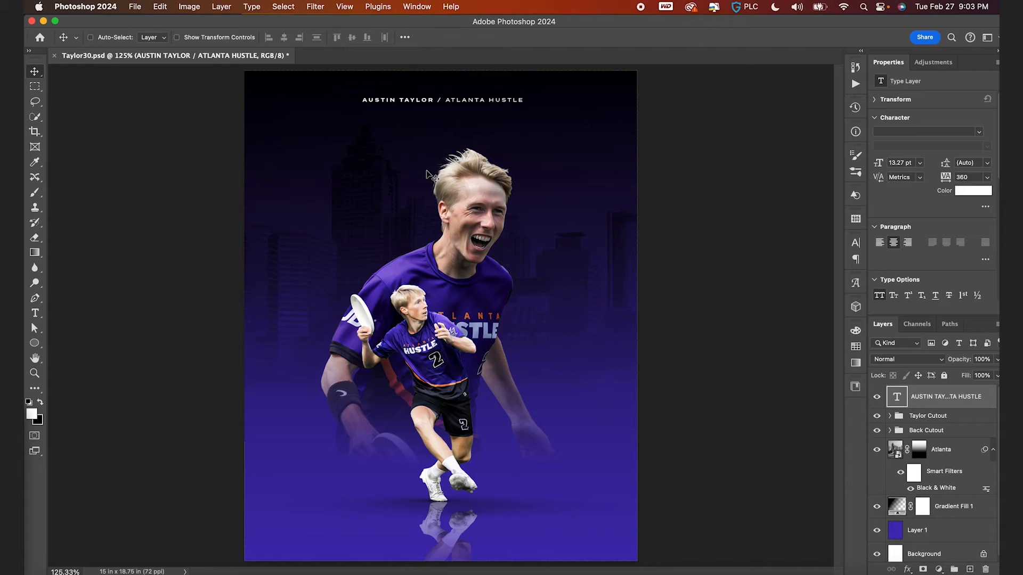
- Nudge the title up and center it horizontally on the canvas
key("super+apostrophe")
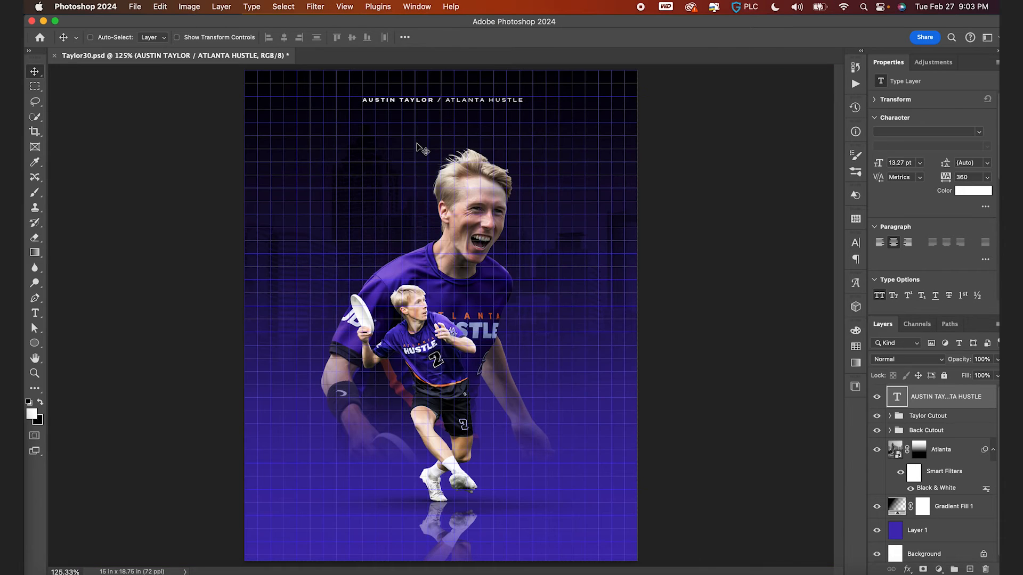
key("Up")
key("Up")
key("super+a")
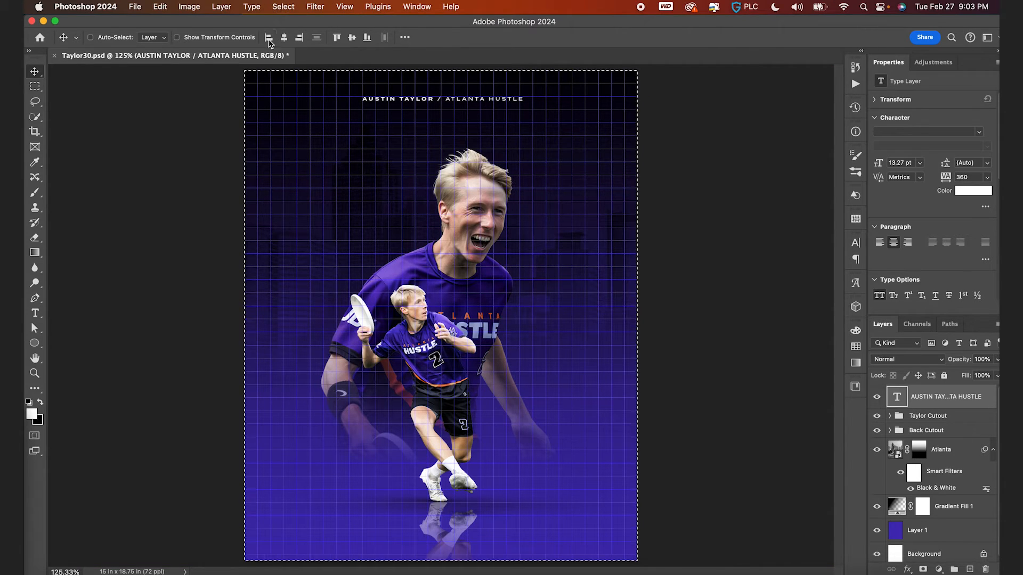
left_click(284, 38)
- Scale the title text slightly smaller
key("super+plus")
scroll(464, 121, "up", 5)
key("super+t")
left_click_drag(556, 150, 551, 149)
key("Return")
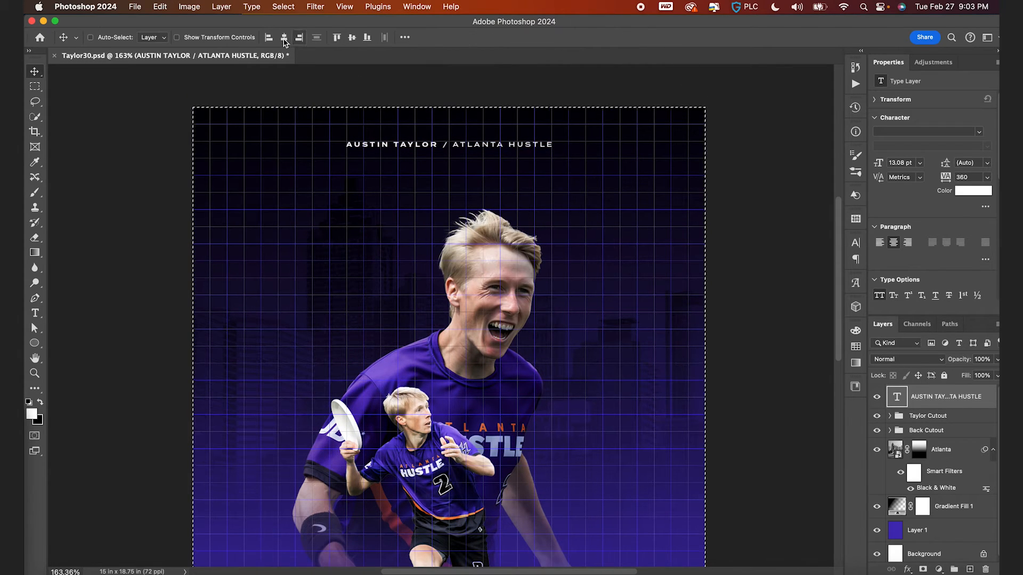
- Hide the grid and save the document
key("super+apostrophe")
key("super+0")
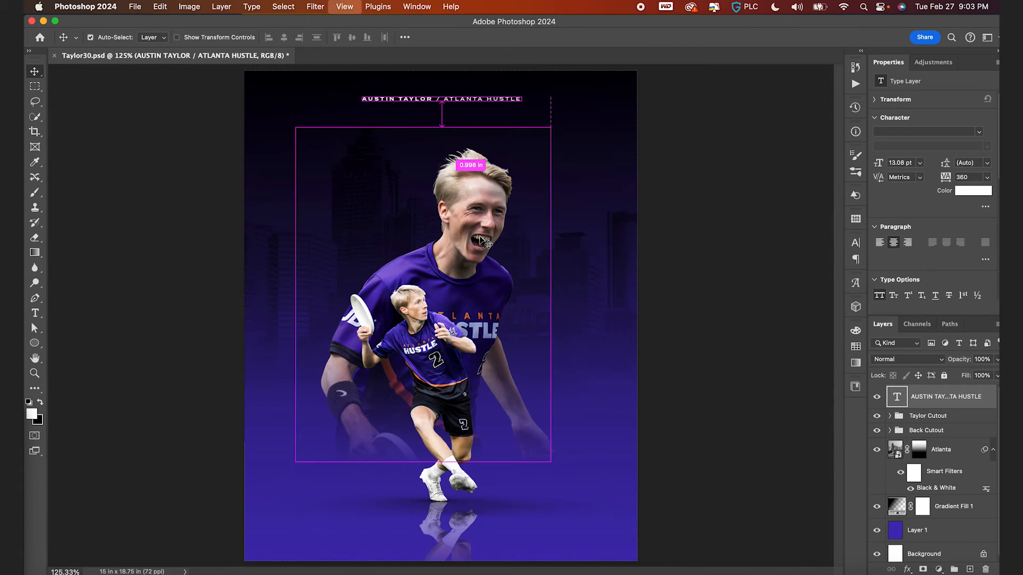
key("super+s")
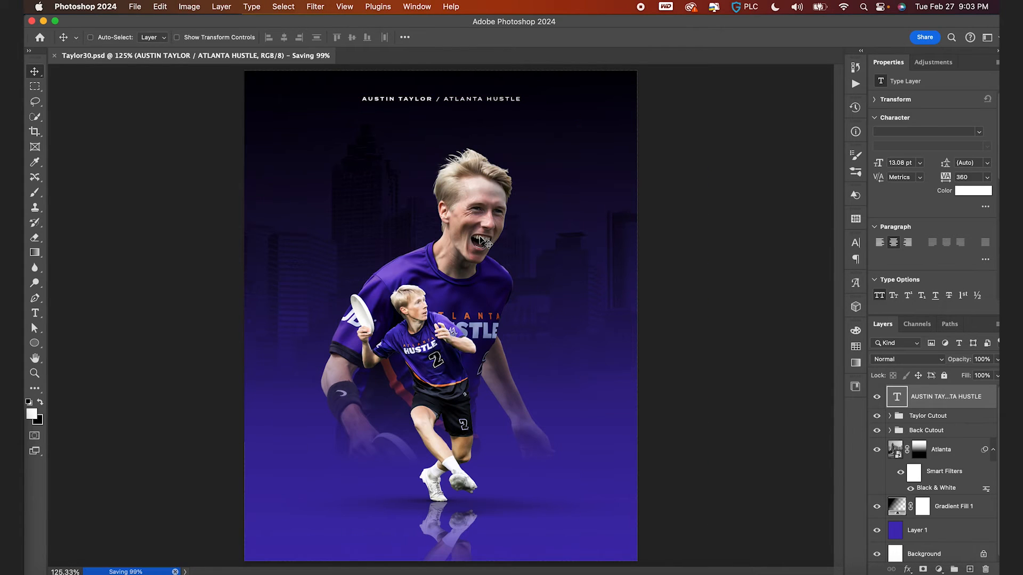
left_click(896, 528)
scroll(498, 440, "up", 3)
scroll(512, 451, "down", 1)
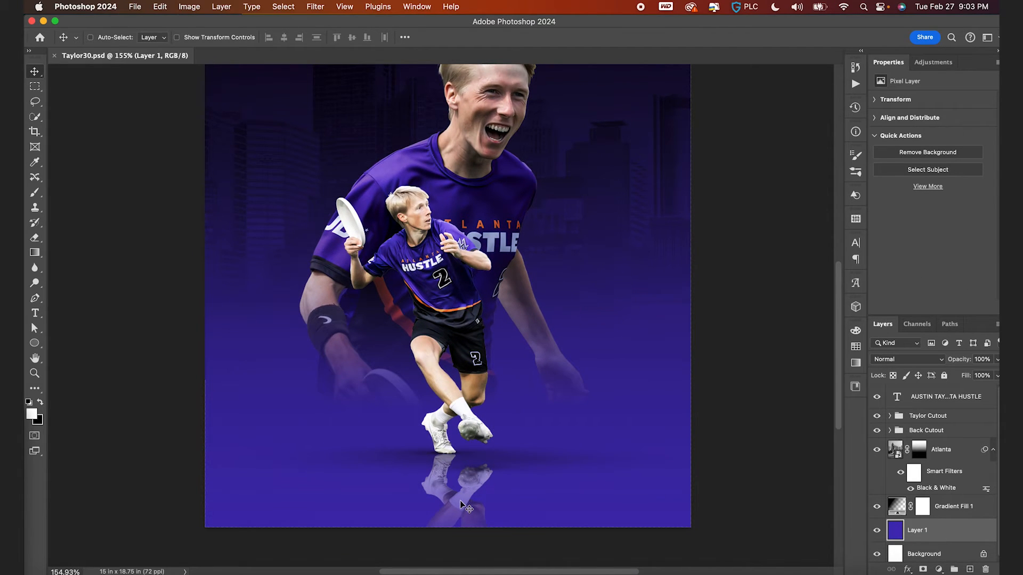
scroll(472, 471, "up", 3)
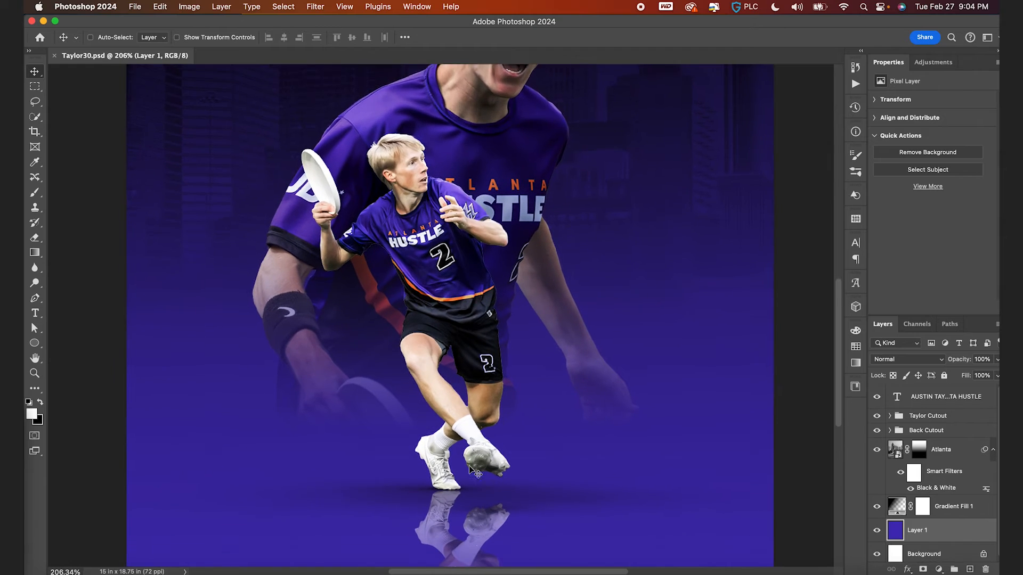
scroll(464, 461, "down", 1)
scroll(471, 494, "down", 1)
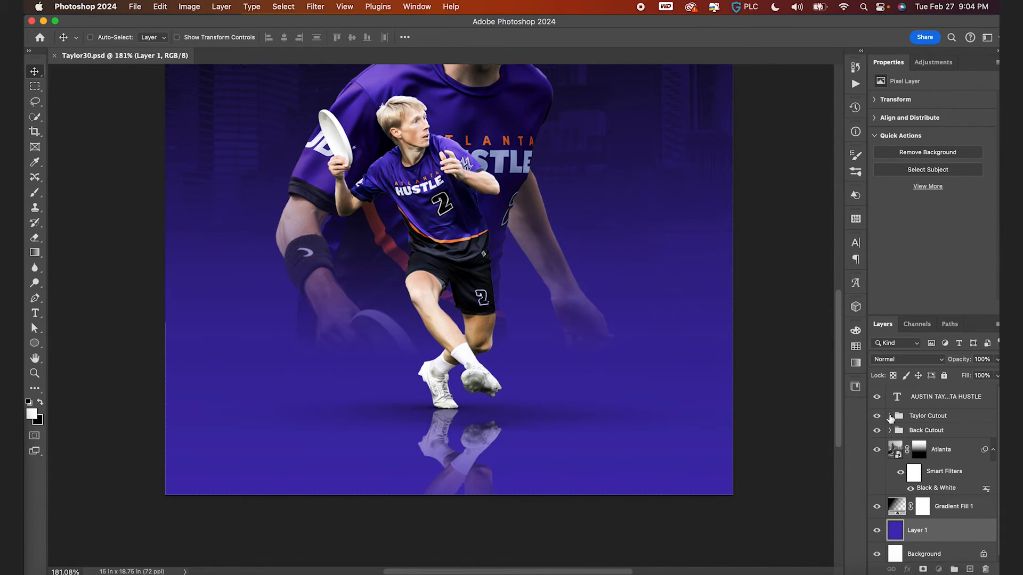
left_click(890, 416)
scroll(915, 512, "down", 4)
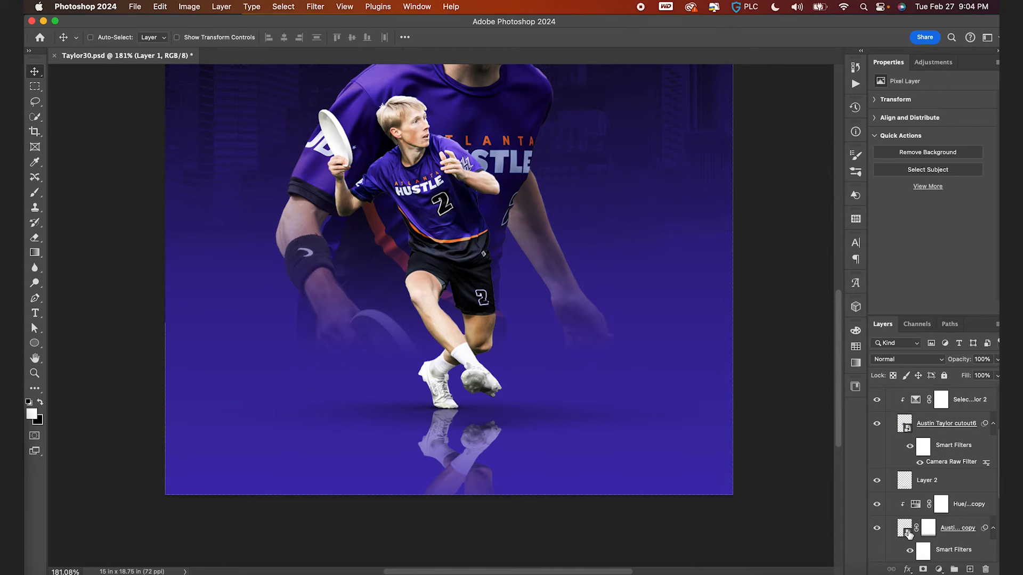
left_click(909, 533)
right_click(929, 514)
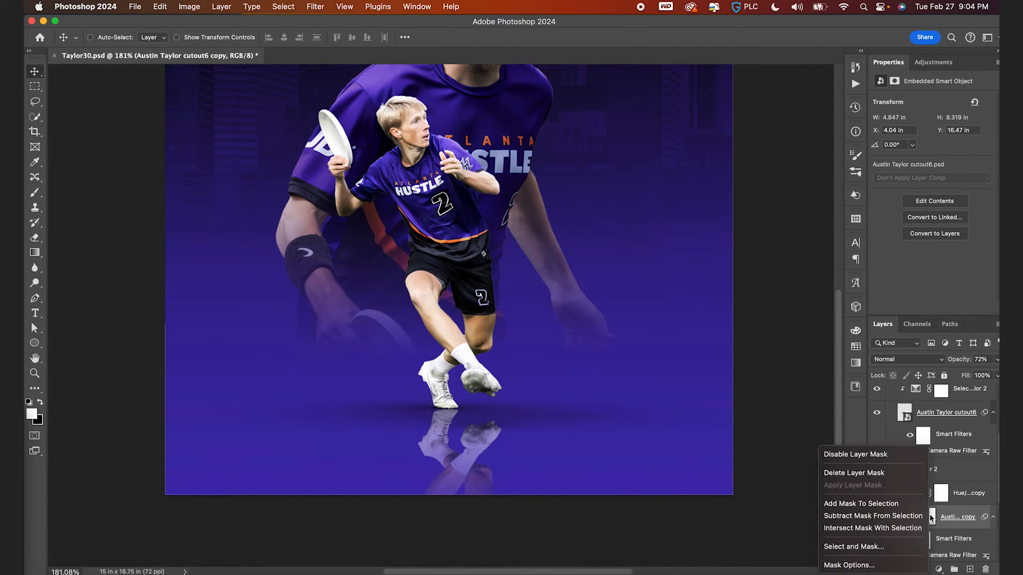
left_click(900, 478)
- Add a new layer mask to the reflection and fade it with a vertical gradient below the feet
left_click(923, 569)
key("g")
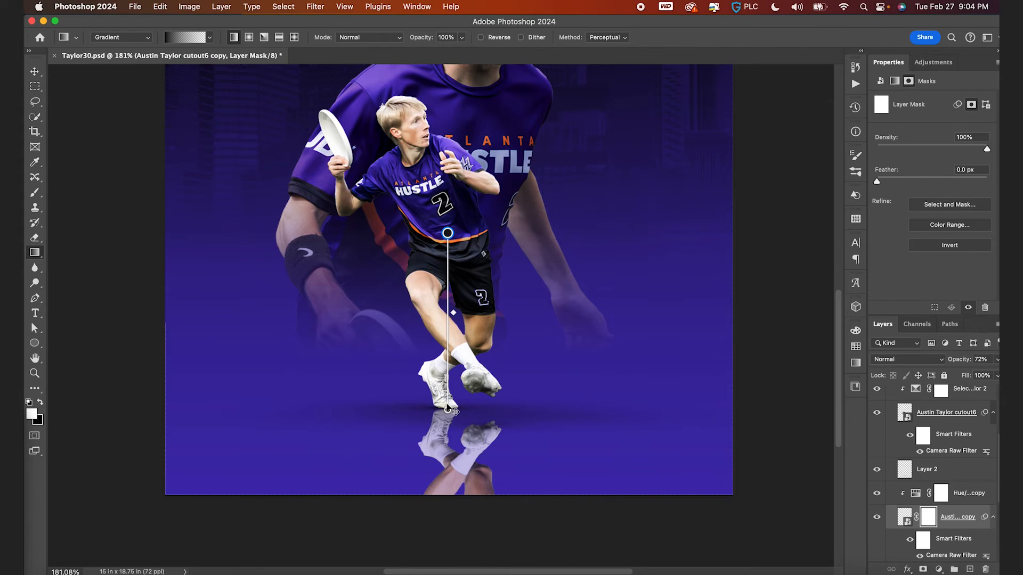
left_click_drag(448, 409, 448, 503)
left_click_drag(448, 233, 448, 318)
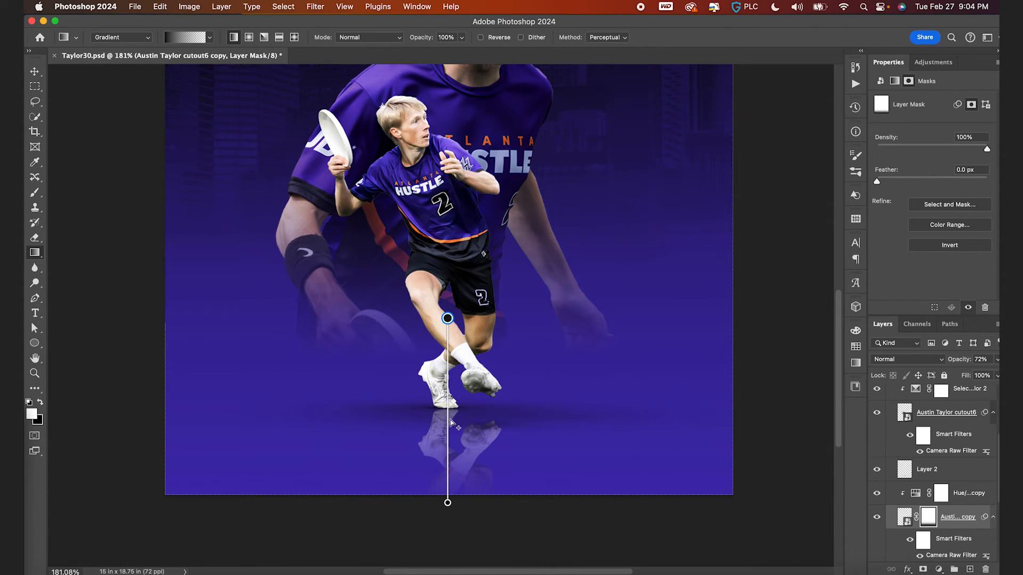
- Fit the whole poster in the window and save the document
left_click_drag(448, 503, 449, 496)
double_click(447, 497)
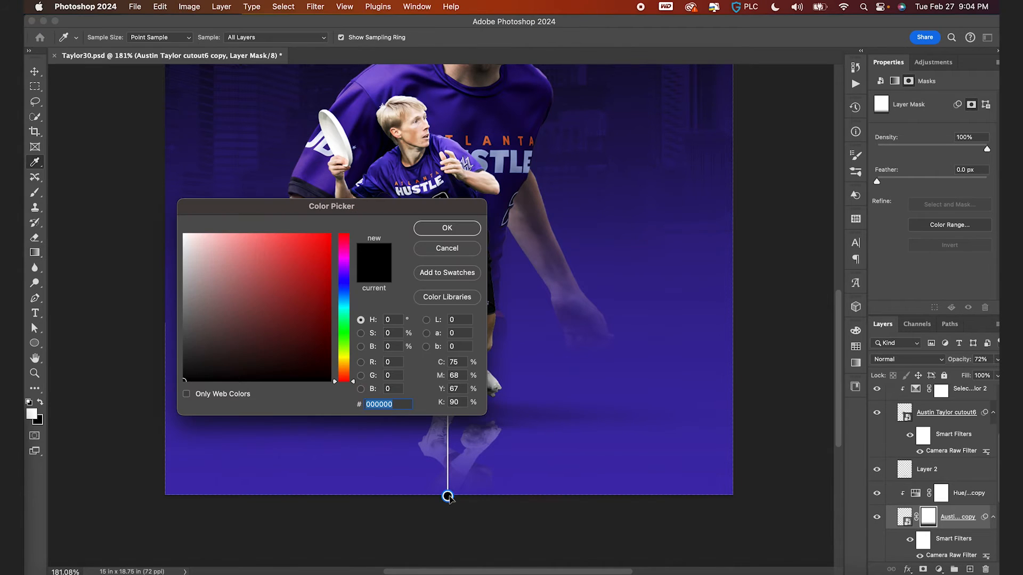
key("Return")
key("super+0")
key("v")
key("super+s")
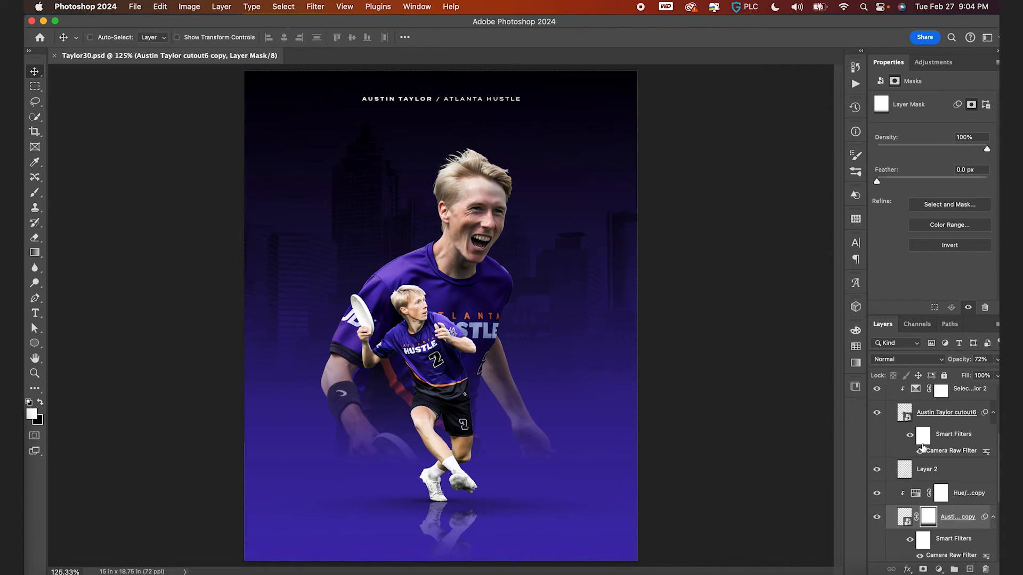
- Create a new empty layer directly above the Atlanta skyline layer
scroll(922, 445, "up", 5)
left_click(891, 412)
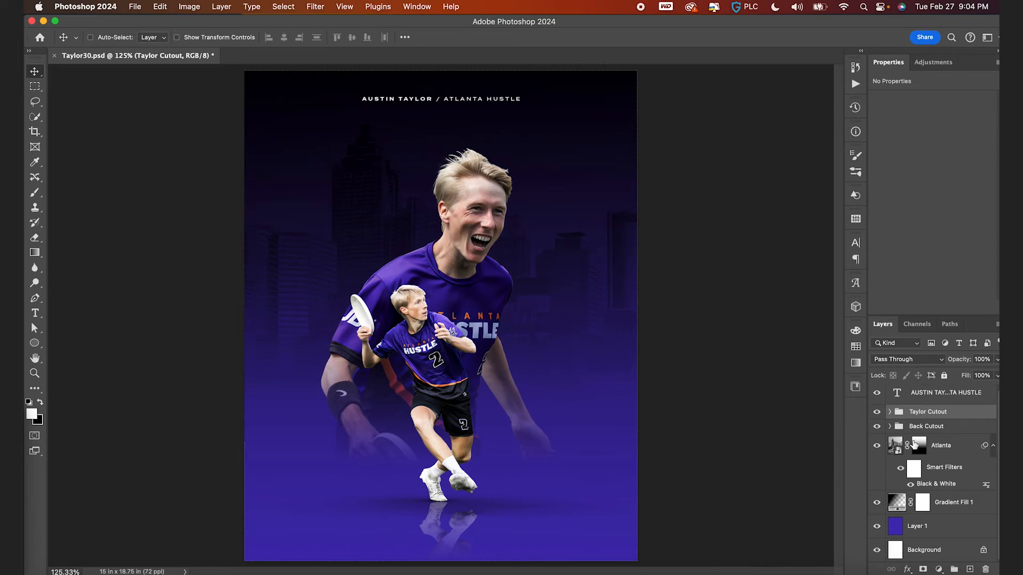
left_click(901, 425)
left_click(897, 448)
key("super+alt+shift+n")
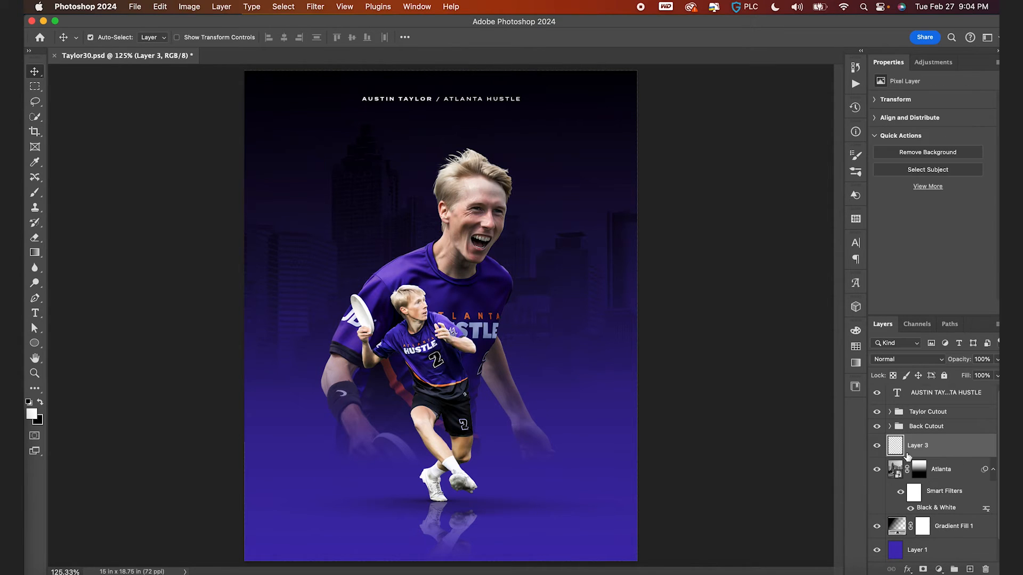
- Type a large number 2 on the canvas and scale it up with Free Transform
key("t")
left_click(591, 339)
type("2")
key("super+Return")
key("super+t")
left_click_drag(602, 328, 808, 212)
key("Return")
key("v")
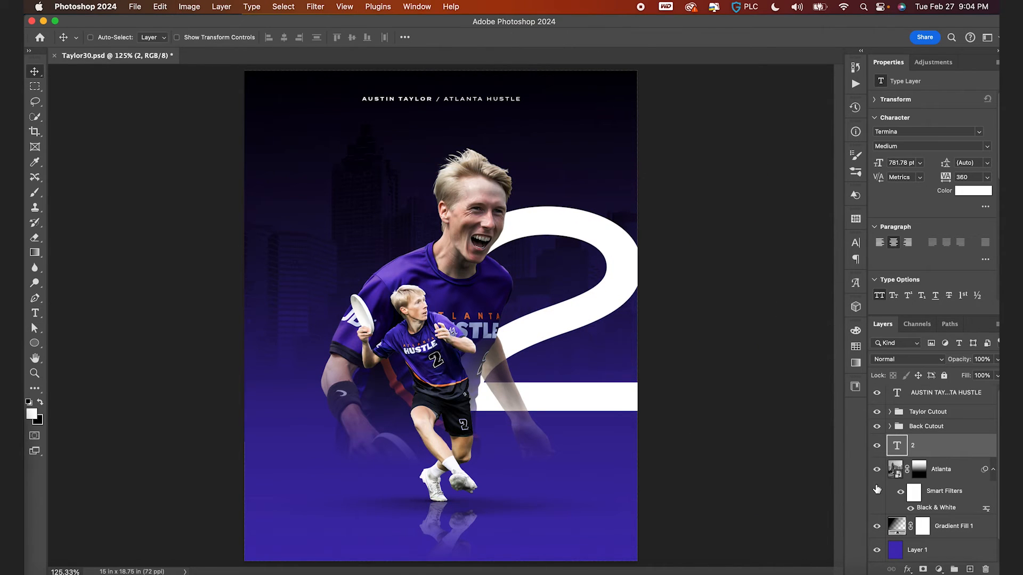
- Expand the Back Cutout group and move the 2 layer beneath the large faded player cutout
left_click(889, 427)
scroll(905, 506, "down", 2)
scroll(930, 488, "up", 3)
scroll(929, 490, "down", 1)
left_click_drag(928, 510, 924, 404)
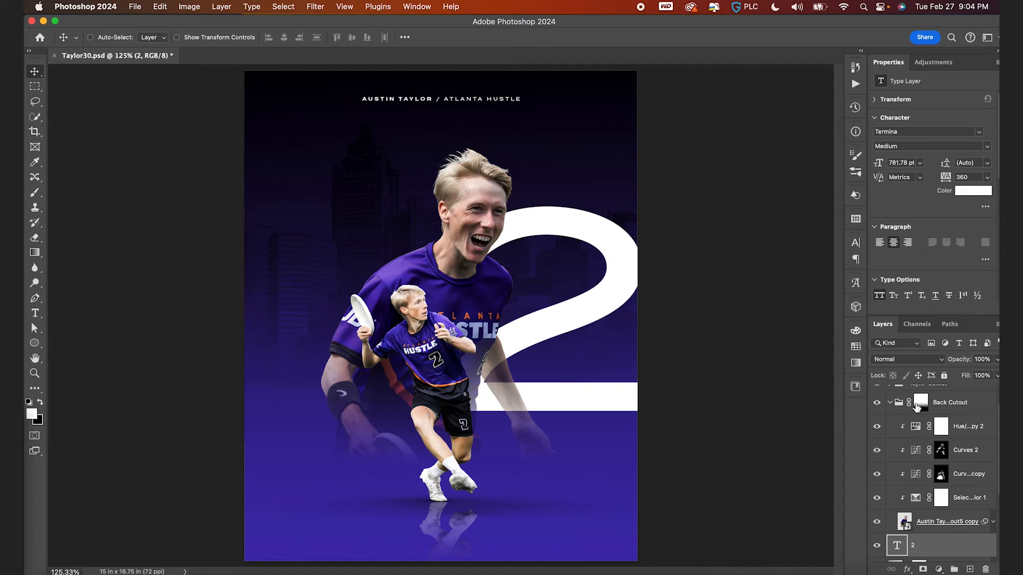
scroll(916, 406, "down", 2)
left_click_drag(901, 488, 906, 474)
- Center the 2 horizontally and vertically on the canvas, then deselect
left_click(282, 7)
left_click(294, 19)
left_click(284, 37)
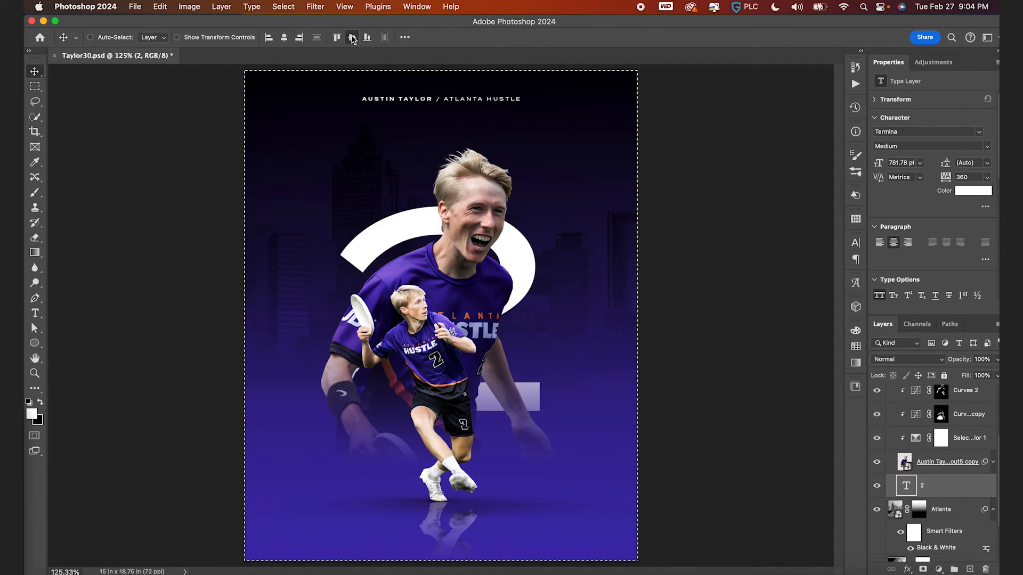
left_click(351, 37)
key("super+d")
- Enlarge the 2 further and reposition it behind the large player's head and shoulders
key("super+t")
left_click_drag(657, 179, 748, 129)
key("Return")
left_click_drag(575, 334, 602, 281)
key("super+t")
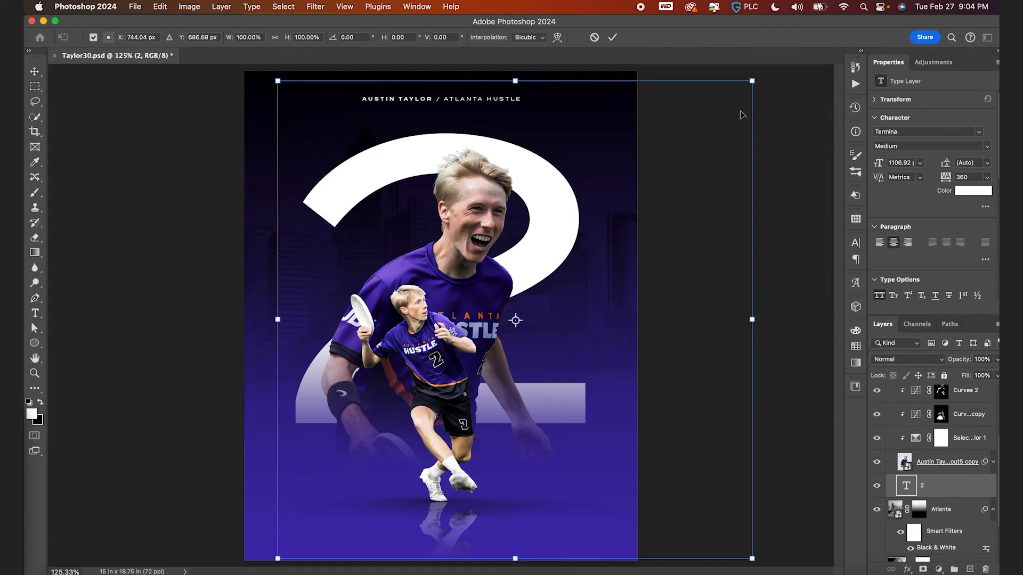
left_click_drag(753, 83, 738, 96)
key("Return")
left_click_drag(674, 231, 666, 232)
- Color the 2 with the ATL-3 orange swatch
left_click(856, 347)
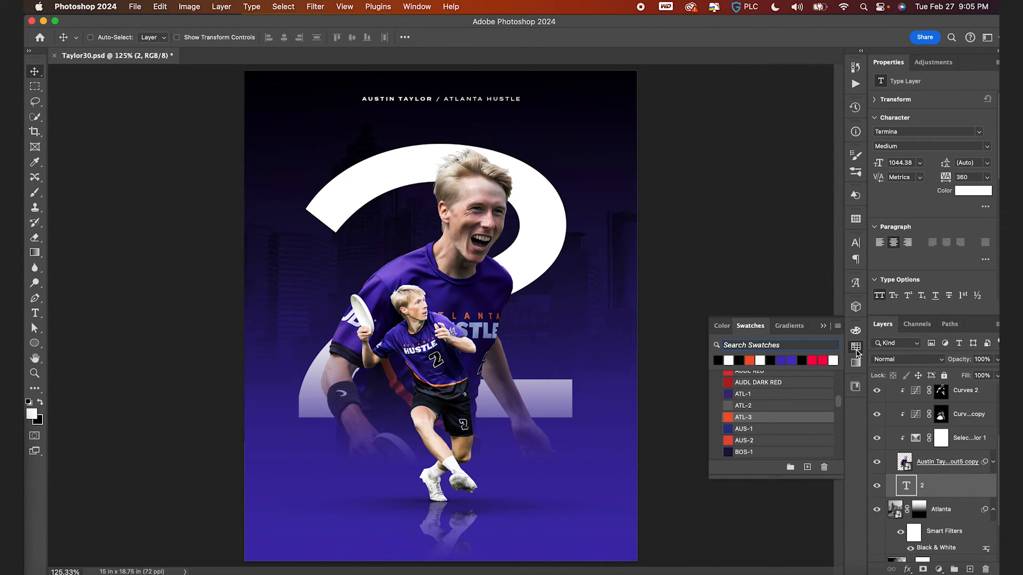
left_click(731, 417)
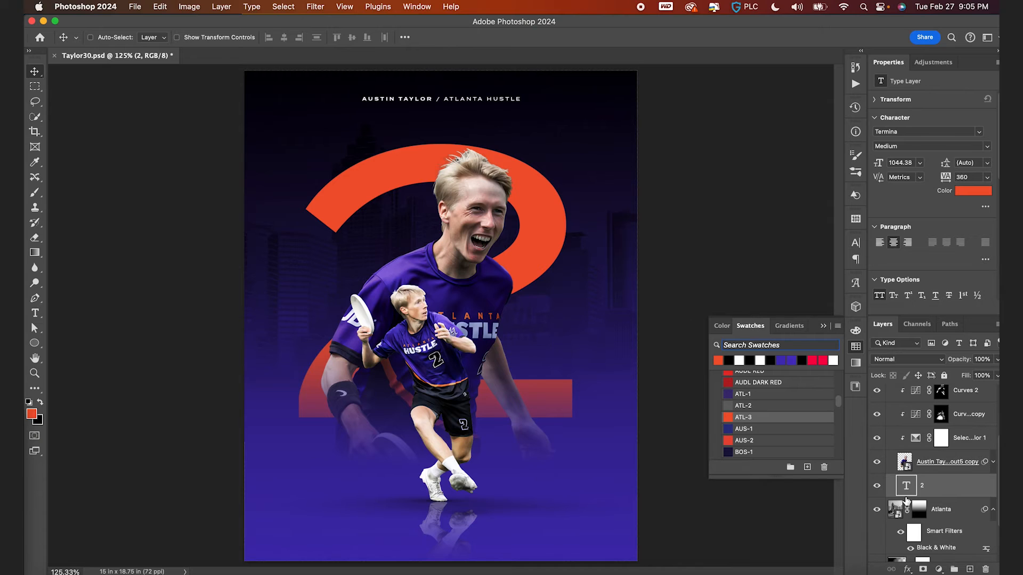
- Duplicate the Atlanta skyline layer above the 2, clip it to the number, and change the copy's blending mode
left_click_drag(899, 511, 918, 496)
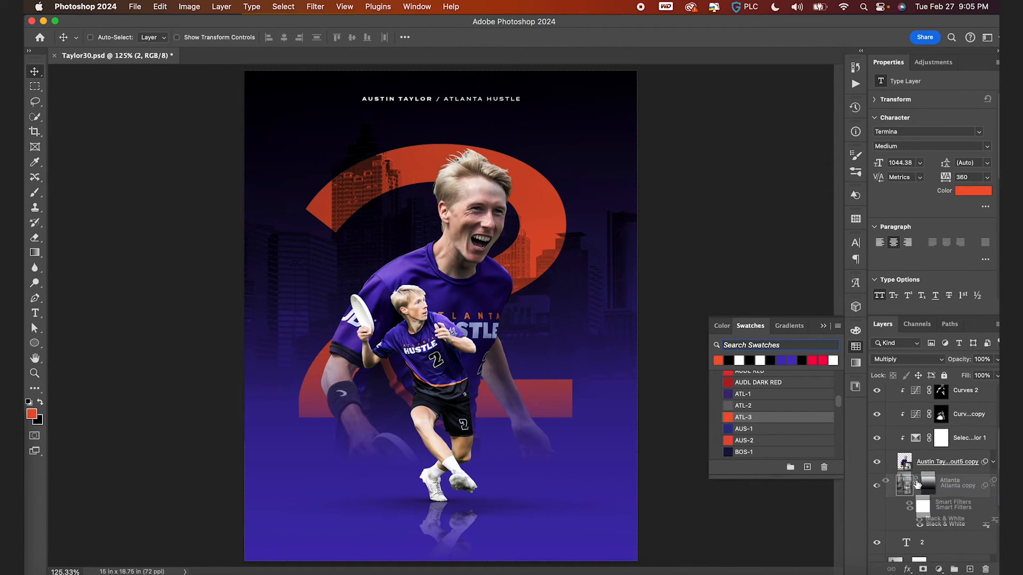
left_click(908, 527, "alt")
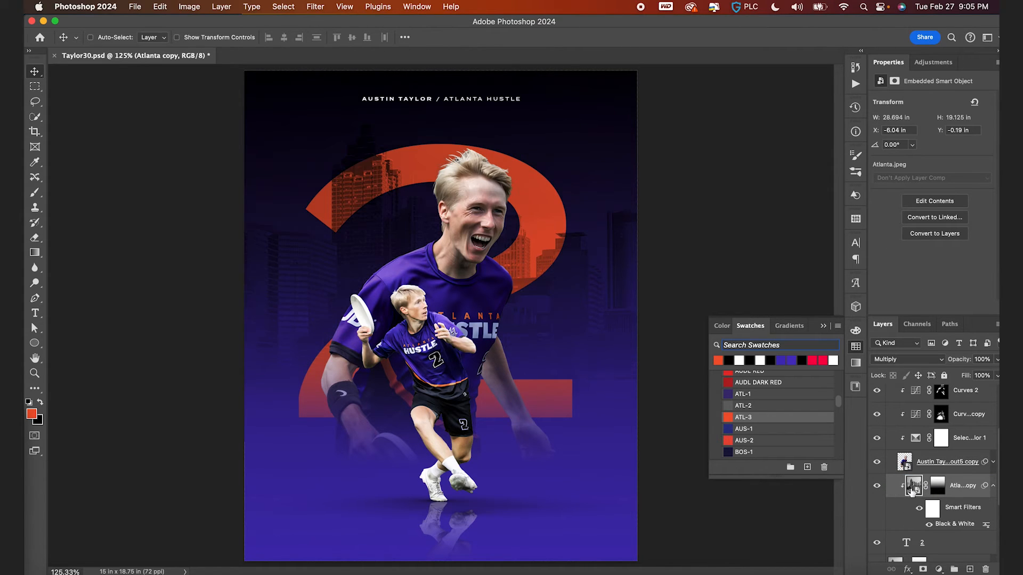
scroll(462, 339, "down", 3)
scroll(463, 339, "up", 2)
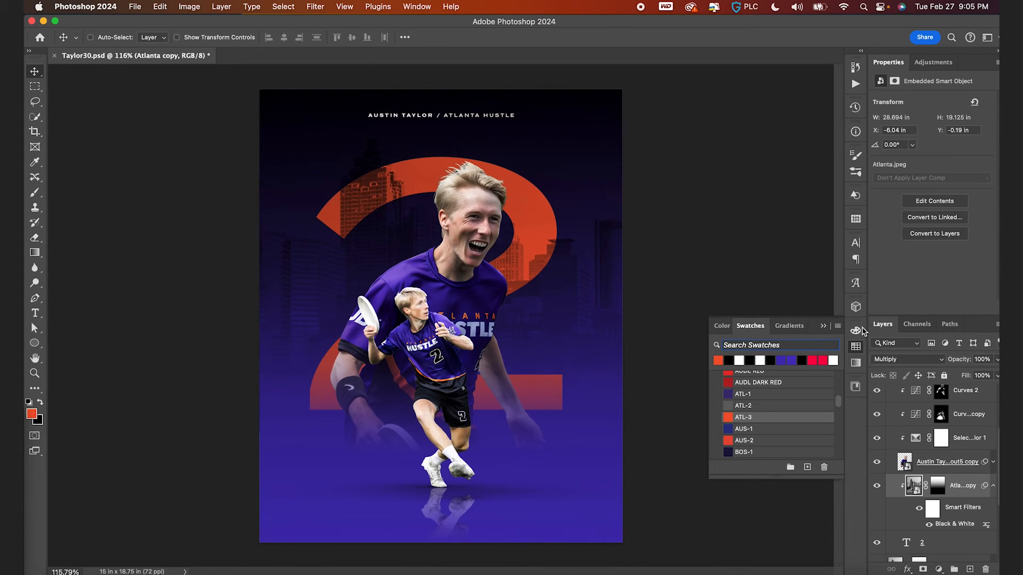
left_click(933, 361)
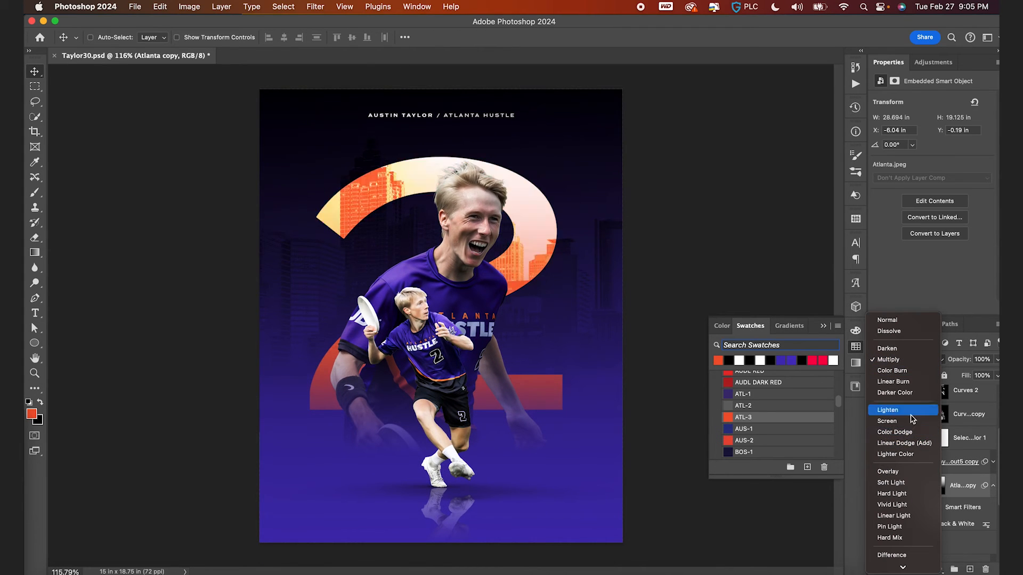
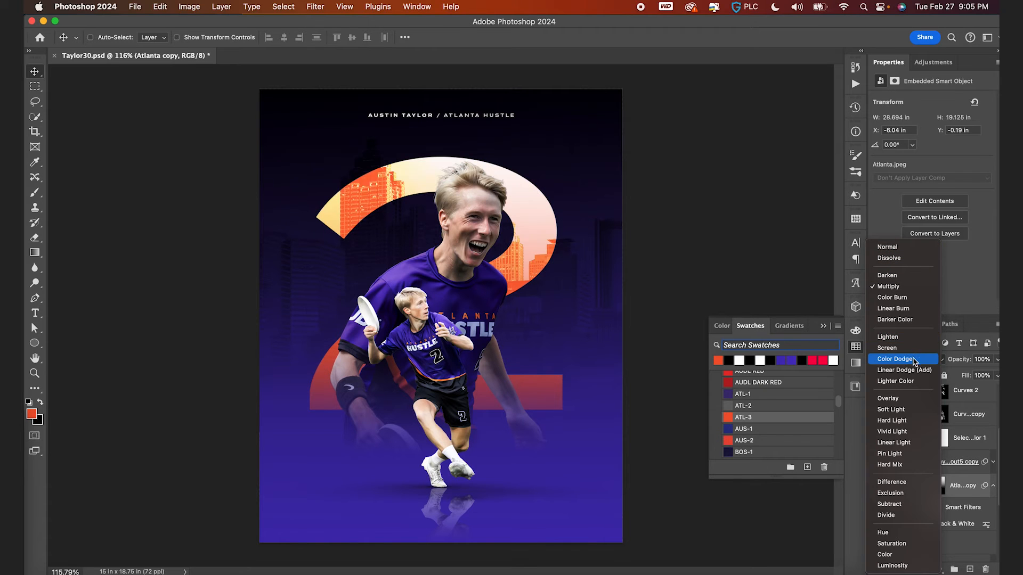
- Set the skyline copy's blending mode to Overlay
left_click(918, 399)
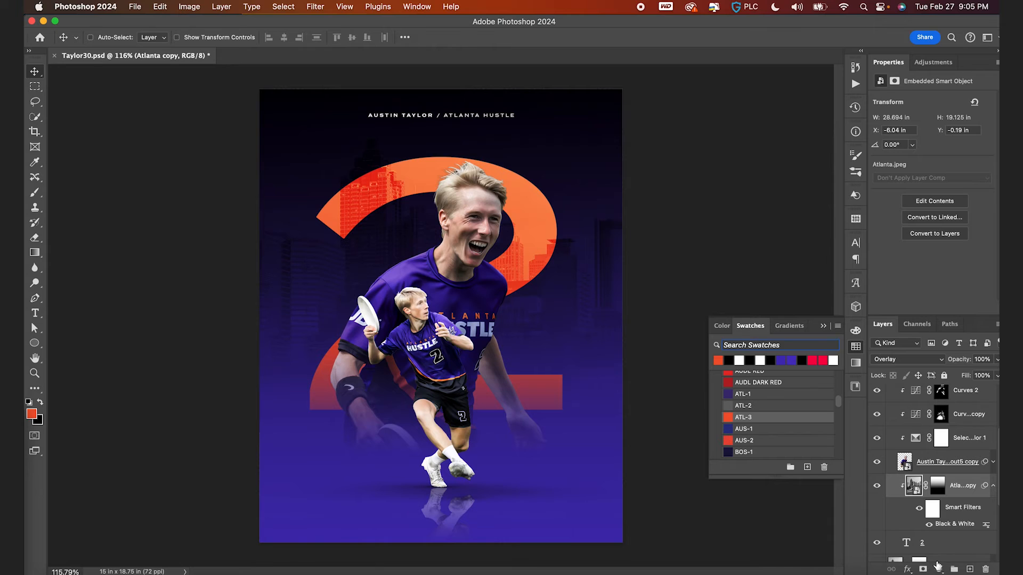
- Add a 2 px white Inside stroke to the 2 text layer and reduce its fill to 0%
left_click(906, 543)
key("t")
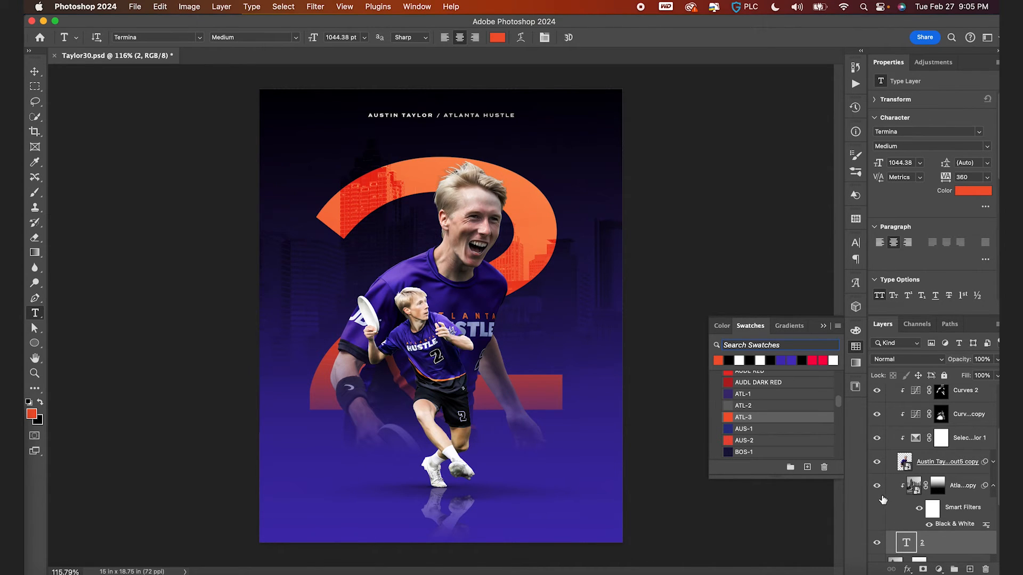
left_click(908, 569)
left_click(927, 505)
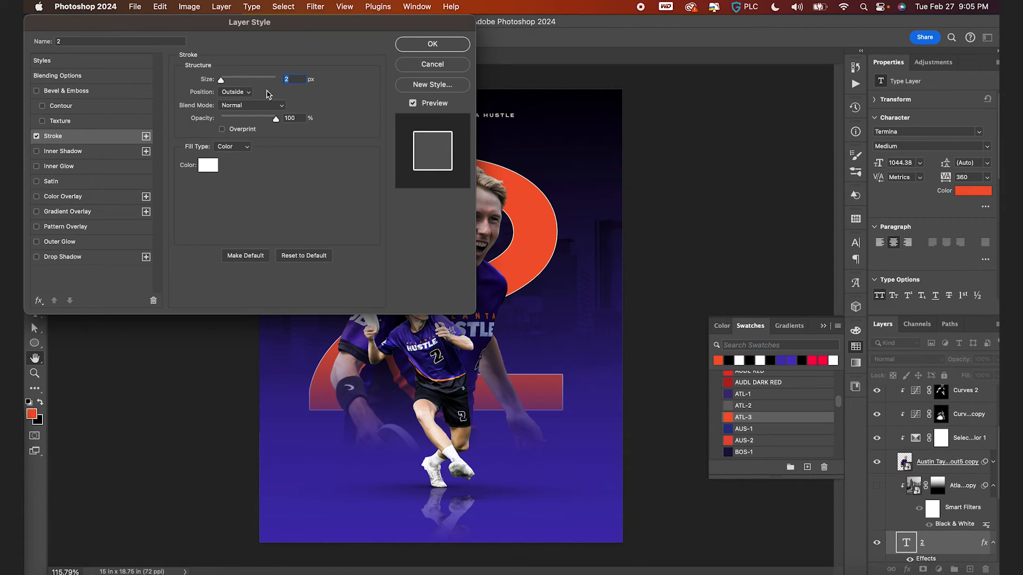
left_click(249, 93)
left_click(246, 104)
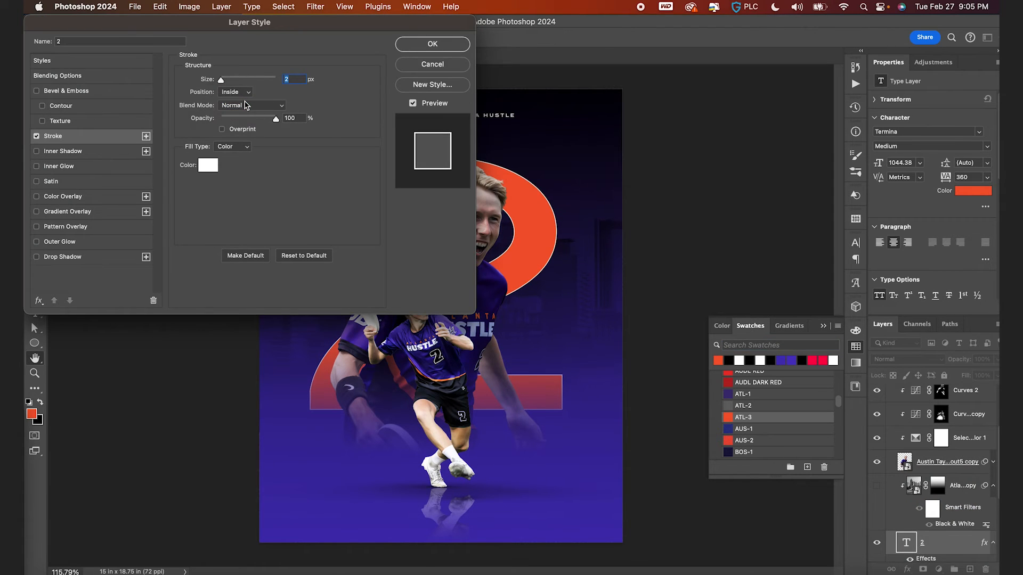
key("Return")
left_click_drag(970, 376, 692, 354)
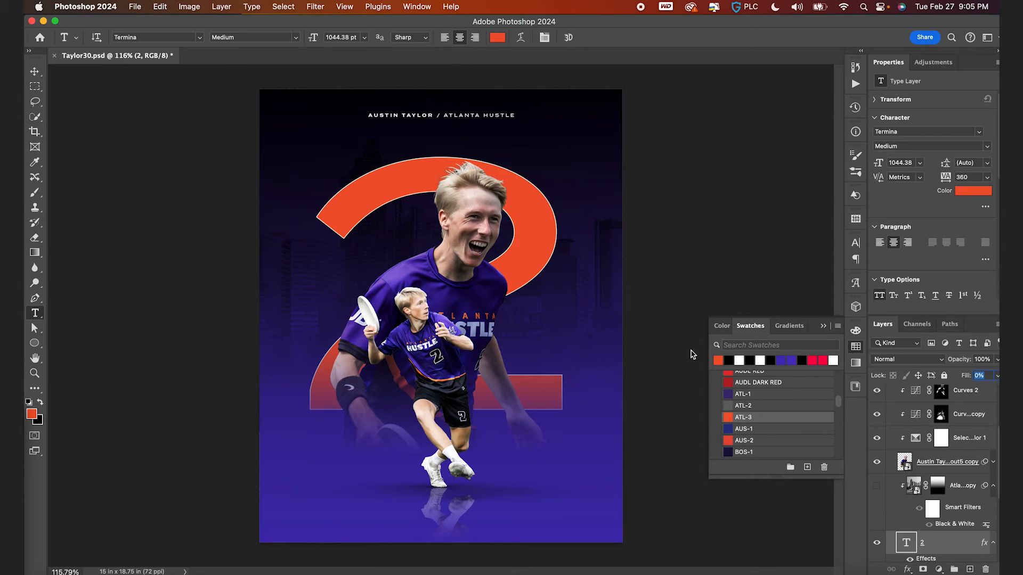
- Try the Black font style and then the Montserrat Black font on the 2, then undo both changes
key("v")
key("super+minus")
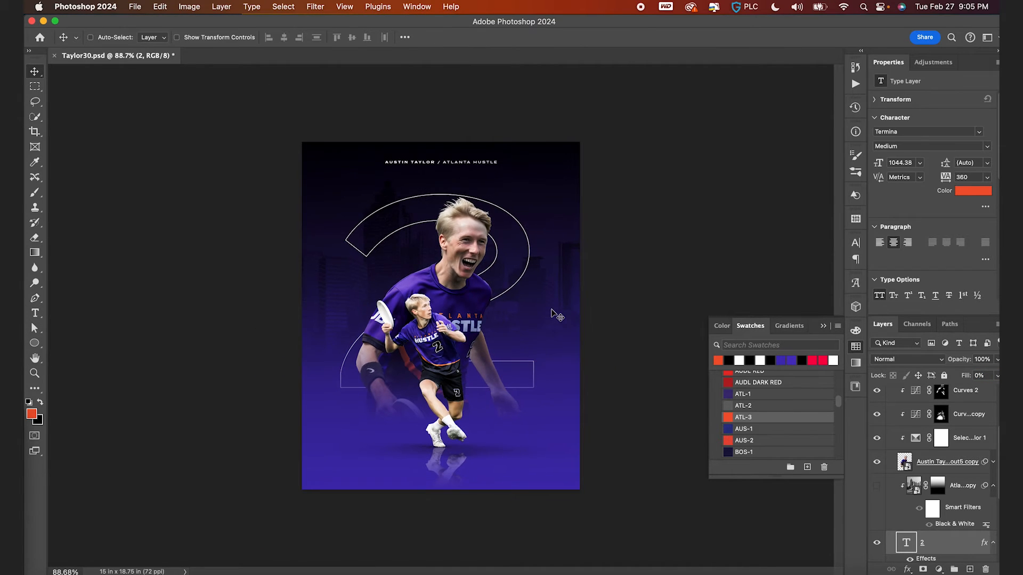
key("super+equal")
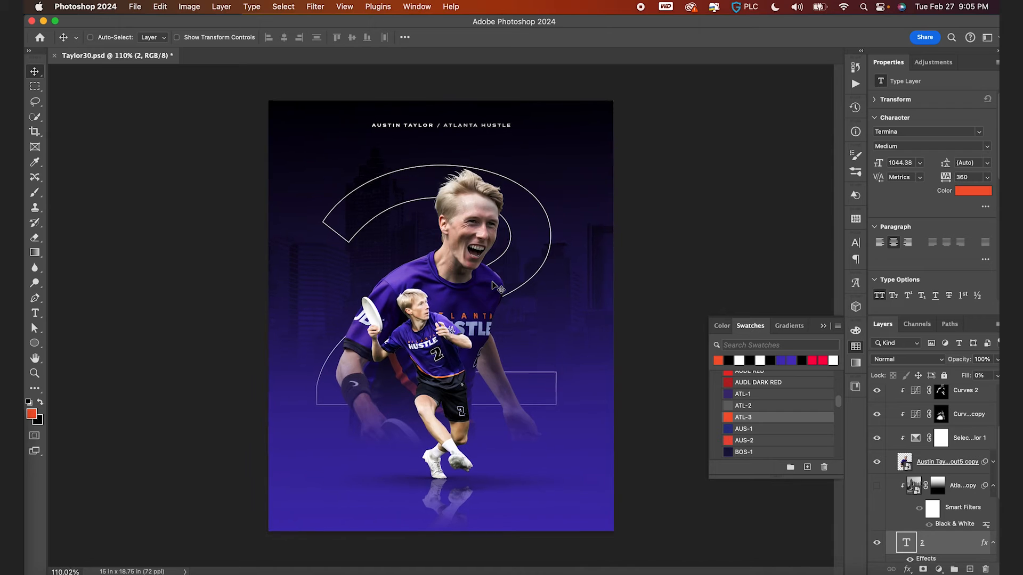
key("t")
left_click(265, 37)
type("Black")
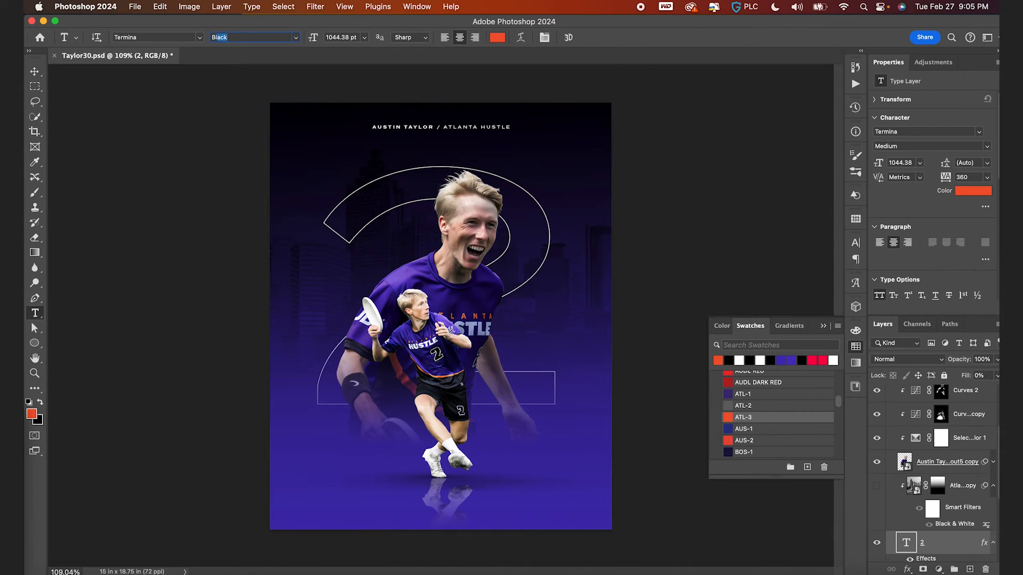
key("Return")
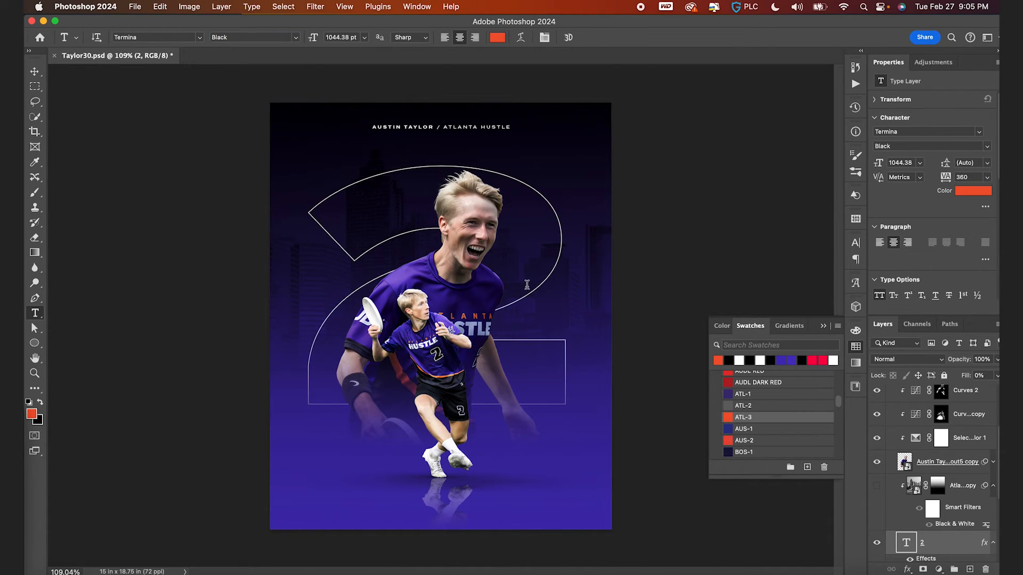
type("T")
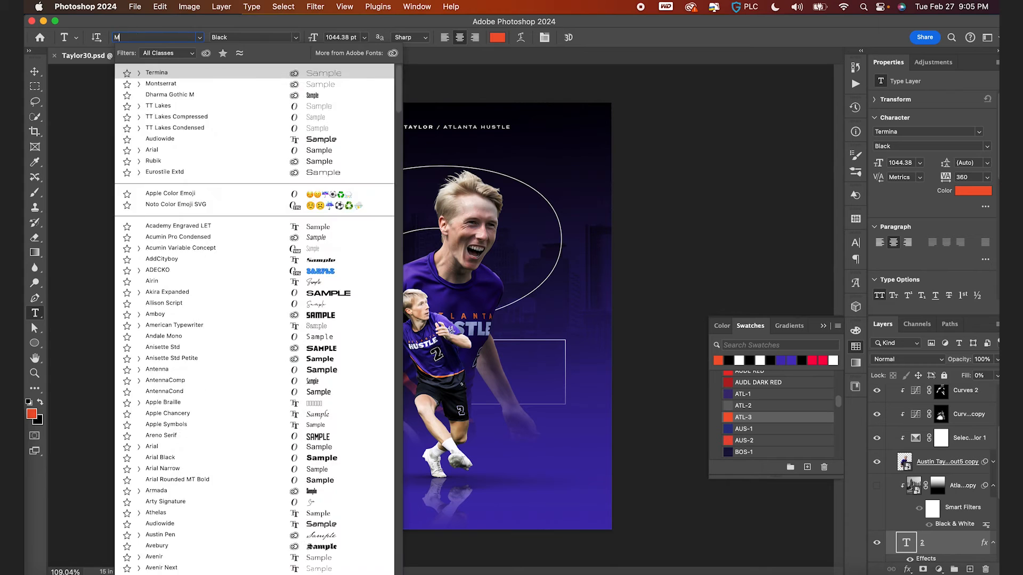
type("MONT")
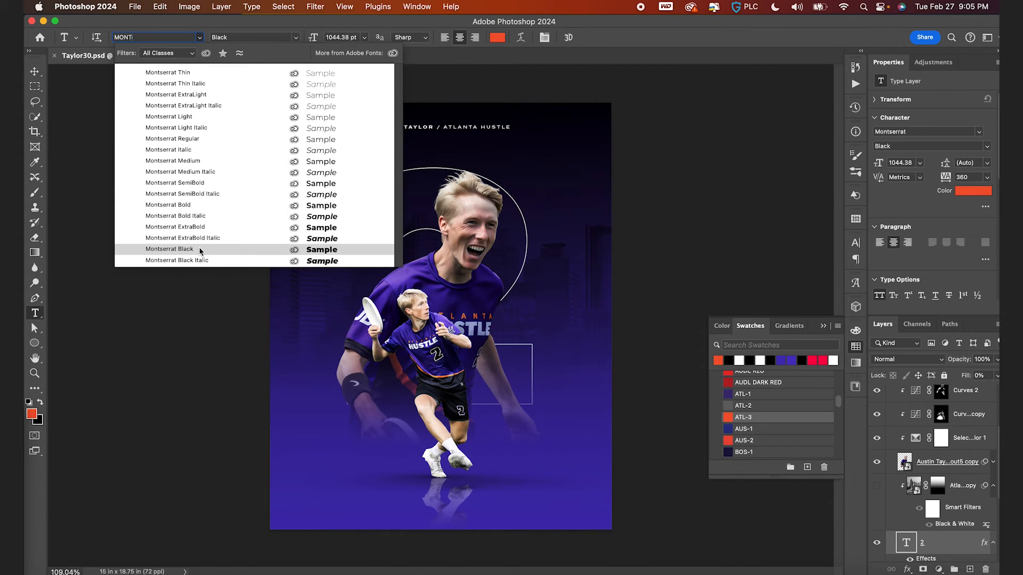
left_click(200, 251)
key("v")
key("super+z")
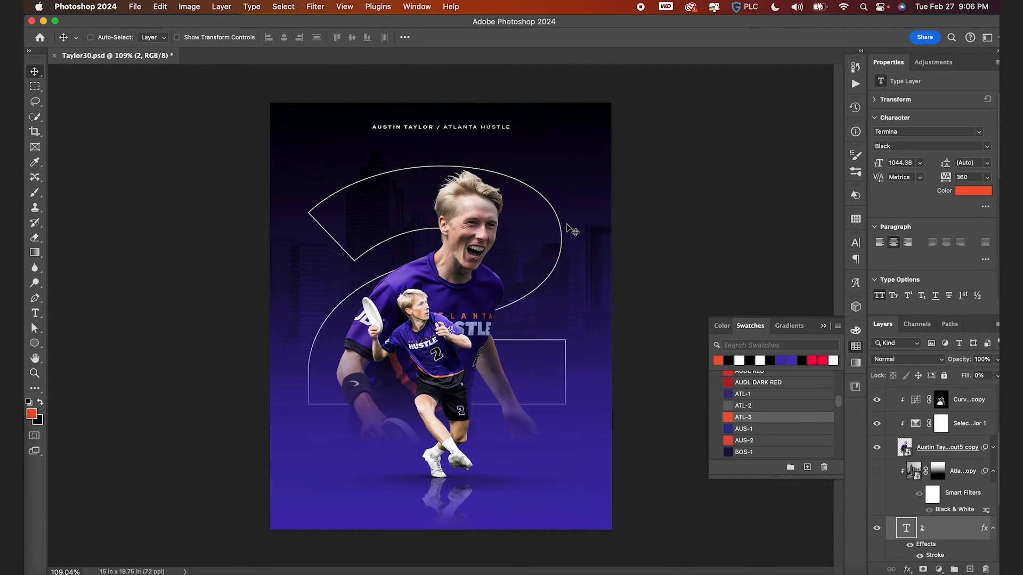
key("super+z")
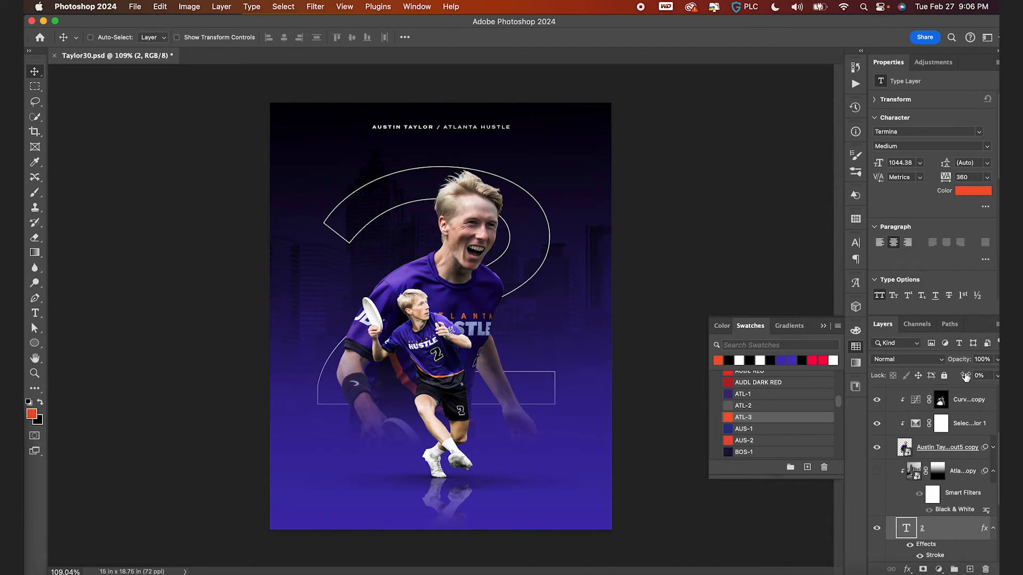
- Try a fully filled, Thin, white 2 that is resized and moved, then revert to the outlined orange 2 with 0% fill
type("100")
key("Return")
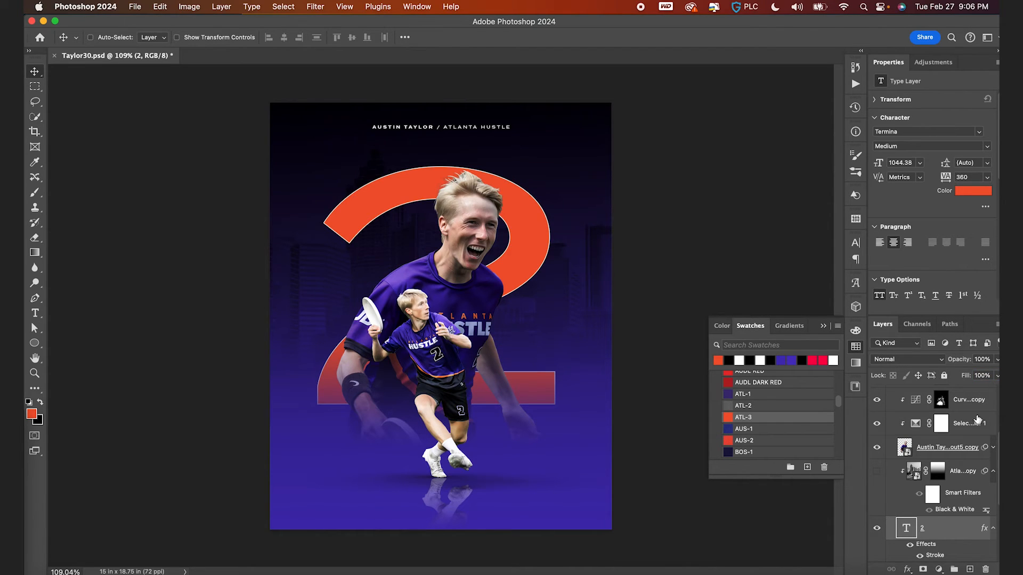
key("t")
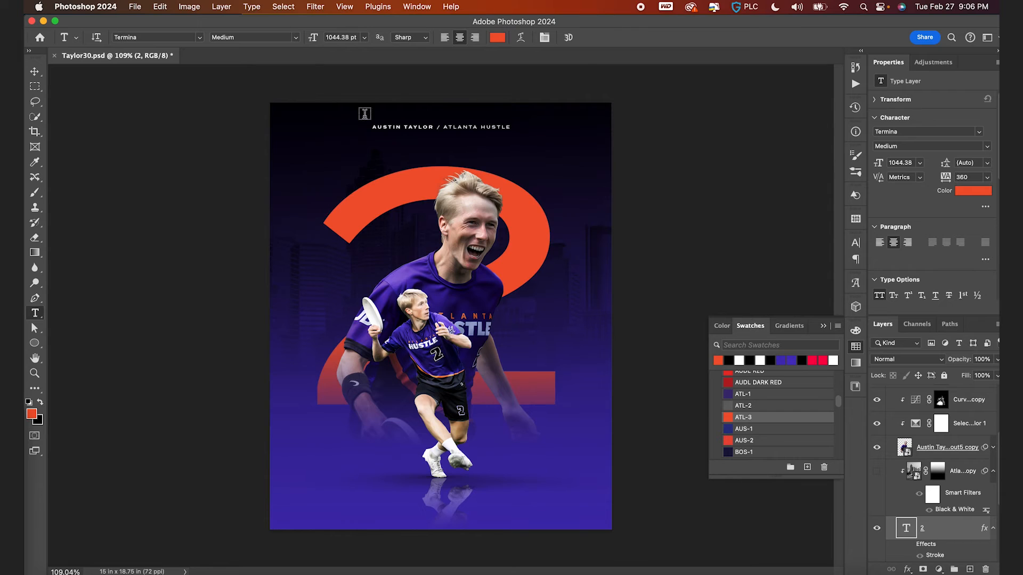
left_click(295, 38)
left_click(295, 36)
key("v")
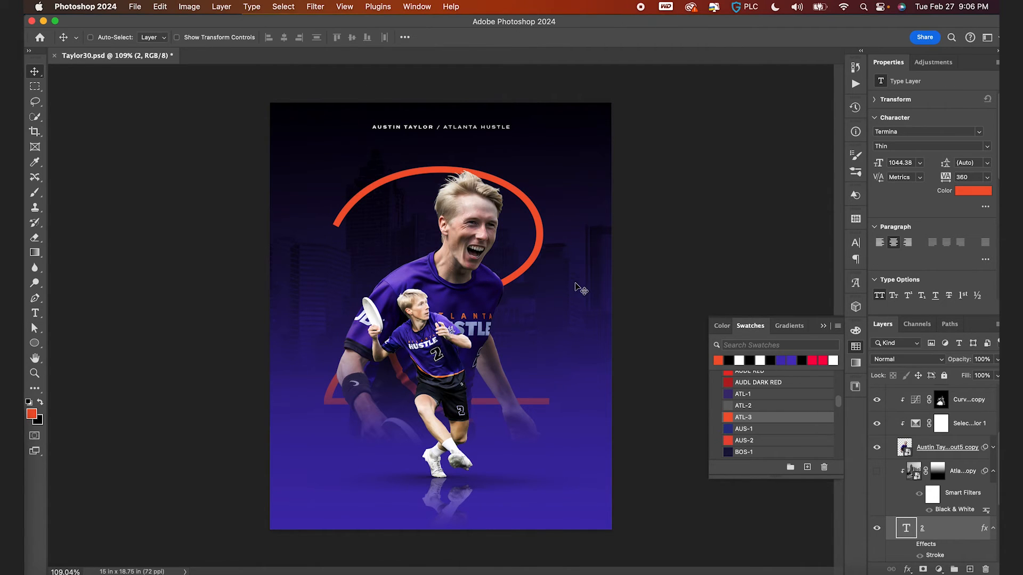
left_click(739, 360)
key("super+t")
left_click_drag(689, 126, 814, 71)
key("Return")
left_click_drag(421, 281, 459, 276)
key("super+z")
key("super+z")
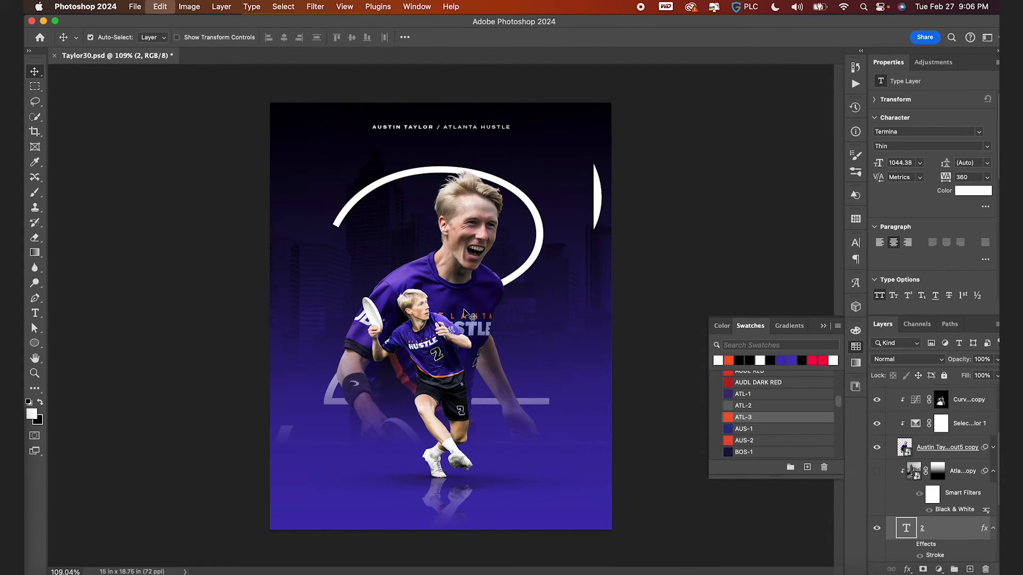
key("super+z")
key("super+z")
key("super+z")
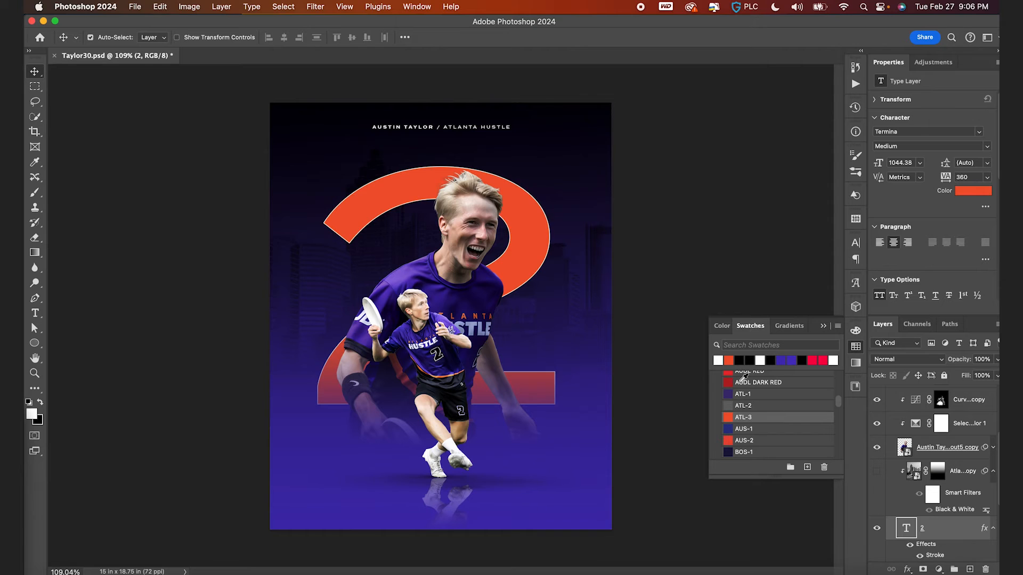
left_click_drag(971, 376, 736, 358)
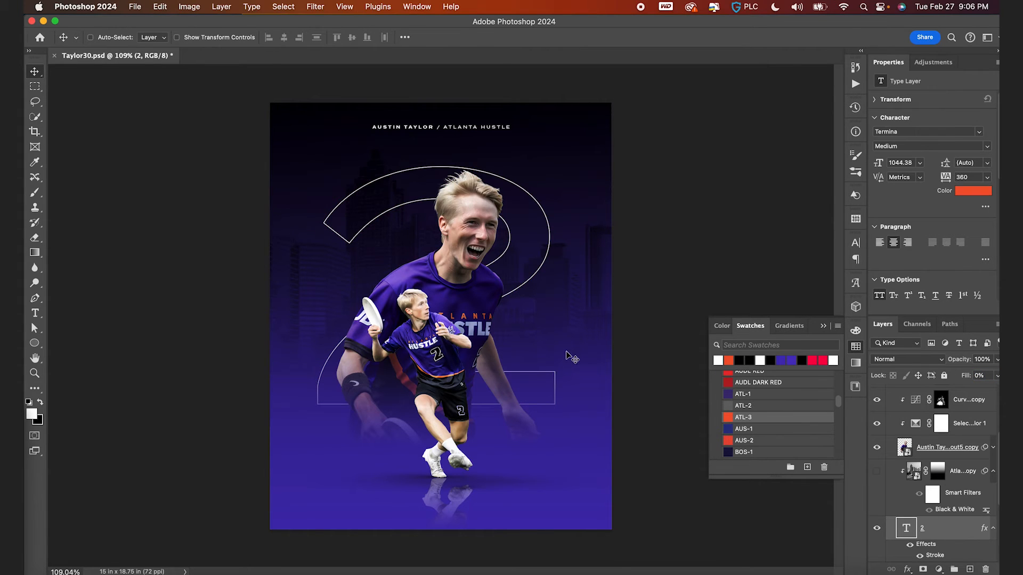
- Scale the outlined 2 down to about 966 pt and center it horizontally on the canvas
scroll(523, 347, "down", 3)
scroll(527, 349, "up", 3)
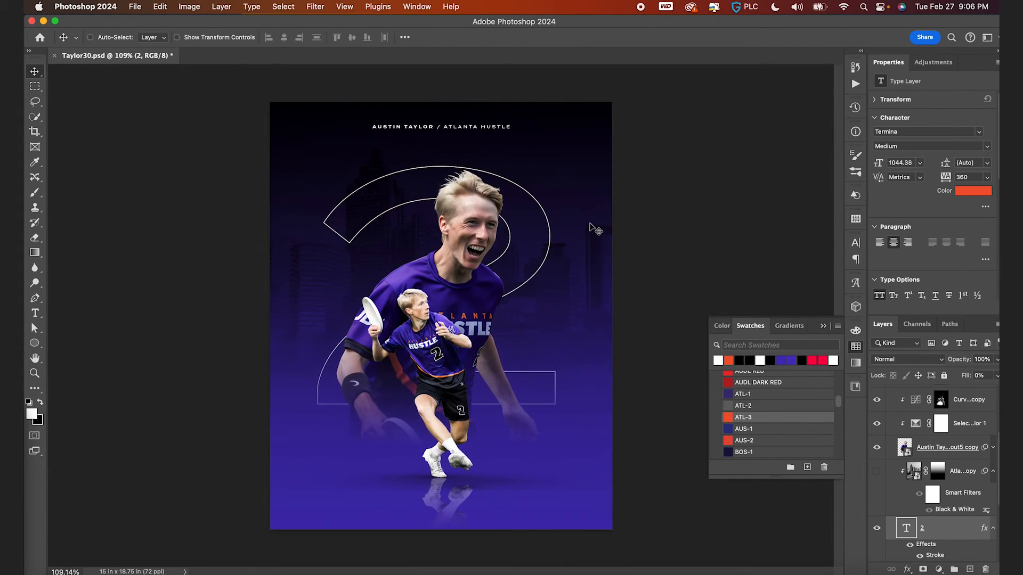
key("super+t")
left_click_drag(690, 116, 676, 131)
key("Return")
key("super+a")
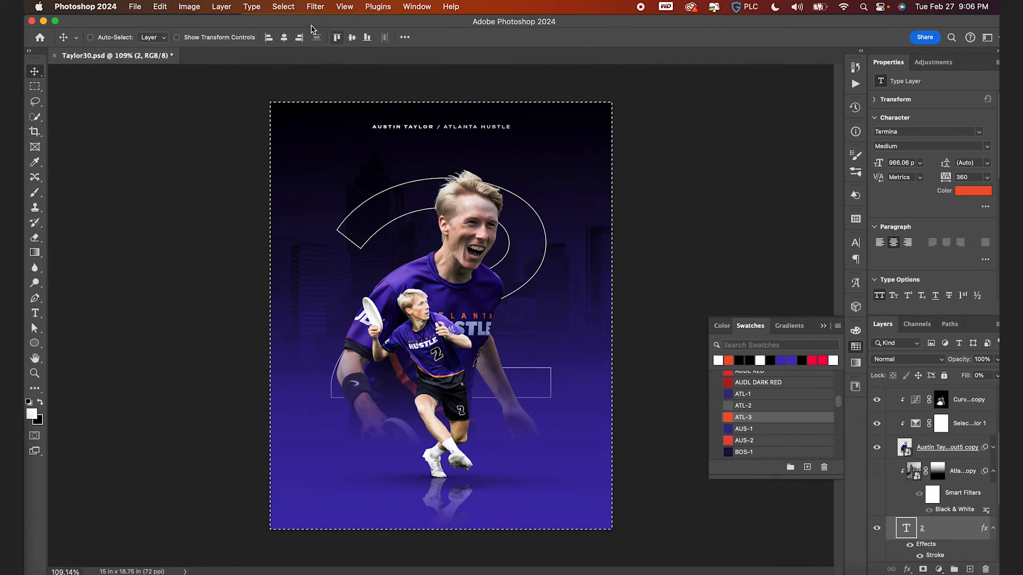
left_click(284, 39)
key("super+d")
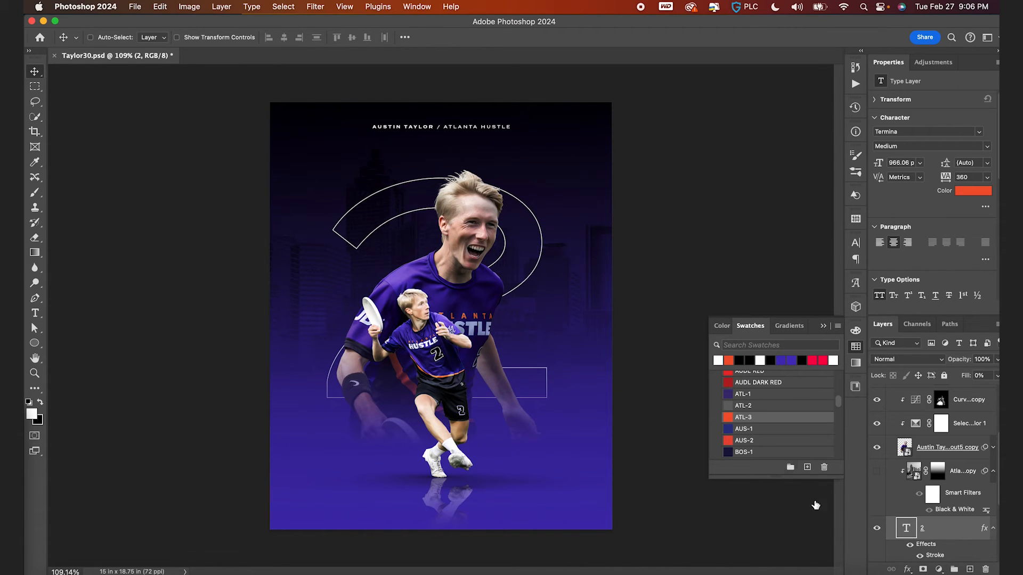
- Hide the outlined 2 and apply a Gaussian Blur of 1.9 pixels to the original Atlanta skyline layer
left_click(877, 528)
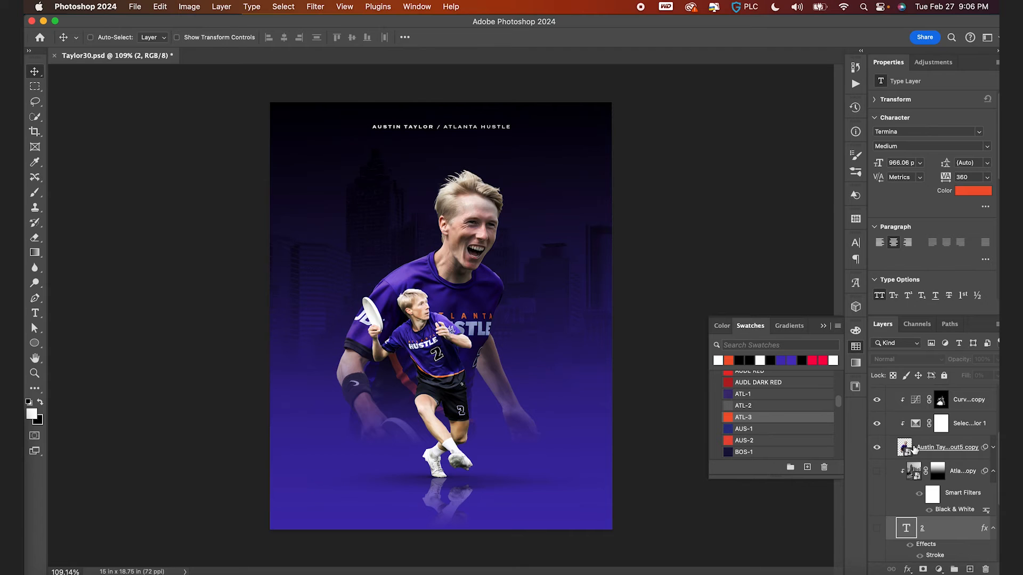
scroll(902, 450, "down", 5)
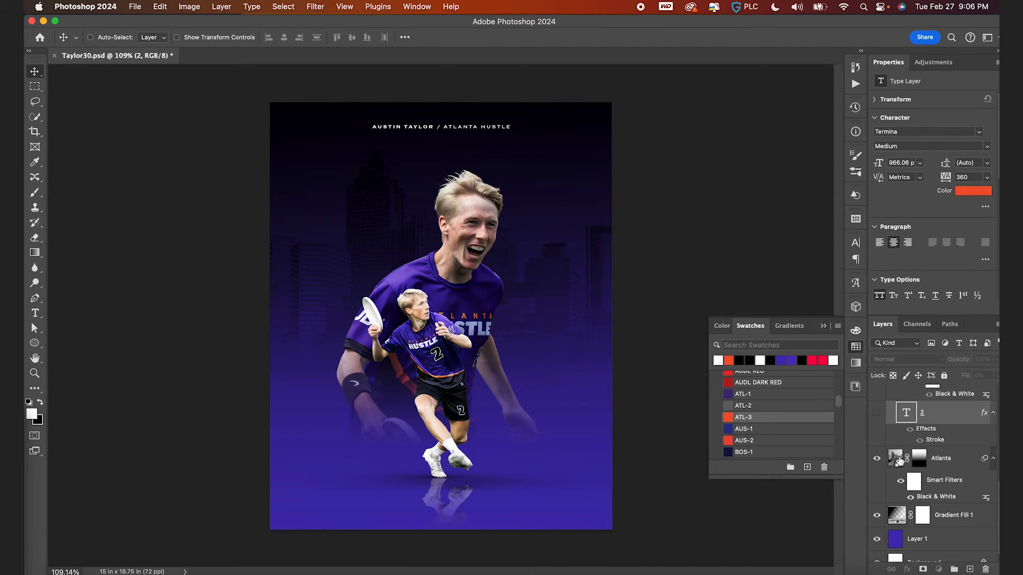
left_click(898, 460)
key("super+equal")
left_click(316, 6)
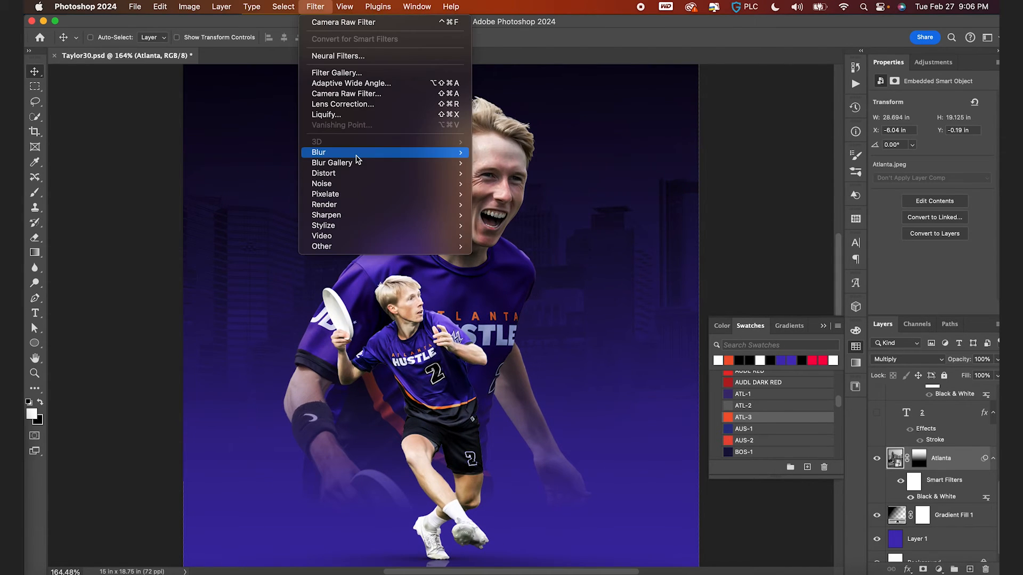
mouse_move(341, 151)
left_click(547, 195)
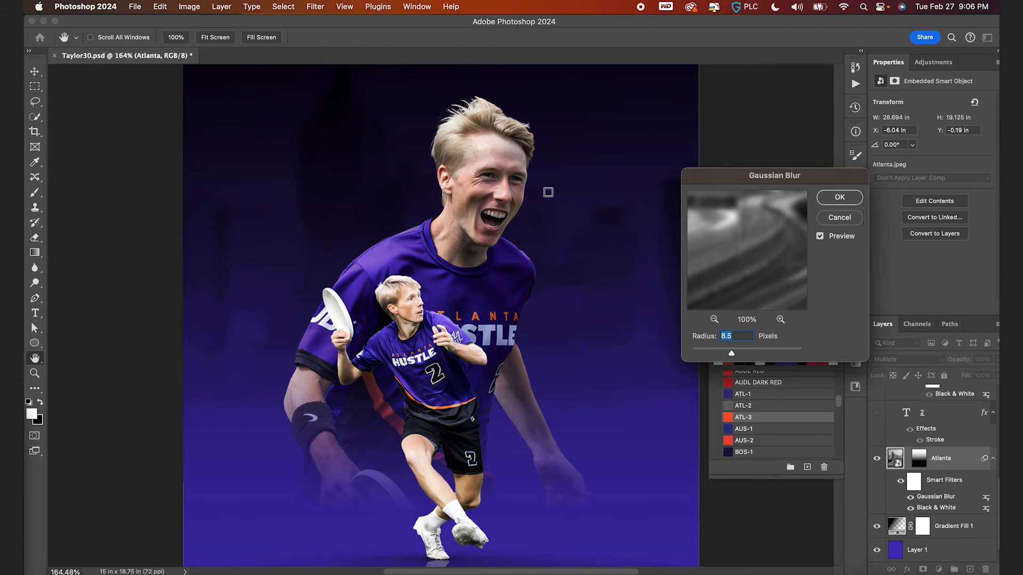
left_click_drag(733, 353, 707, 354)
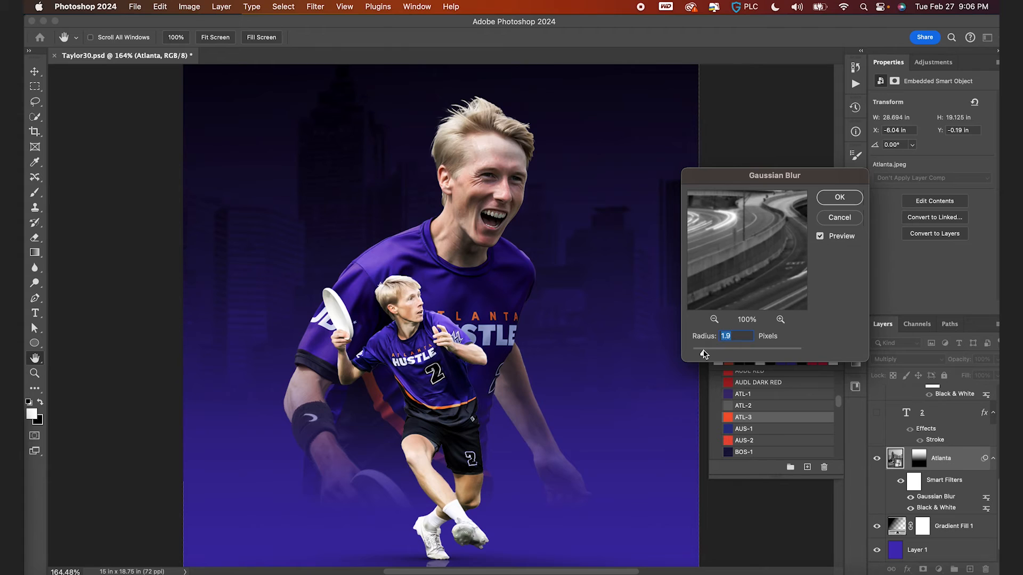
key("Return")
- Apply a Gaussian Blur of 1.5 pixels to the large faded player copy layer
key("super+0")
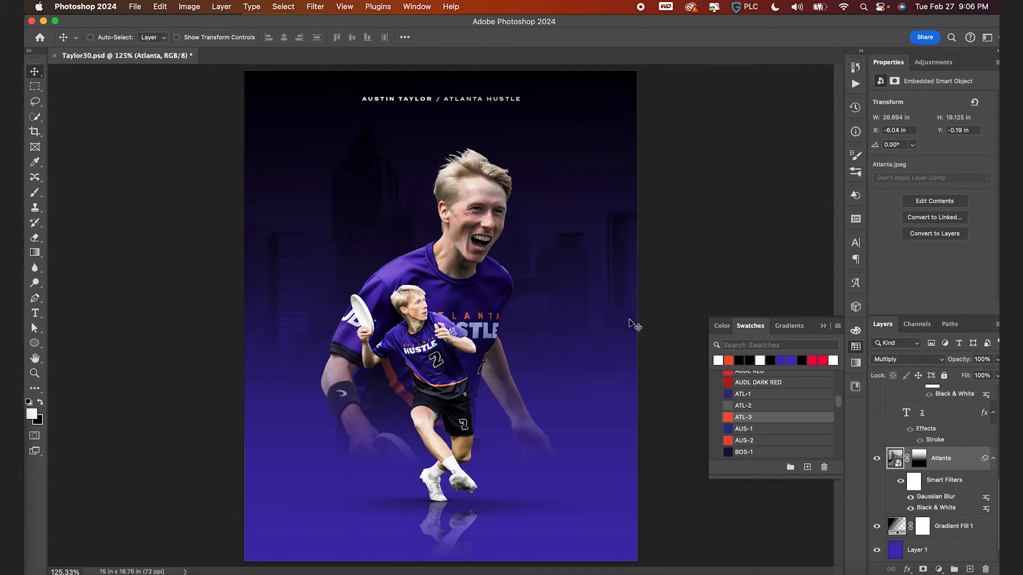
scroll(939, 499, "up", 5)
left_click(907, 483)
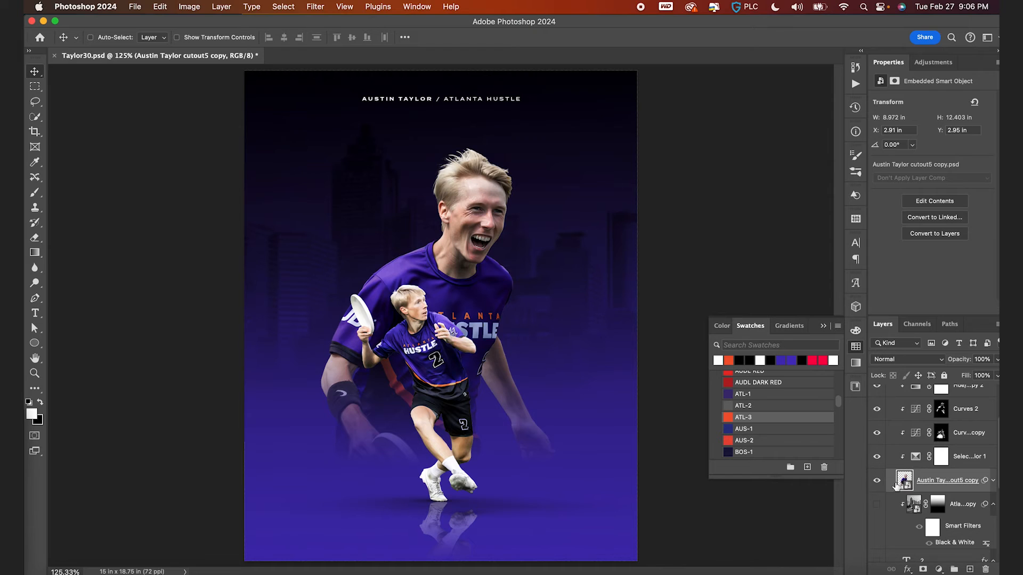
left_click(309, 6)
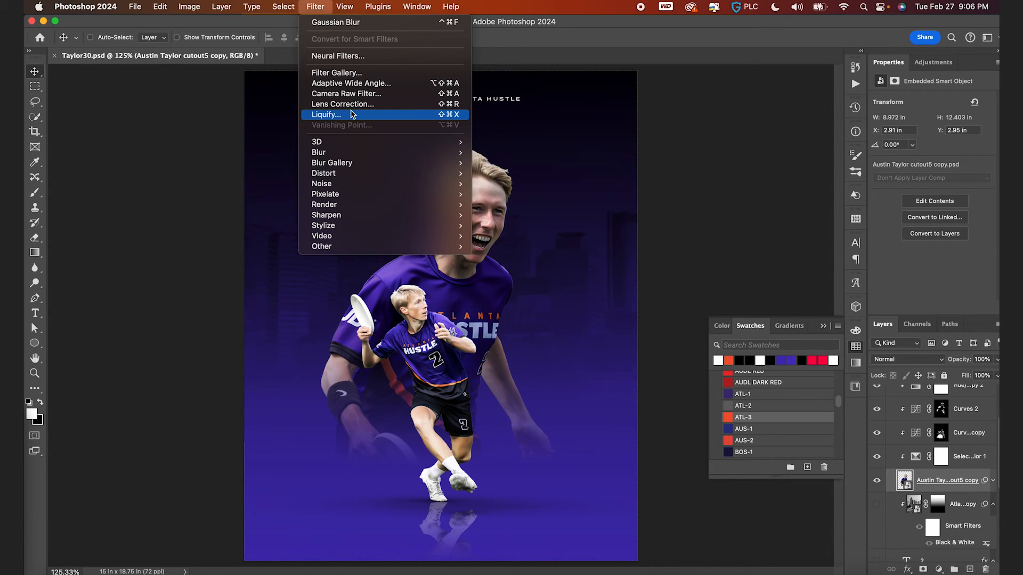
mouse_move(384, 152)
left_click(514, 198)
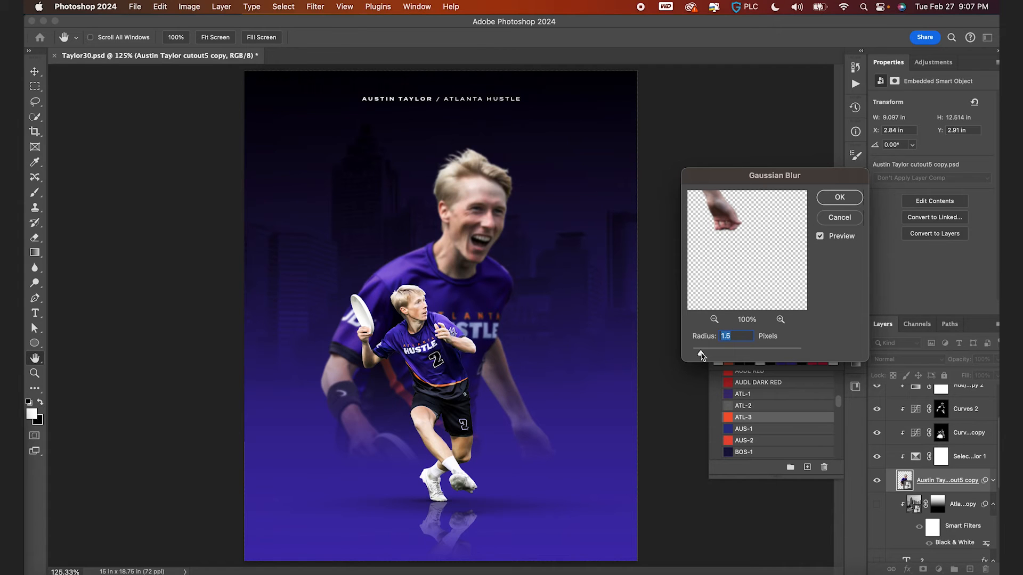
key("Return")
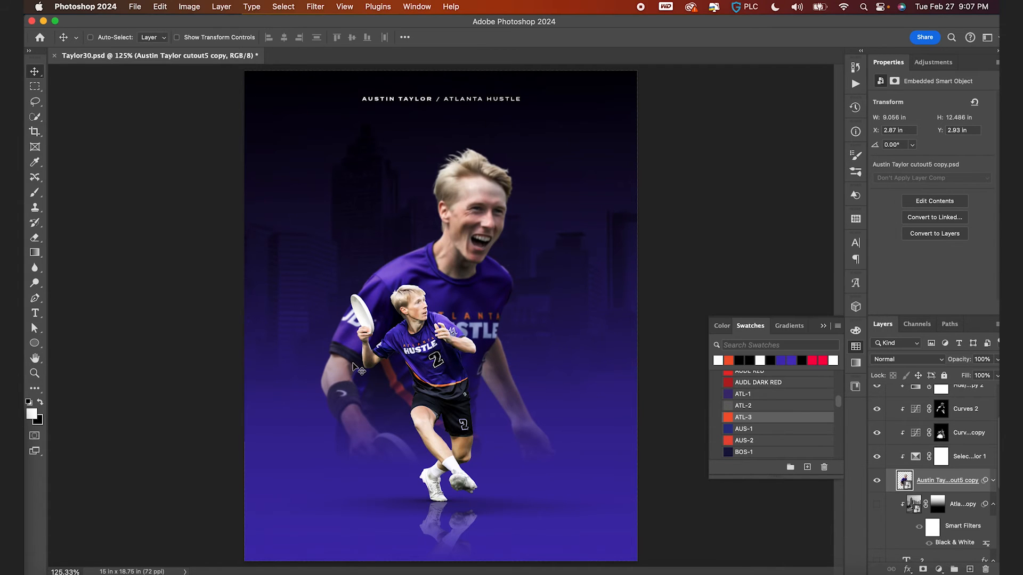
scroll(353, 363, "down", 4)
scroll(353, 363, "up", 3)
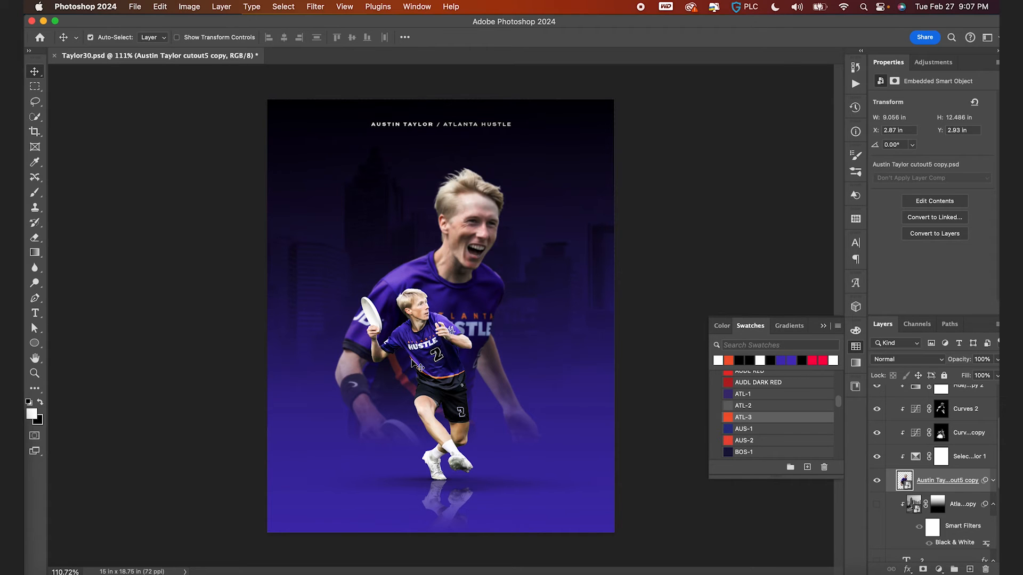
scroll(447, 275, "up", 2)
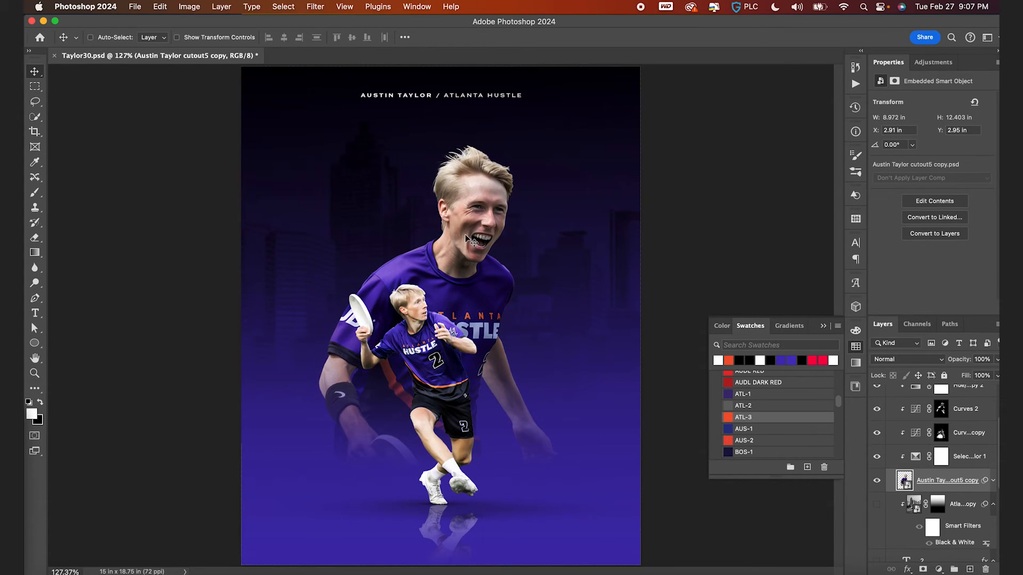
scroll(931, 482, "up", 3)
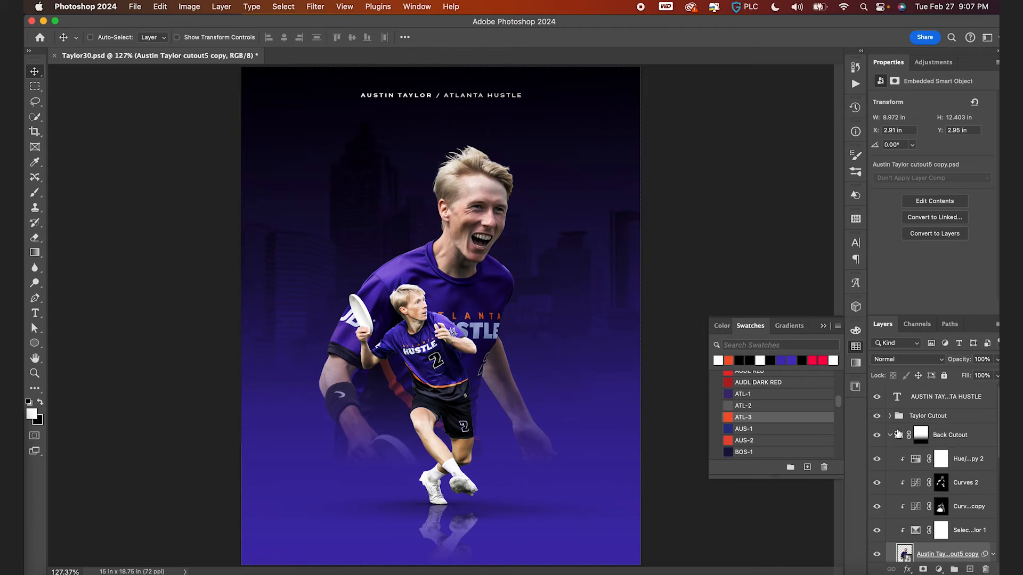
- Group the Taylor Cutout and Back Cutout groups together and name the new group PLAYERS
left_click(890, 435)
left_click(919, 418, "shift")
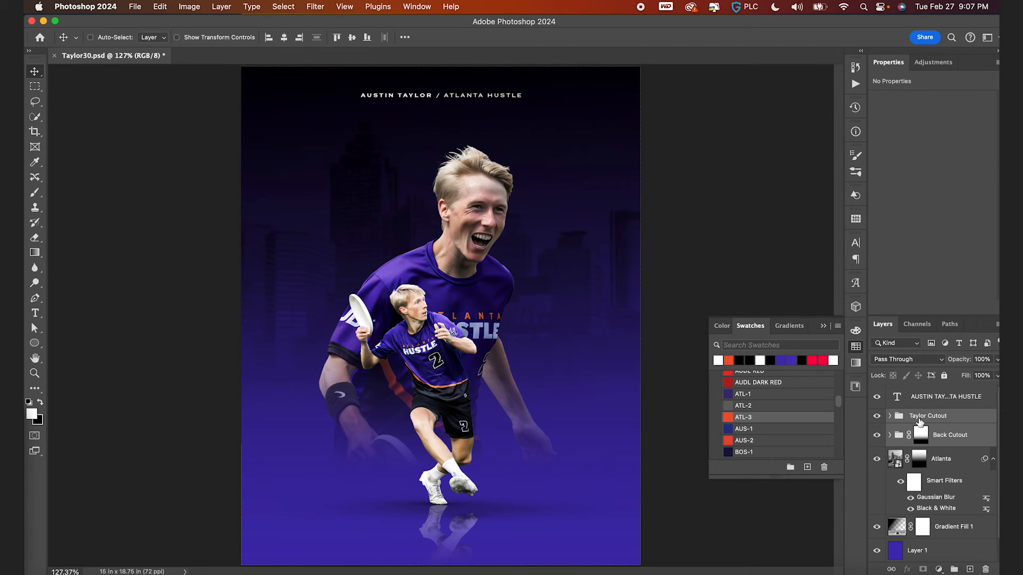
left_click(954, 569)
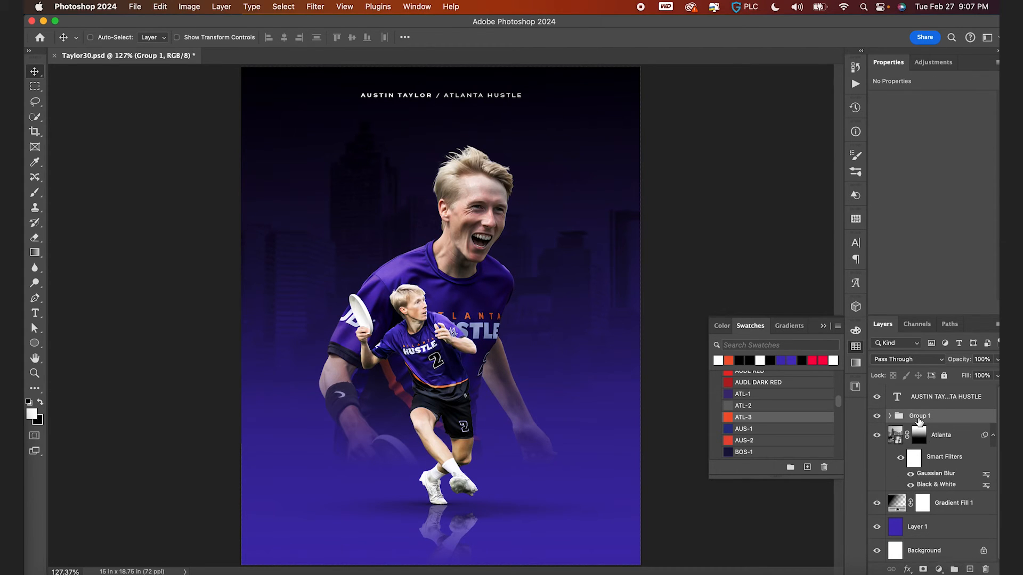
type("PLAYERS")
key("Return")
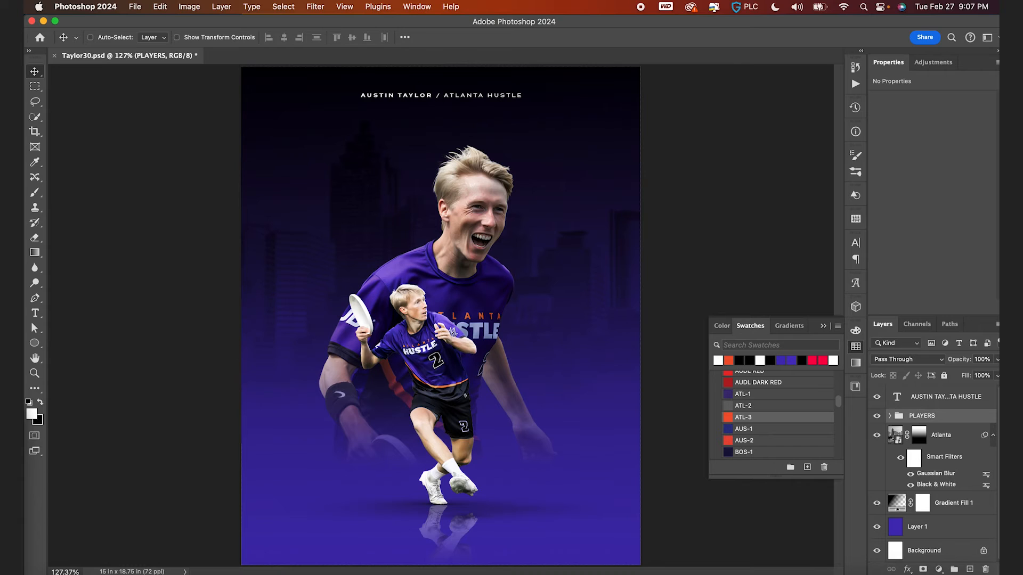
- Add a Selective Color adjustment clipped to the PLAYERS group and set the Reds' Cyan to -27
left_click(939, 568)
left_click(951, 560)
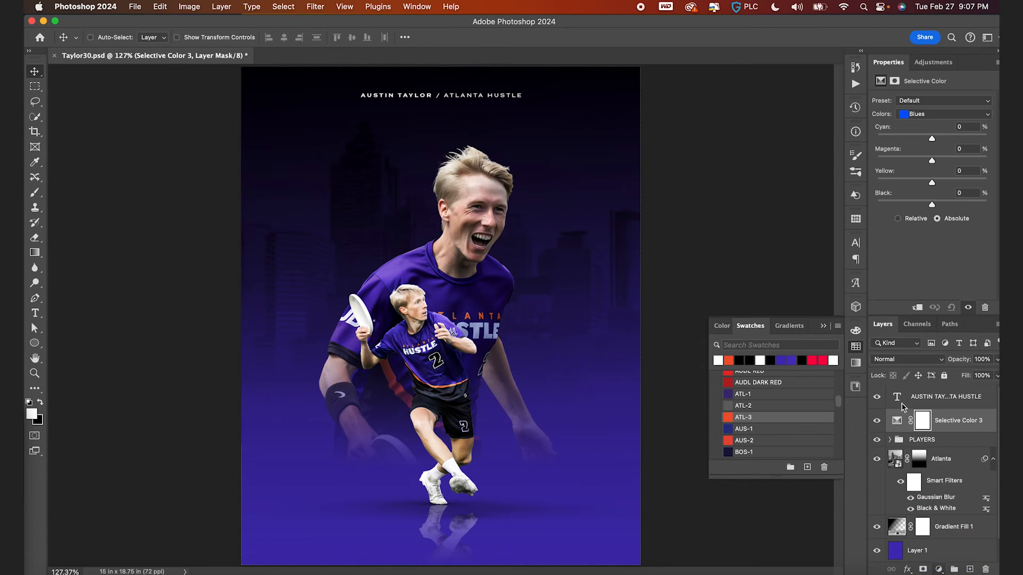
left_click(899, 428, "alt")
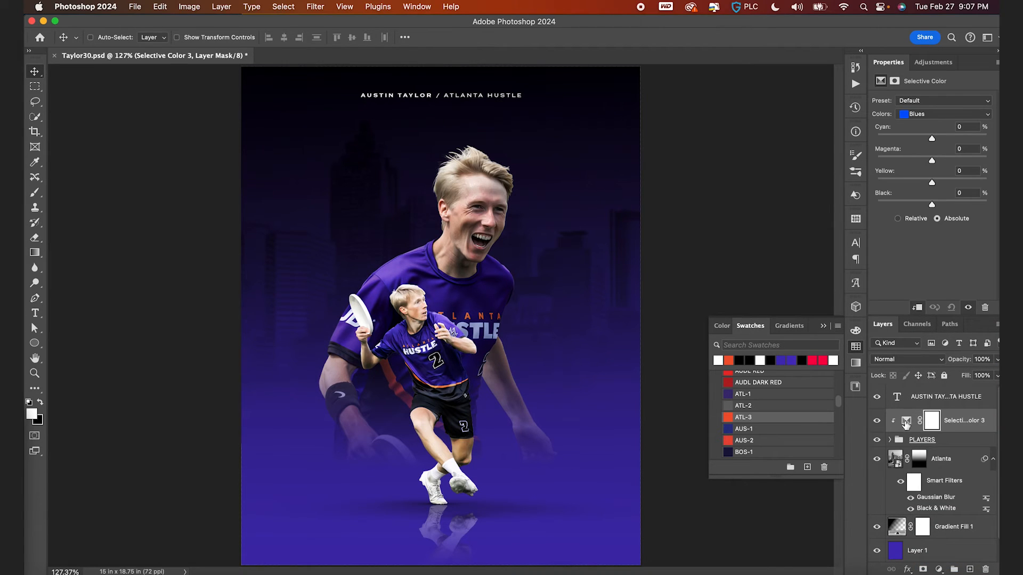
left_click(937, 115)
left_click(917, 80)
left_click_drag(932, 138, 919, 140)
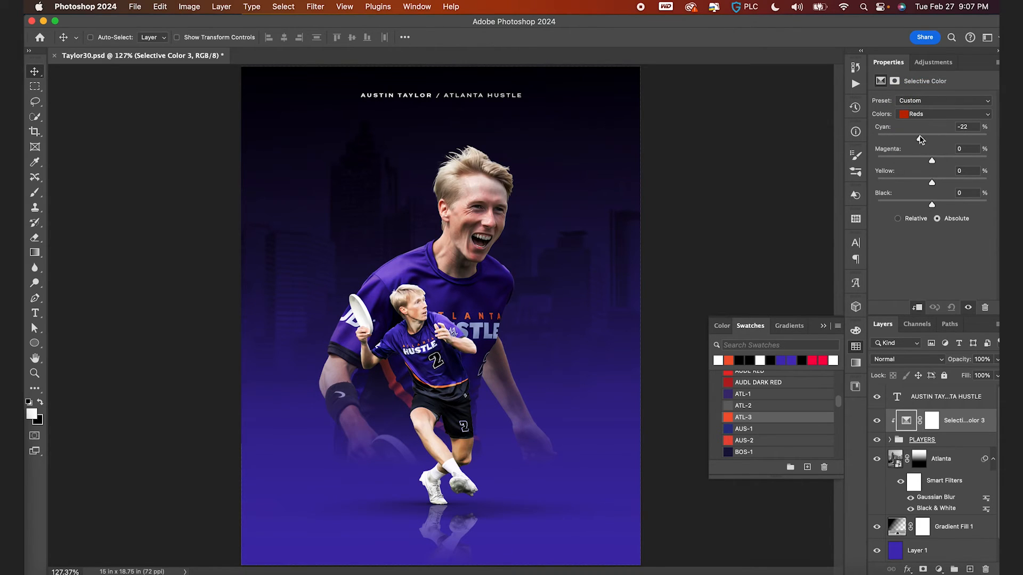
scroll(429, 309, "up", 2)
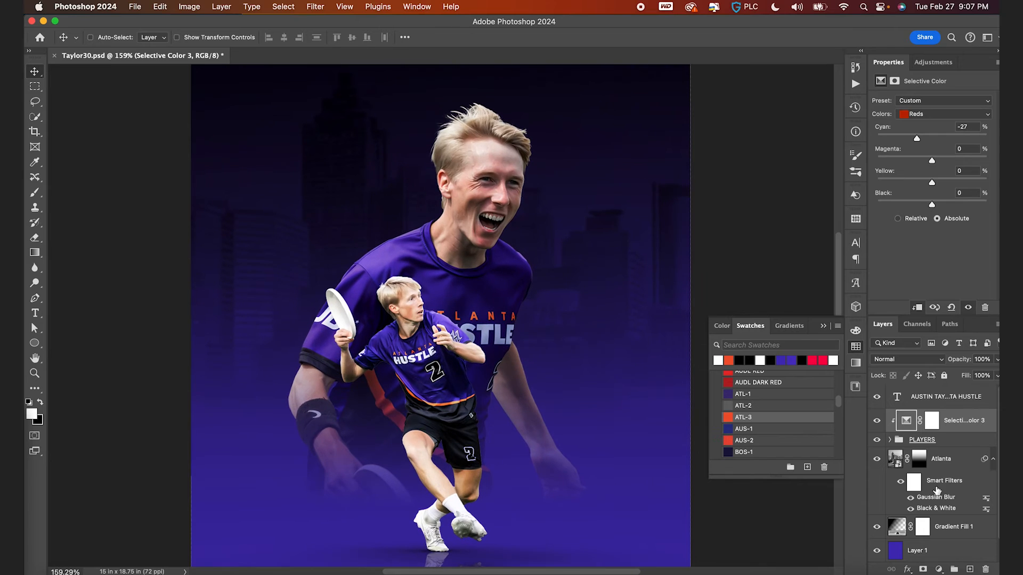
- In the Taylor Cutout group, set Selective Color 2's Reds to Cyan -18, Yellow -8 and Black +13
left_click(889, 440)
scroll(906, 465, "down", 1)
left_click(899, 445)
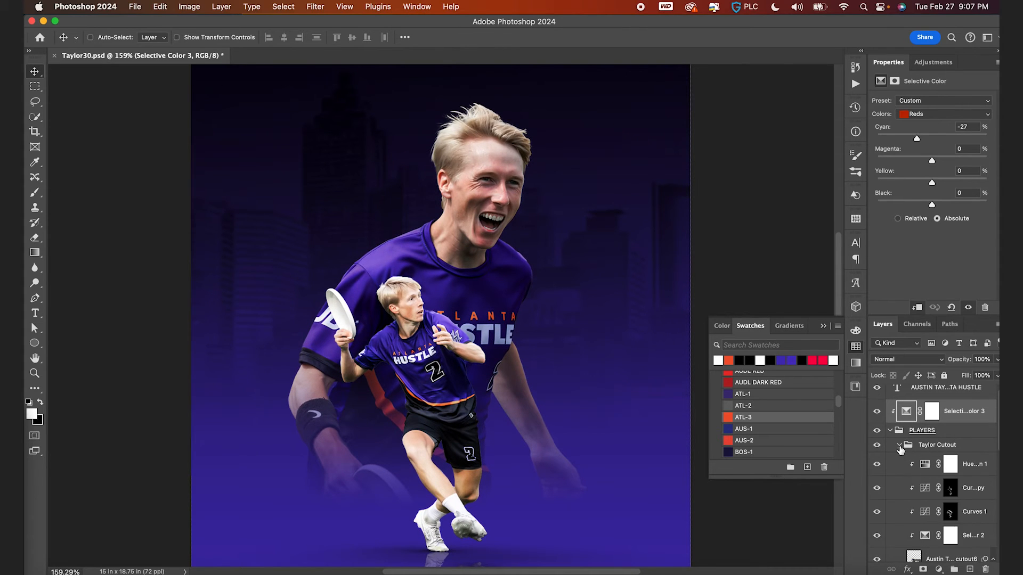
left_click(914, 557)
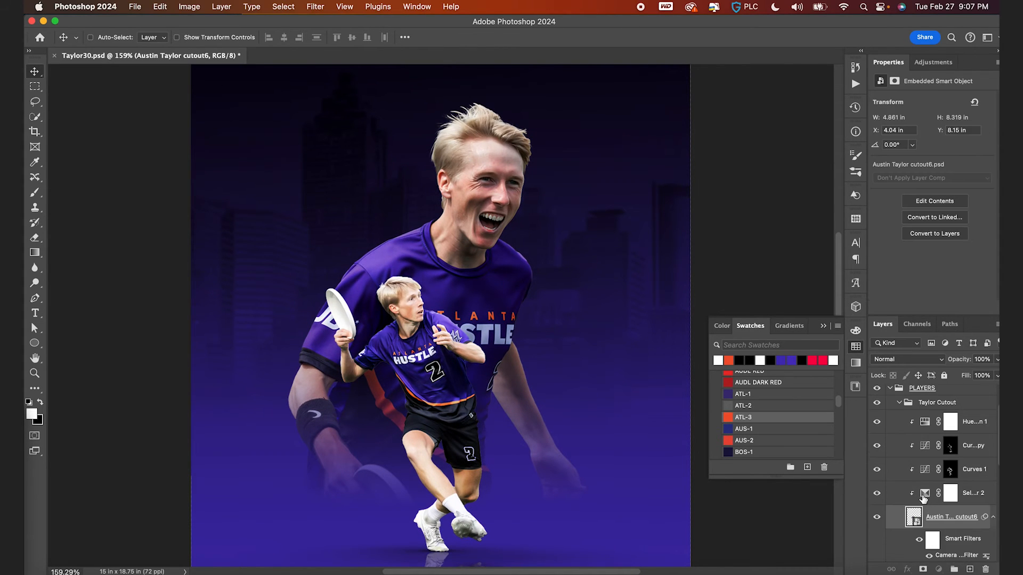
left_click(924, 495)
mouse_move(931, 140)
left_mouse_down()
mouse_move(910, 140)
mouse_move(950, 138)
mouse_move(931, 136)
left_mouse_up()
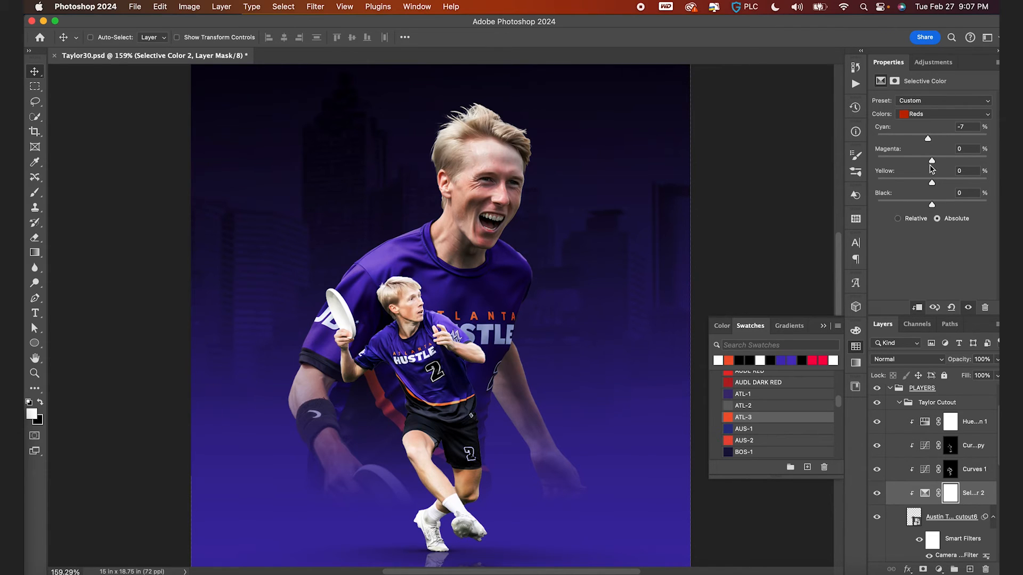
left_click_drag(931, 183, 944, 183)
left_click_drag(932, 206, 940, 208)
key("super+0")
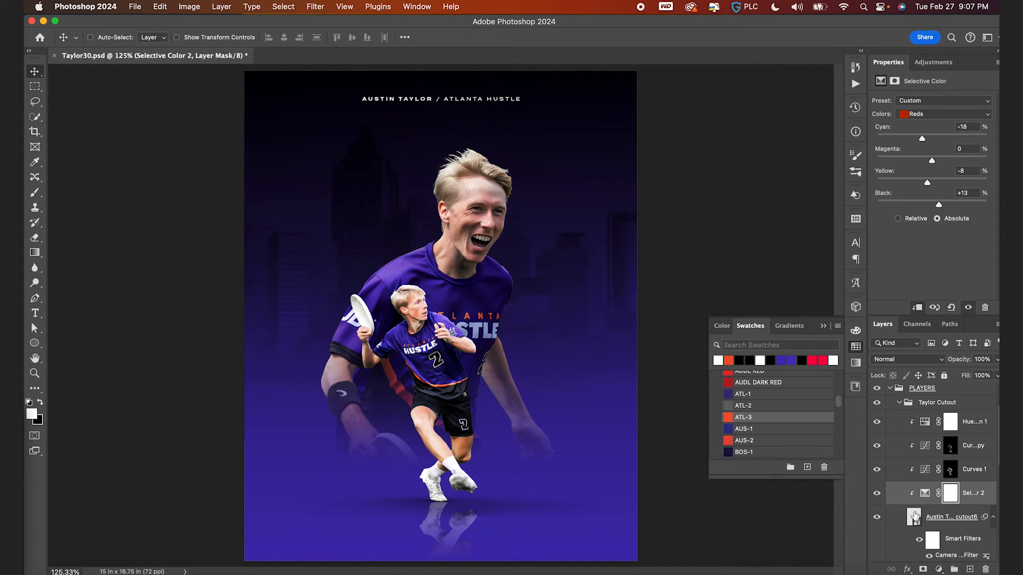
- Toggle the Curves 1 layer's visibility to compare its effect, then select its layer mask
left_click(878, 470)
left_click(878, 470)
left_click(878, 470)
left_click(950, 469)
left_click(878, 470)
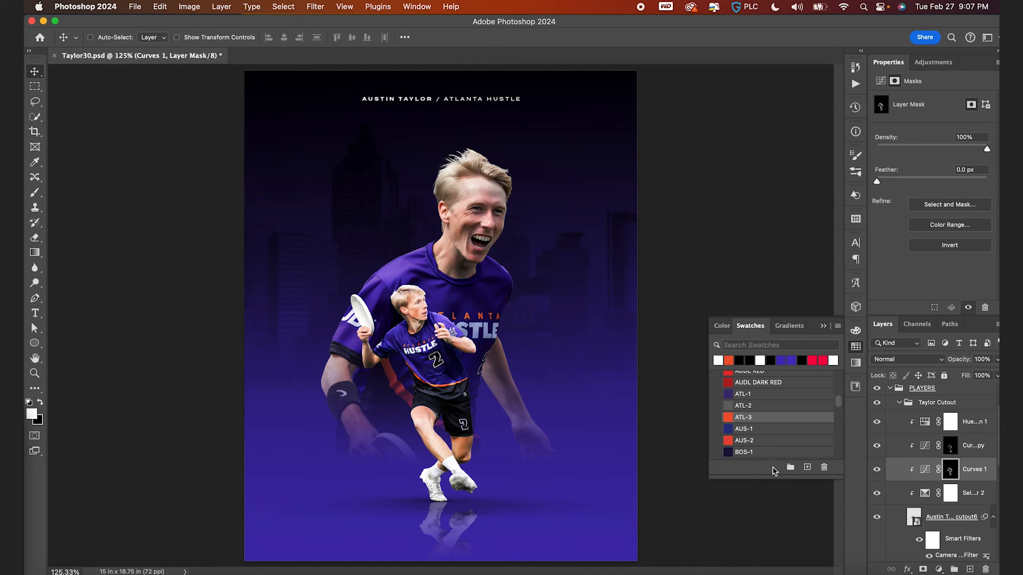
key("b")
key("bracketleft")
key("bracketleft")
key("bracketleft")
key("bracketleft")
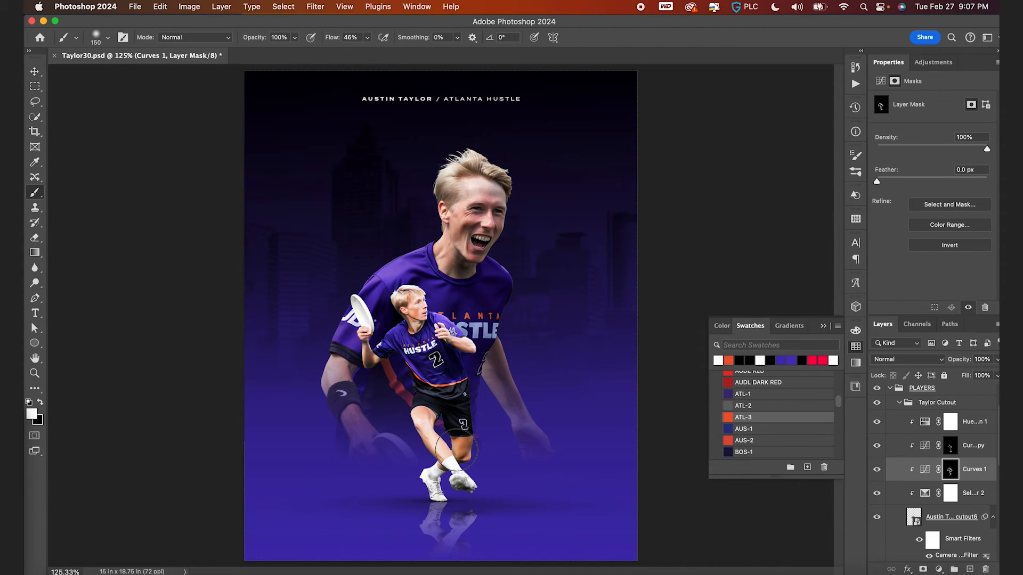
key("x")
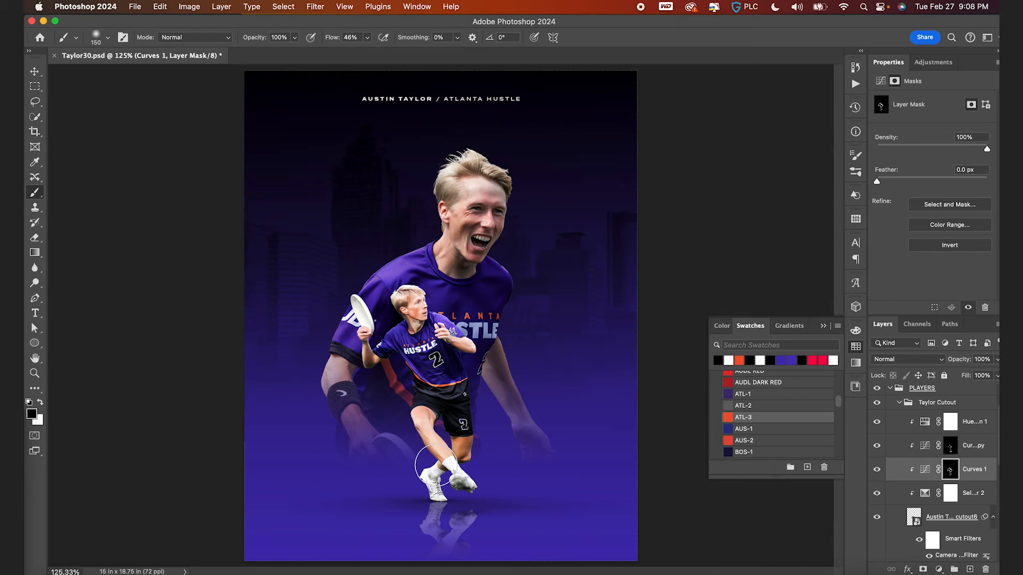
key("bracketleft")
key("bracketleft")
key("bracketleft")
key("bracketleft")
scroll(437, 312, "up", 5)
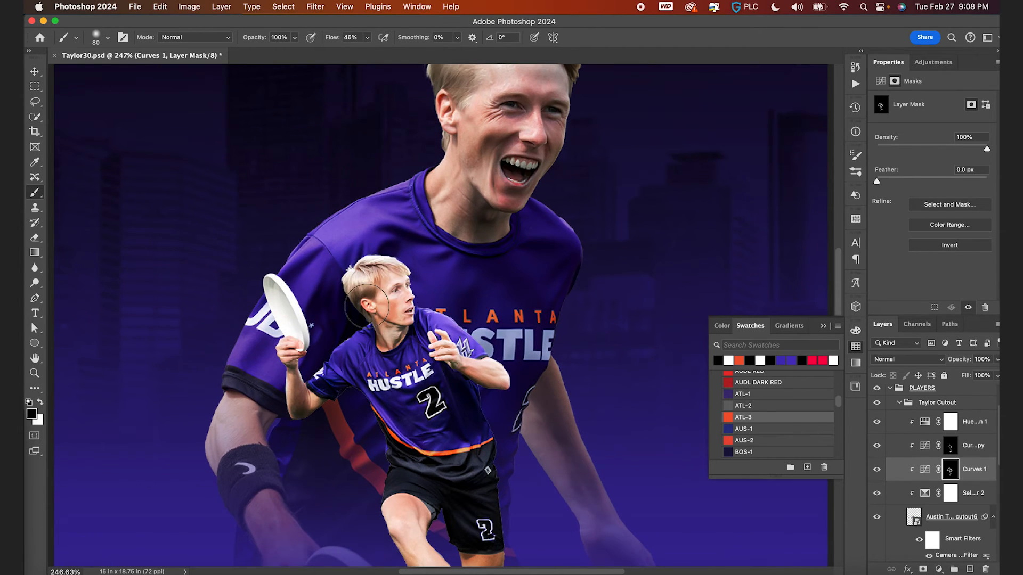
scroll(403, 283, "down", 5)
key("v")
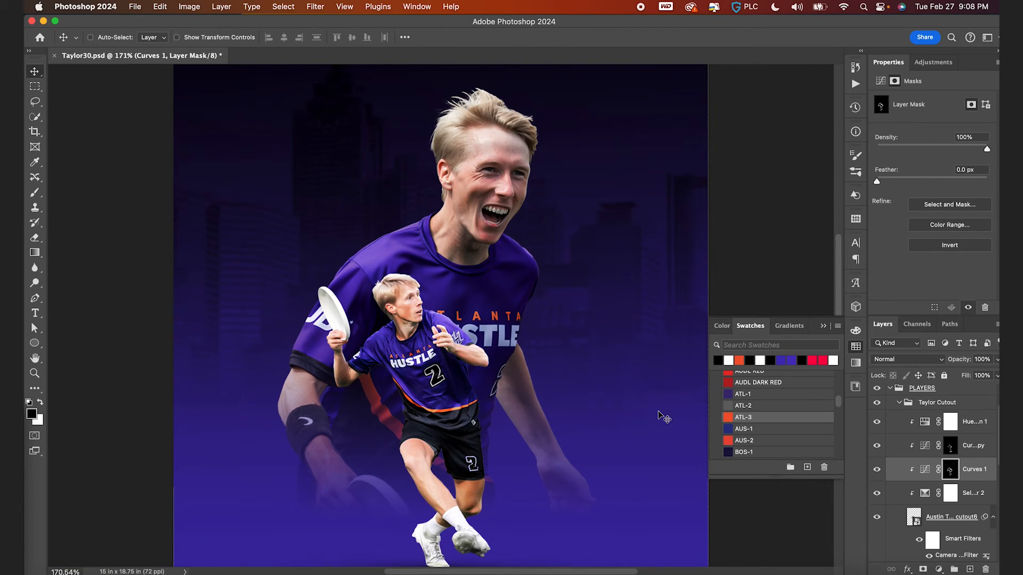
scroll(475, 555, "up", 1)
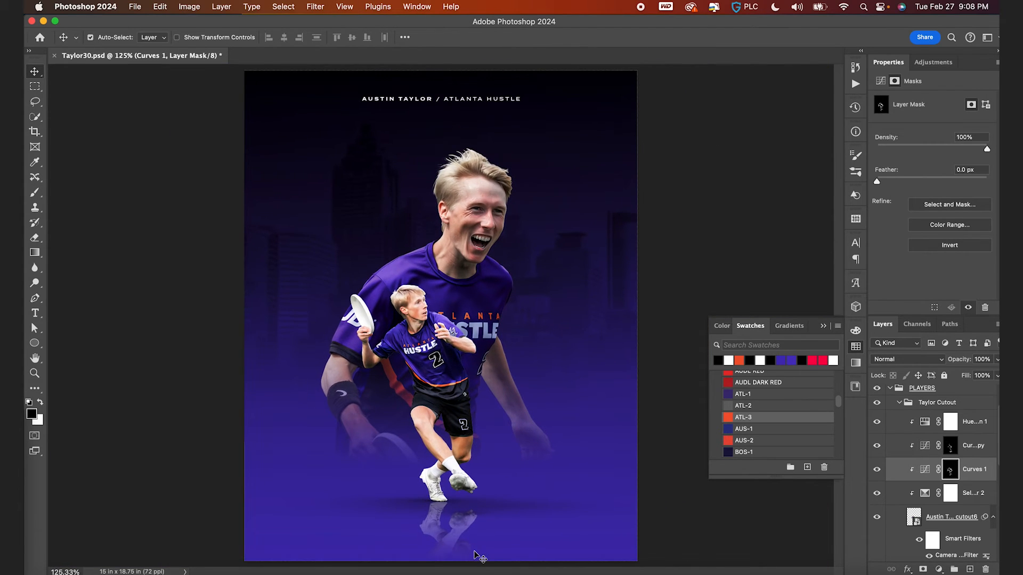
- Save the document, collapse the PLAYERS group and select the purple Layer 1
key("cmd+s")
left_click(891, 389)
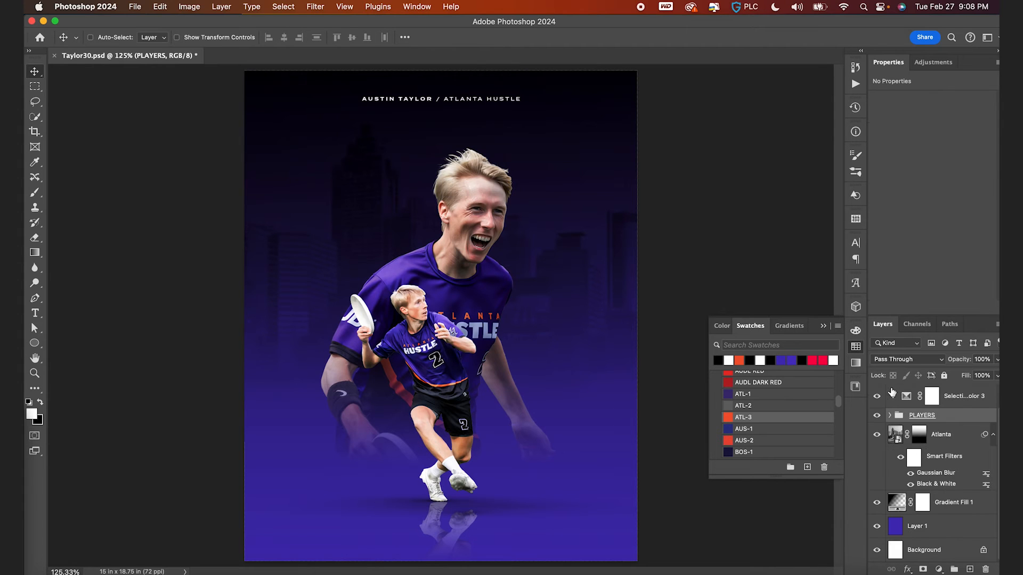
left_click(902, 524)
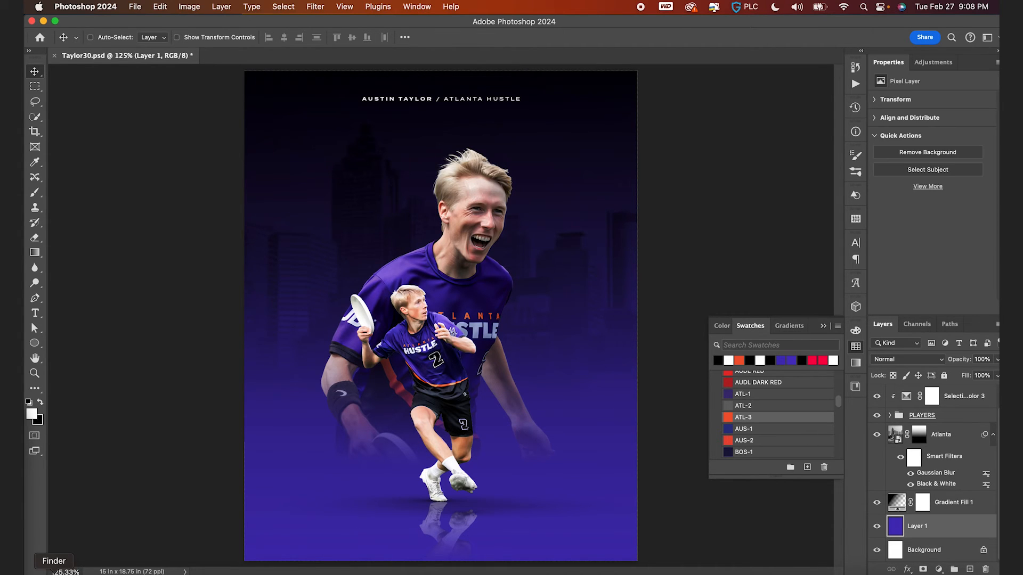
- Place the flag photo A7401105_FULLRES_20230512.jpg from Finder into the poster and move its layer to the top of the stack
key("cmd+Tab")
left_click(188, 152)
left_click(404, 382)
key("super+Tab")
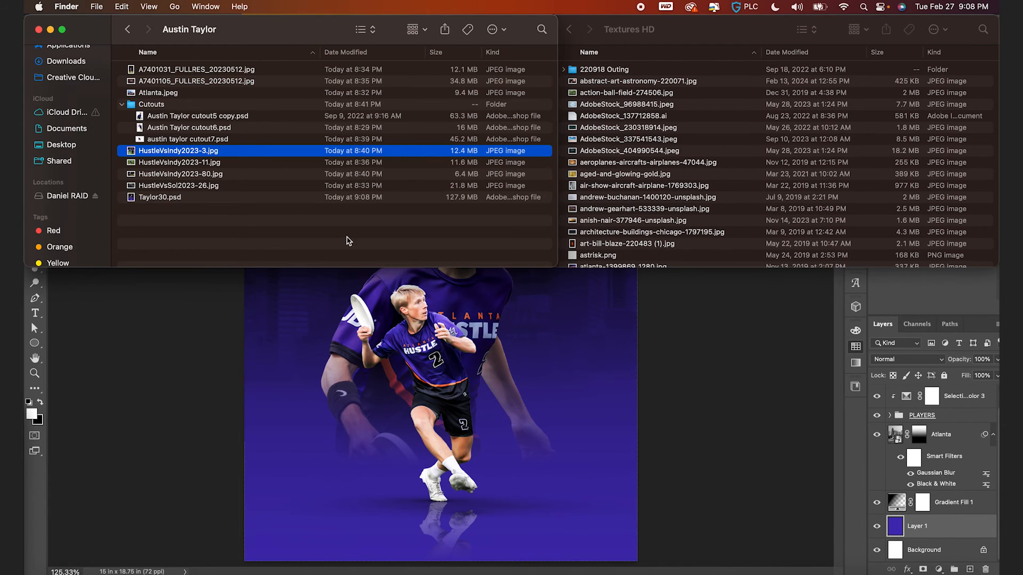
left_click(228, 82)
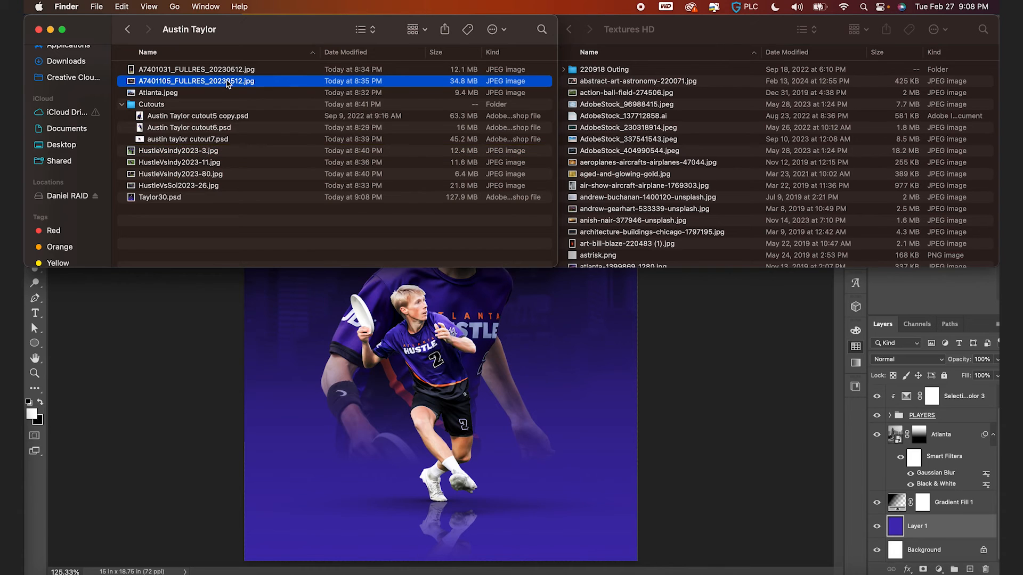
key("space")
key("space")
left_click(502, 424)
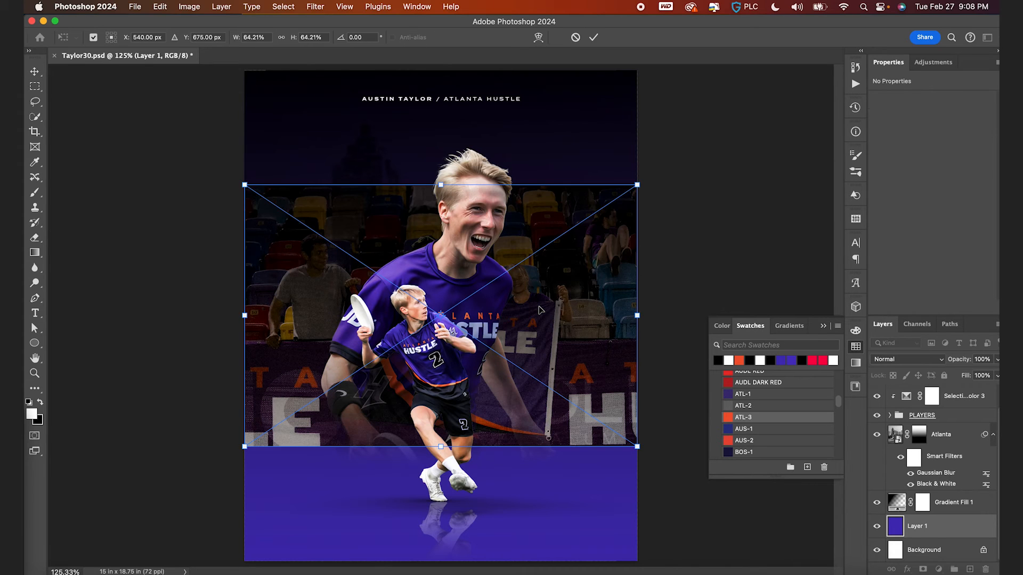
key("Return")
left_click_drag(914, 527, 914, 394)
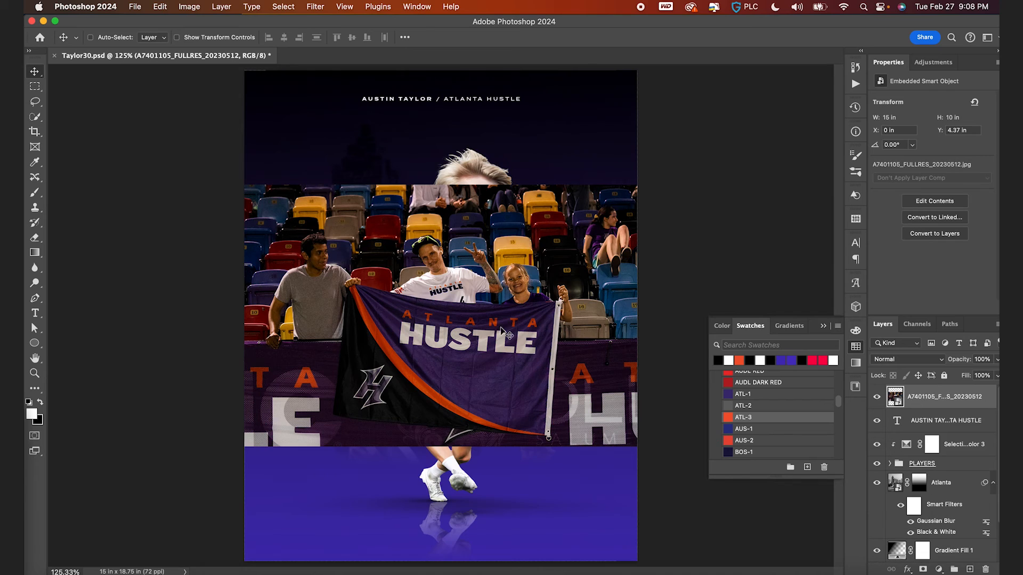
- Trace the outline of the Atlanta Hustle flag in the photo as a shape with the Pen tool
scroll(502, 333, "up", 5)
key("p")
scroll(502, 333, "up", 2)
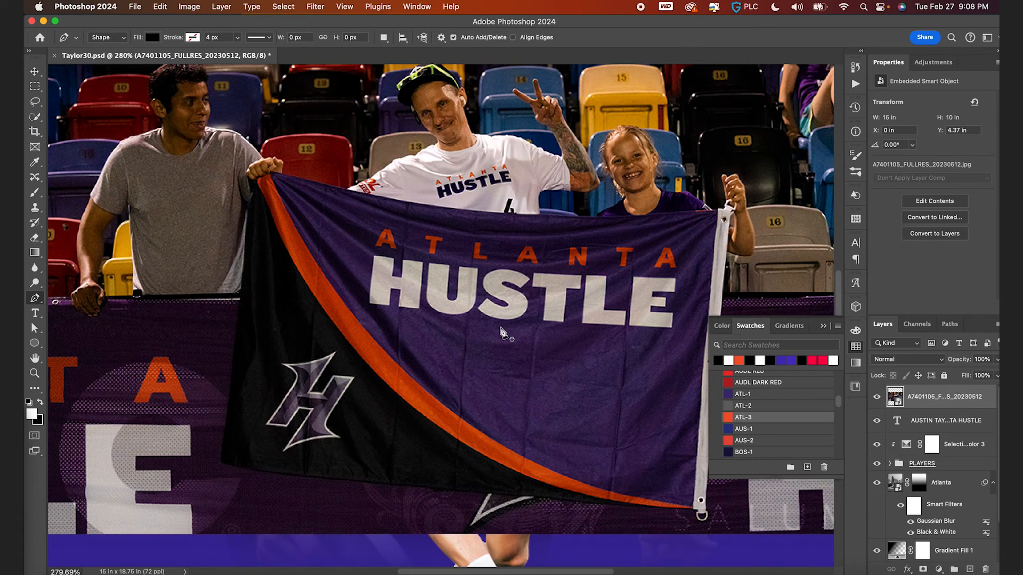
left_click(253, 183)
left_click(272, 173)
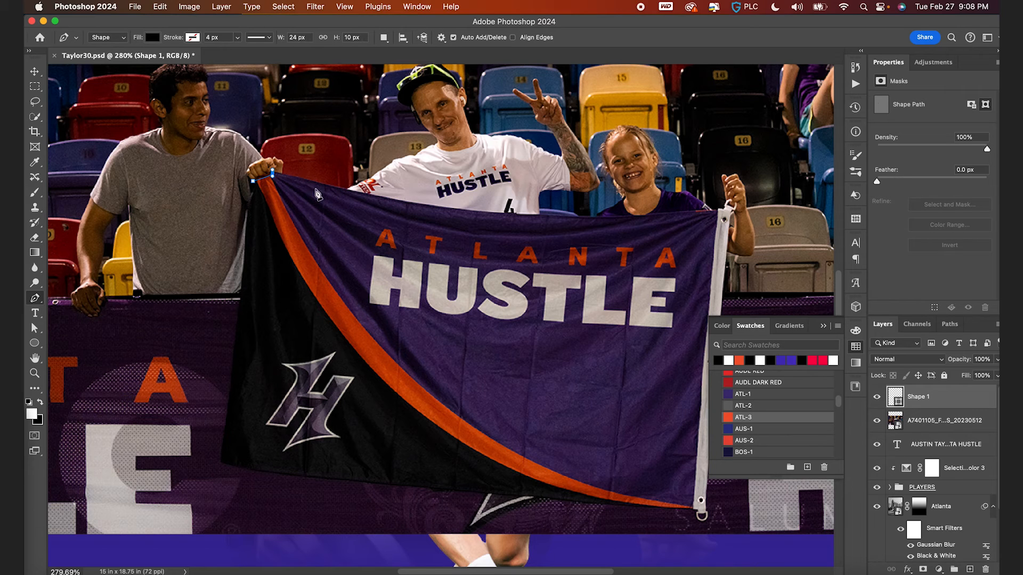
scroll(460, 202, "right", 4)
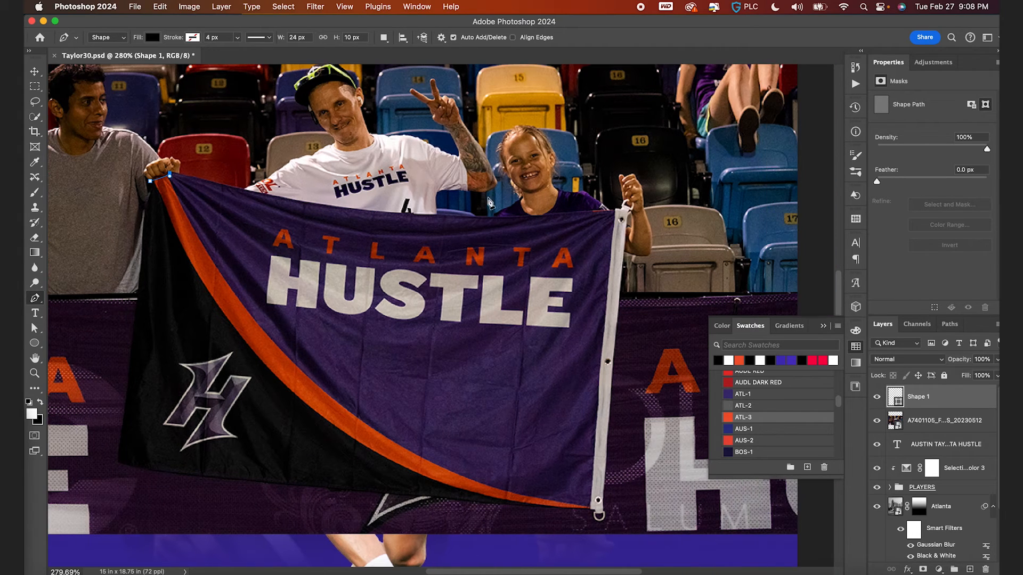
left_click_drag(613, 210, 769, 168)
left_click(613, 210, "alt")
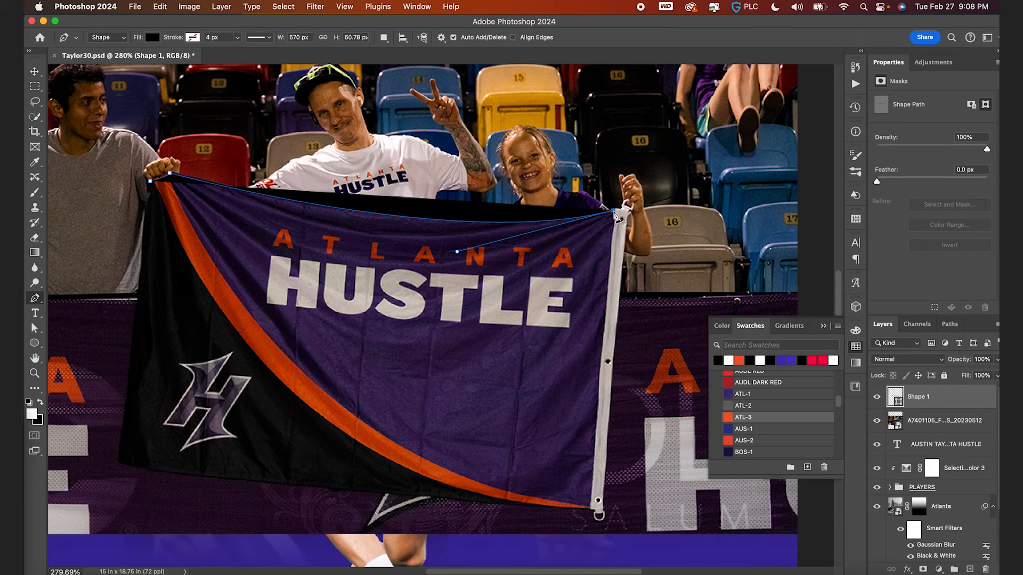
left_click(590, 511)
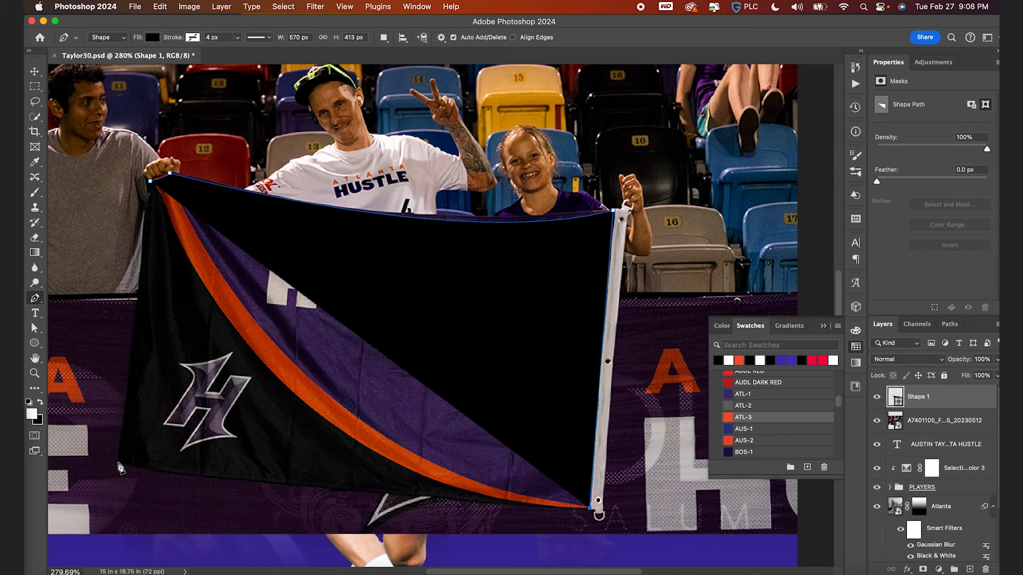
left_click(118, 463)
left_click(150, 182)
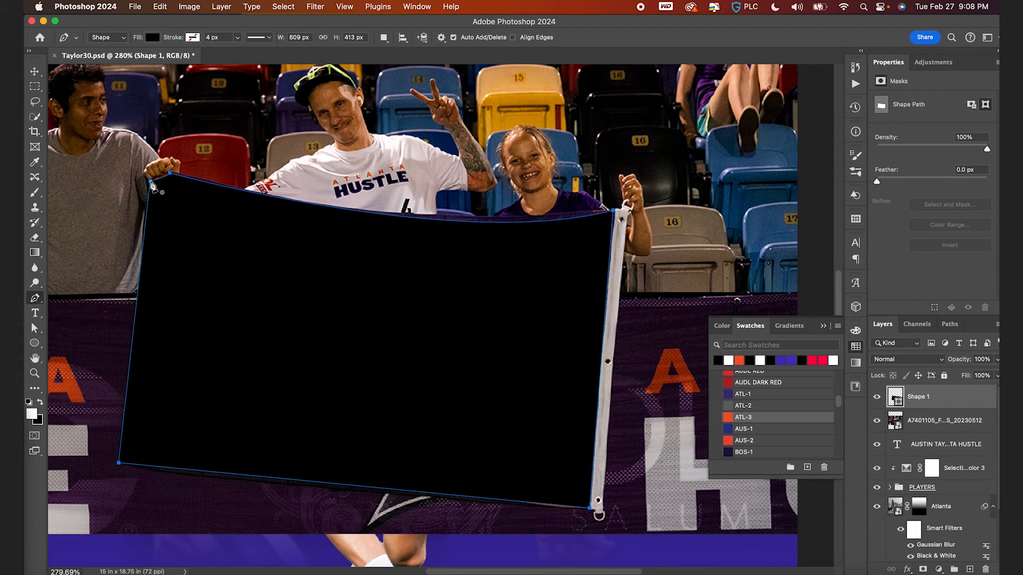
- Mask the flag photo to the traced flag shape and hide the shape layer
left_click(898, 404, "super")
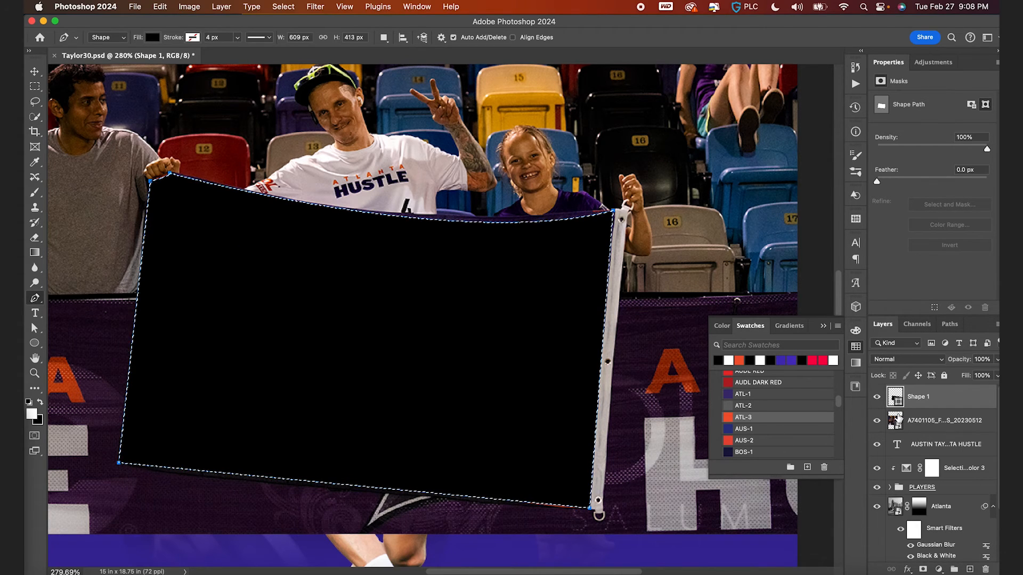
left_click(902, 421)
left_click(923, 569)
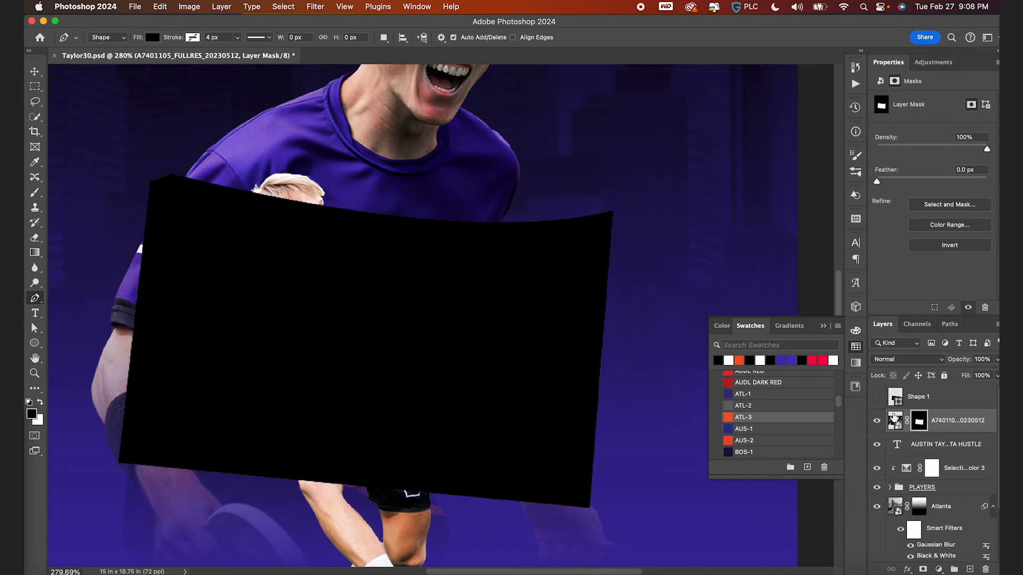
left_click(877, 397)
- Scale the masked flag to about 31 × 22.5 in and rotate it about -6° to cover the poster's upper area
key("super+0")
key("super+t")
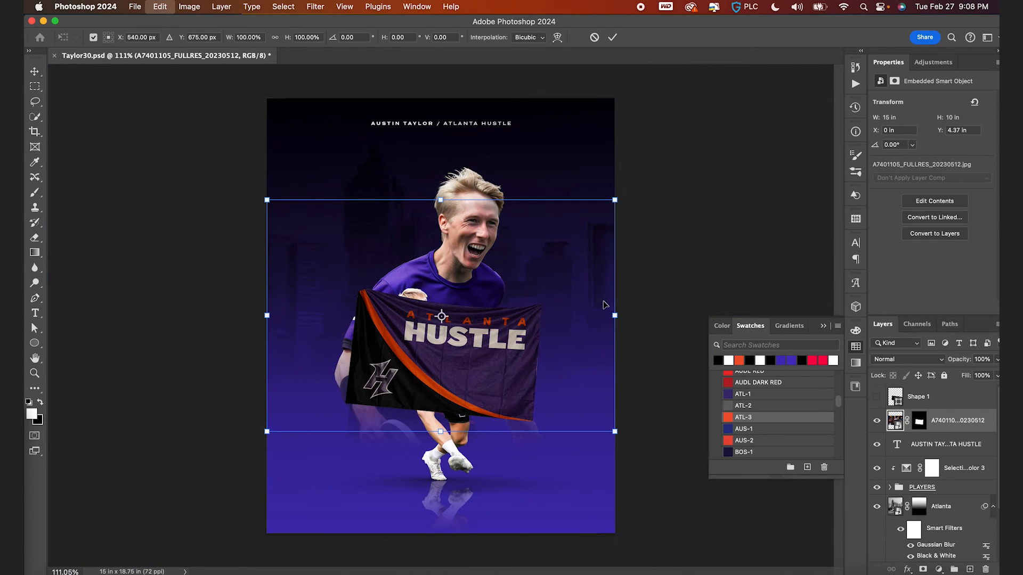
left_click_drag(607, 198, 690, 160)
left_click_drag(592, 397, 587, 358)
left_click_drag(697, 423, 702, 368)
scroll(661, 288, "down", 3)
left_click_drag(603, 140, 660, 98)
left_click_drag(581, 325, 567, 322)
left_click_drag(641, 91, 648, 90)
key("Return")
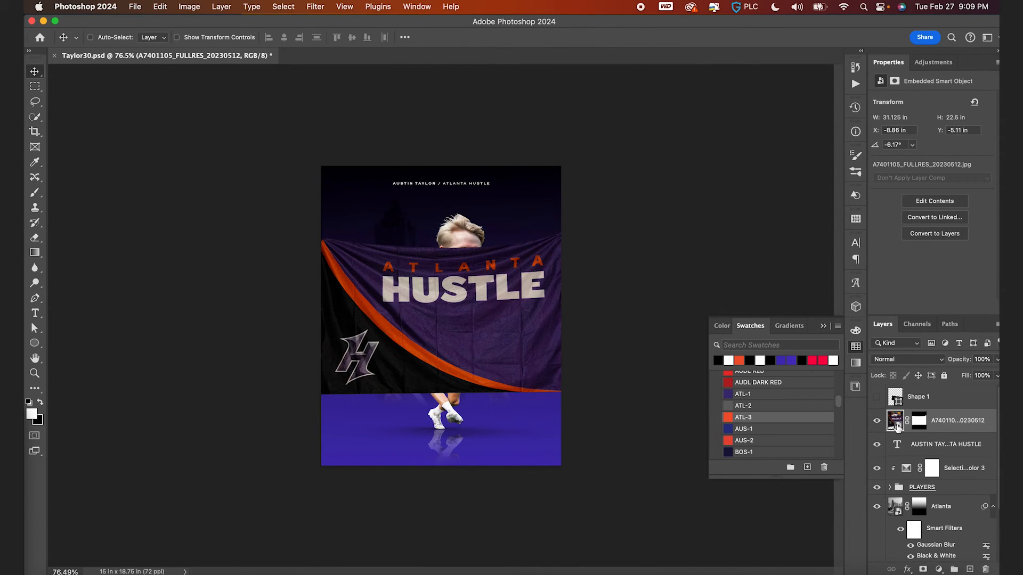
- Move the flag layer beneath the PLAYERS group and shift the flag slightly upward
left_click_drag(899, 429, 920, 485)
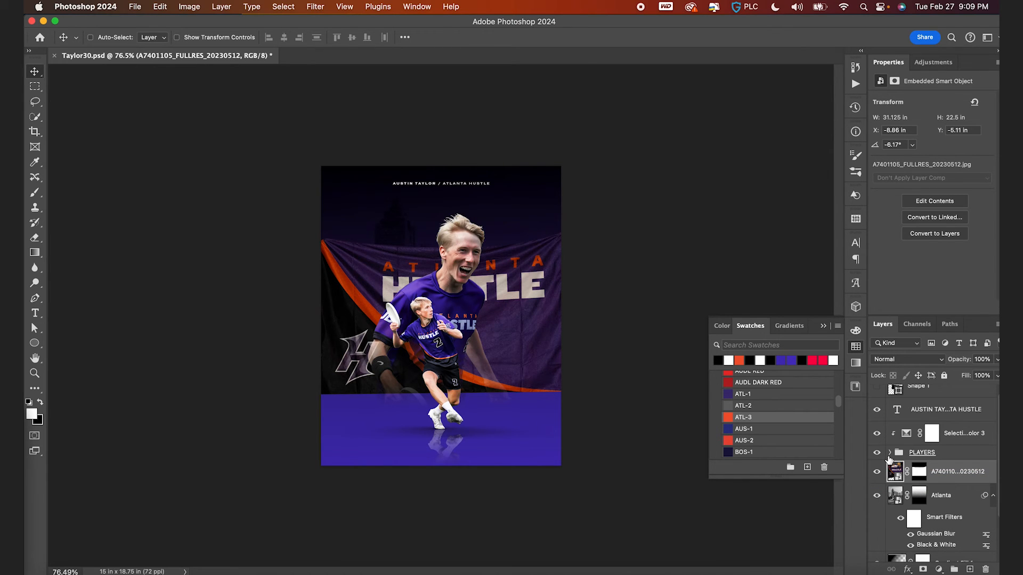
scroll(480, 402, "up", 3)
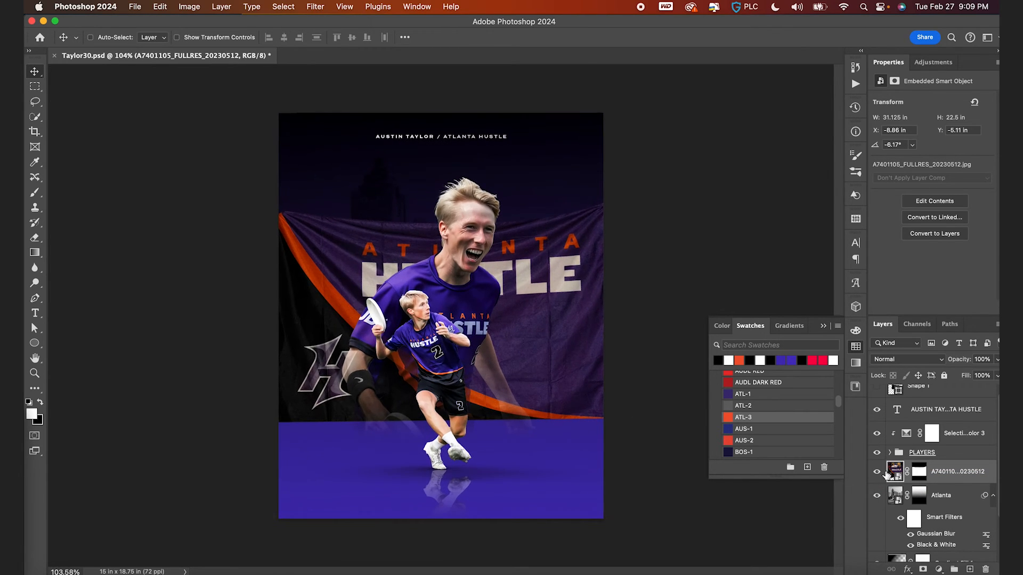
left_click_drag(549, 394, 534, 378)
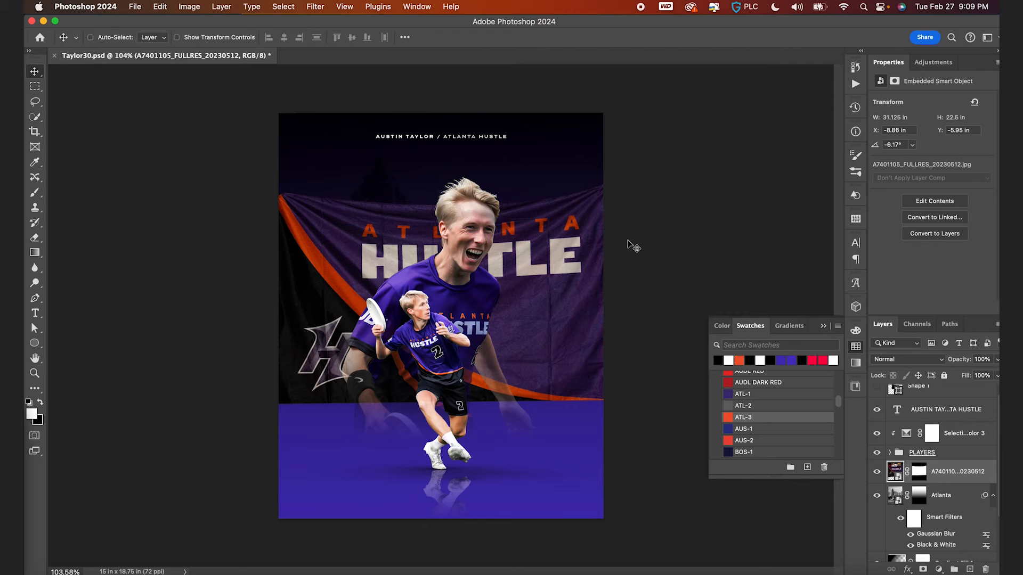
- Scale the masked flag down to about 20.4 × 16.25 in, rotate it about -10.9°, and nudge it slightly lower
key("super+t")
key("super+0")
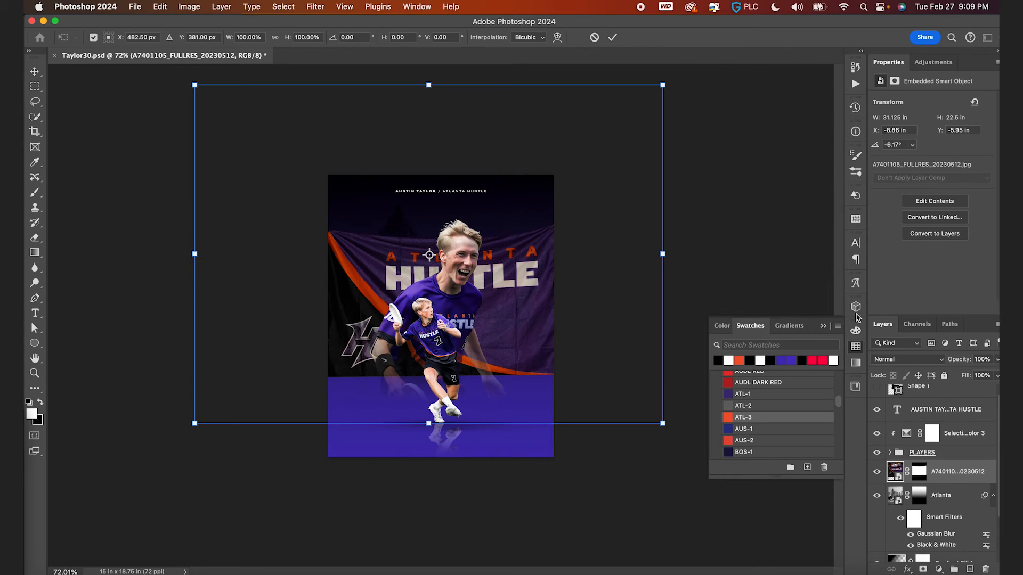
left_click(824, 326)
left_click_drag(662, 424, 584, 365)
left_click_drag(545, 262, 583, 245)
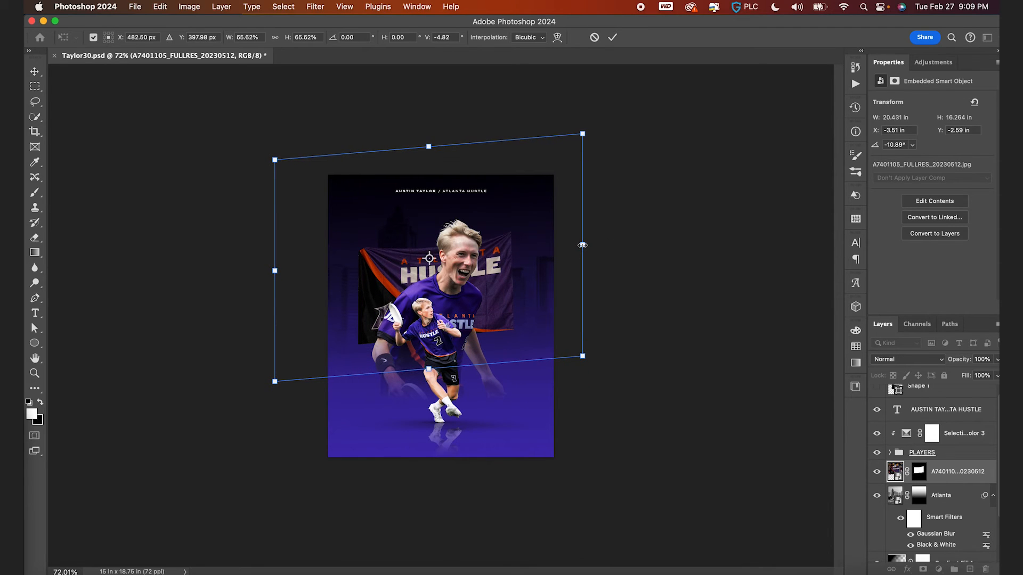
key("Return")
key("super+0")
left_click_drag(509, 263, 509, 282)
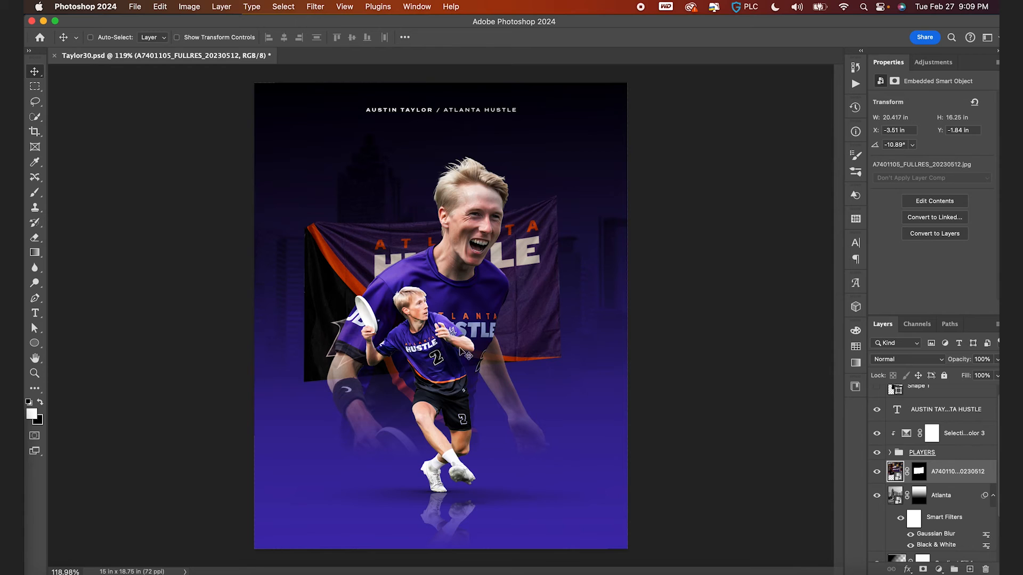
- On a new layer, brush thin black rope lines from the flag's top corners out to the poster's edges
key("super+shift+alt+n")
key("b")
key("bracketleft")
key("bracketleft")
key("bracketleft")
key("bracketleft")
key("bracketleft")
key("bracketleft")
key("bracketleft")
key("bracketleft")
key("bracketleft")
key("bracketleft")
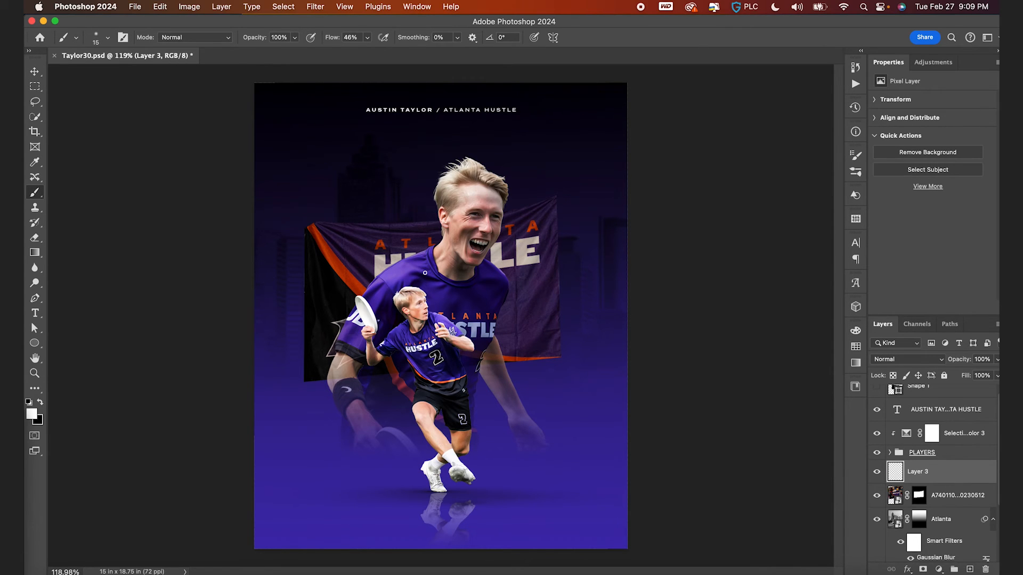
key("bracketright")
scroll(371, 267, "up", 5)
key("x")
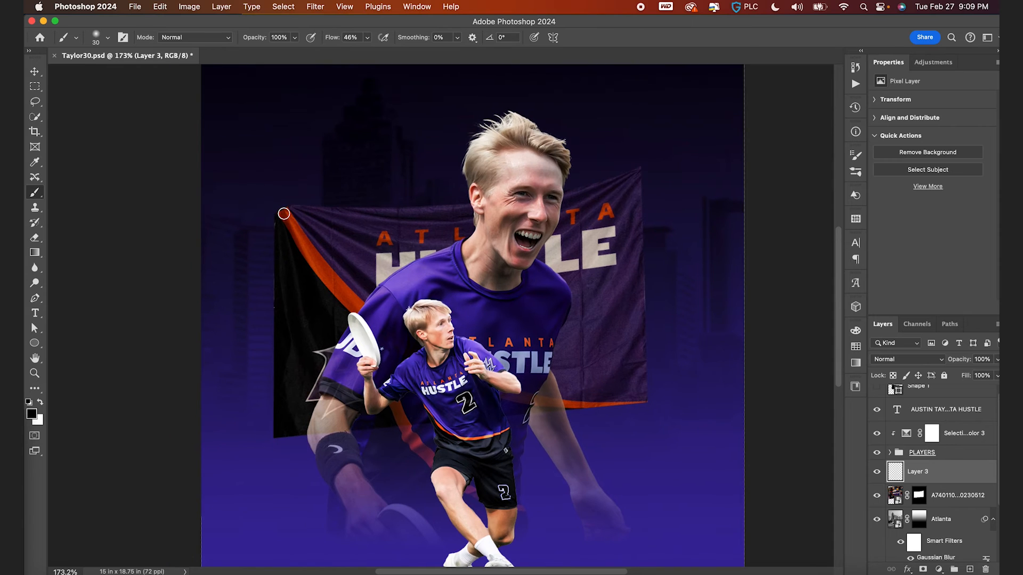
key("bracketleft")
left_click_drag(295, 228, 296, 267)
key("super+z")
left_click_drag(331, 39, 805, 36)
key("super+z")
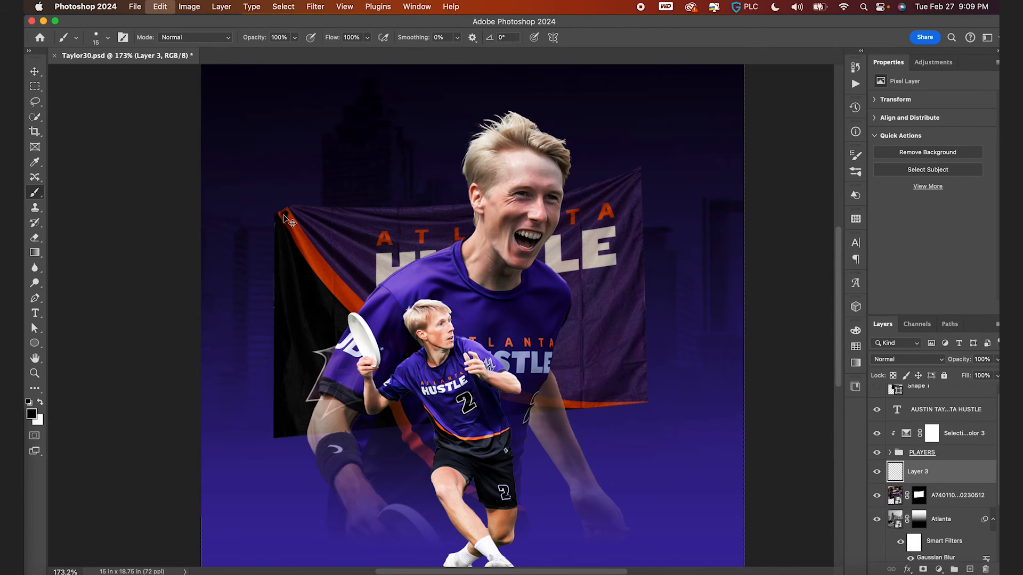
left_click_drag(285, 215, 283, 362)
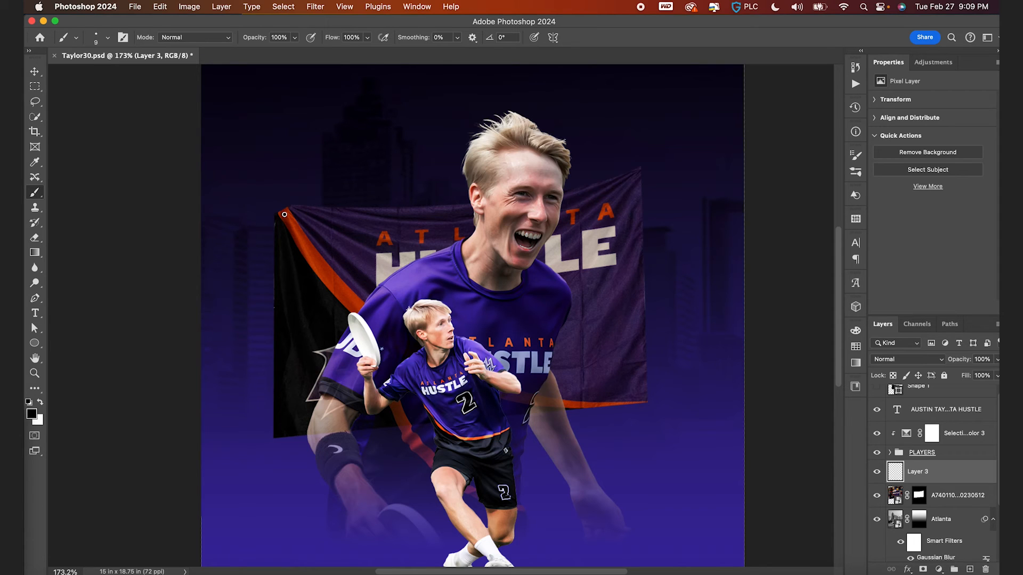
left_click(185, 196, "shift")
key("super+z")
left_click(187, 191, "shift")
scroll(578, 251, "right", 3)
scroll(579, 251, "up", 2)
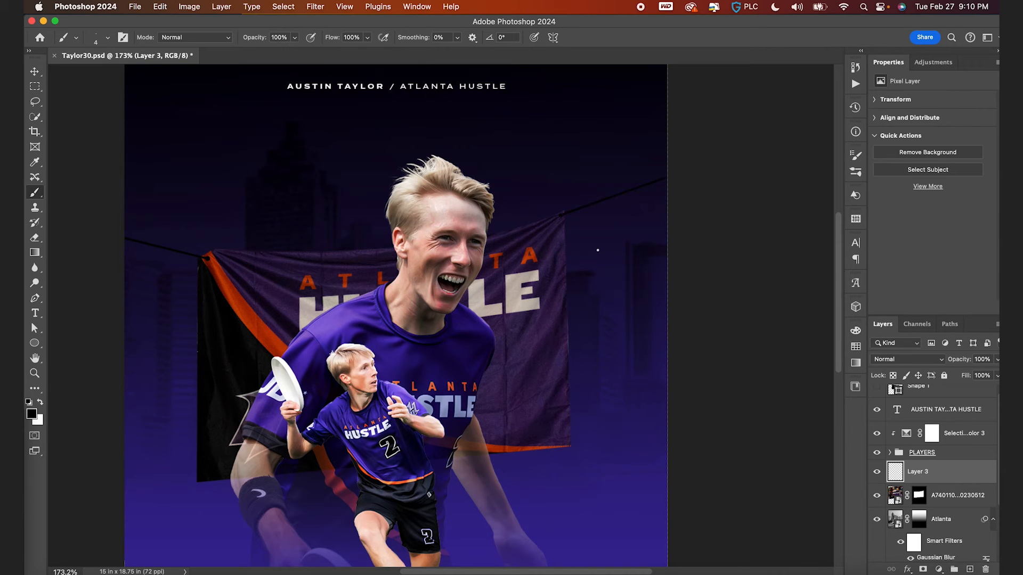
- Group the rope layer with the flag layer and name the group Flag
scroll(597, 250, "down", 5)
key("v")
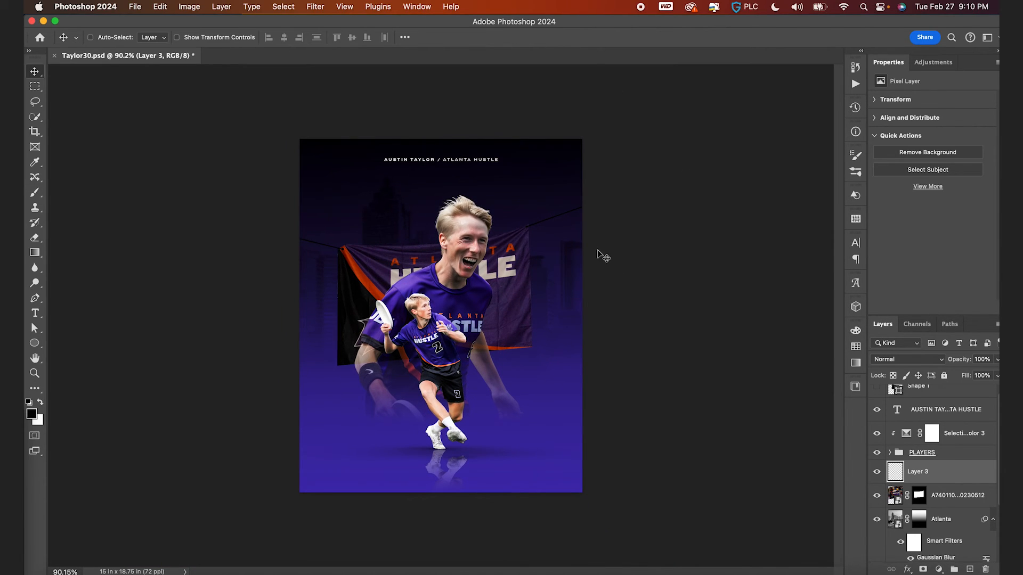
scroll(528, 276, "up", 3)
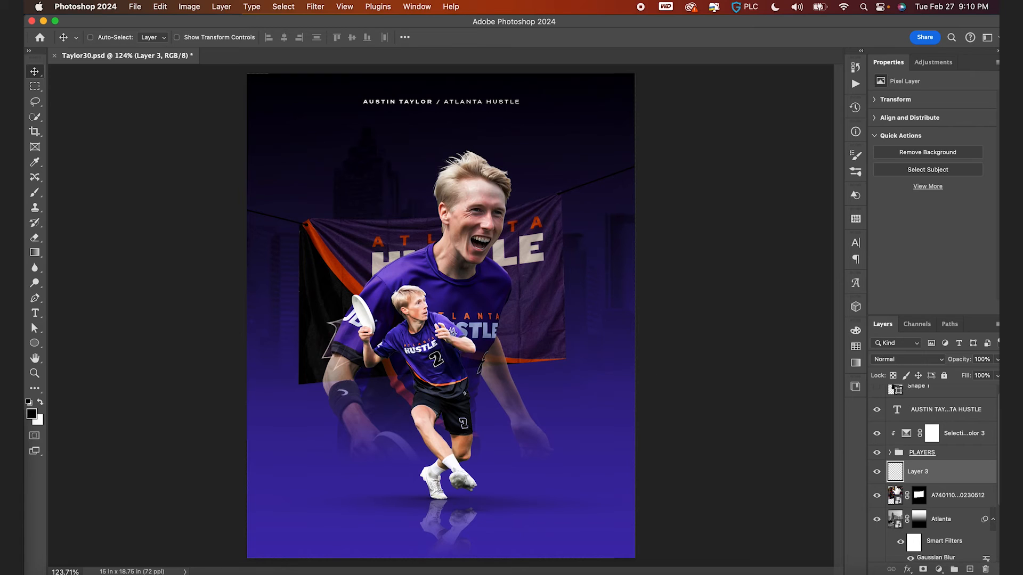
left_click(936, 497, "shift")
left_click(953, 569)
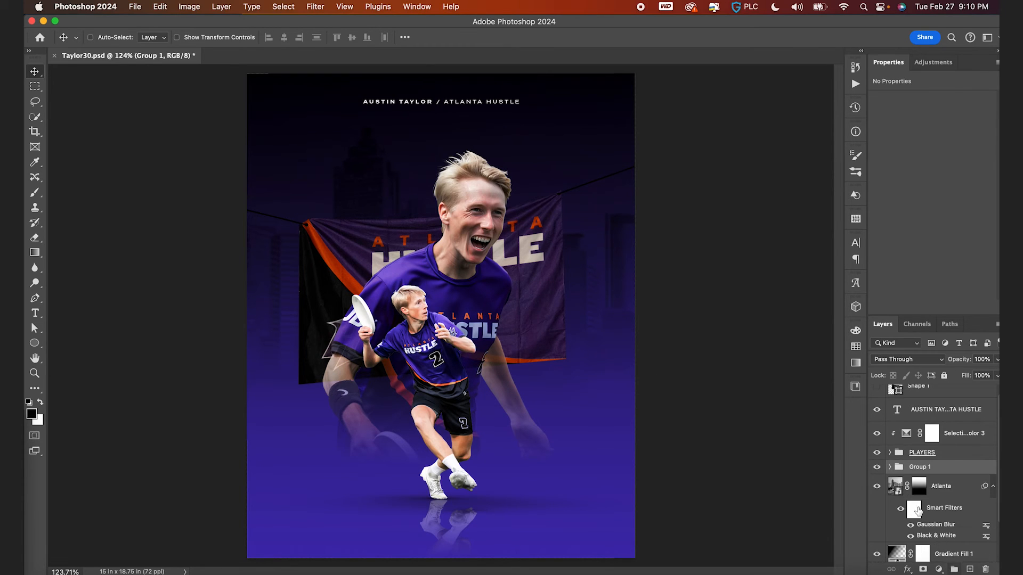
double_click(921, 468)
type("Flag")
key("Return")
left_click(889, 453)
scroll(914, 510, "down", 5)
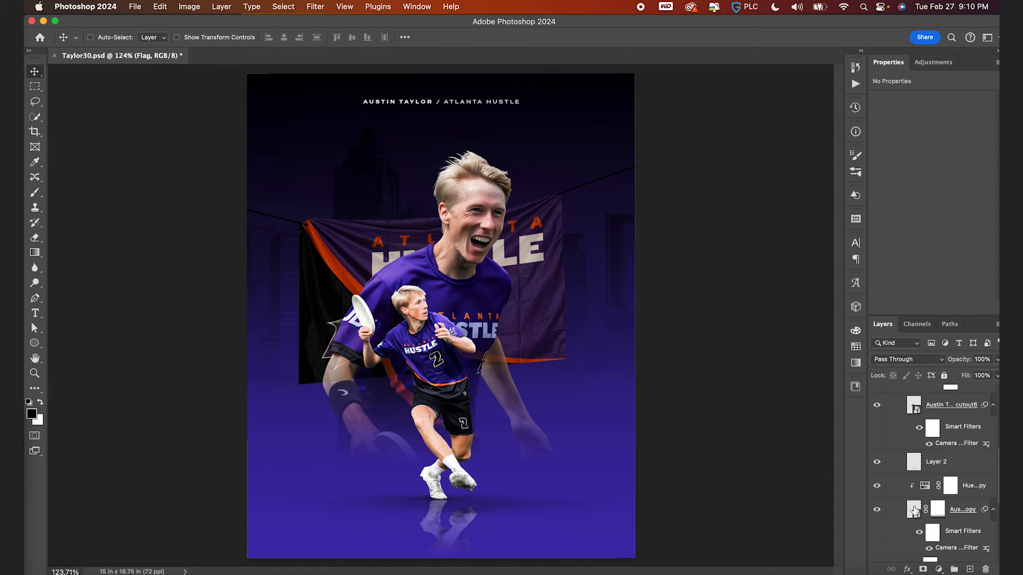
scroll(914, 510, "down", 4)
left_click(930, 483, "super")
left_click(923, 570)
key("super+z")
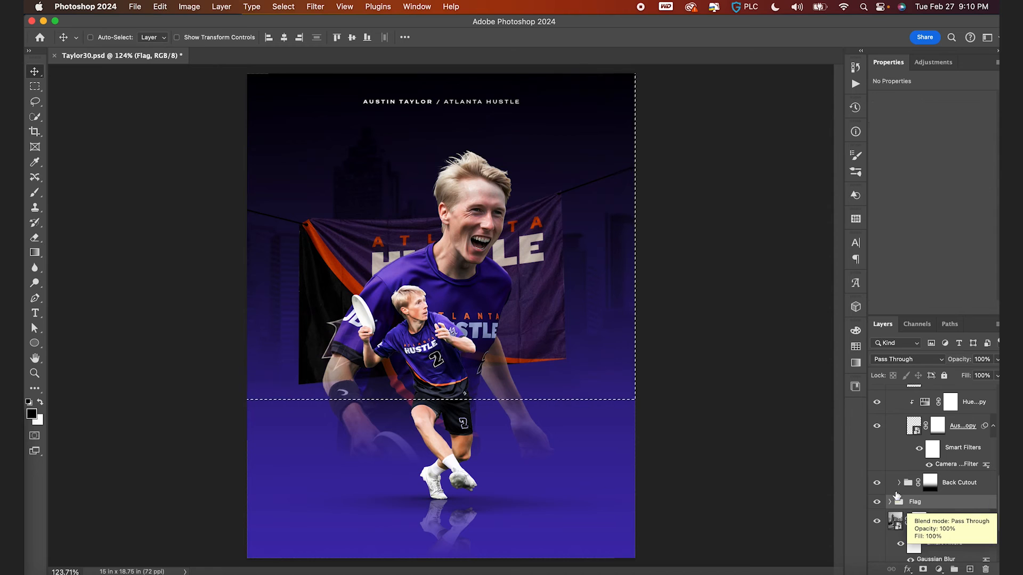
key("super+d")
- Move the Flag group higher in the layer stack, up among the player layers
scroll(900, 489, "up", 3)
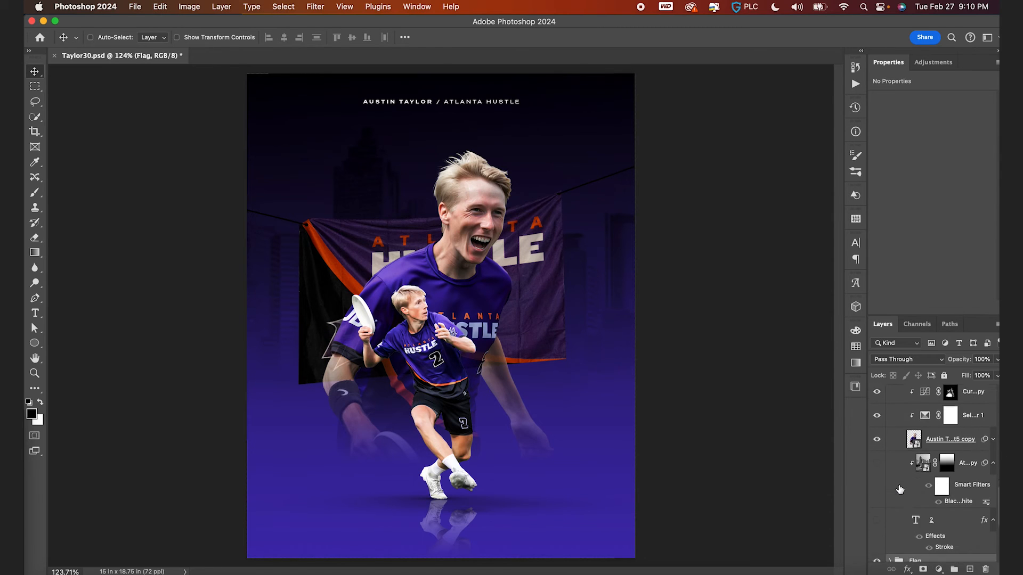
scroll(900, 489, "down", 3)
left_click_drag(903, 512, 936, 413)
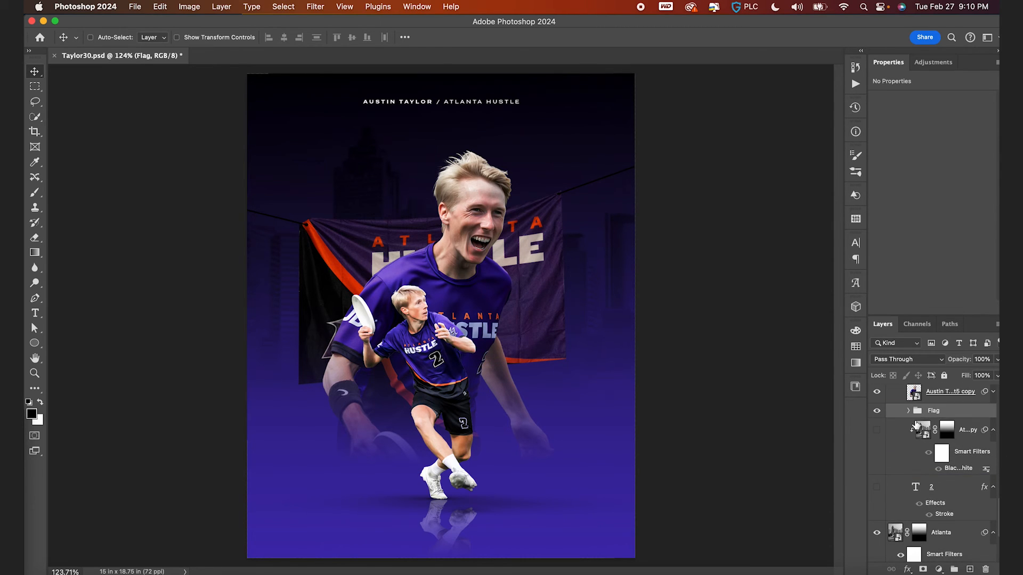
- Open the Camera Raw Filter on the flag photo and raise Exposure to +0.85 and Contrast to +13
left_click(910, 411)
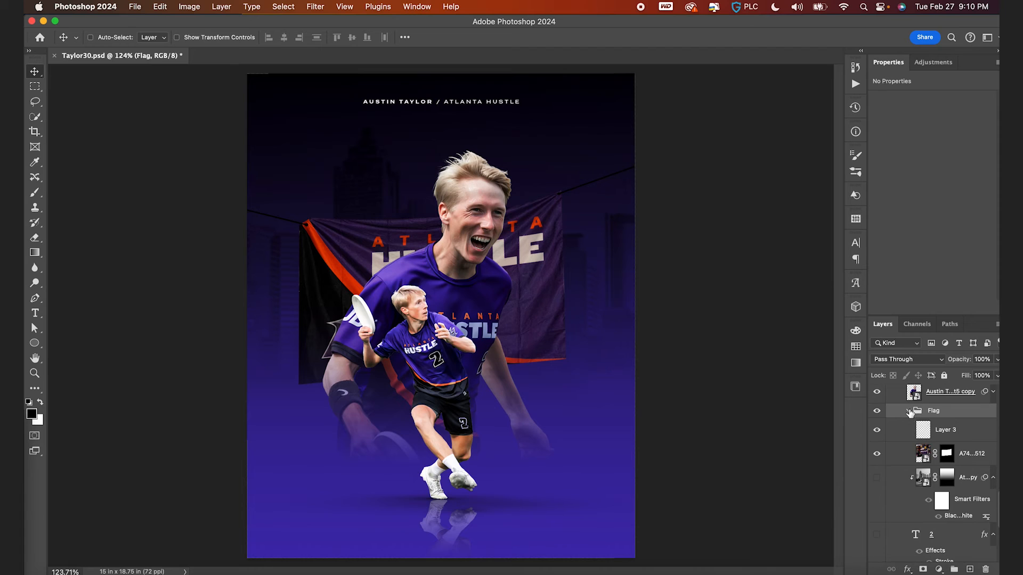
left_click(924, 455)
left_click(323, 6)
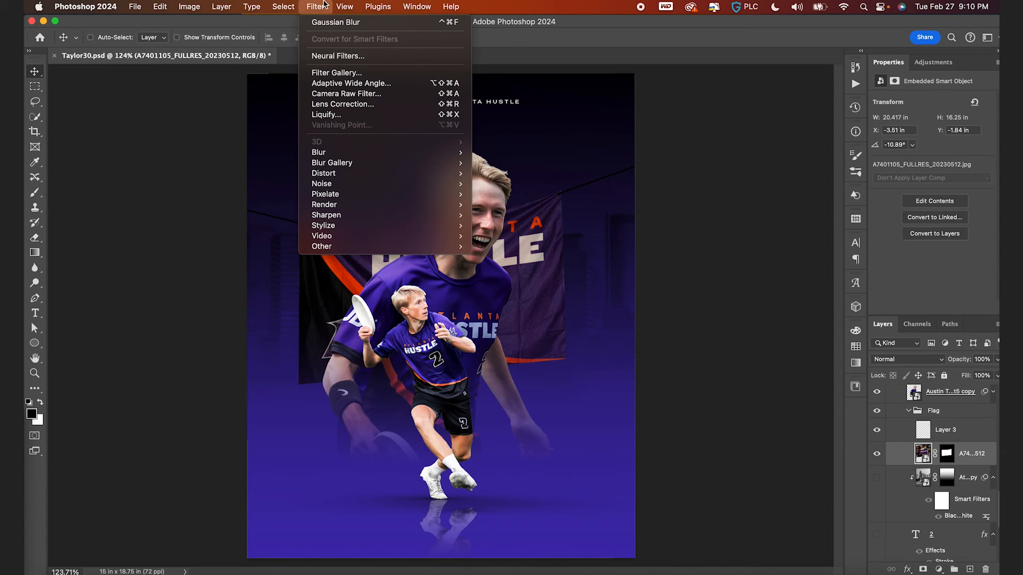
left_click(344, 94)
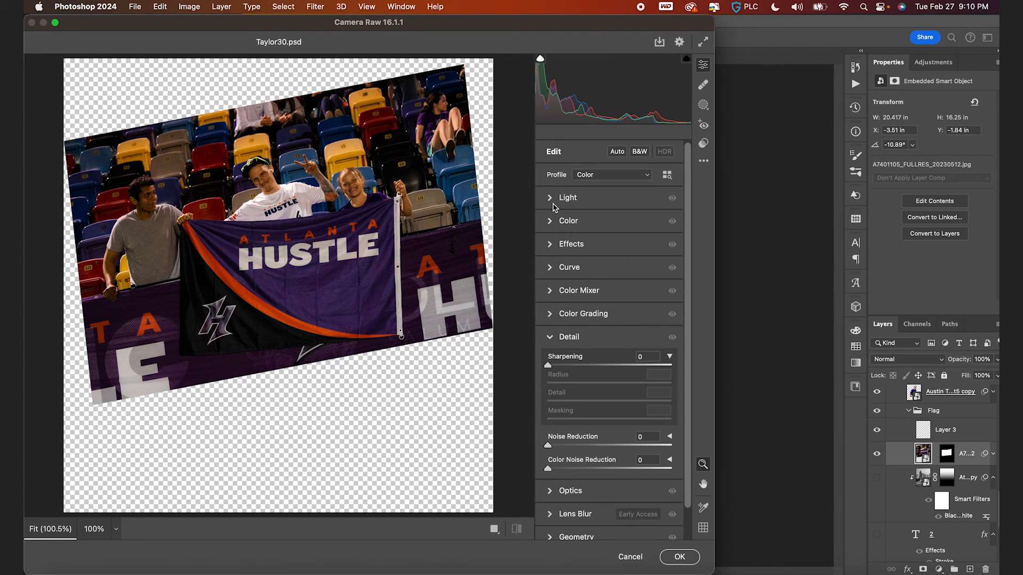
left_click(551, 199)
left_click_drag(609, 224, 618, 243)
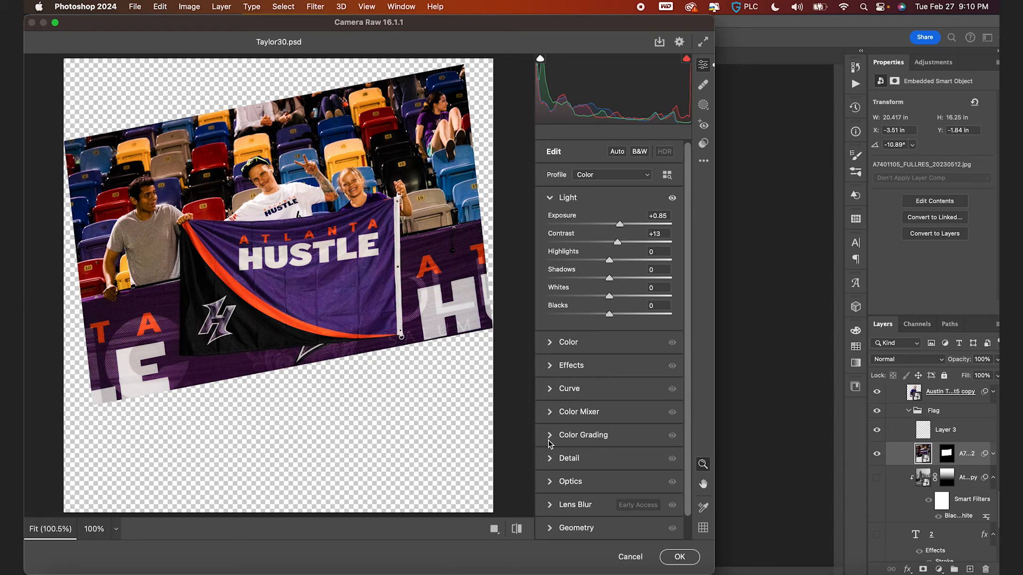
- Set Detail Noise Reduction to 69, Sharpening to 28 and Masking to 28, then apply the filter
left_click(551, 462)
left_click_drag(586, 448, 634, 447)
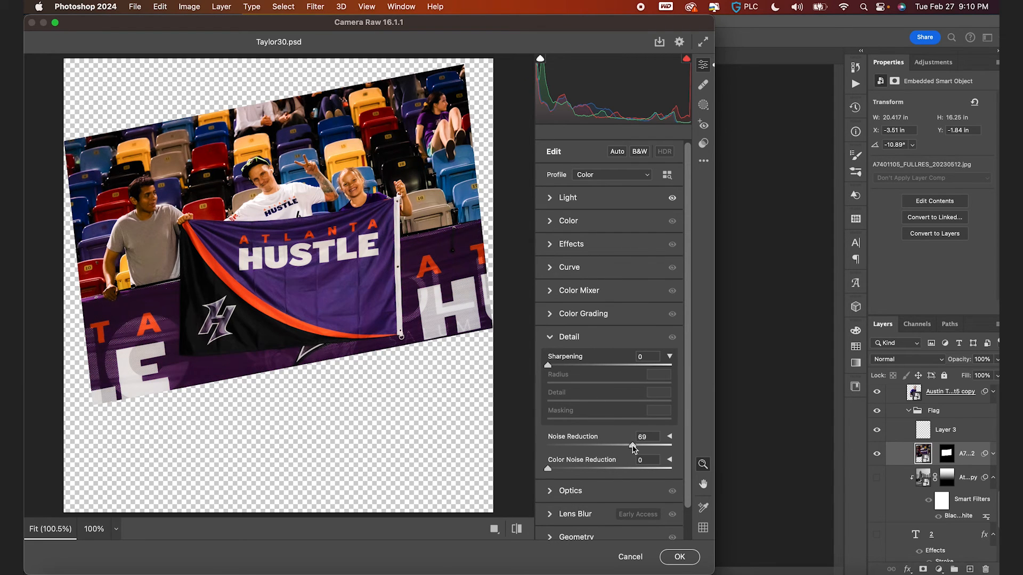
left_click_drag(549, 365, 572, 368)
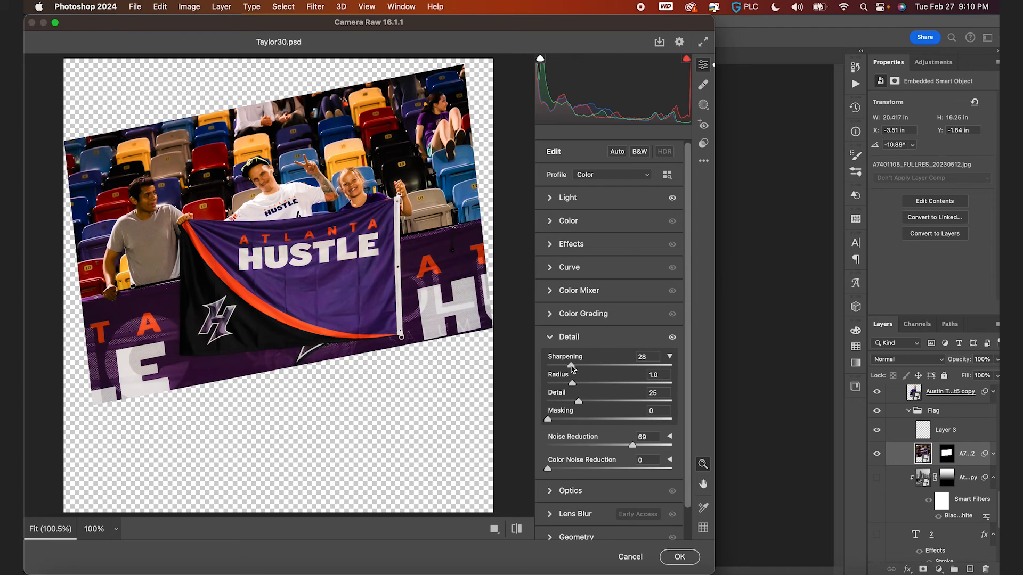
left_click_drag(577, 420, 585, 422)
scroll(251, 272, "up", 5)
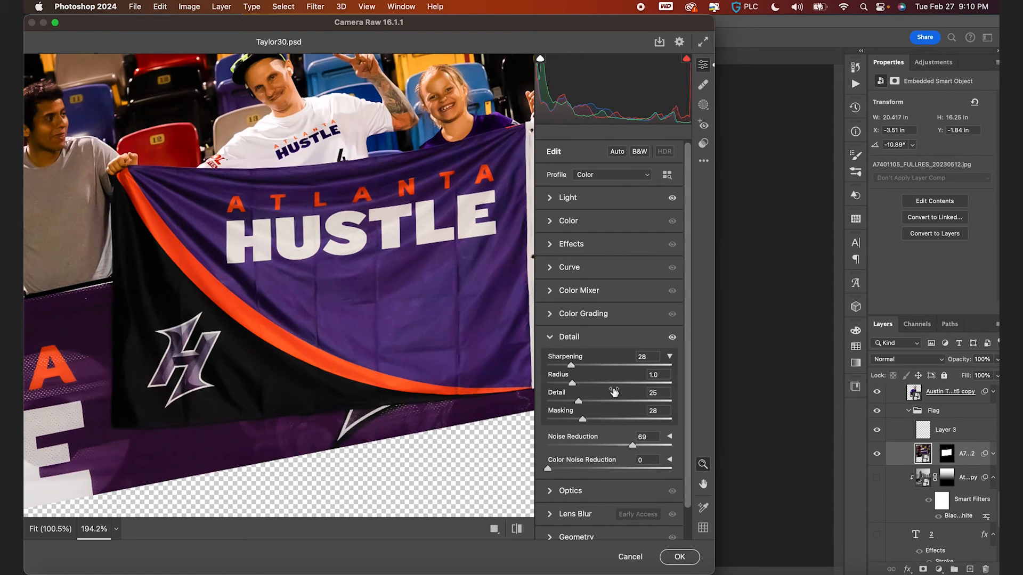
left_click_drag(582, 420, 593, 420)
left_click(551, 244)
left_click_drag(615, 272, 617, 290)
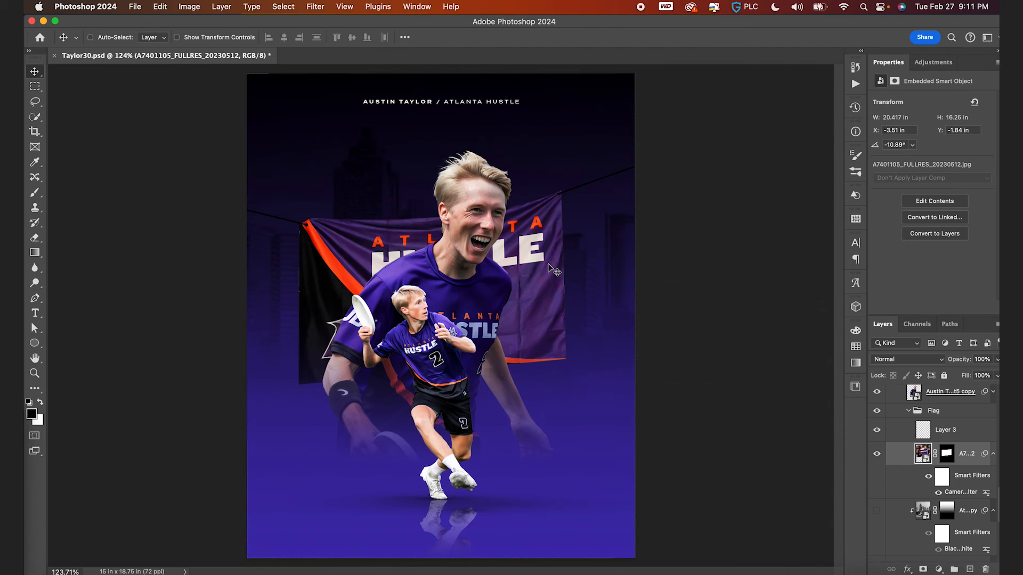
- Touch up the flag's layer mask with the brush near the flag's right edge
scroll(551, 269, "up", 3)
left_click(947, 453)
key("b")
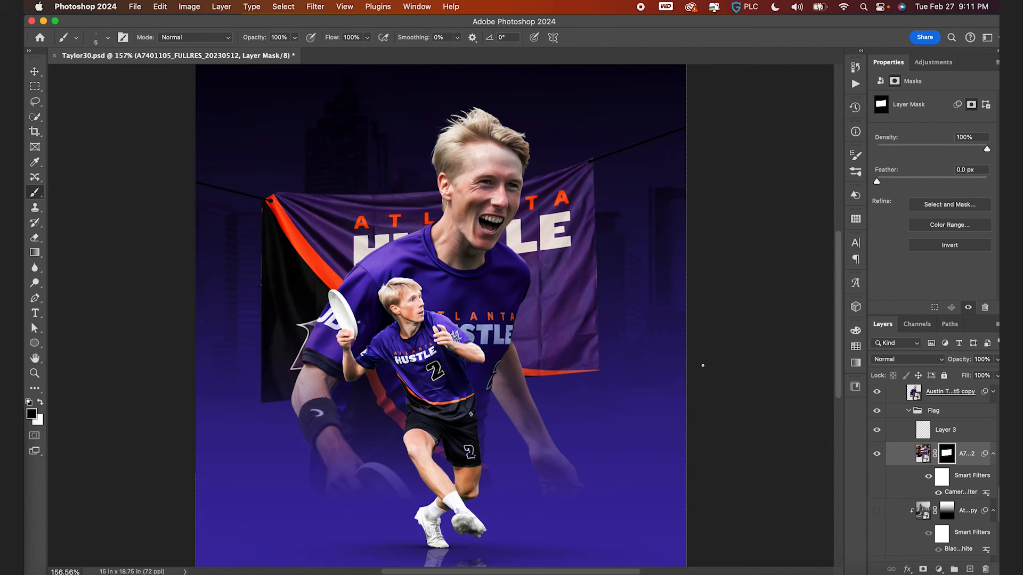
scroll(703, 366, "up", 2)
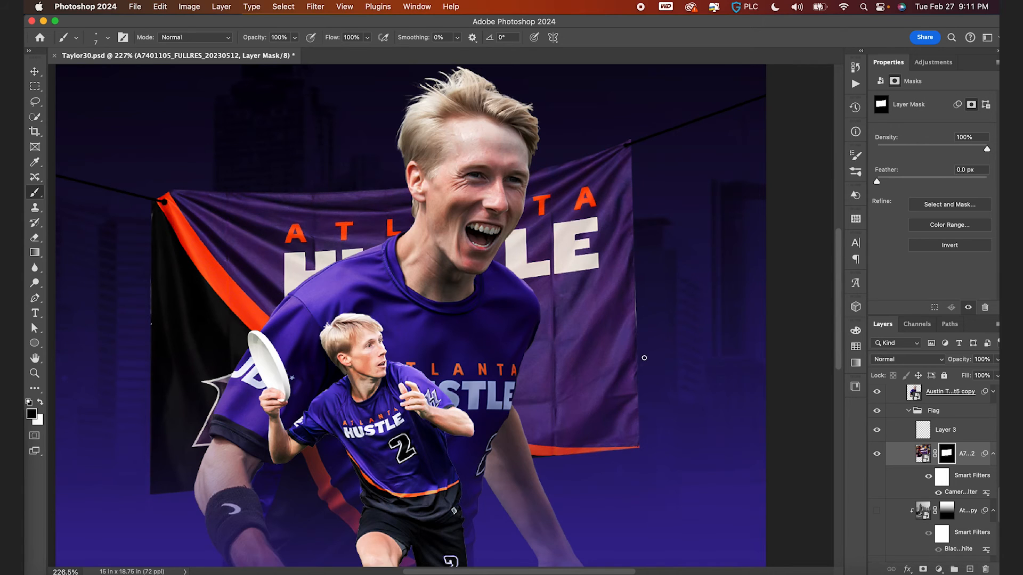
left_click(639, 348, "shift")
key("v")
key("super+0")
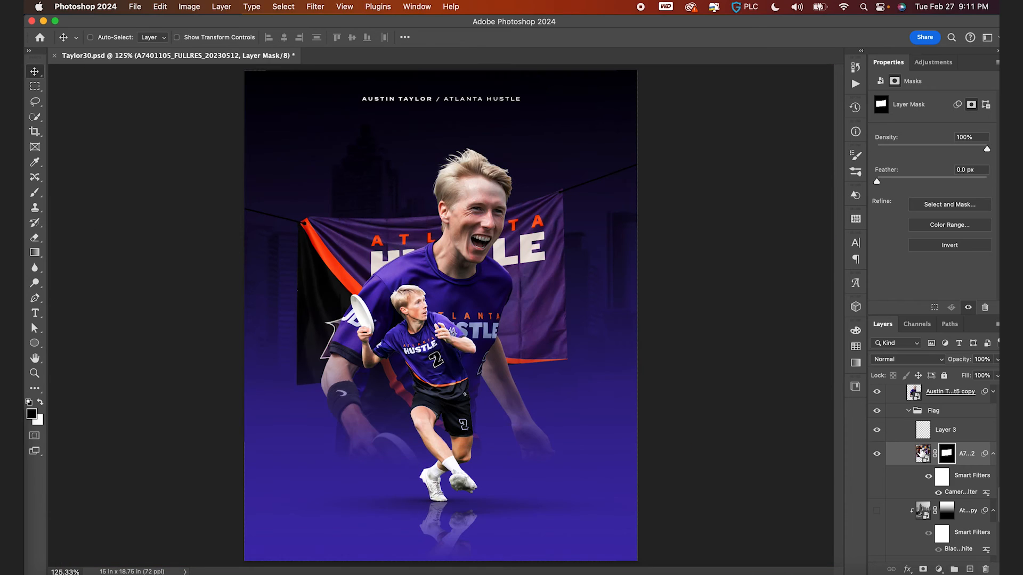
- Add a Selective Color adjustment clipped to the flag and shift its Blues toward cyan and black with less yellow
left_click(923, 453)
left_click(939, 569)
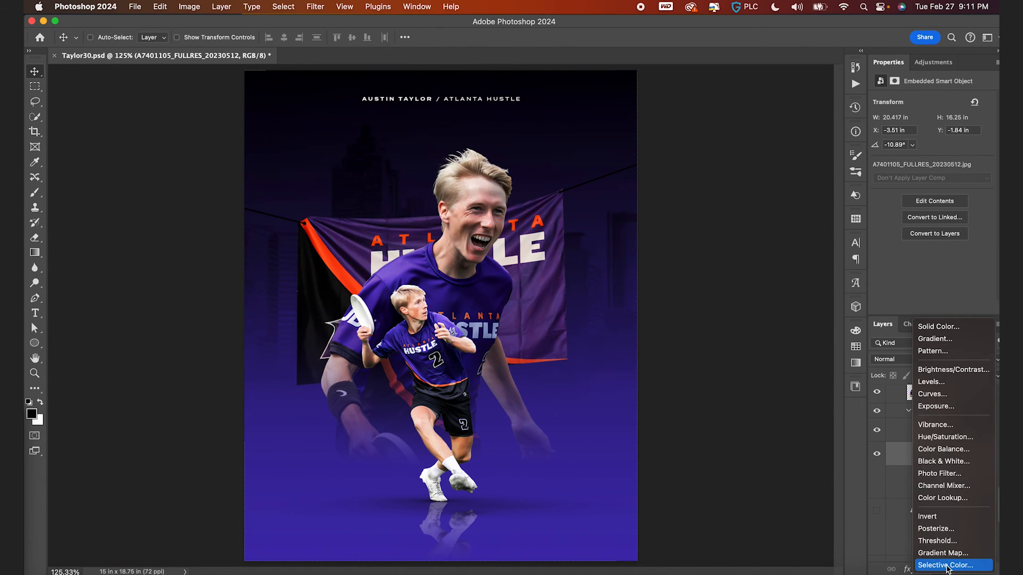
left_click(947, 566)
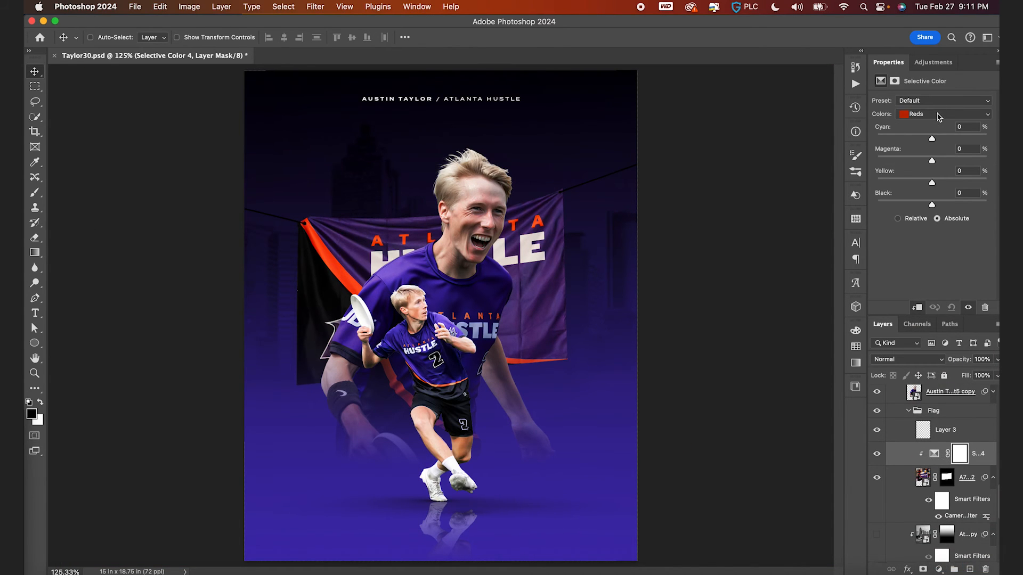
left_click(938, 116)
left_click(939, 150)
left_click_drag(932, 138, 949, 206)
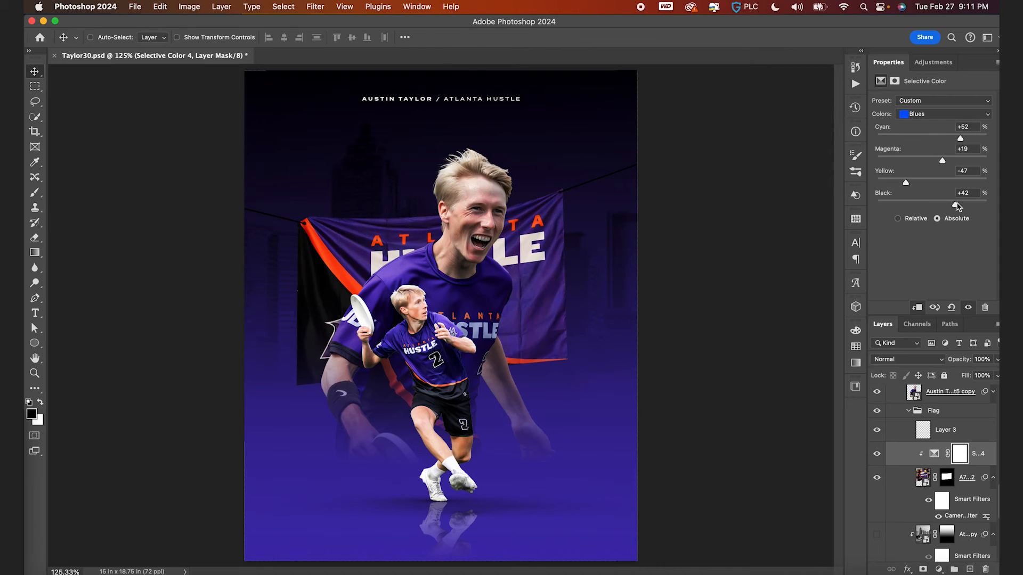
left_click_drag(953, 206, 950, 205)
left_click_drag(941, 158, 935, 159)
- Set the Selective Color Magentas to Cyan +42, Magenta +11 and Black -14
left_click(939, 115)
left_click(937, 105)
left_click(939, 114)
left_click(939, 131)
left_click_drag(931, 138, 938, 161)
mouse_move(932, 204)
left_mouse_down()
mouse_move(947, 206)
mouse_move(925, 211)
left_mouse_up()
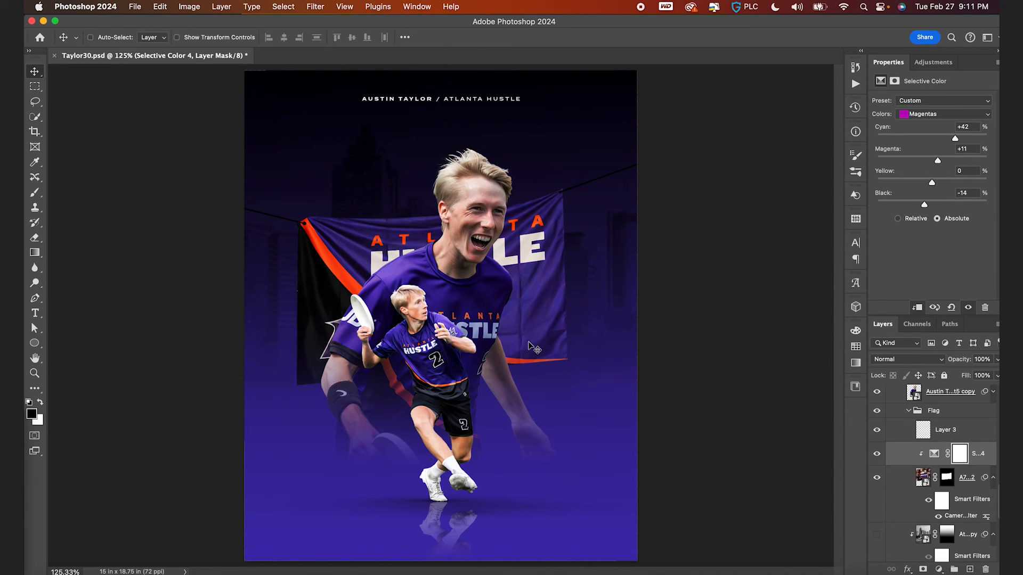
- Set the Selective Color Reds' Black to -19
scroll(532, 346, "down", 2)
scroll(425, 266, "up", 3)
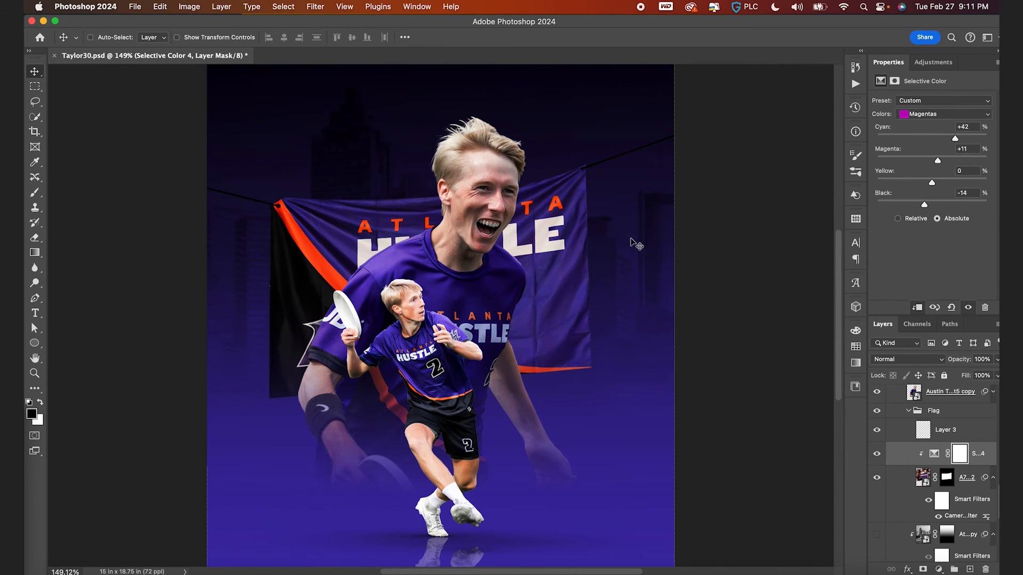
scroll(493, 315, "up", 3)
left_click(925, 119)
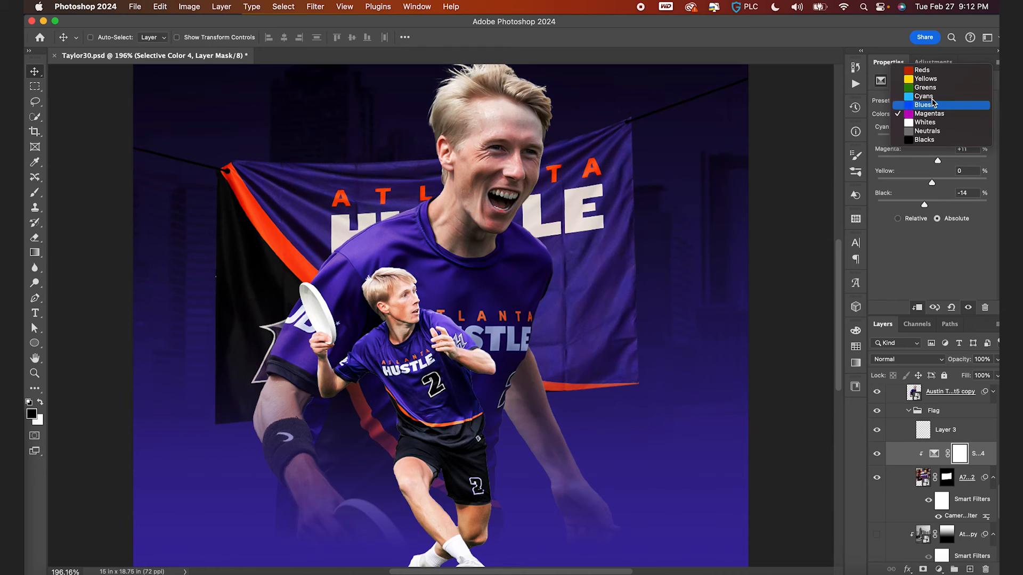
left_click(934, 75)
left_click_drag(918, 203, 919, 206)
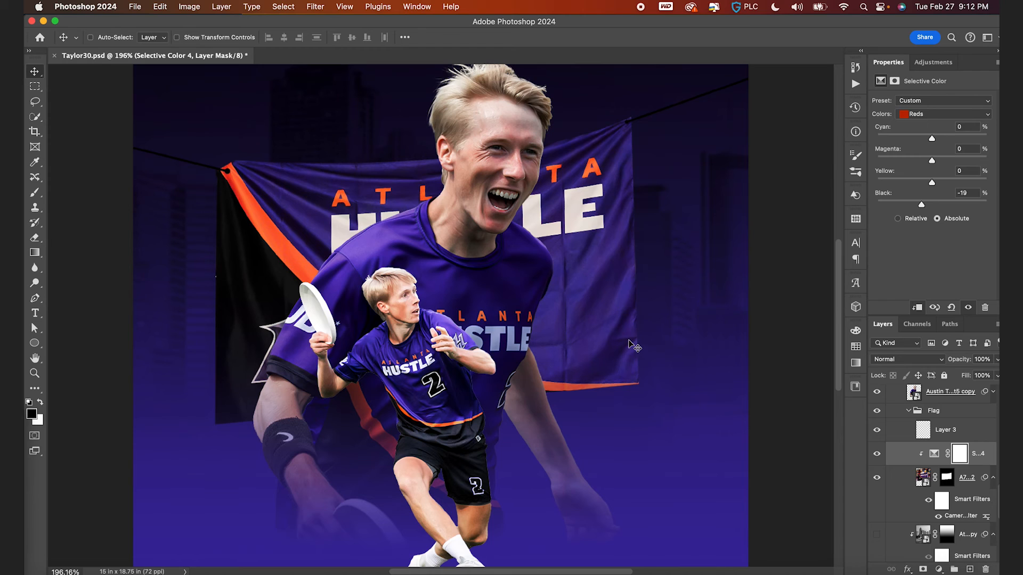
- Save the document
key("super+0")
key("super+s")
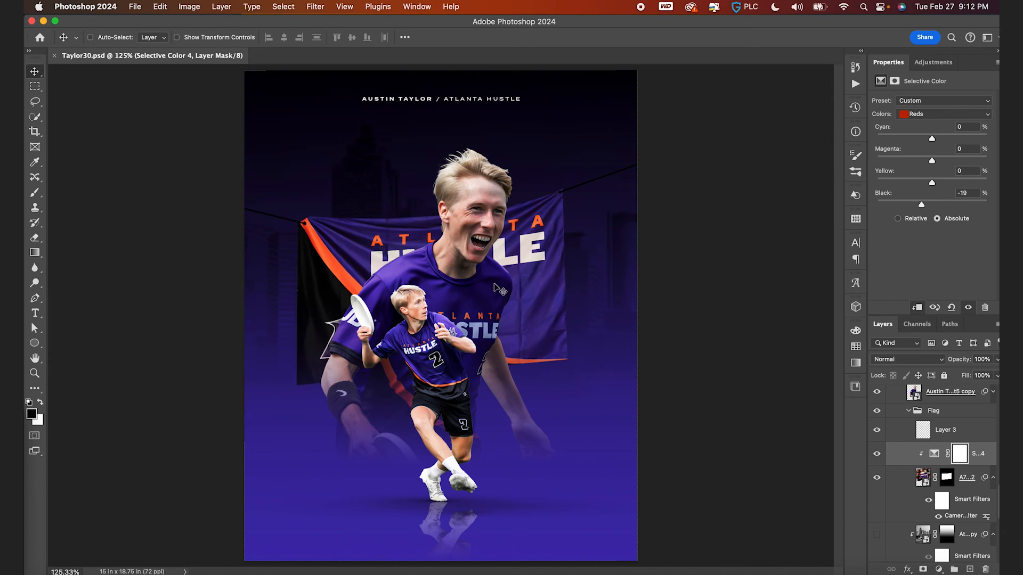
scroll(283, 229, "up", 5)
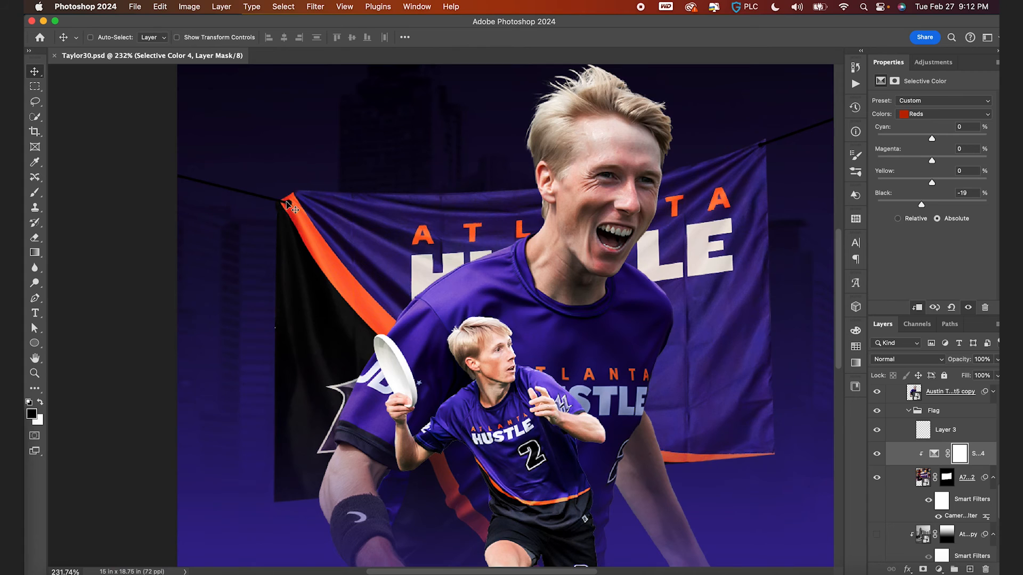
- Convert the Flag group into a smart object for smart filters
scroll(753, 201, "down", 2)
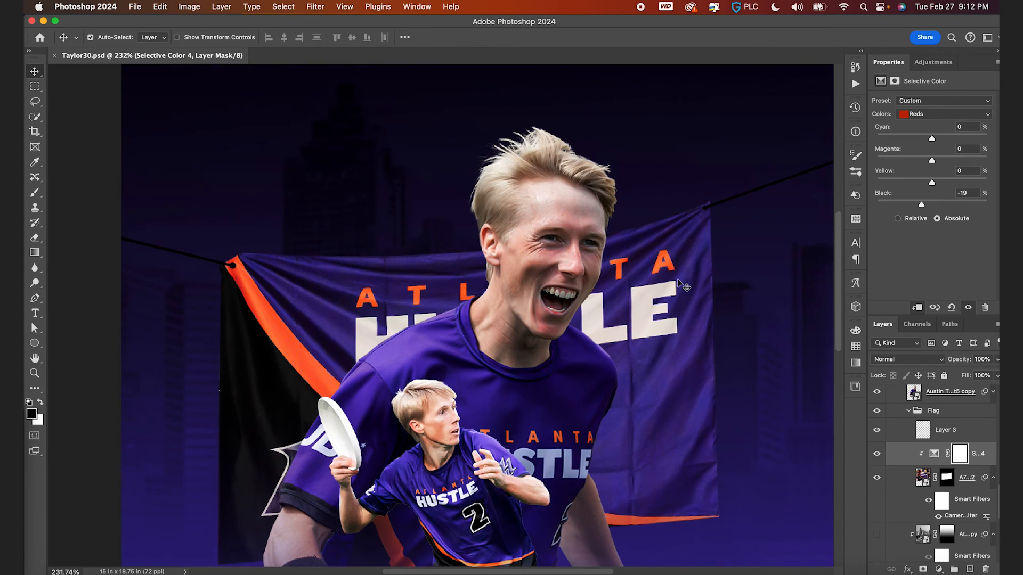
scroll(682, 287, "down", 3)
key("super")
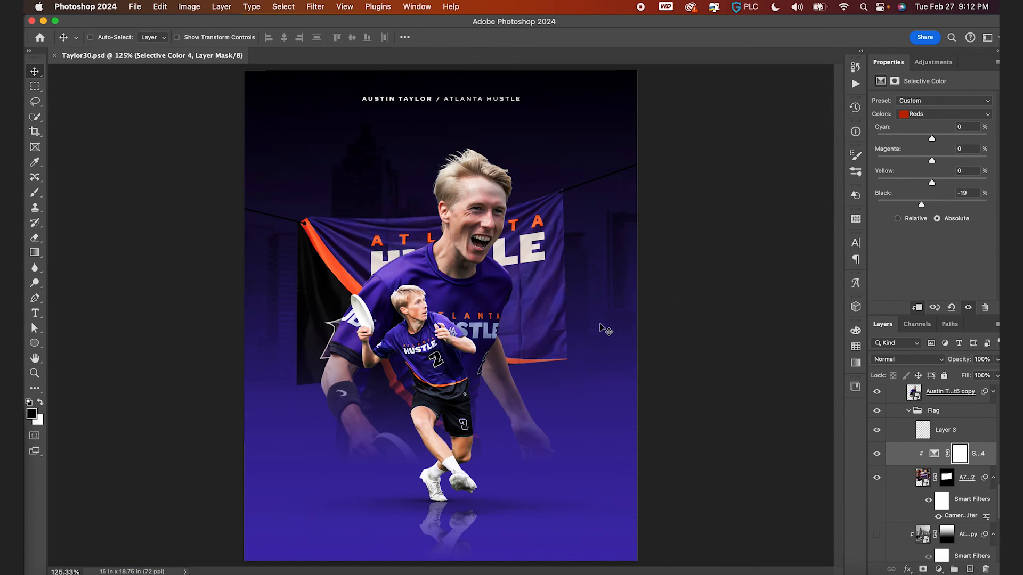
left_click(924, 480)
left_click(877, 479)
left_click(877, 479)
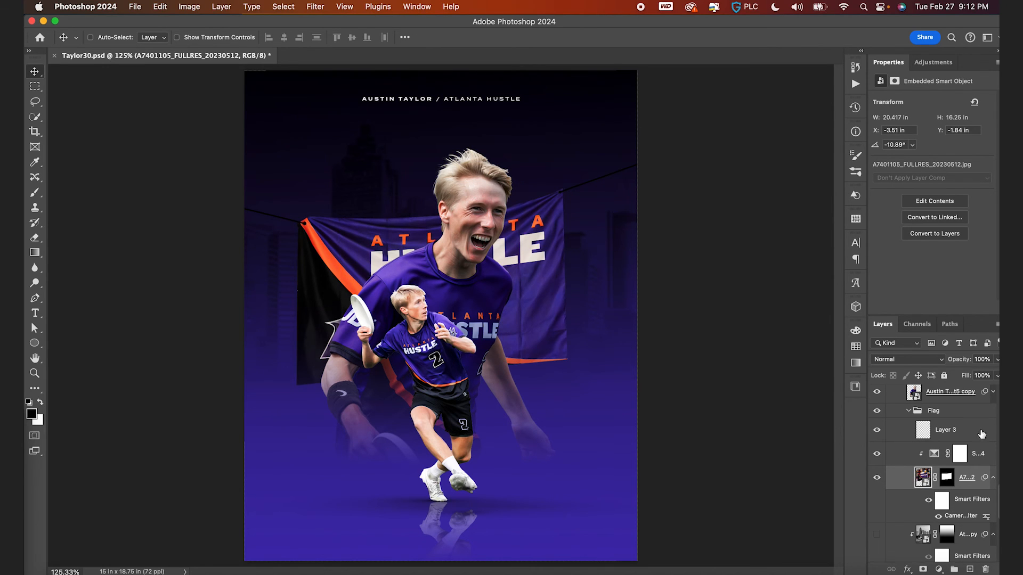
left_click(911, 411)
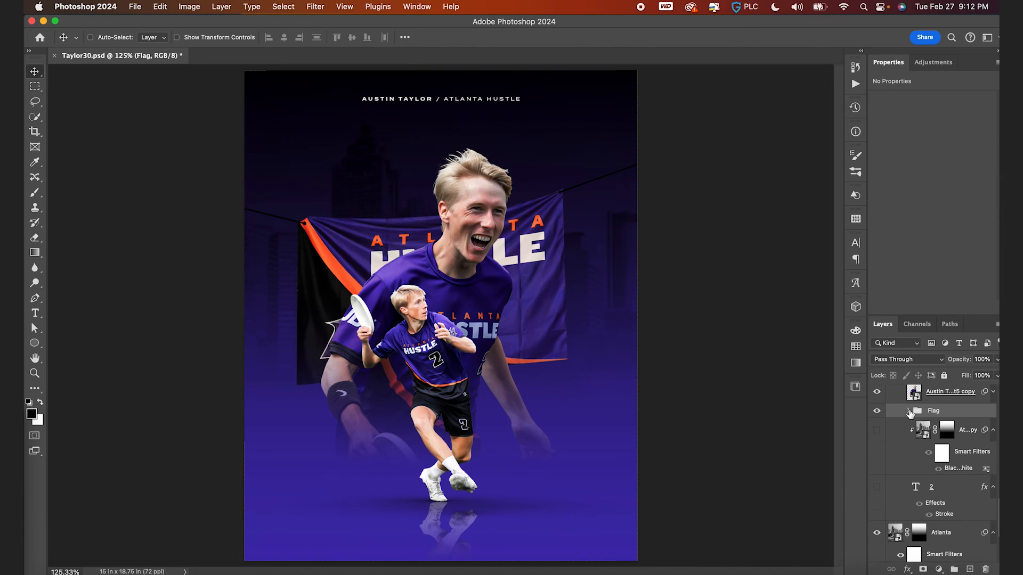
left_click(879, 411)
left_click(879, 411)
left_click(315, 6)
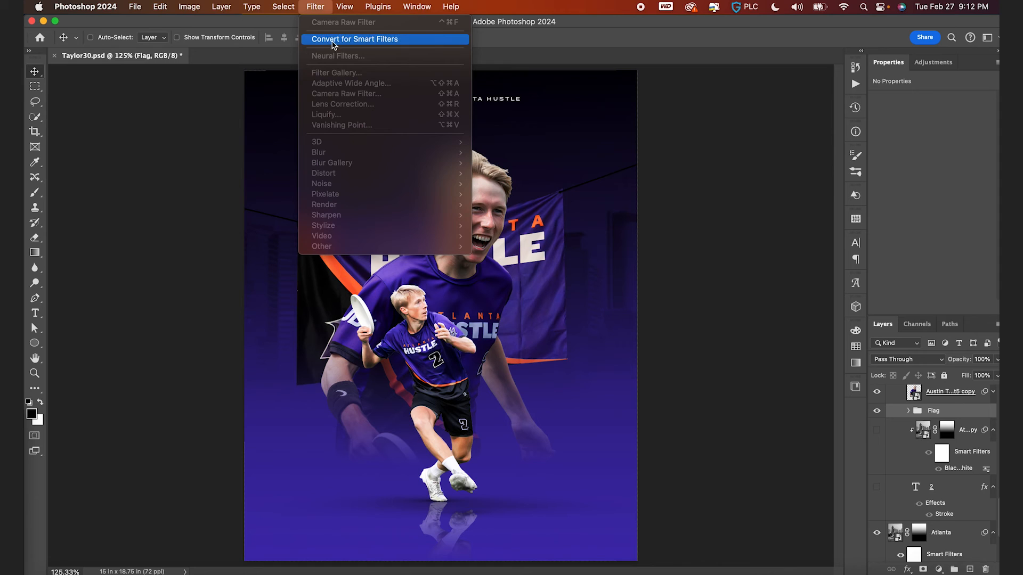
left_click(333, 41)
- Apply a Motion Blur to the Flag smart object with angle 0° and distance 16 pixels
left_click(315, 6)
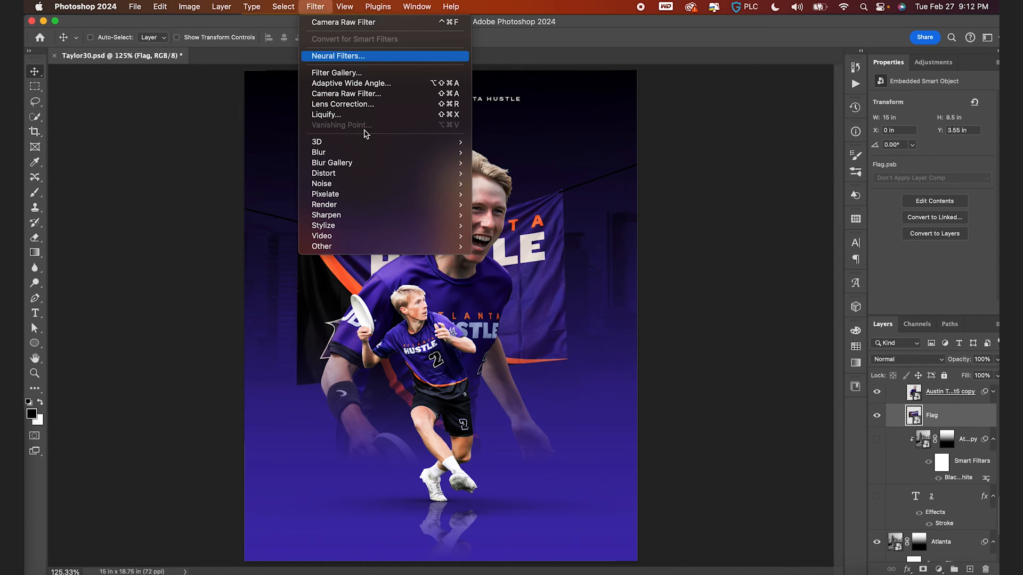
mouse_move(384, 152)
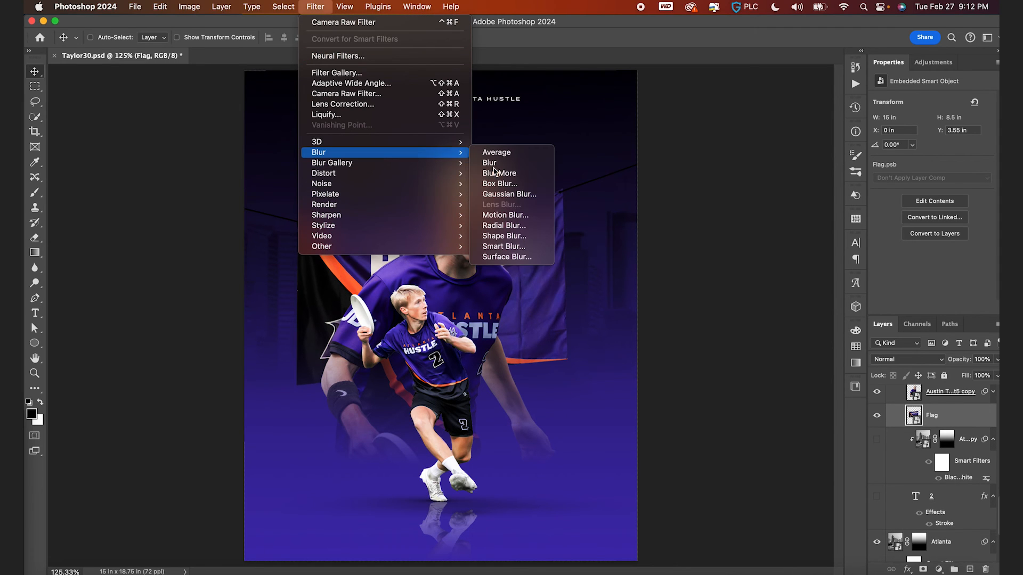
left_click(521, 215)
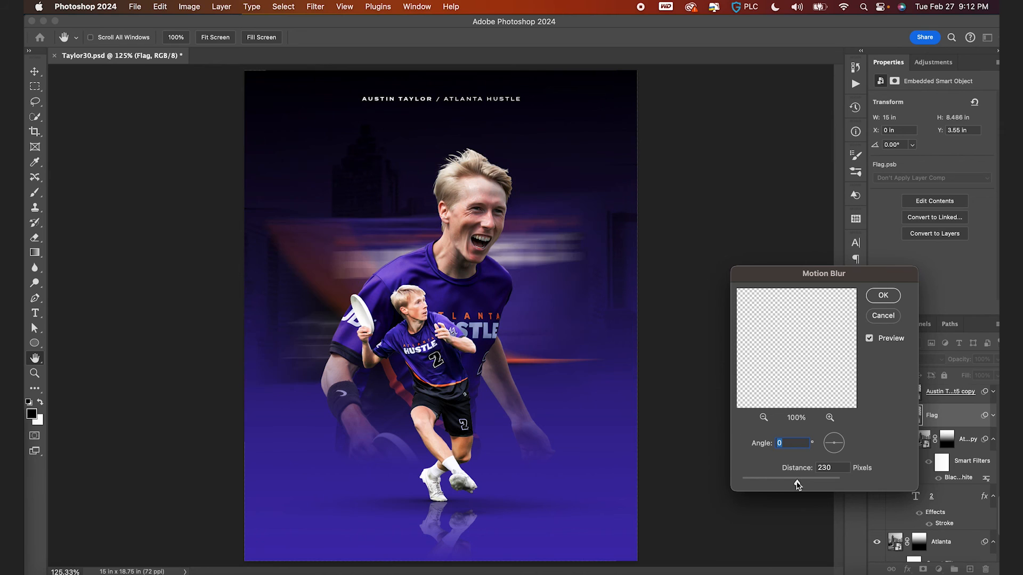
left_click_drag(751, 482, 752, 483)
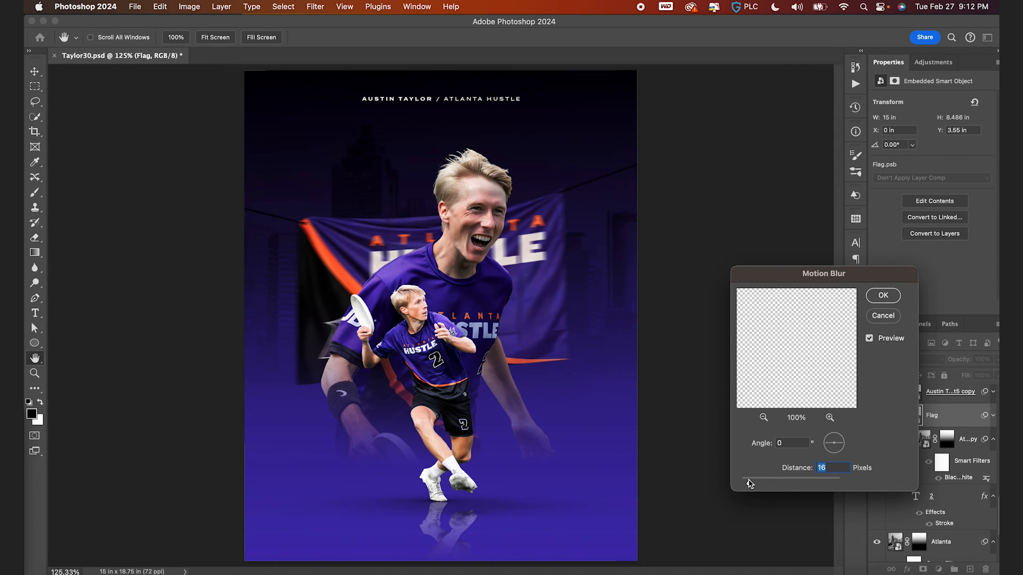
key("Return")
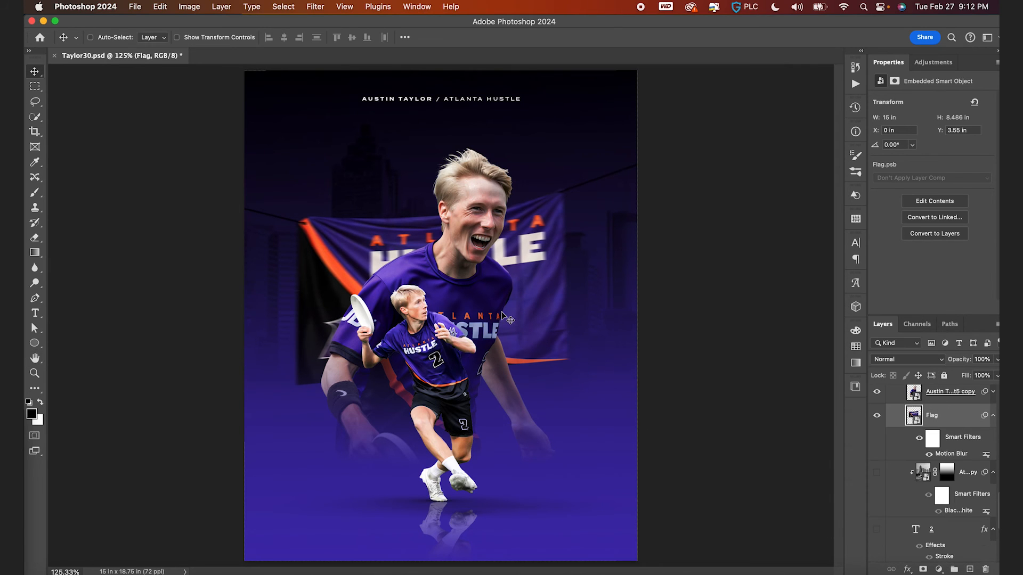
- Save the poster document
scroll(502, 313, "down", 3)
scroll(502, 312, "up", 2)
key("super+s")
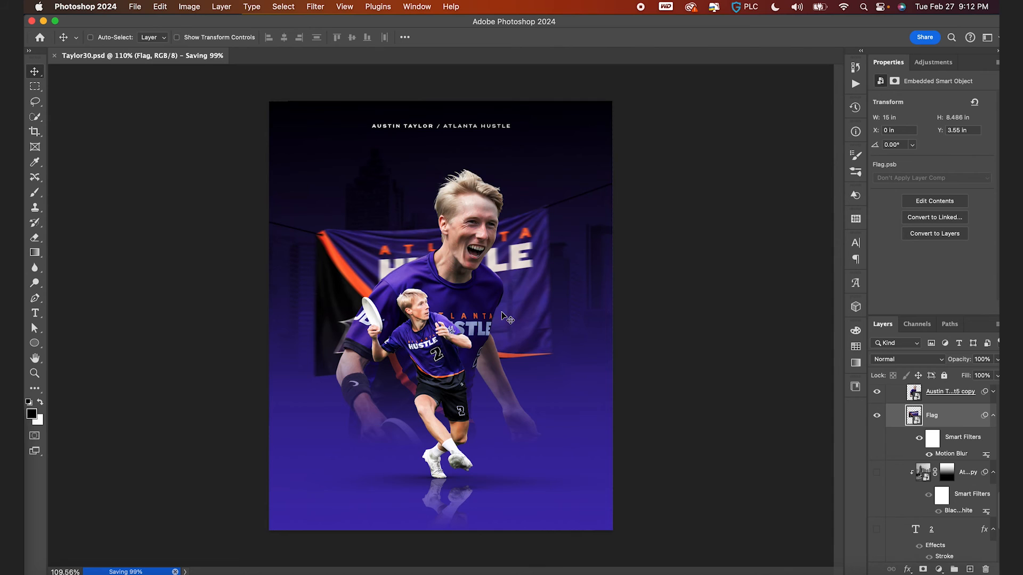
- Open the Flag smart object's contents for editing
scroll(904, 434, "down", 5)
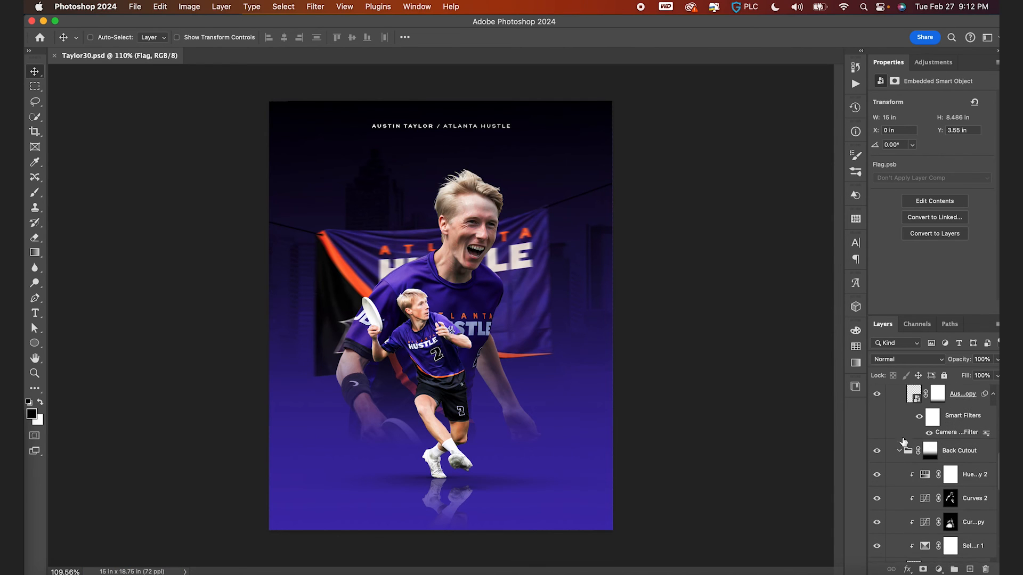
left_click(901, 452)
scroll(901, 454, "down", 2)
scroll(900, 441, "up", 3)
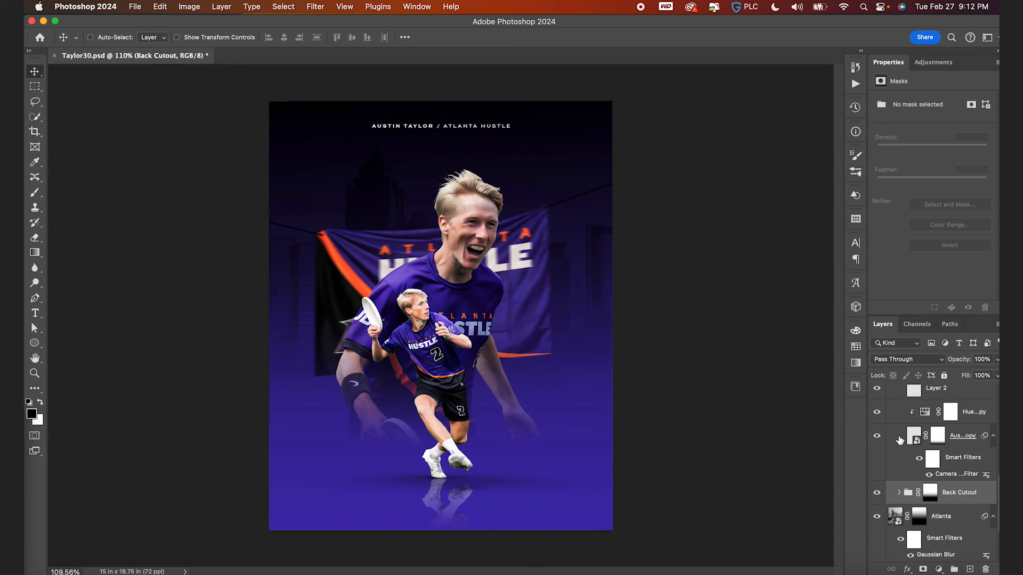
scroll(900, 441, "down", 1)
left_click(901, 467)
scroll(900, 471, "down", 3)
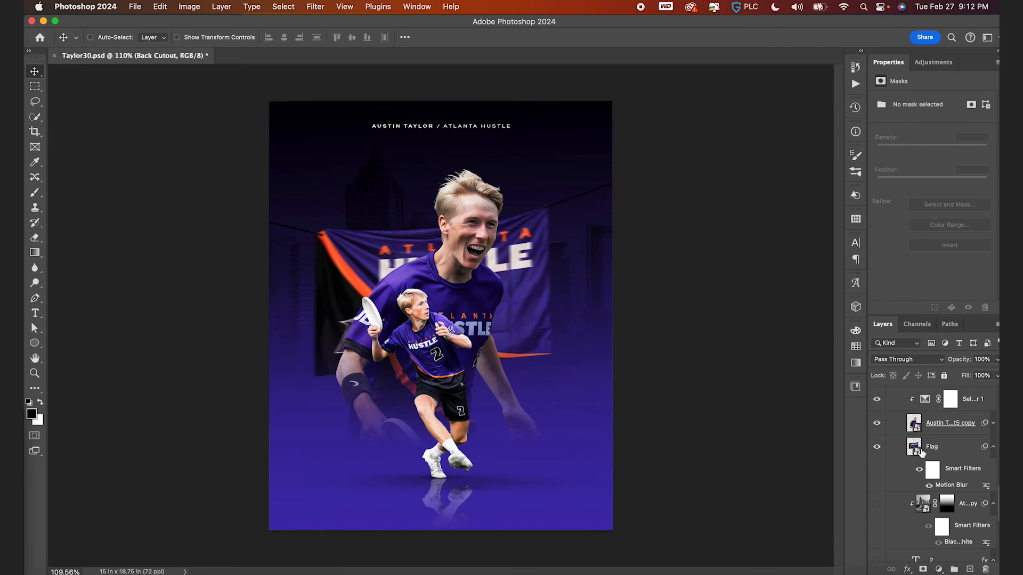
left_click(921, 452)
double_click(914, 447)
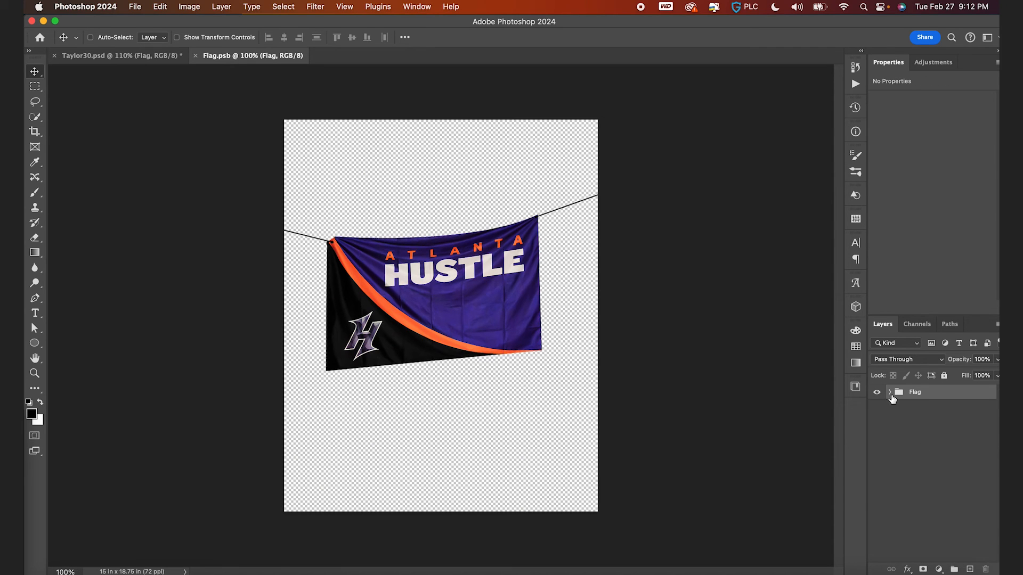
- Add a Curves adjustment above the flag photo and brighten it with a point at Input 170, Output 209
left_click(890, 392)
left_click(905, 459)
left_click(940, 569)
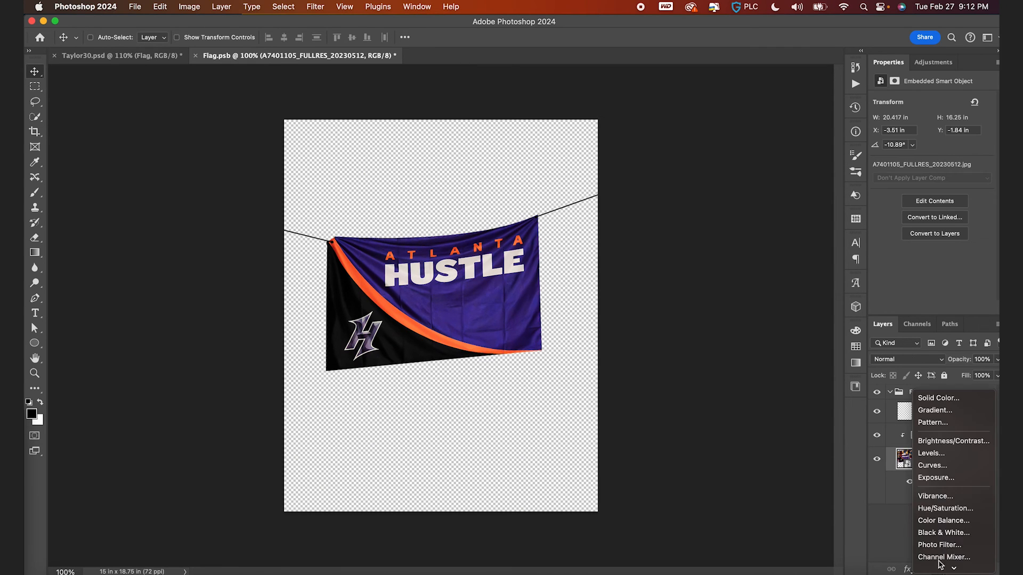
left_click(957, 466)
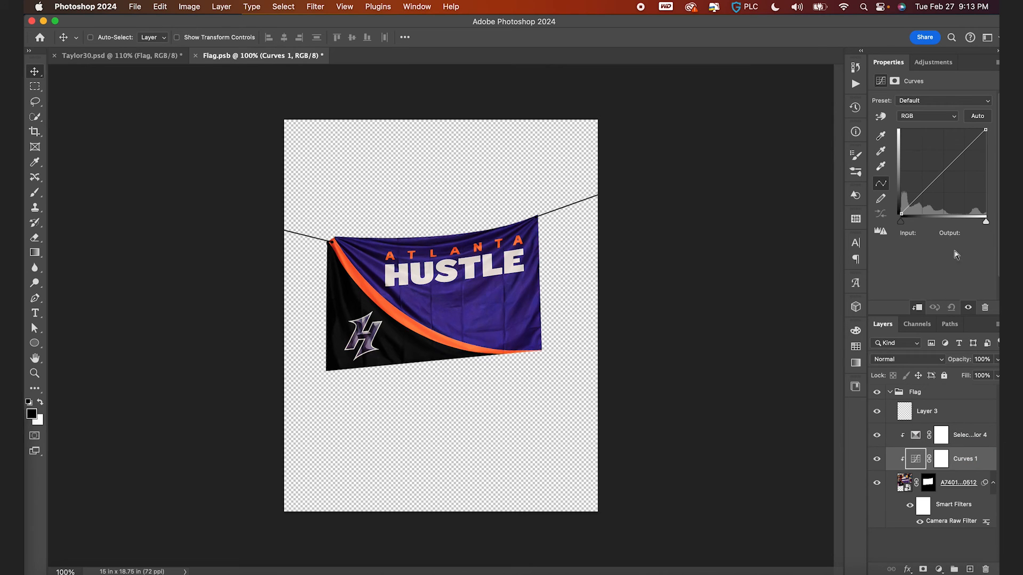
left_click_drag(959, 150, 937, 174)
left_click(936, 175, "super")
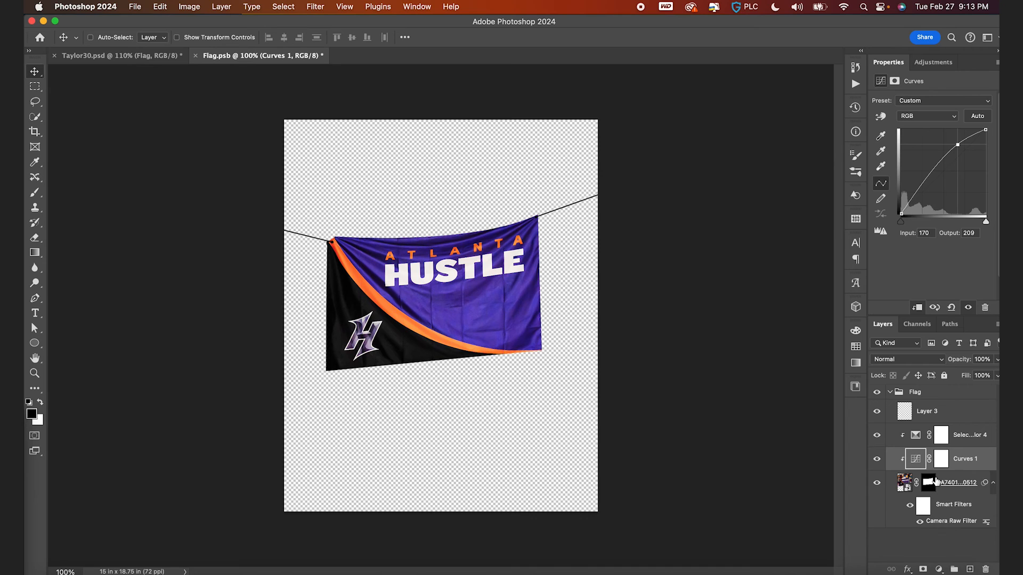
- Invert the Curves mask to black and paint highlights onto the flag's folds with a white brush at 26% flow
left_click(941, 459)
key("super+i")
scroll(605, 318, "up", 3)
key("b")
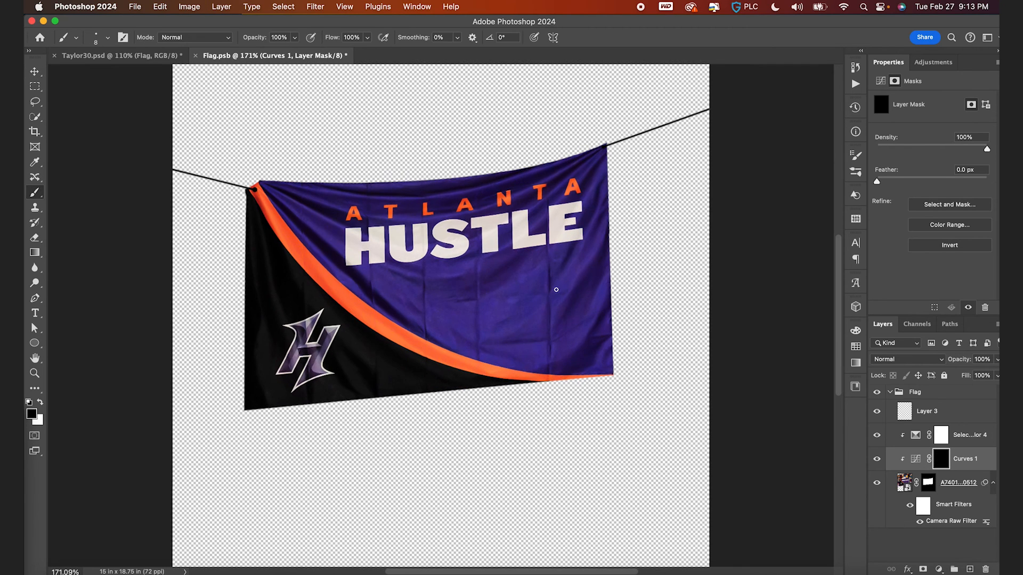
key("bracketright")
key("bracketright")
key("bracketright")
key("bracketright")
key("bracketright")
key("bracketright")
key("bracketright")
key("bracketright")
key("bracketright")
key("x")
left_click_drag(594, 224, 571, 297)
key("super+z")
left_click_drag(477, 298, 486, 298)
left_click_drag(332, 41, 293, 39)
left_click_drag(601, 230, 546, 309)
left_click_drag(610, 279, 556, 356)
mouse_move(616, 300)
left_mouse_down()
mouse_move(546, 354)
mouse_move(492, 360)
left_mouse_up()
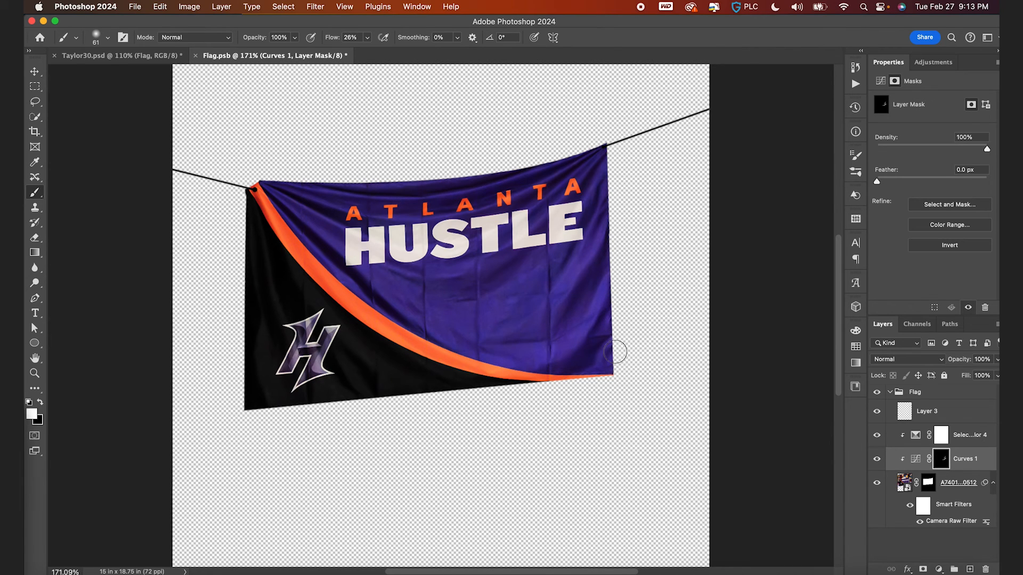
- Continue painting highlights into the Curves mask along the flag's edges and folds at varying brush sizes
key("bracketleft")
key("bracketleft")
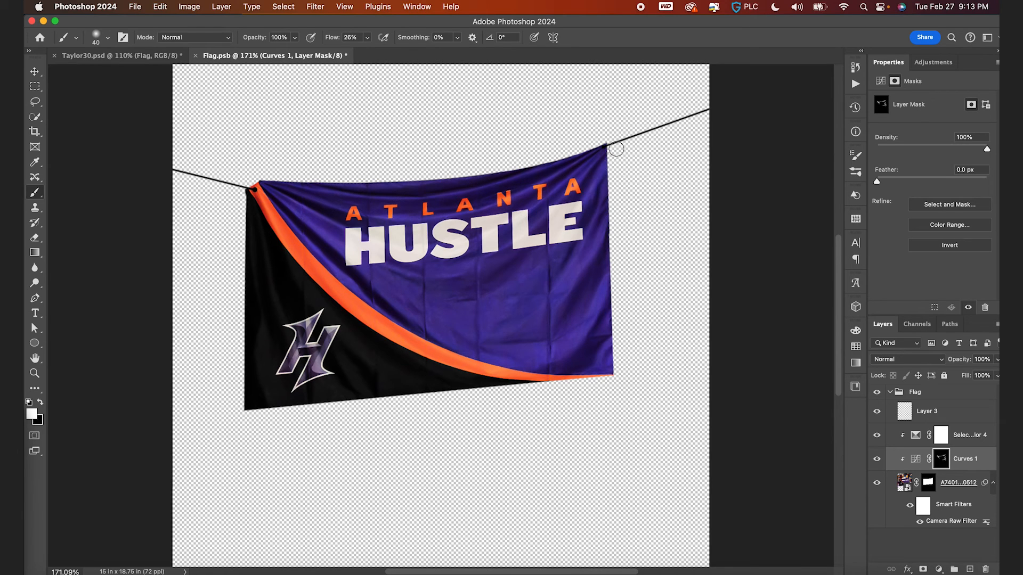
key("bracketright")
key("bracketright")
key("bracketright")
key("bracketright")
key("bracketright")
key("bracketright")
key("bracketright")
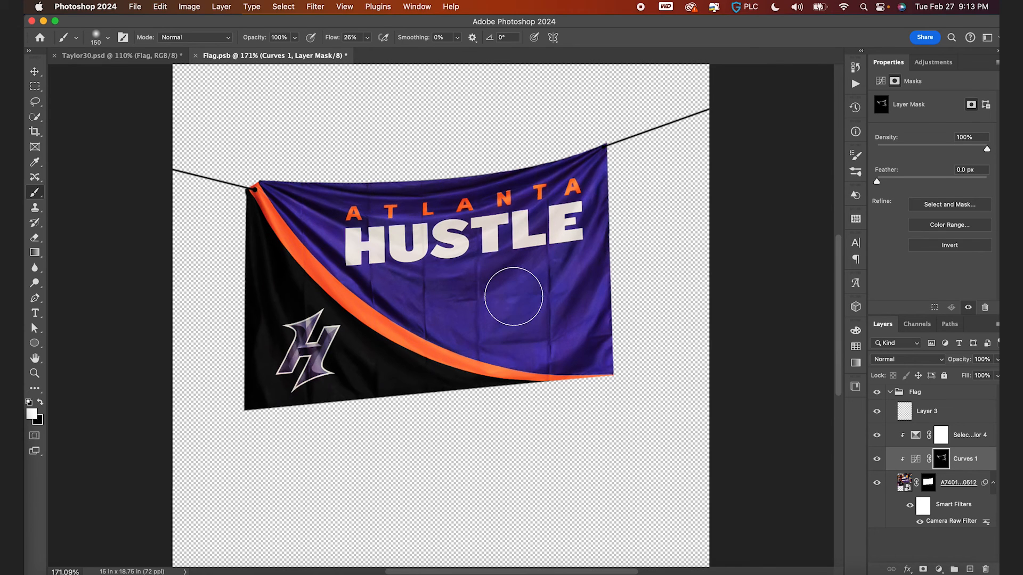
key("bracketleft")
key("bracketleft")
key("bracketleft")
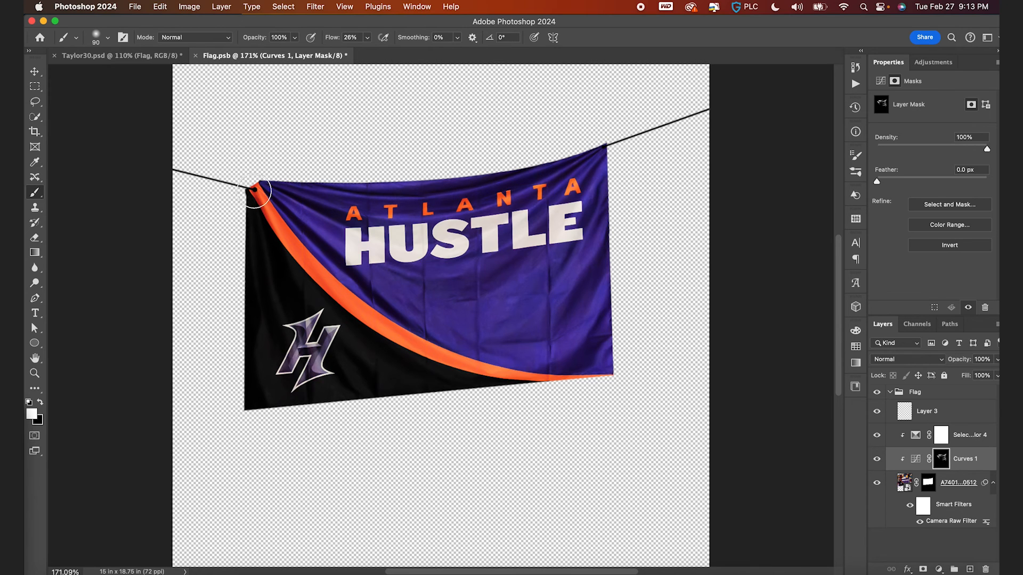
key("bracketleft")
key("bracketleft")
key("bracketleft")
key("bracketleft")
key("bracketleft")
- Duplicate the Curves layer and delete the copy's layer mask
left_click(916, 461)
key("super+j")
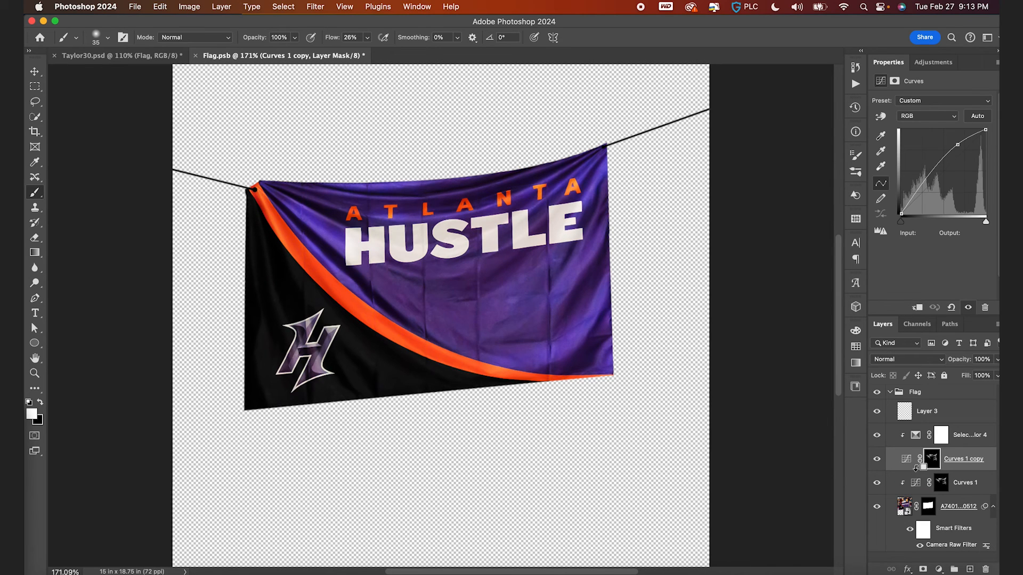
right_click(933, 461)
left_click(927, 475)
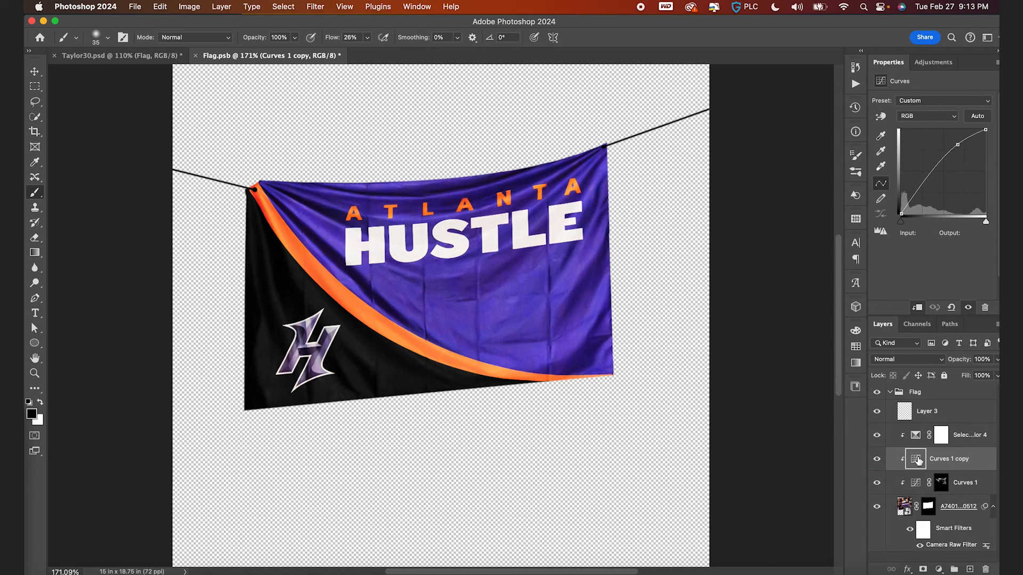
- Darken the copy's curve with a point at Input 156, Output 119 and add a black layer mask
left_click_drag(957, 144, 955, 178)
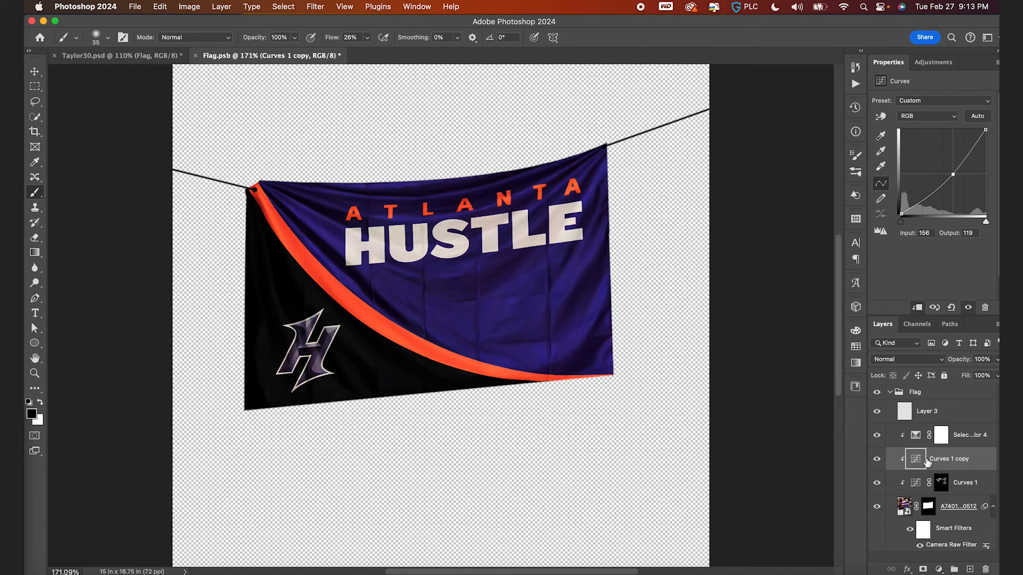
left_click(924, 569, "alt")
key("x")
- Paint shadows into the darkening Curves mask along the flag's folds and creases at varying brush sizes
key("bracketright")
key("bracketright")
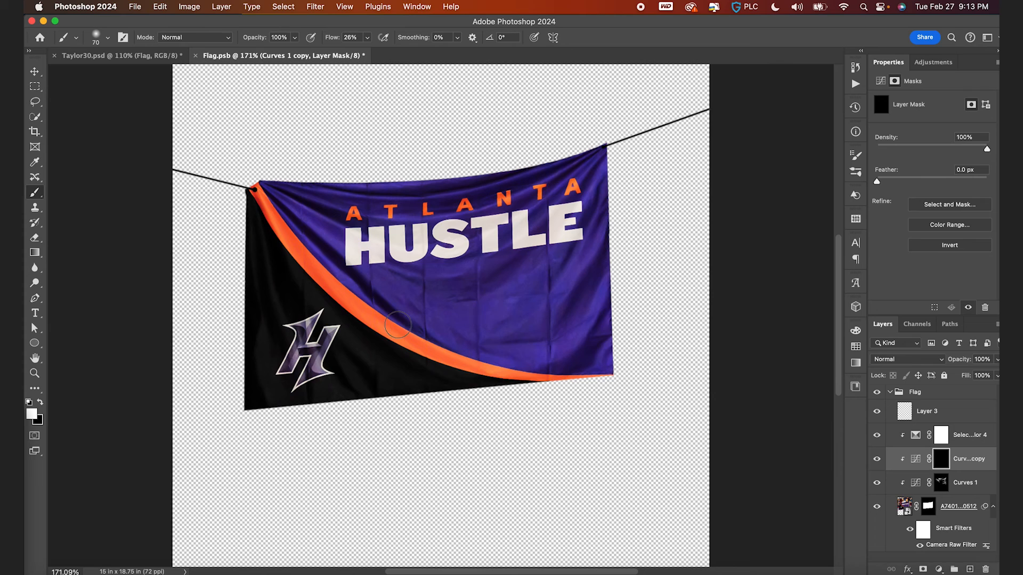
mouse_move(358, 288)
left_mouse_down()
mouse_move(373, 297)
mouse_move(316, 240)
mouse_move(323, 211)
mouse_move(409, 199)
mouse_move(359, 189)
mouse_move(450, 186)
left_mouse_up()
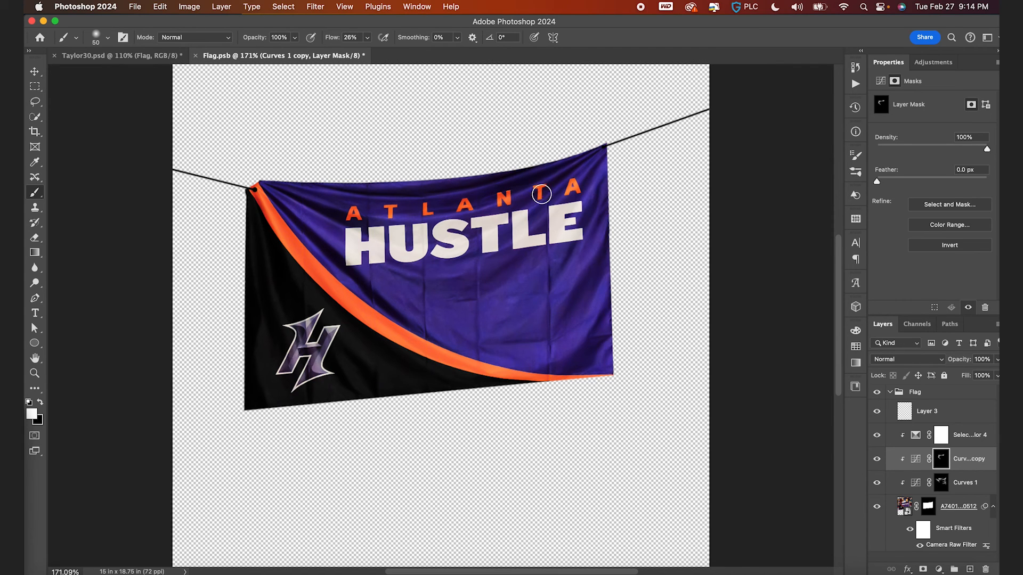
key("bracketright")
key("bracketright")
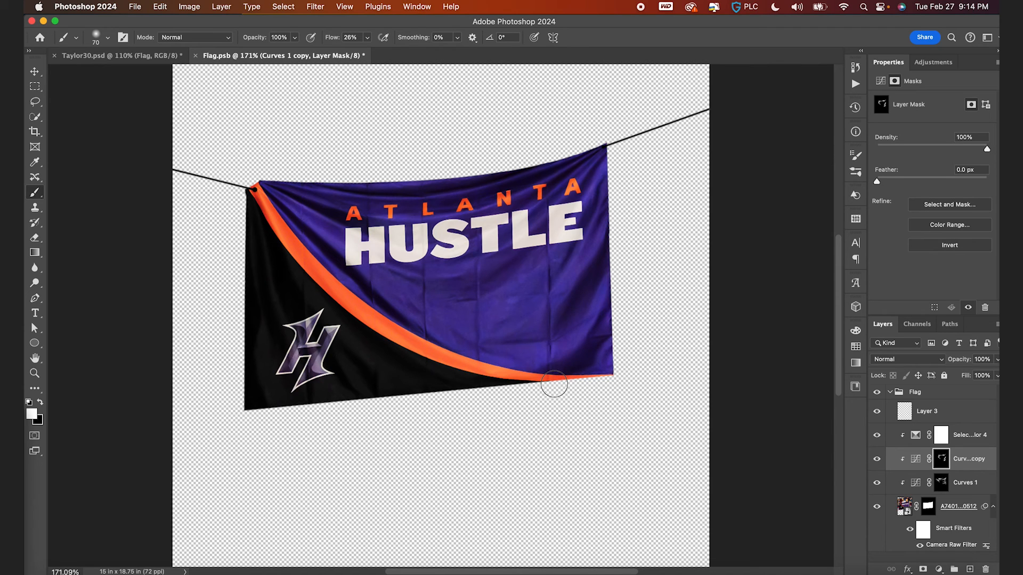
key("bracketright")
key("bracketright")
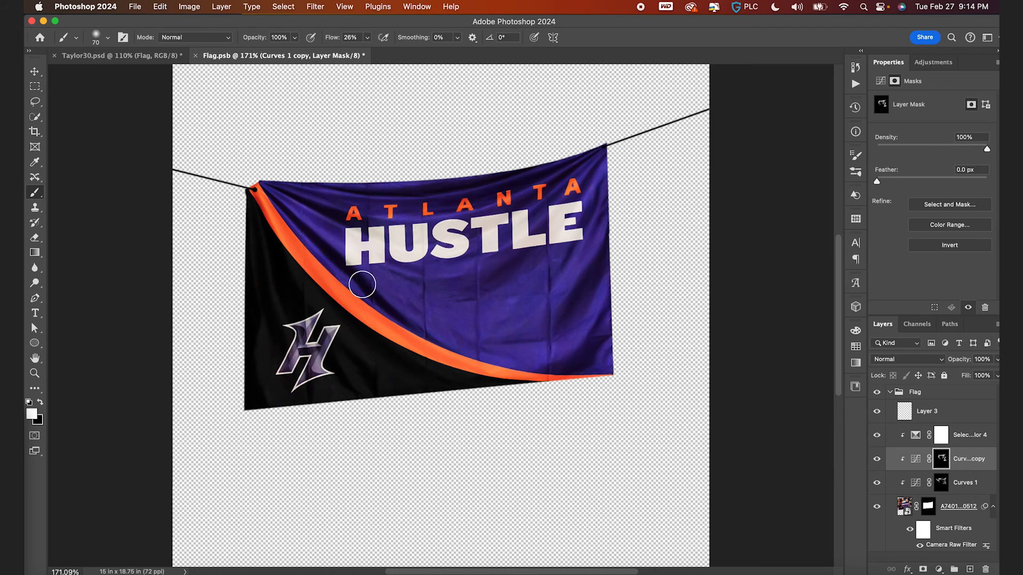
key("bracketleft")
key("bracketleft")
key("bracketleft")
key("bracketright")
key("bracketright")
key("bracketright")
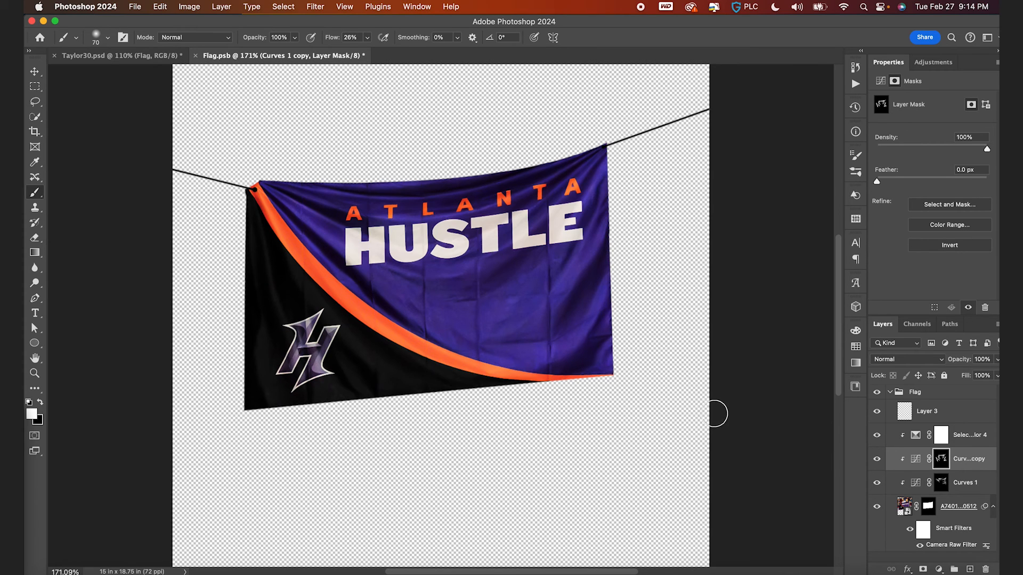
- Save and close the flag contents, then save the poster document
key("v")
key("super+s")
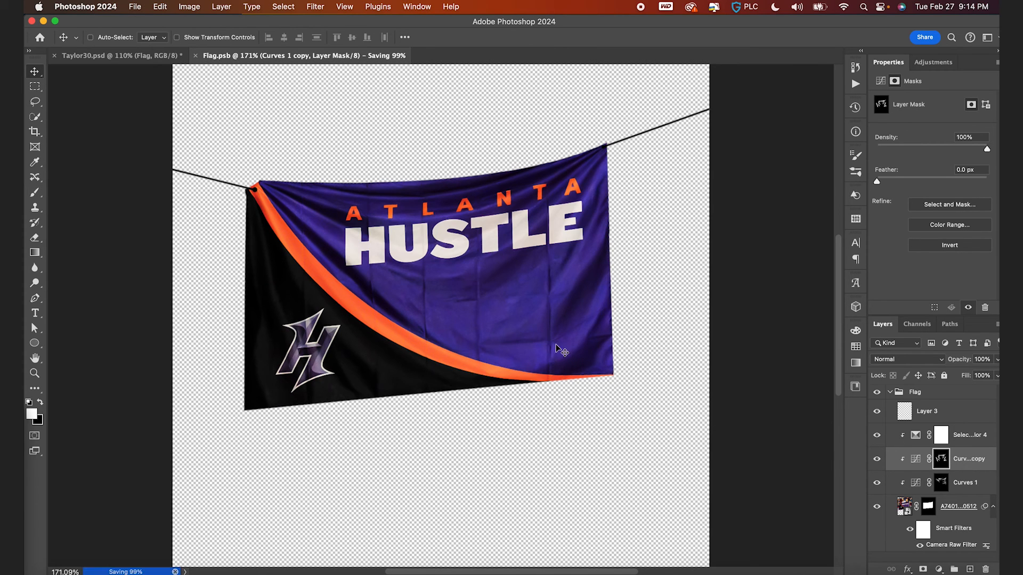
key("super+w")
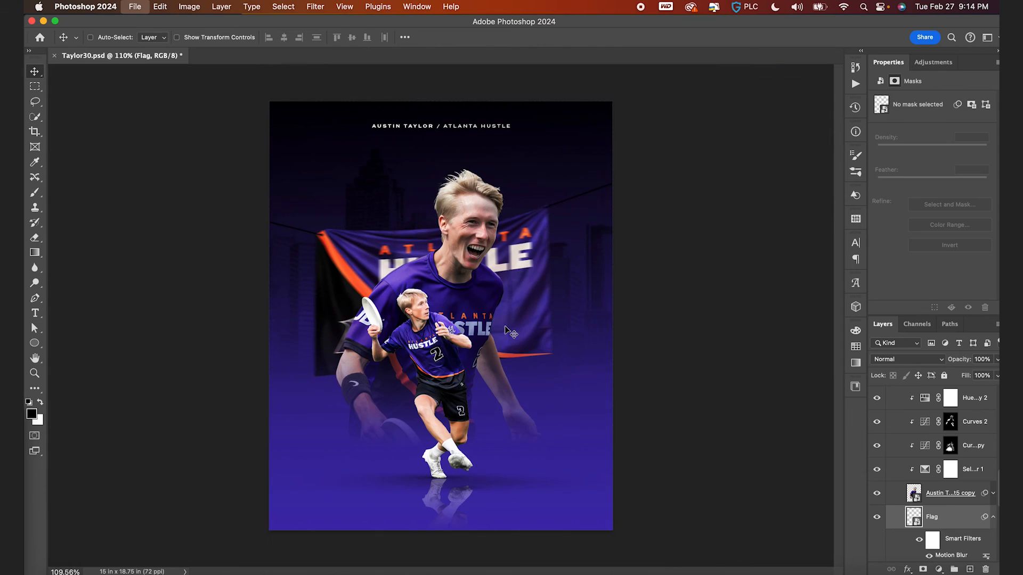
key("super+s")
- Create a new layer above the title text and stamp all visible layers into it
scroll(914, 419, "up", 10)
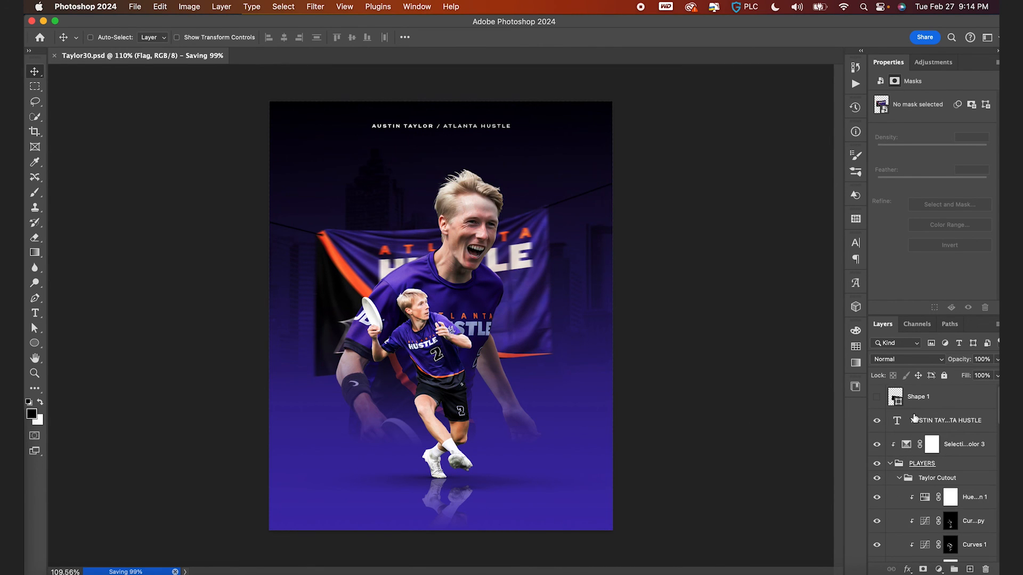
left_click(890, 463)
left_click(946, 420)
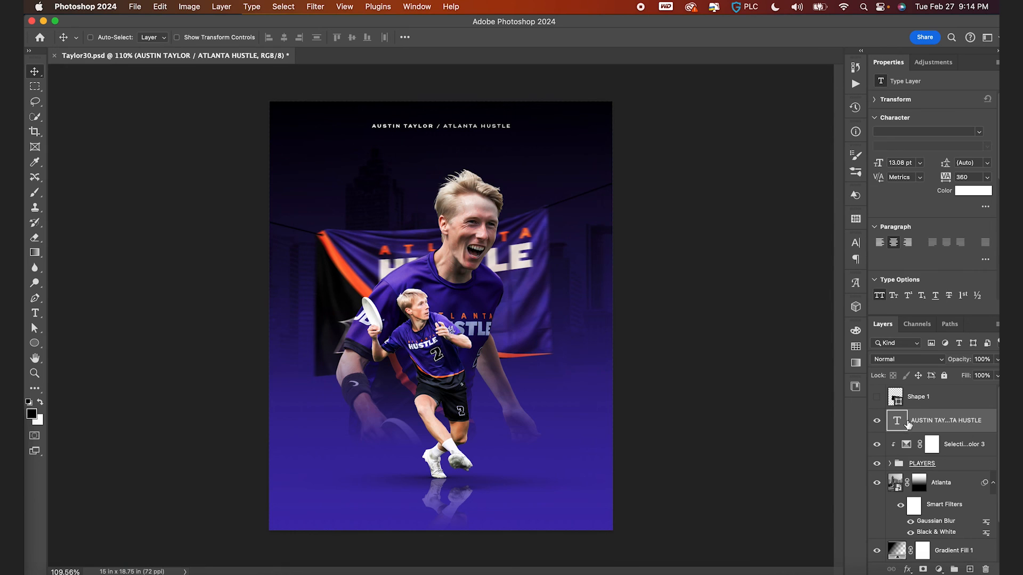
left_click(953, 569)
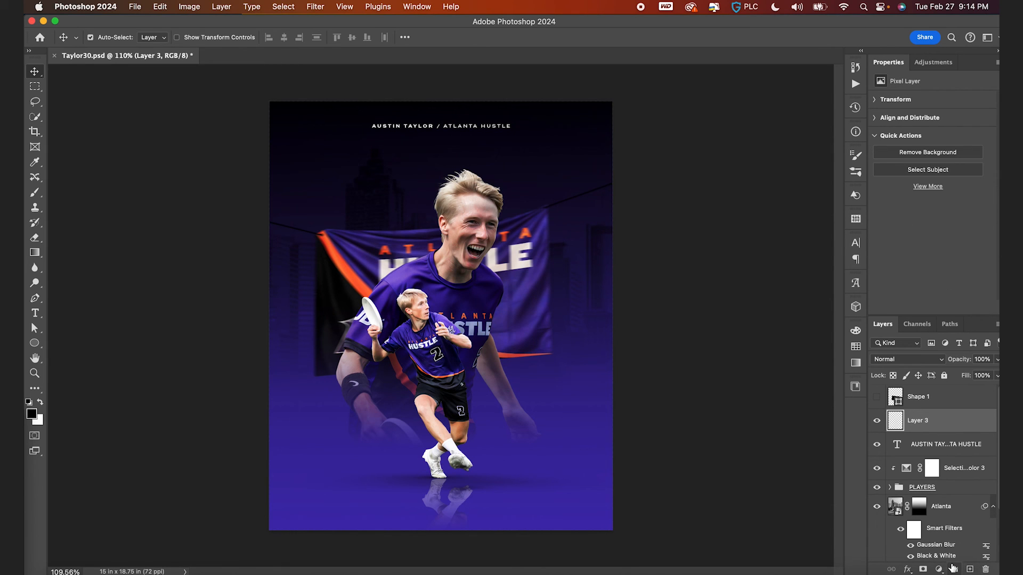
key("super+alt+shift+e")
- Convert the stamped layer for smart filters and apply Camera Raw effects: Texture +5, Clarity +11, Dehaze +7, Vignette -16
left_click(323, 6)
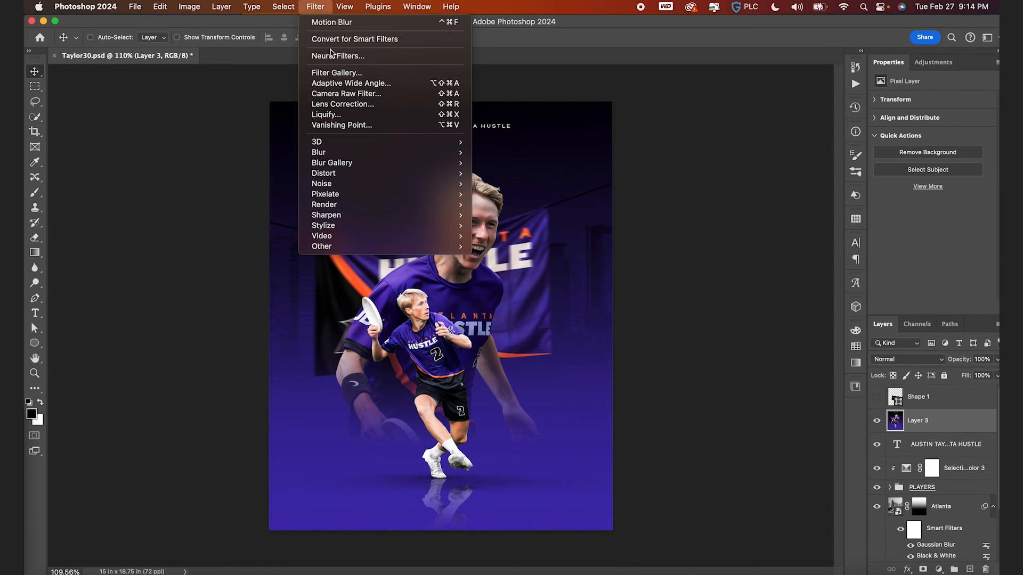
left_click(319, 39)
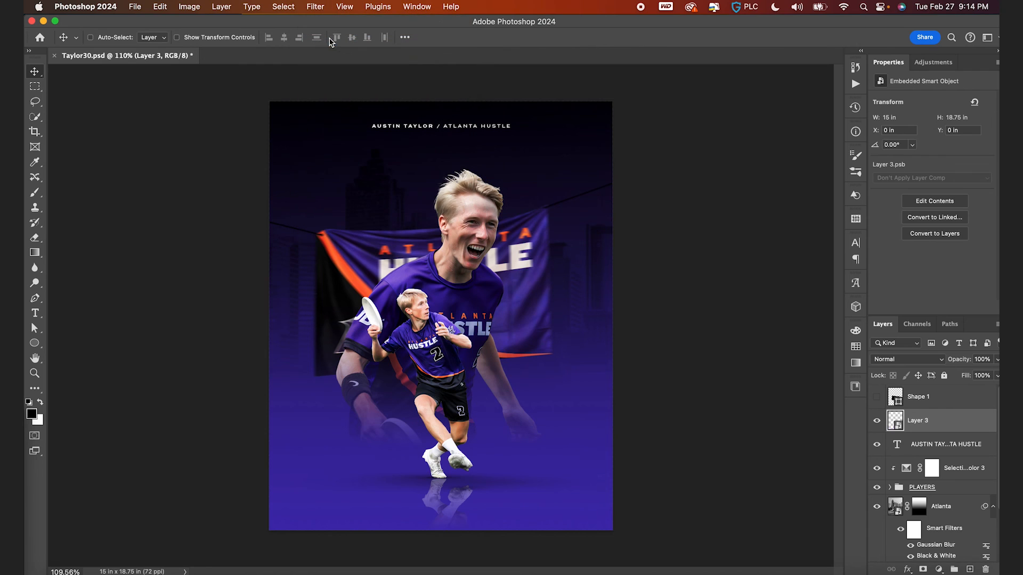
left_click(314, 6)
left_click(349, 99)
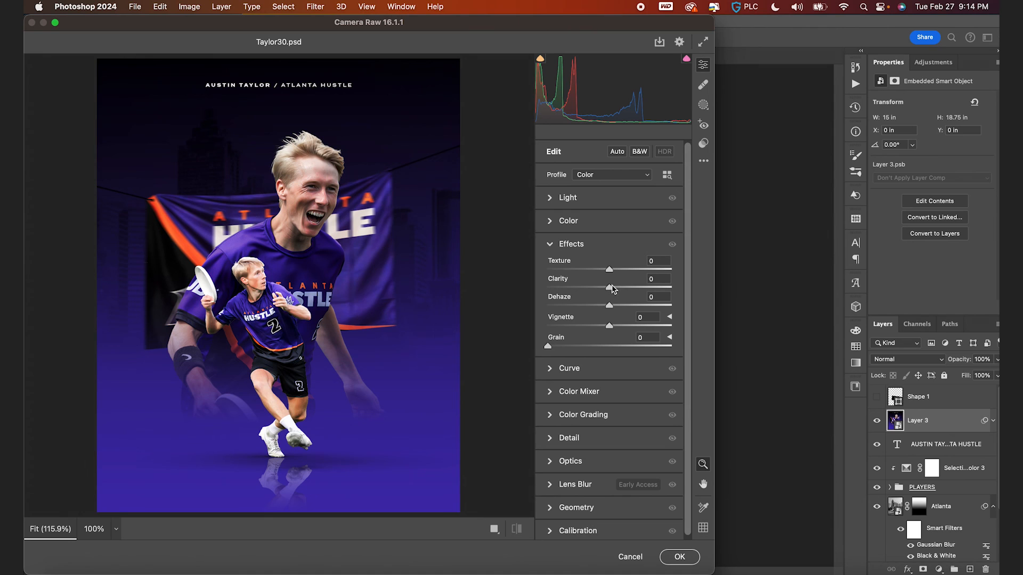
mouse_move(609, 287)
left_mouse_down()
mouse_move(622, 288)
mouse_move(610, 269)
left_mouse_up()
left_click_drag(610, 309, 596, 320)
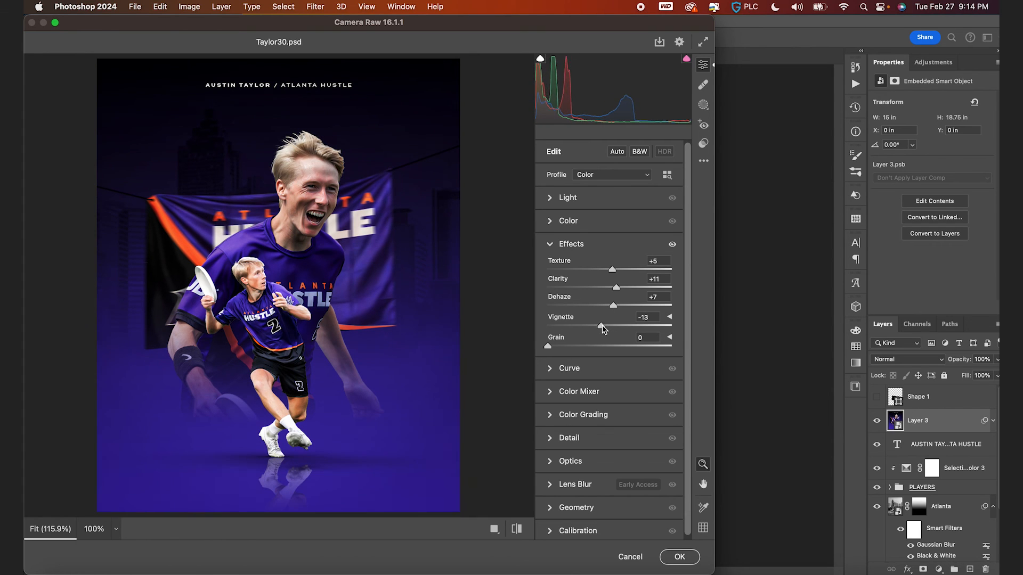
- Set Camera Raw Light to Exposure +0.15, Contrast +8, Highlights -17, Shadows +37, Whites +12, Blacks -5, and apply the filter
left_click(550, 198)
left_click_drag(610, 225, 607, 315)
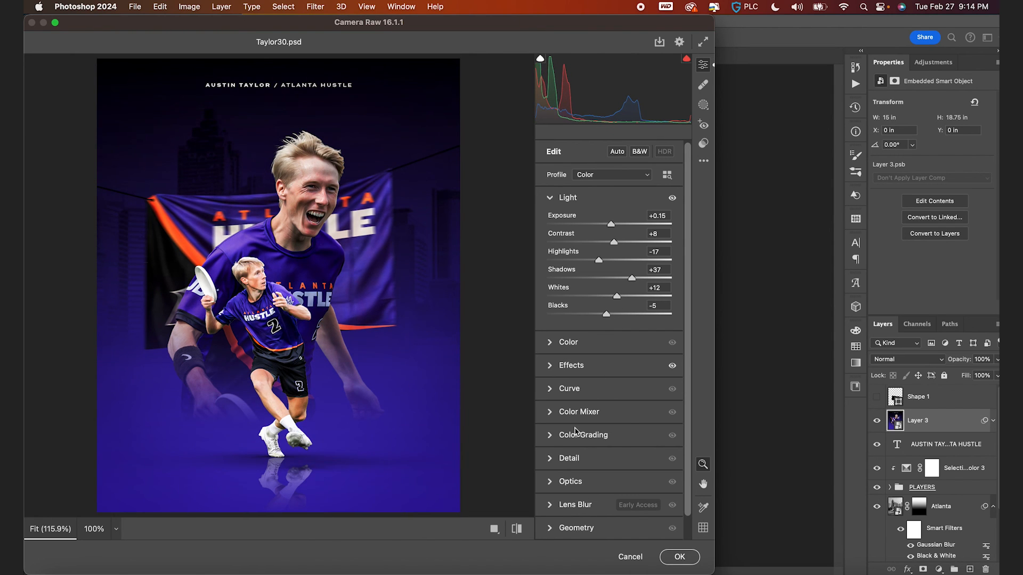
left_click(552, 461)
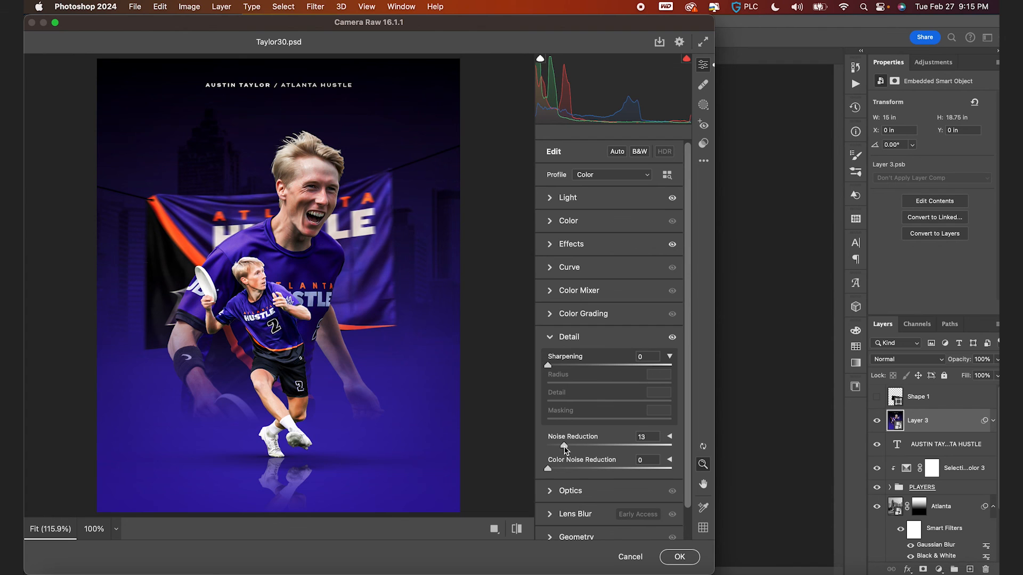
left_click(677, 558)
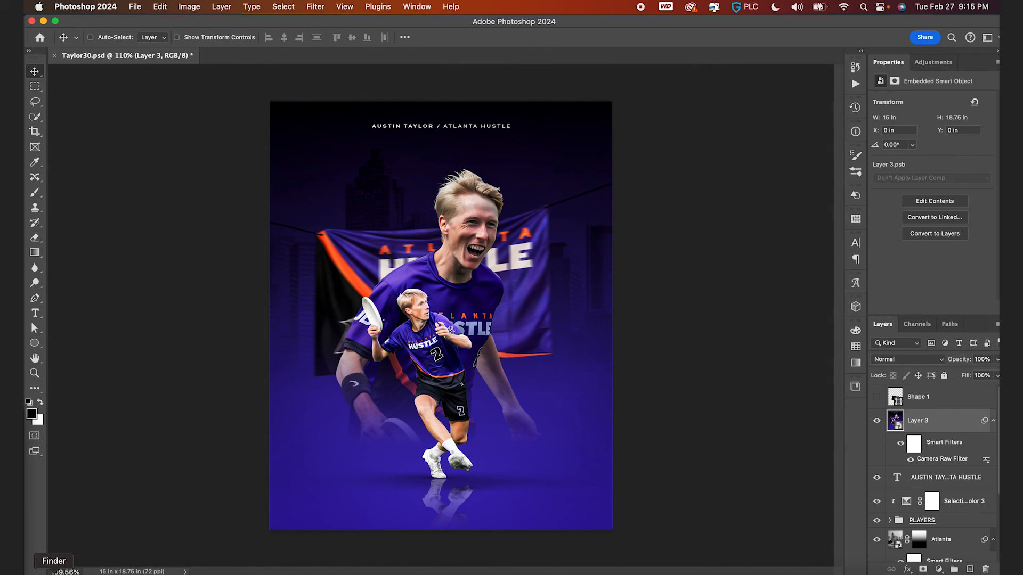
- Switch to Finder and place the abstract-art-astronomy-220071 bokeh texture into the poster, scaling it to about 261% to cover the canvas
left_click(53, 571)
left_click(653, 141)
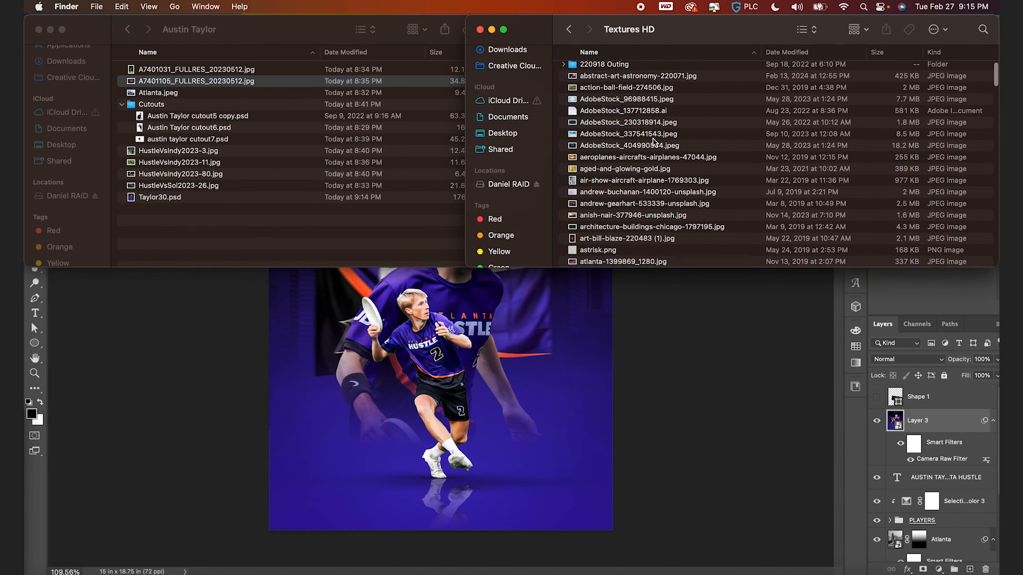
left_click(634, 81)
key("space")
key("space")
left_click(442, 437)
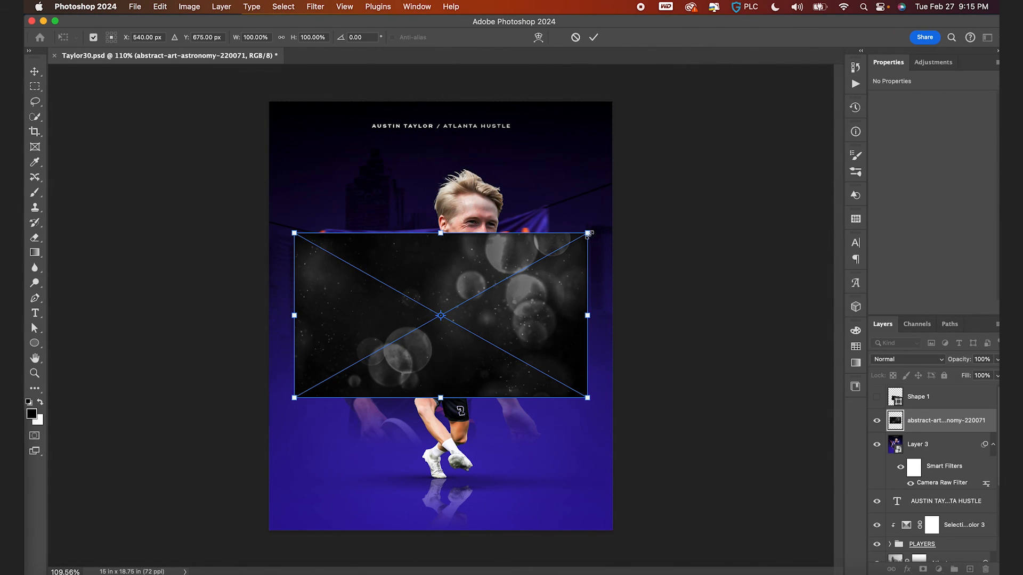
left_click_drag(782, 99, 819, 90)
key("Return")
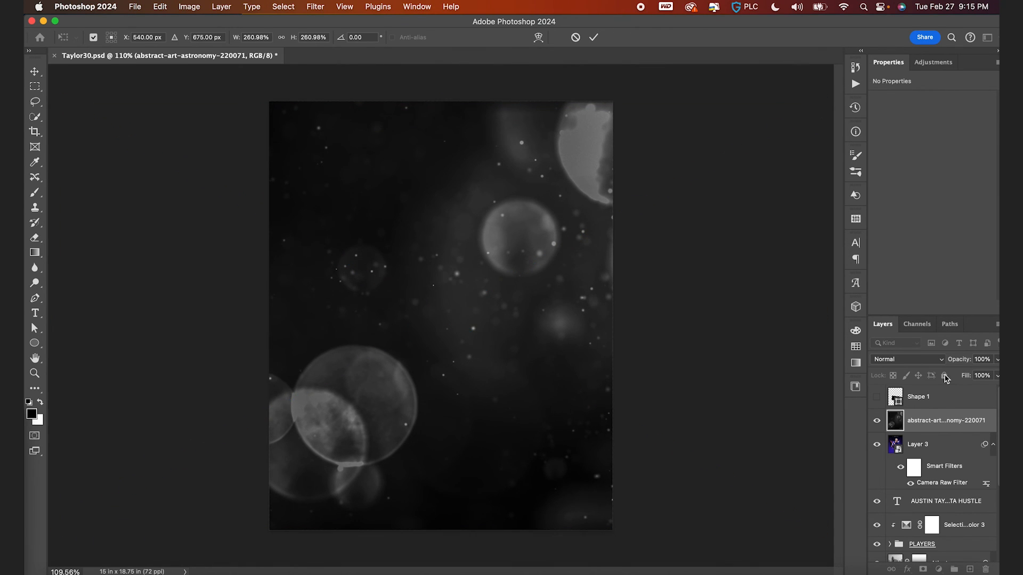
- Set the texture layer's blend mode to Color Dodge and nudge it slightly to the left
left_click(913, 360)
left_click(901, 457)
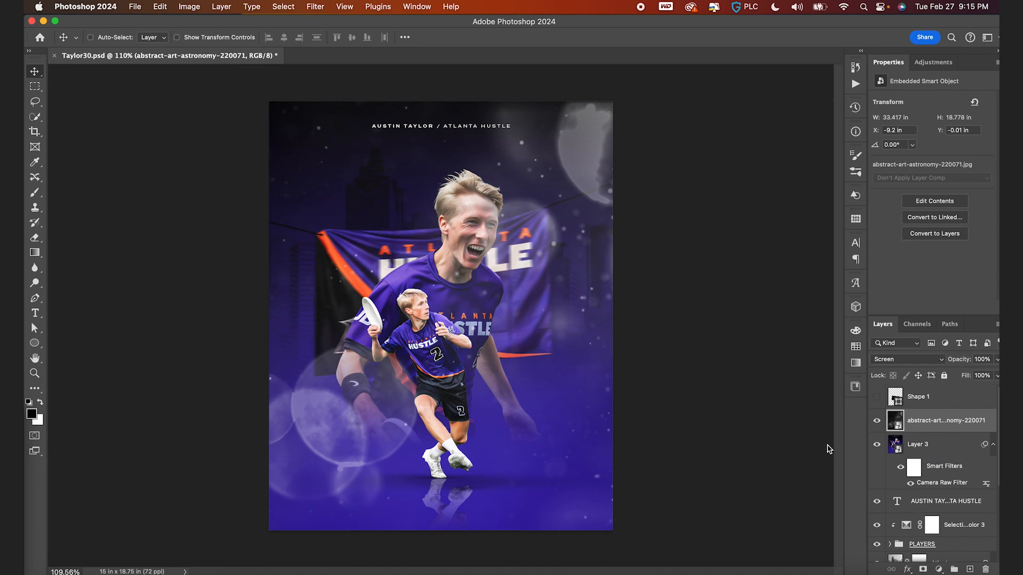
left_click_drag(687, 375, 688, 375)
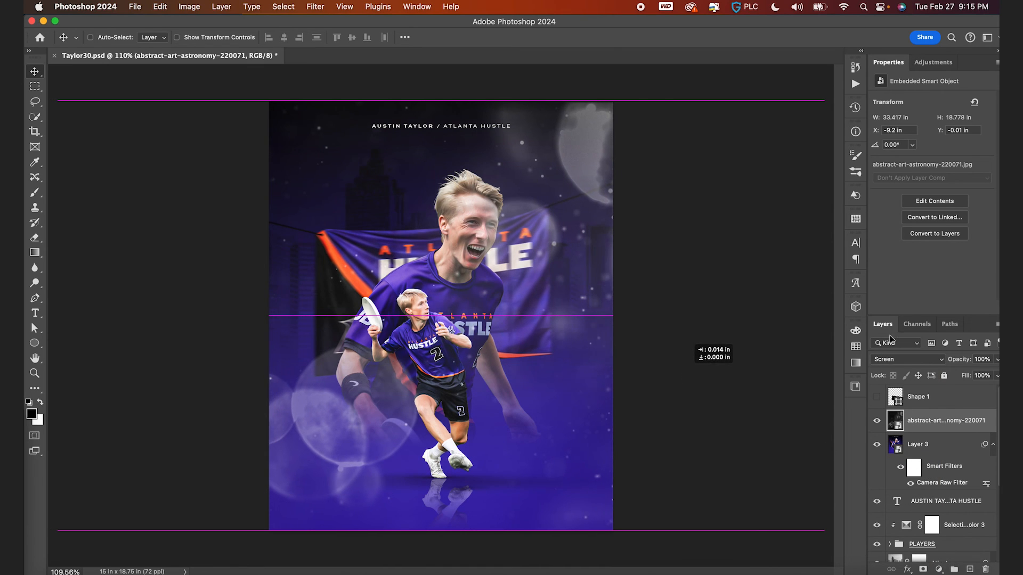
left_click(915, 363)
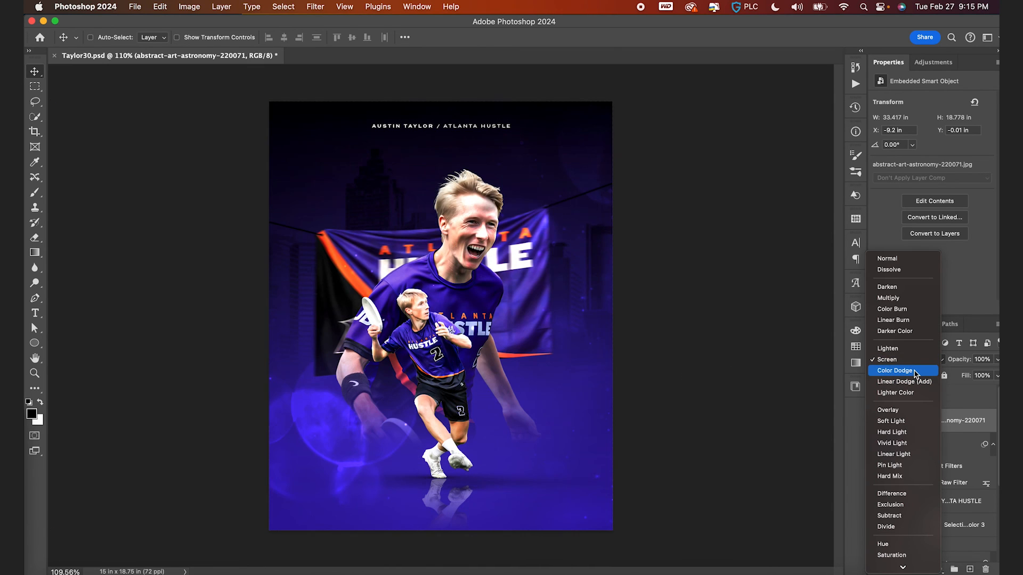
left_click(916, 372)
left_click_drag(683, 361, 695, 356)
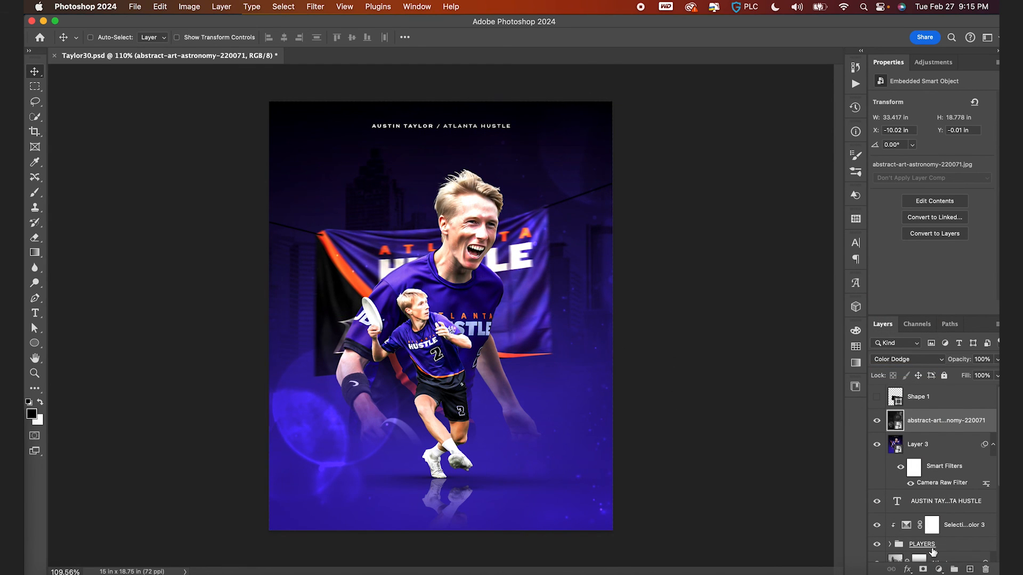
- Add a black layer mask to the texture and reveal its right side with a white-to-transparent linear gradient
left_click(925, 569, "alt")
key("g")
key("x")
key("shift+g")
key("shift+g")
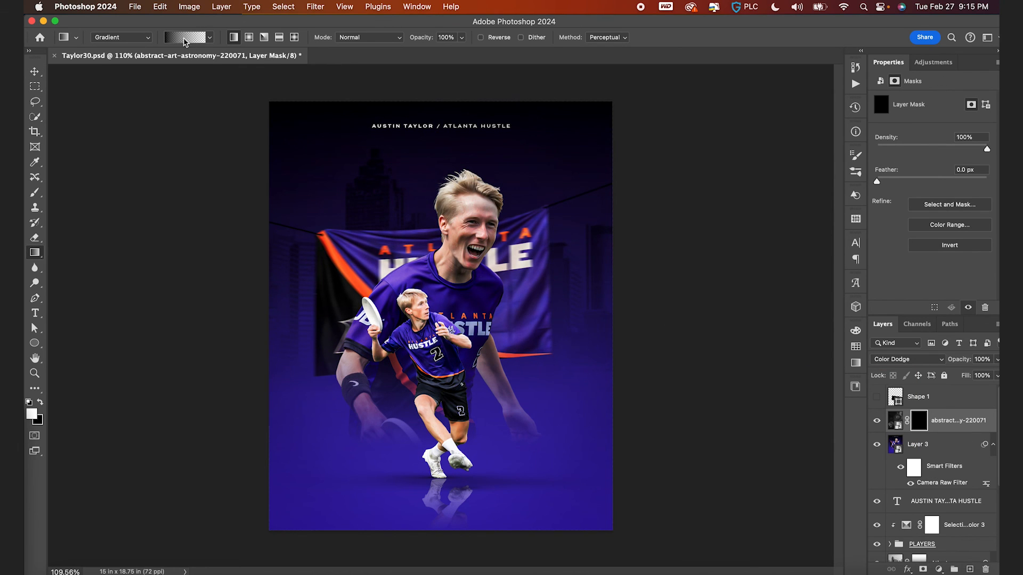
left_click(185, 38)
left_click(126, 57)
left_click(166, 77)
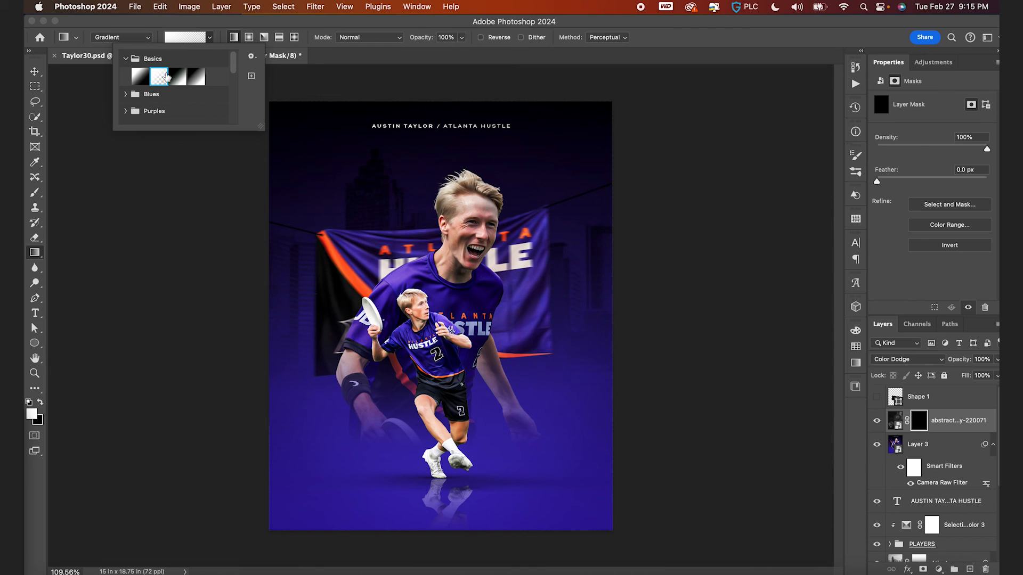
left_click_drag(617, 320, 489, 315)
left_click_drag(484, 317, 487, 320)
key("v")
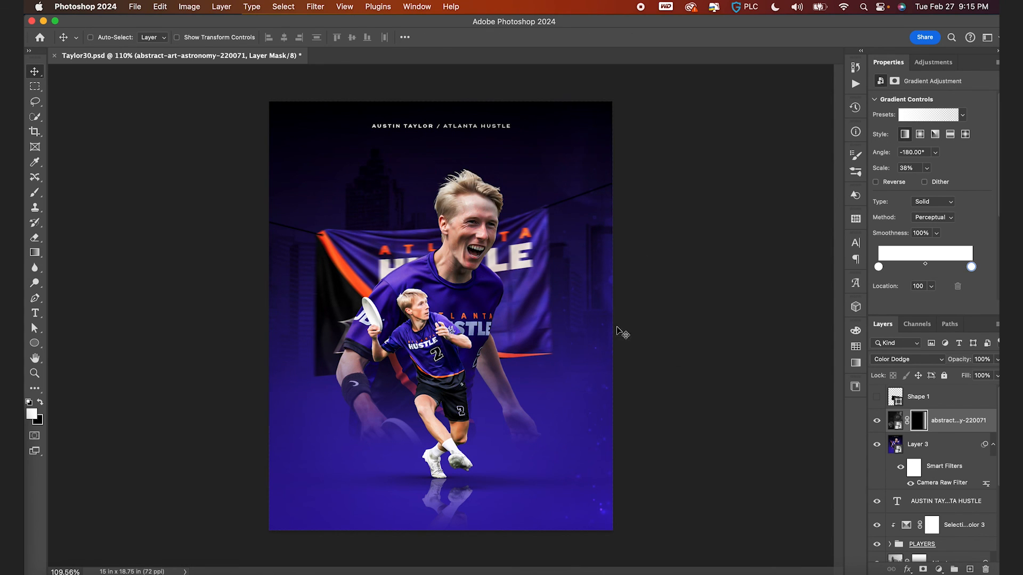
- Duplicate the texture layer, rotate the copy 180° and reposition it, then hide the copy
left_click(896, 424)
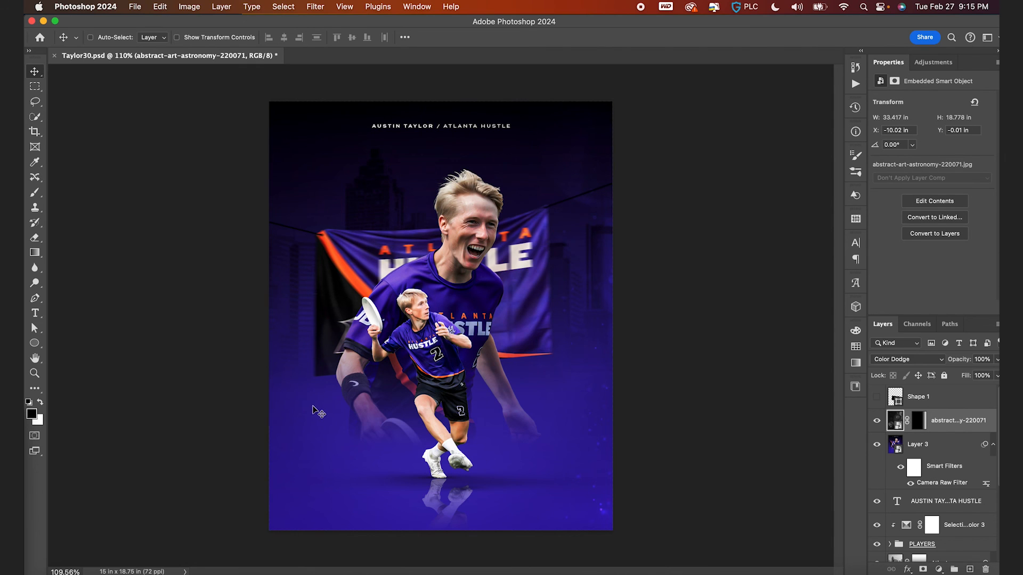
key("super+j")
key("super+t")
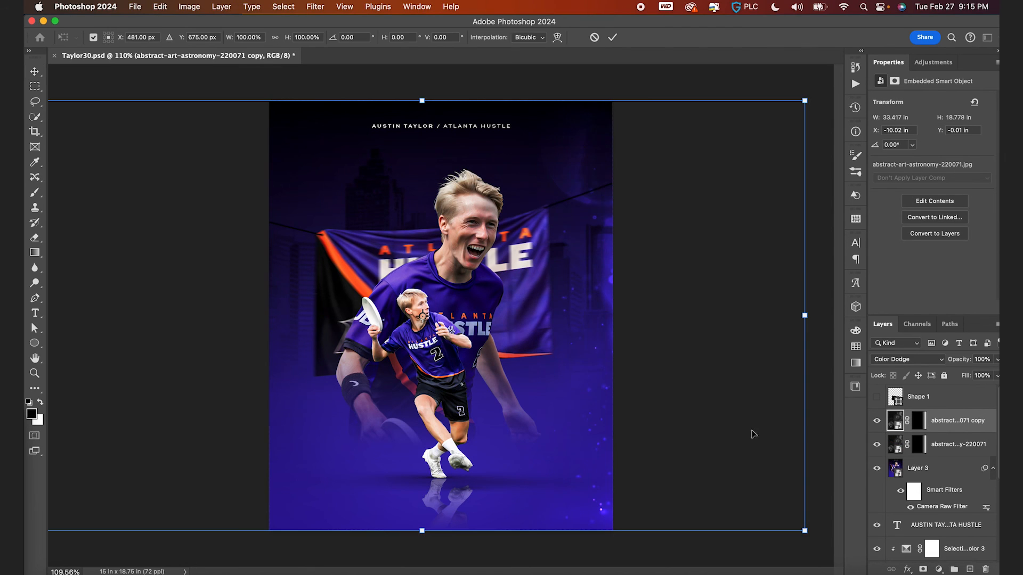
left_click_drag(838, 408, 172, 244)
key("Return")
left_click_drag(302, 303, 326, 301)
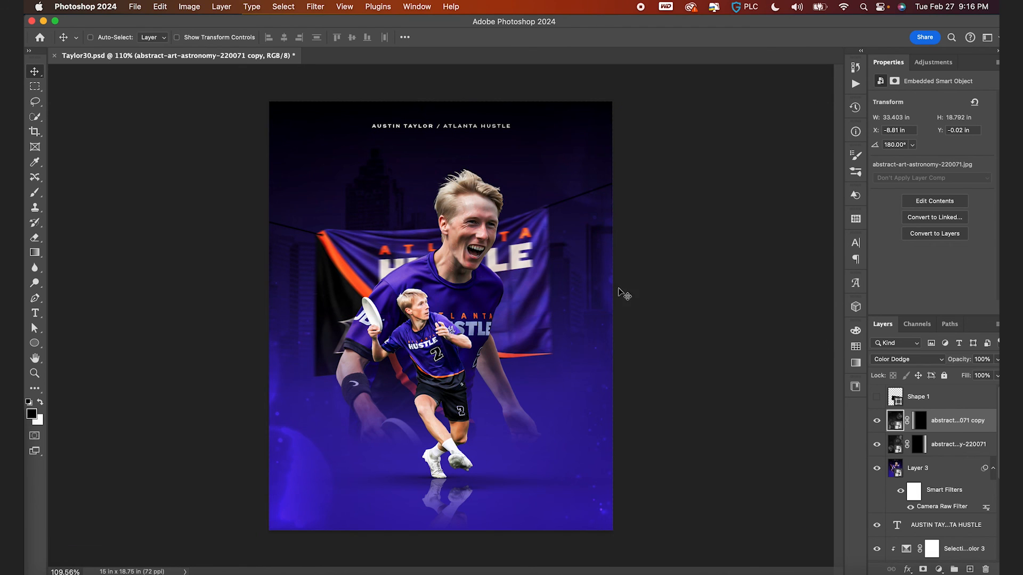
left_click(878, 421)
- Save, then add a Color Lookup adjustment above the texture layer and apply the FallColors.look LUT
key("cmd+s")
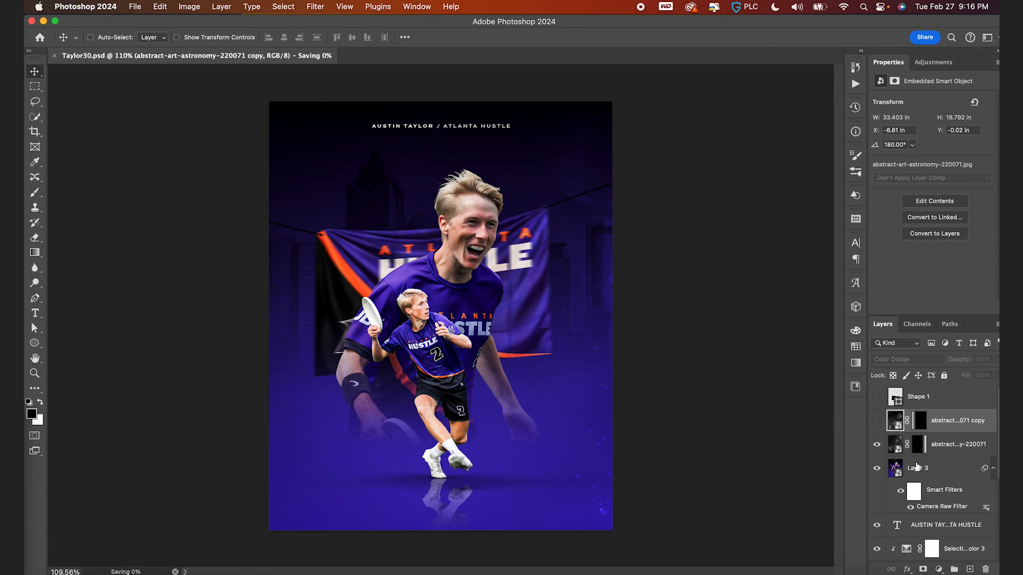
left_click(894, 446)
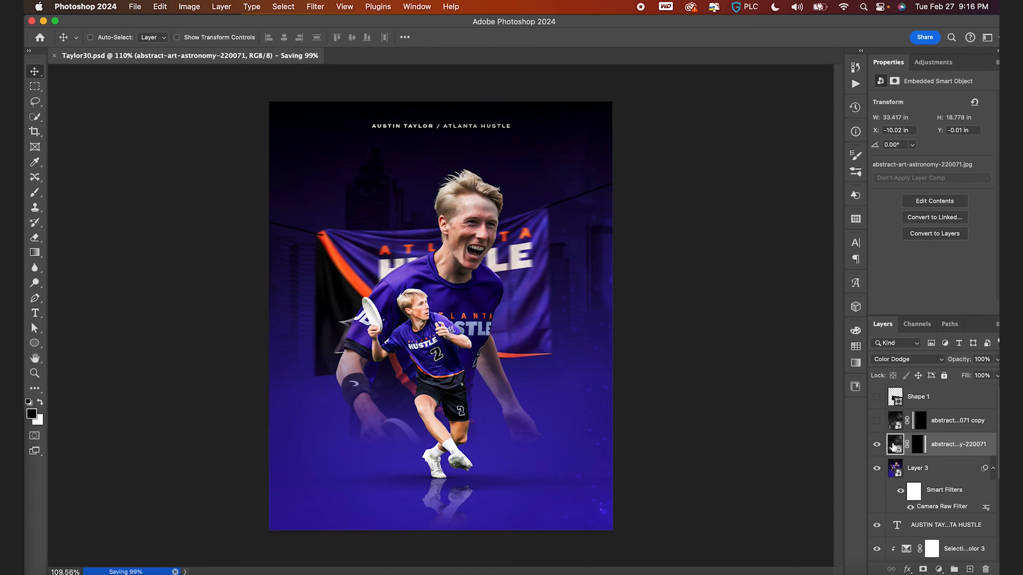
left_click(939, 569)
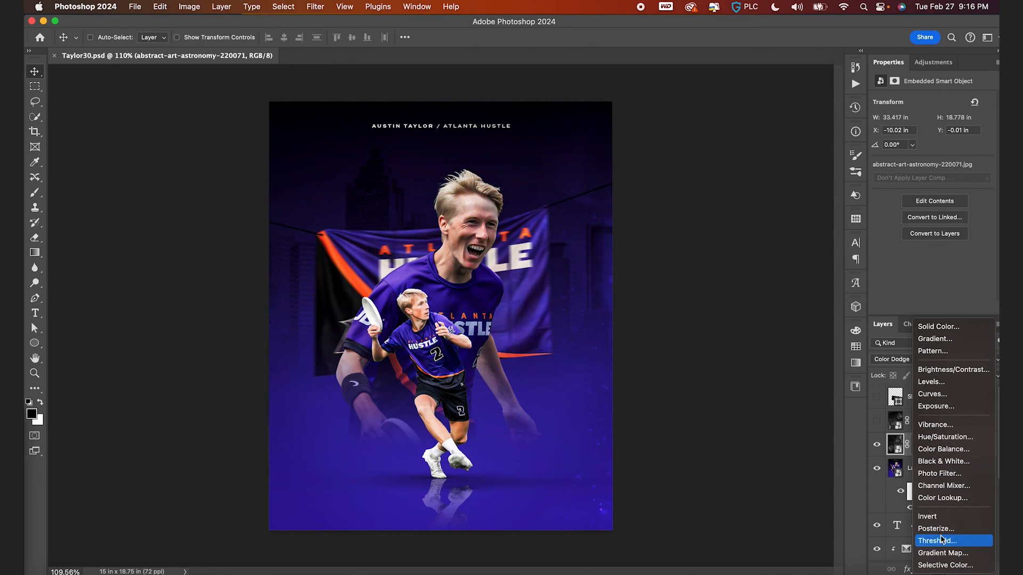
left_click(943, 498)
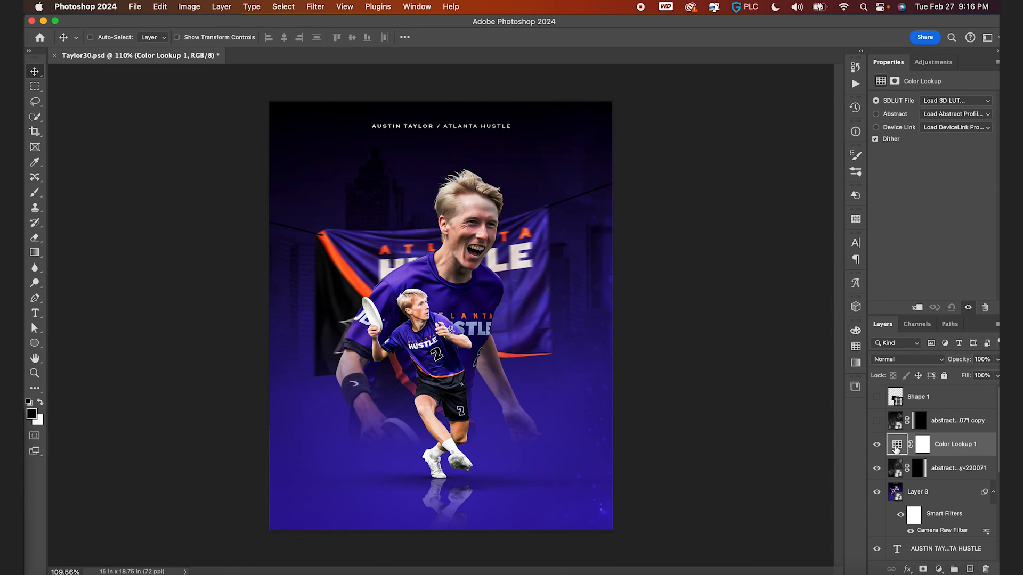
left_click(943, 99)
left_click(941, 137)
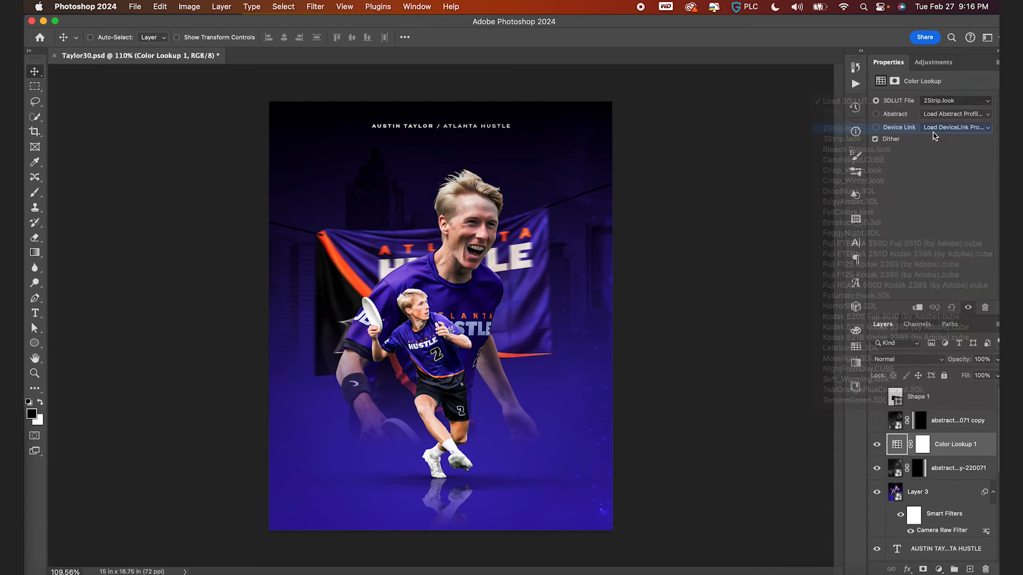
left_click(944, 105)
left_click(948, 112)
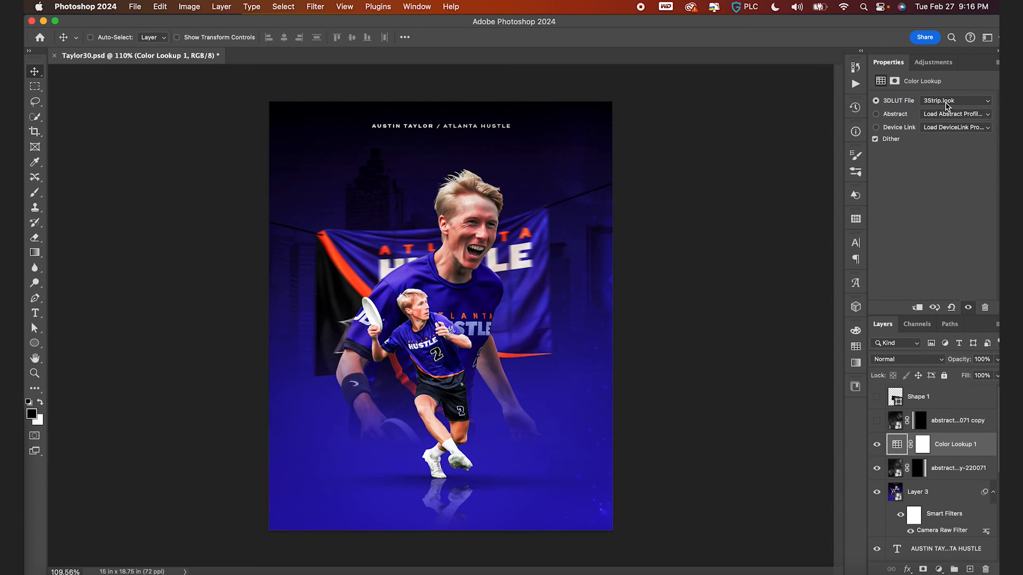
left_click(947, 103)
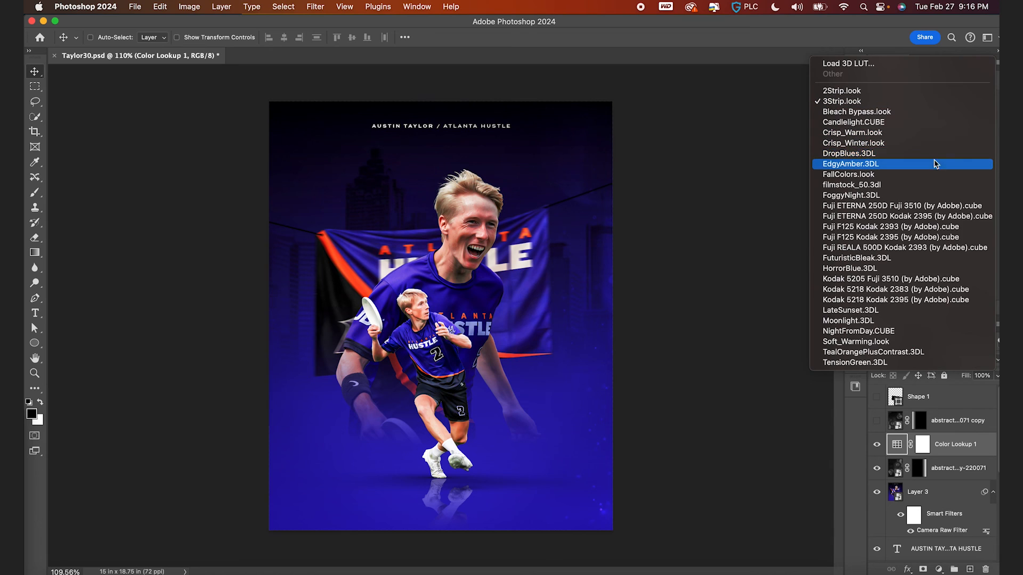
left_click(934, 155)
left_click(947, 101)
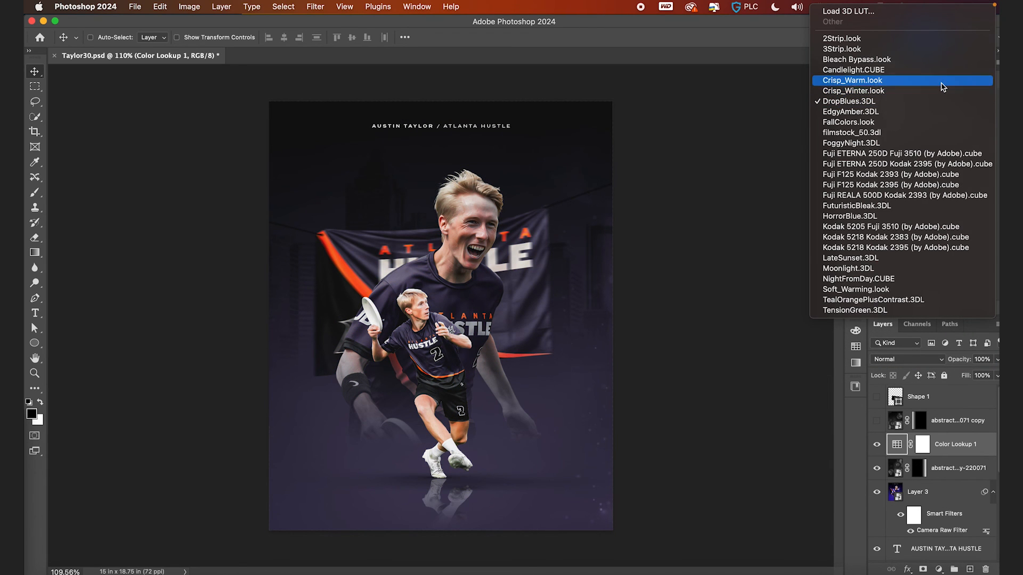
left_click(943, 81)
left_click(948, 101)
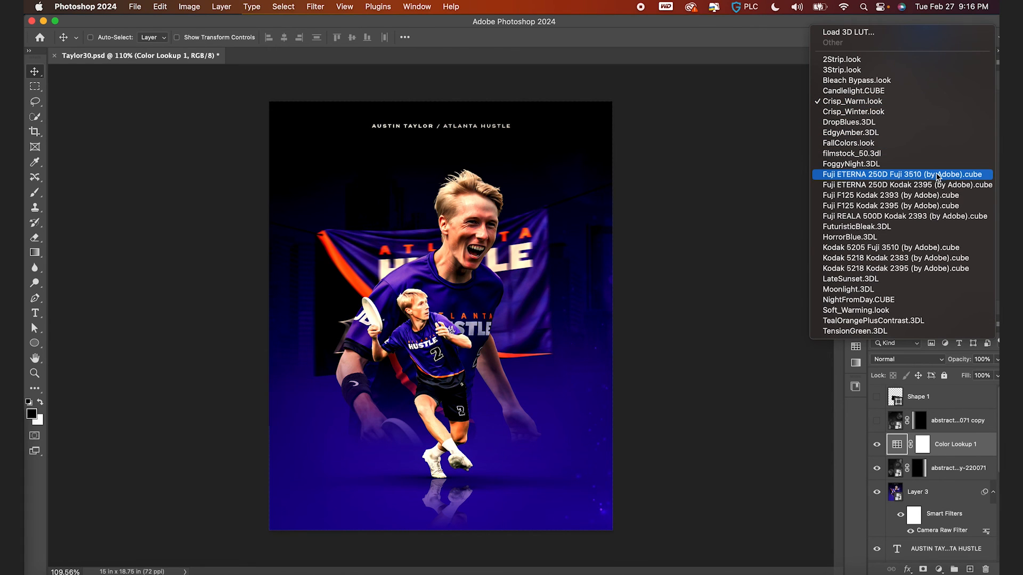
left_click(930, 154)
left_click(938, 101)
left_click(937, 91)
- Set the Color Lookup layer's opacity to 50% and save the document
left_click(877, 443)
left_click(877, 443)
left_click_drag(960, 359, 939, 362)
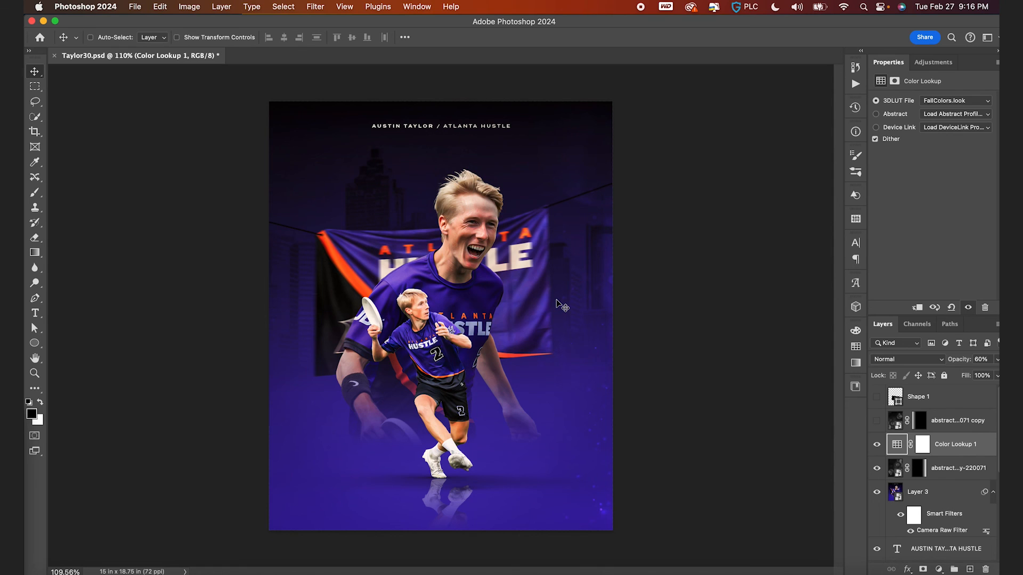
left_click(980, 359)
type("50")
key("super+s")
- Hide the stamp, texture and Color Lookup layers, then nudge the top title text down to about 1.7 in below the canvas top
left_click(877, 492)
scroll(906, 512, "down", 2)
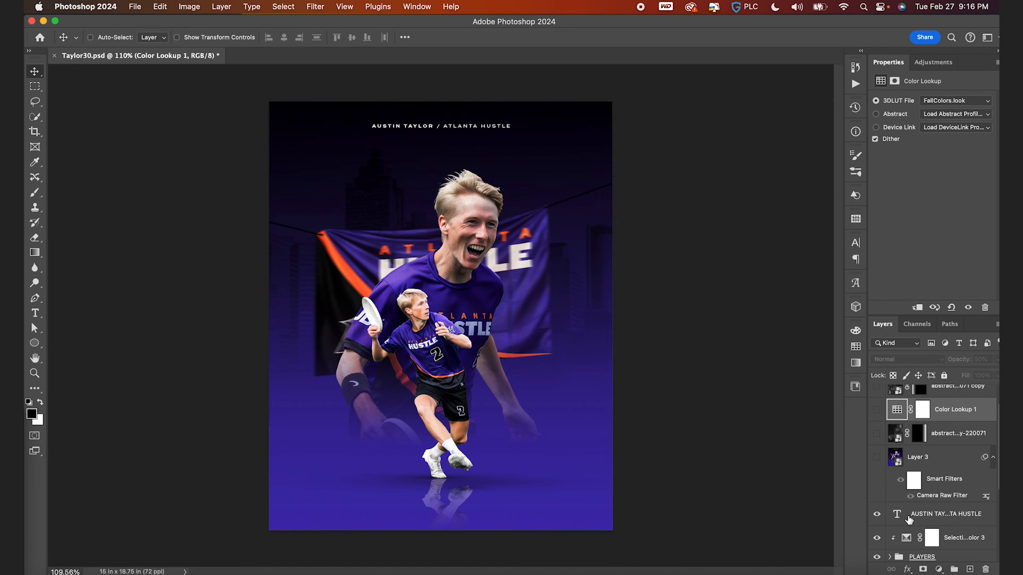
left_click(908, 515)
key("shift+Down")
key("Down")
key("Down")
key("Down")
key("Down")
key("super+apostrophe")
key("Down")
key("Down")
key("Down")
key("Down")
key("super+apostrophe")
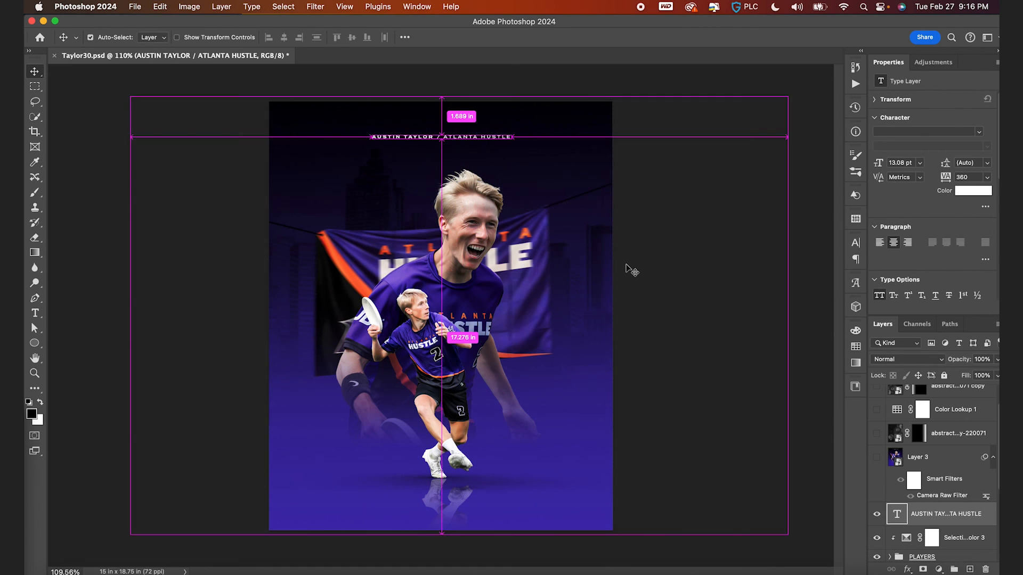
- Select the PLAYERS group and nudge it down slightly on the canvas
scroll(886, 439, "down", 2)
scroll(941, 501, "down", 2)
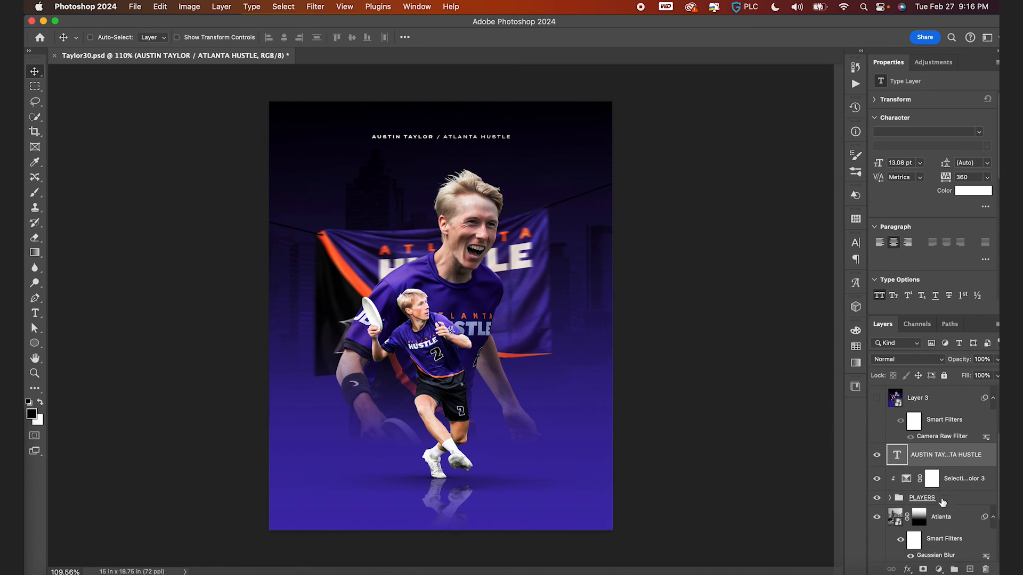
left_click(940, 494)
left_click(944, 510, "shift")
scroll(944, 511, "down", 2)
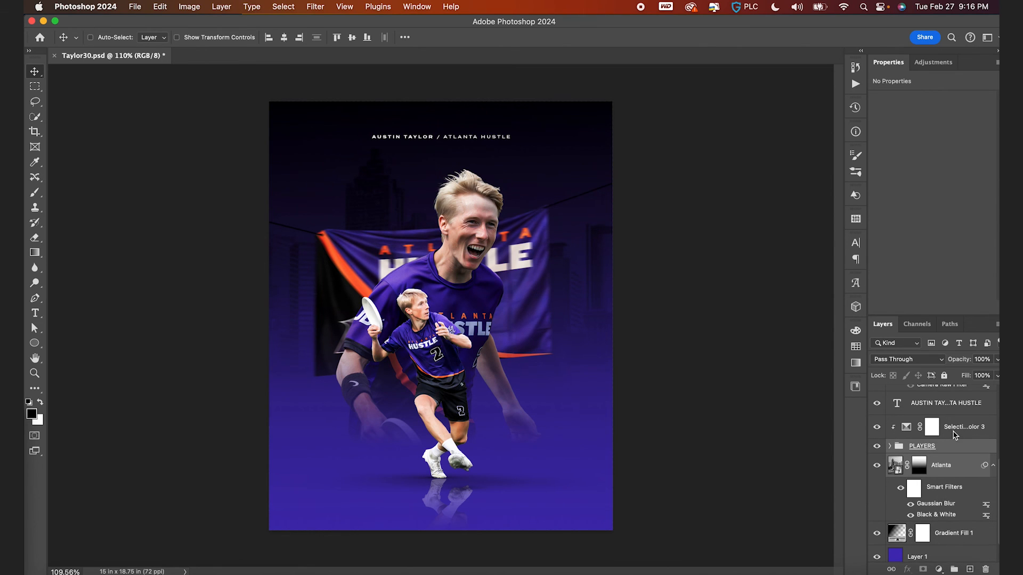
key("shift+Down")
key("Down")
key("Down")
key("Down")
key("Down")
key("Down")
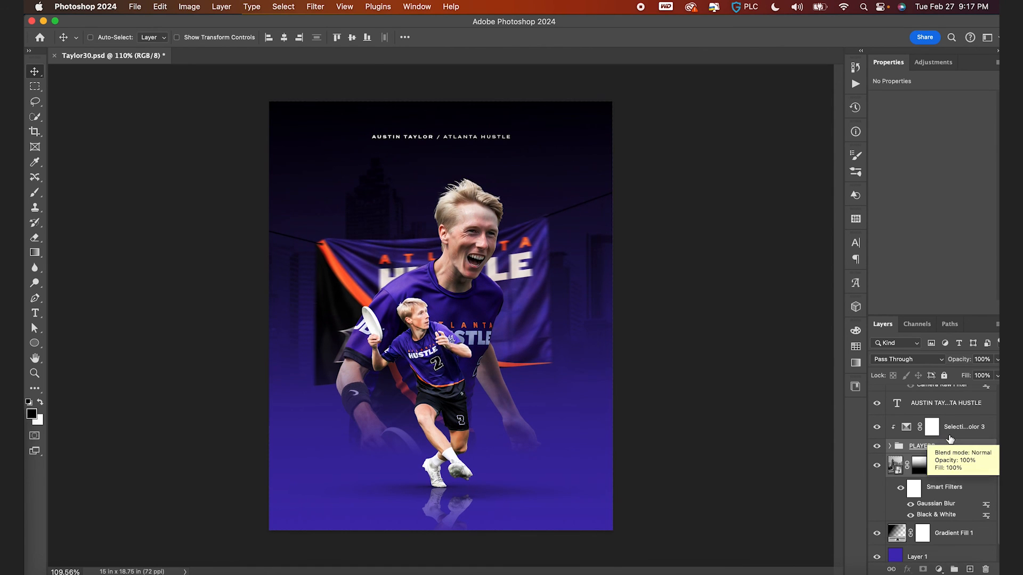
- Stamp all visible layers into a new merged layer and convert it to a smart object
scroll(950, 438, "up", 5)
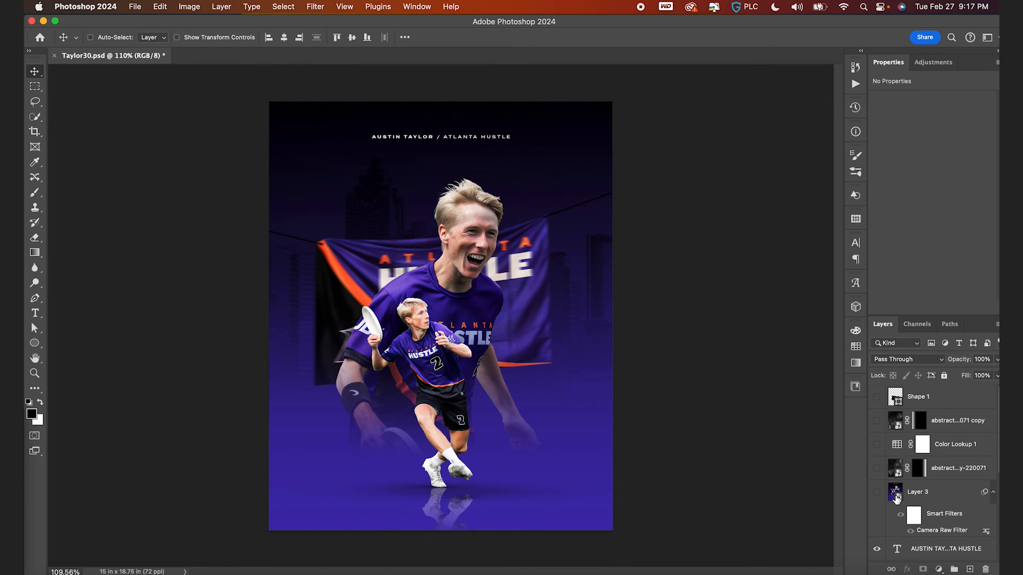
key("super+alt+shift+e")
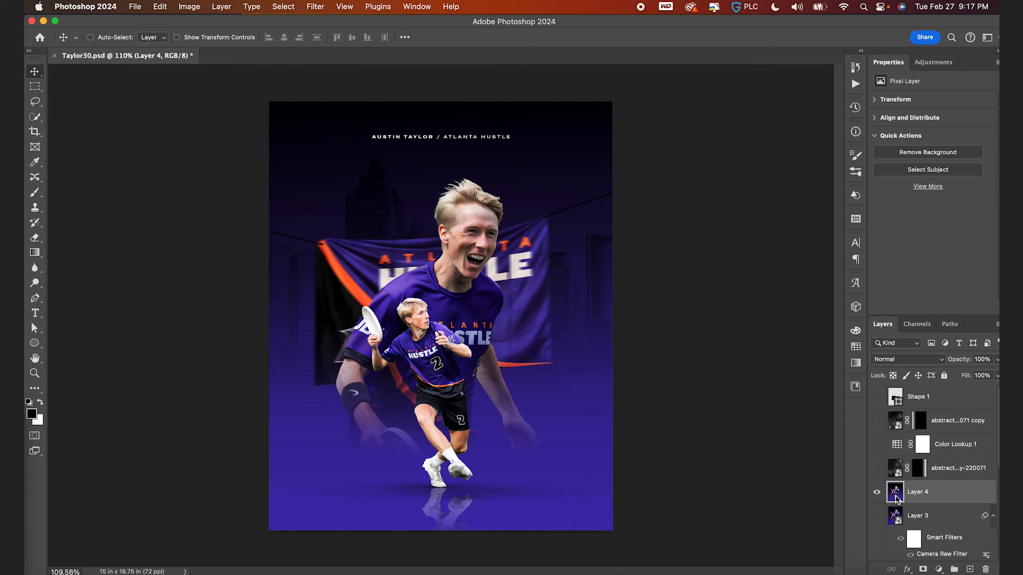
left_click(315, 6)
left_click(341, 41)
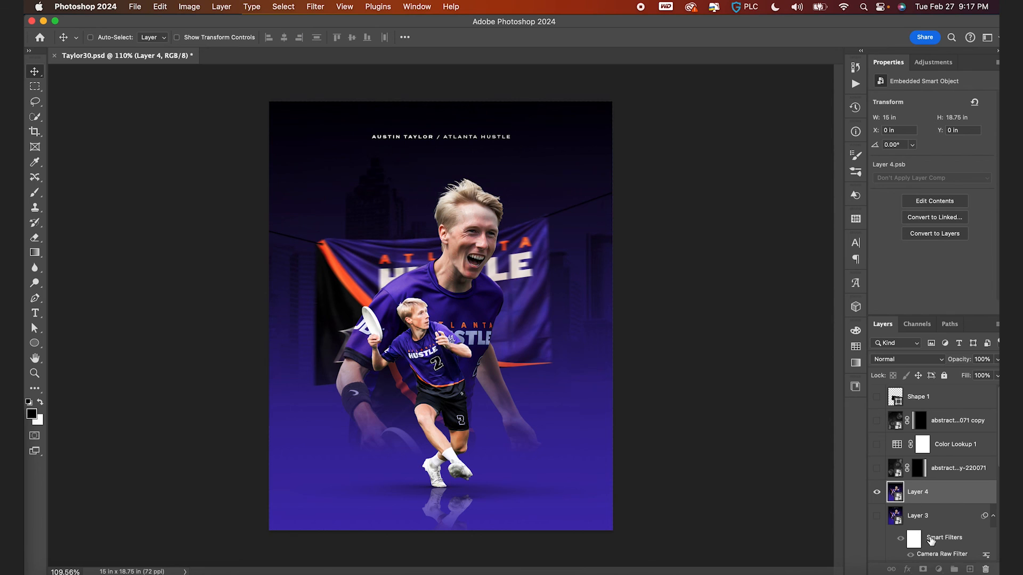
- Show the texture and Color Lookup layers again, select the hidden texture copy, and save the document
left_click_drag(895, 488, 897, 489)
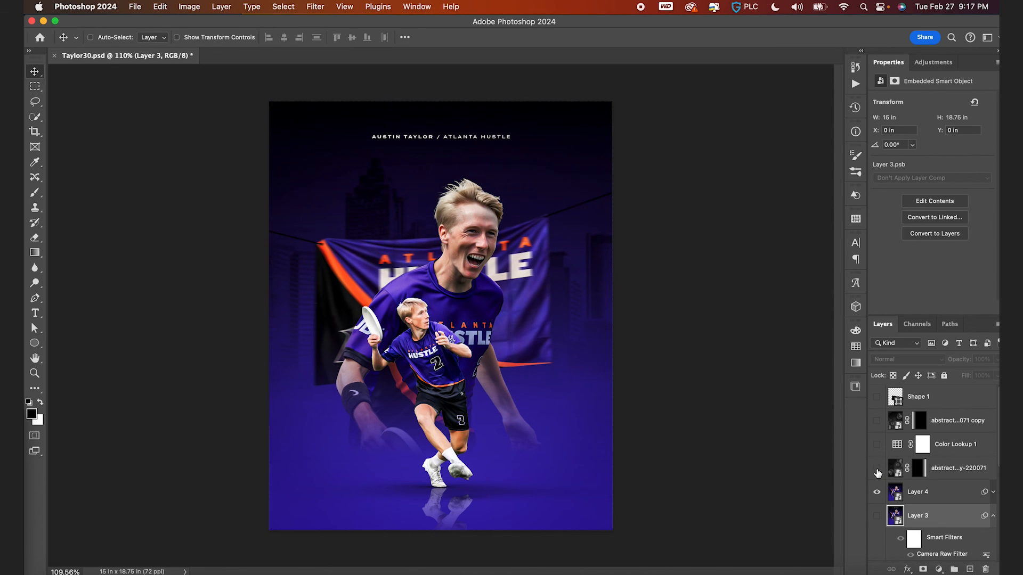
left_click(876, 422)
left_click(877, 424)
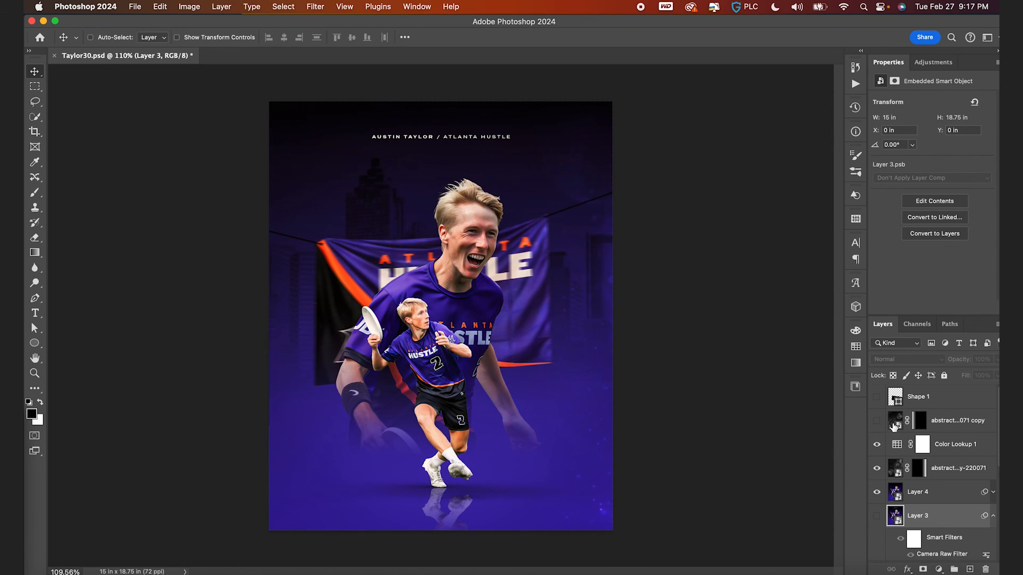
left_click(894, 424)
key("super+s")
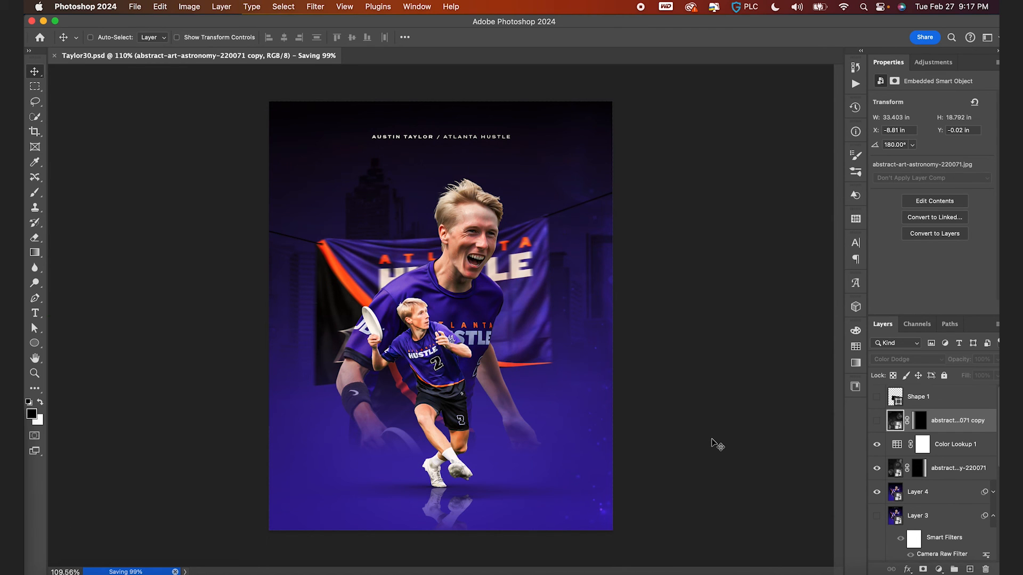